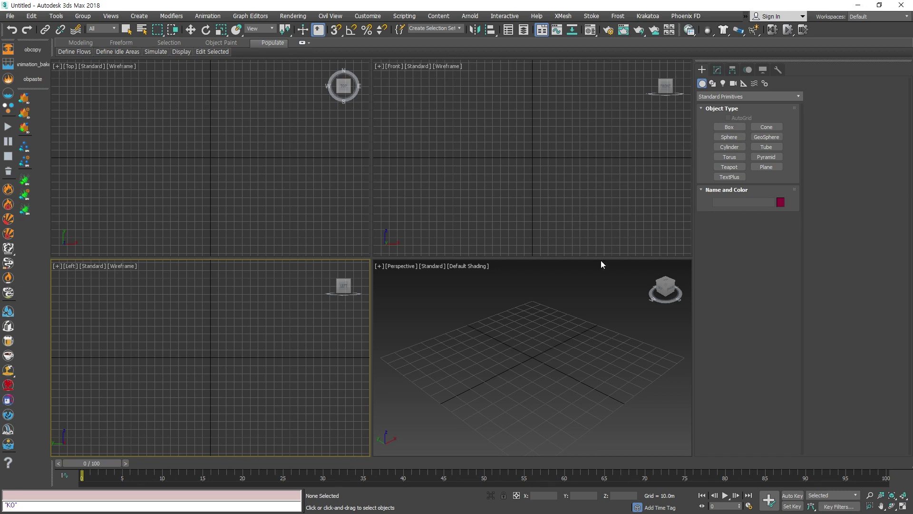
click(514, 356)
click(412, 84)
click(484, 365)
click(442, 153)
click(476, 357)
click(466, 157)
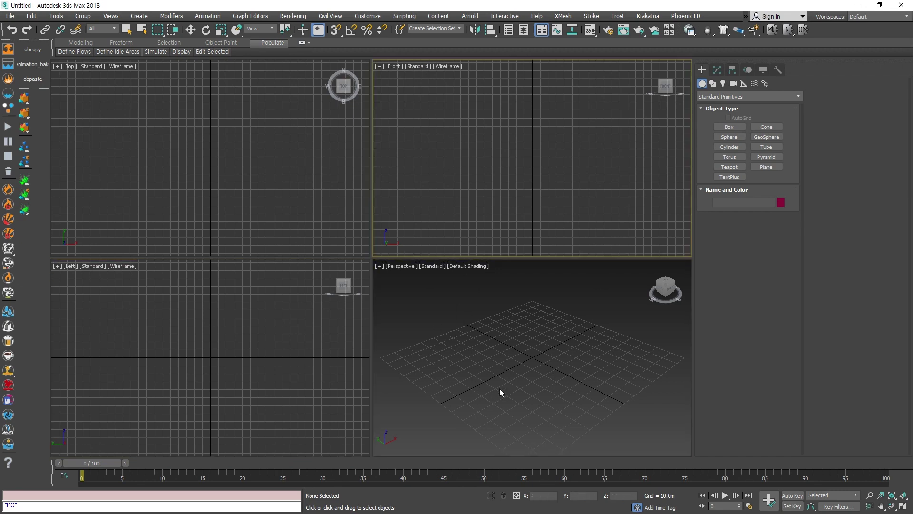
Maximize the Perspective viewport and create a box about 59 m long, 43 m wide and 21 m high
click(498, 371)
key(alt+w)
click(731, 128)
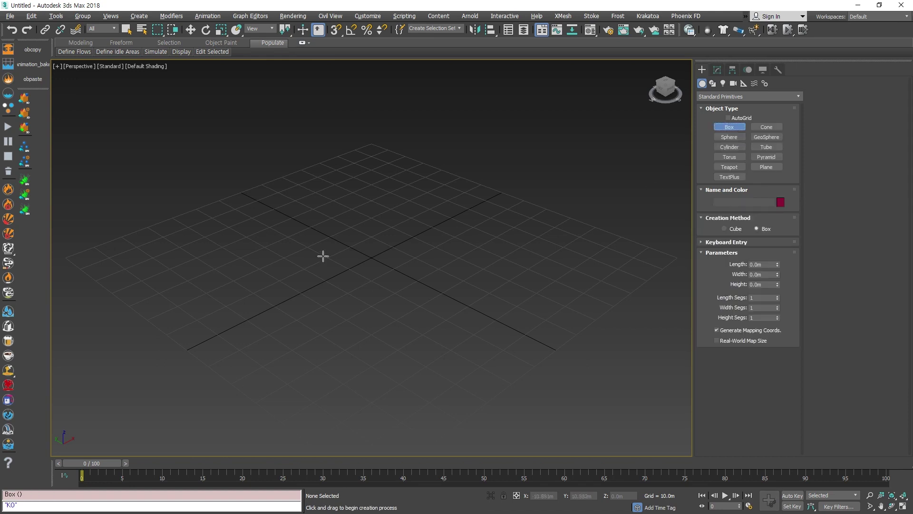
drag(296, 261, 528, 287)
click(527, 260)
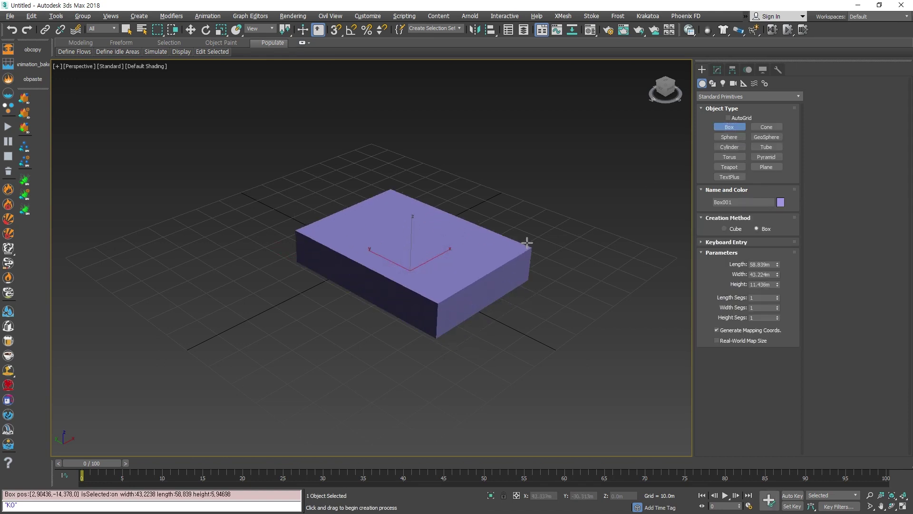
click(526, 215)
Move the box to X 0 and Y 0 and hide the viewport grid
key(w)
alt+middle_drag(520, 328, 495, 346)
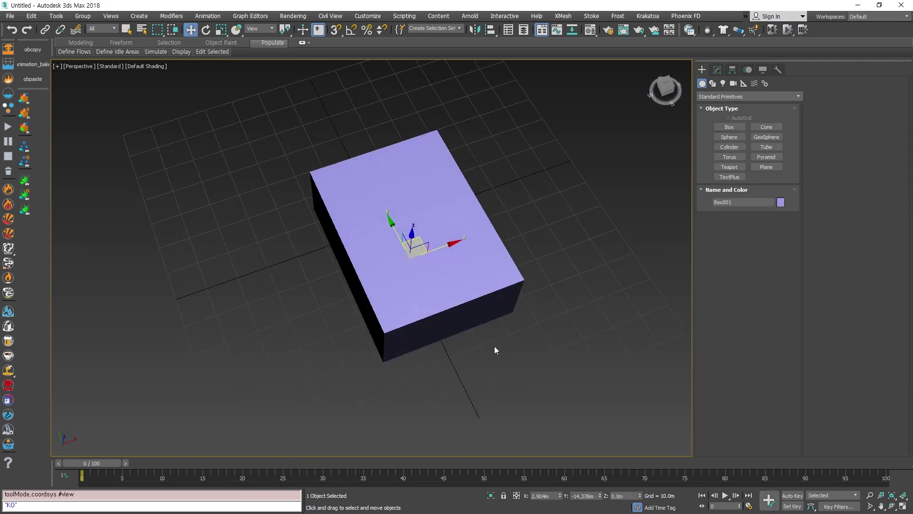
right_click(560, 495)
right_click(600, 495)
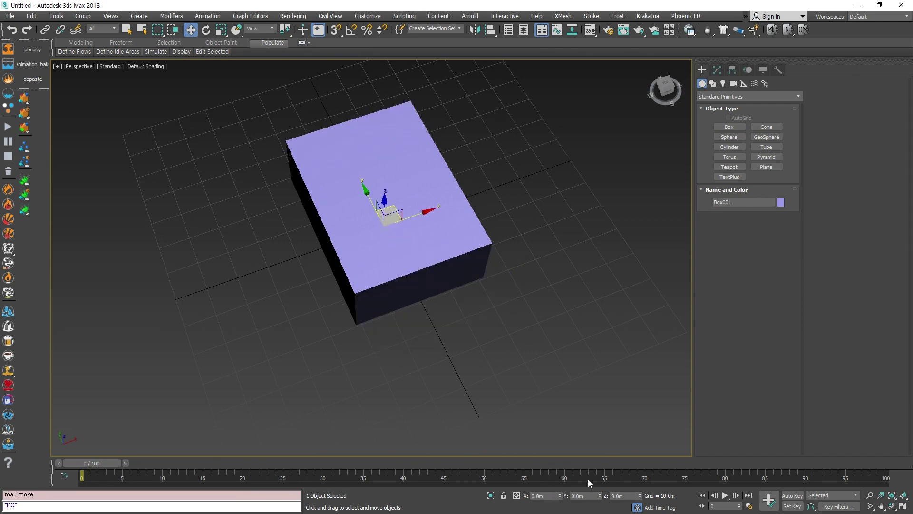
key(z)
mouse_move(449, 372)
alt+middle_down()
mouse_move(468, 348)
mouse_move(457, 371)
alt+middle_up()
key(g)
key(w)
Examine the box from several angles and distances, selecting and deselecting it
alt+middle_drag(511, 386, 436, 309)
scroll(480, 388, down, 2)
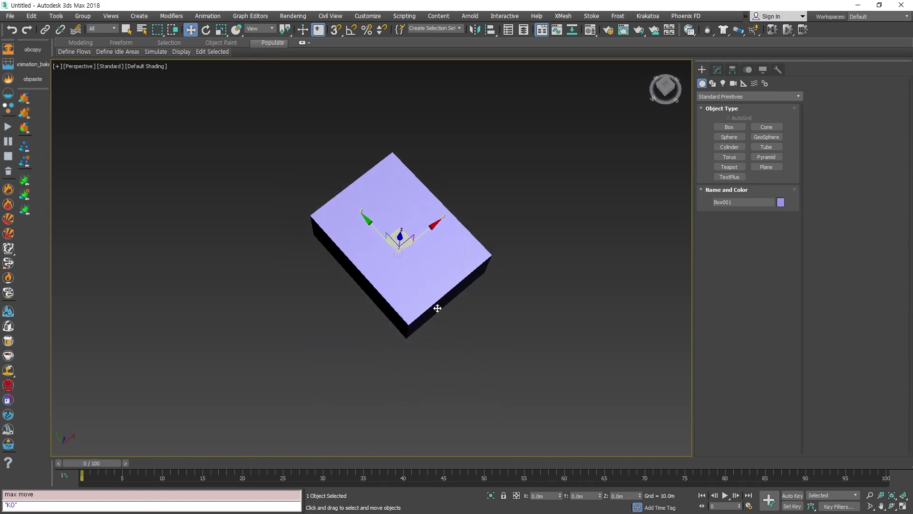
scroll(438, 319, up, 4)
alt+middle_drag(450, 376, 444, 330)
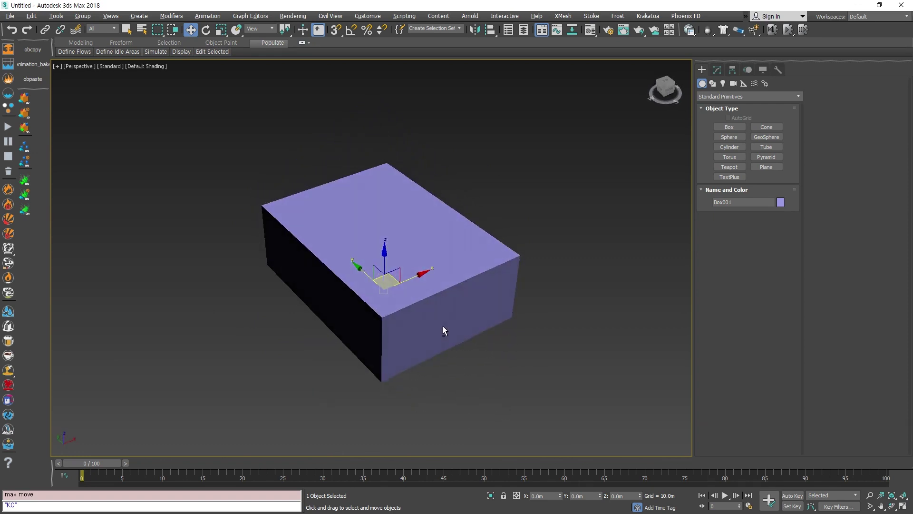
click(498, 359)
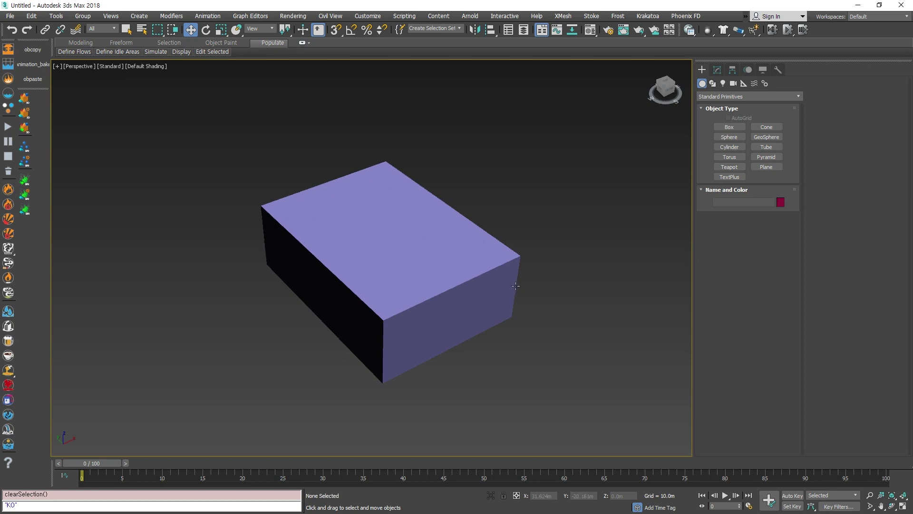
click(324, 242)
scroll(324, 242, down, 5)
alt+middle_drag(324, 242, 334, 259)
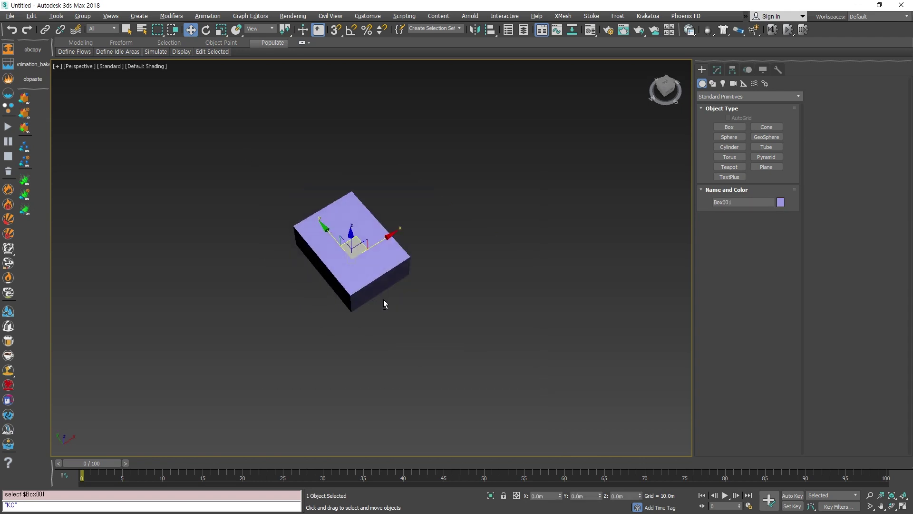
click(428, 329)
Set the box's length to 84.14 m, width to 27.231 m and height to 14.728 m, and deselect it
drag(444, 354, 287, 248)
click(717, 70)
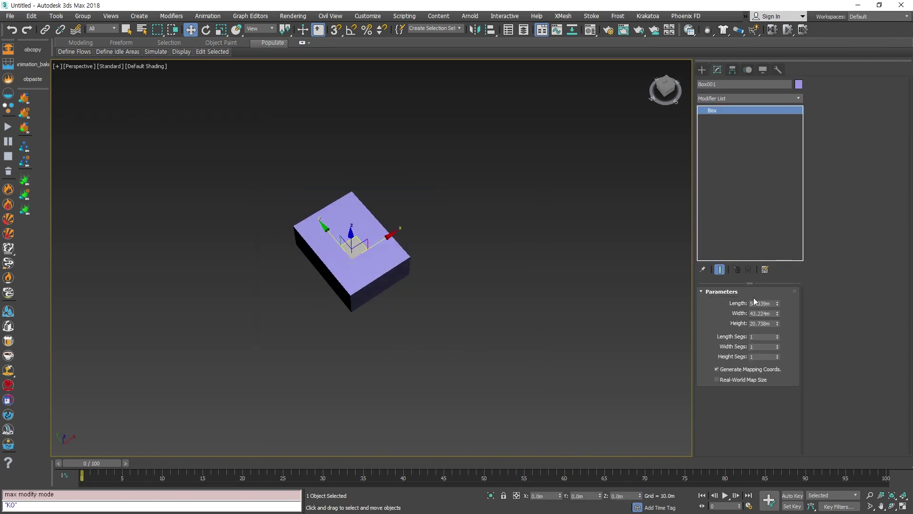
drag(777, 324, 777, 290)
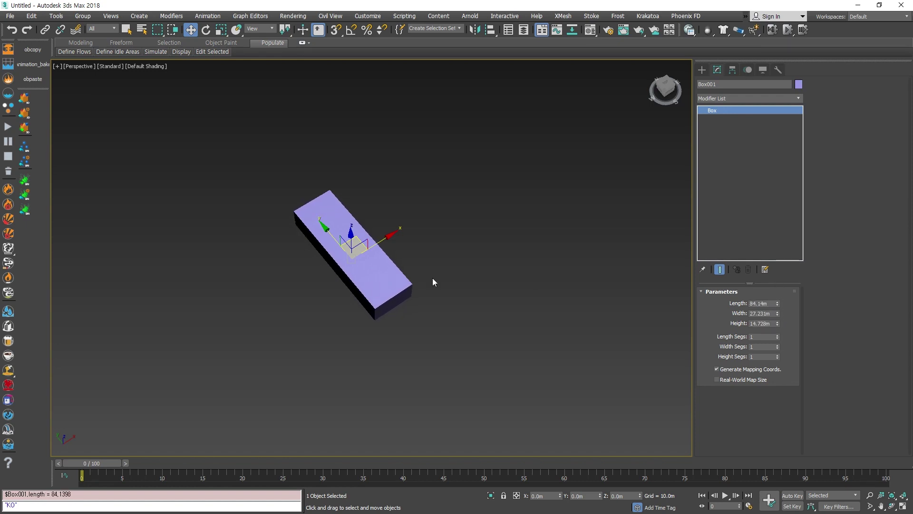
scroll(432, 281, up, 4)
alt+middle_drag(428, 280, 481, 251)
scroll(389, 243, down, 4)
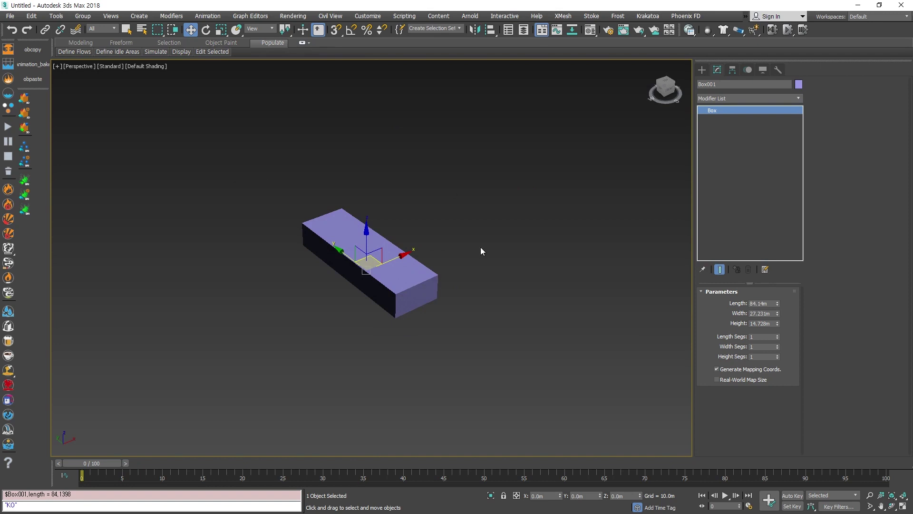
click(426, 357)
alt+middle_drag(426, 356, 375, 312)
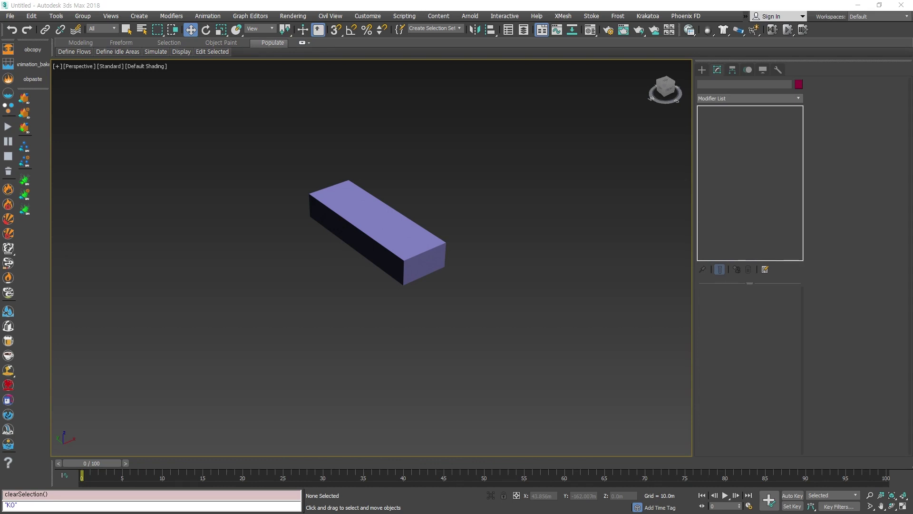
Switch to the browser, open Textures.com from the search results and look over its home page categories
drag(0, 9, 318, 0)
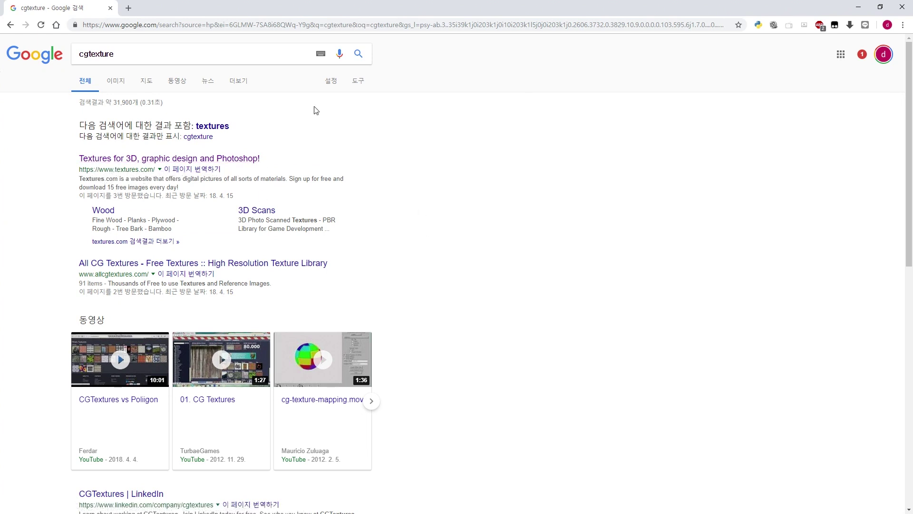
click(138, 159)
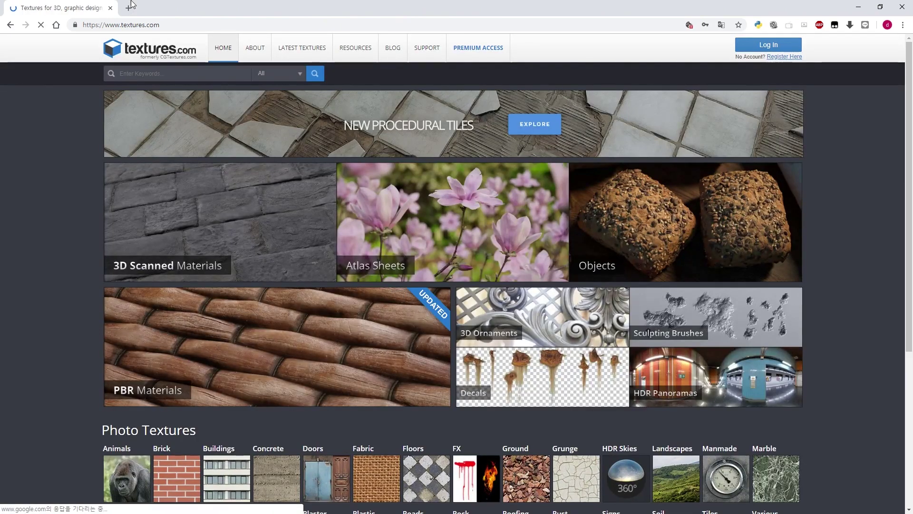
scroll(717, 263, down, 5)
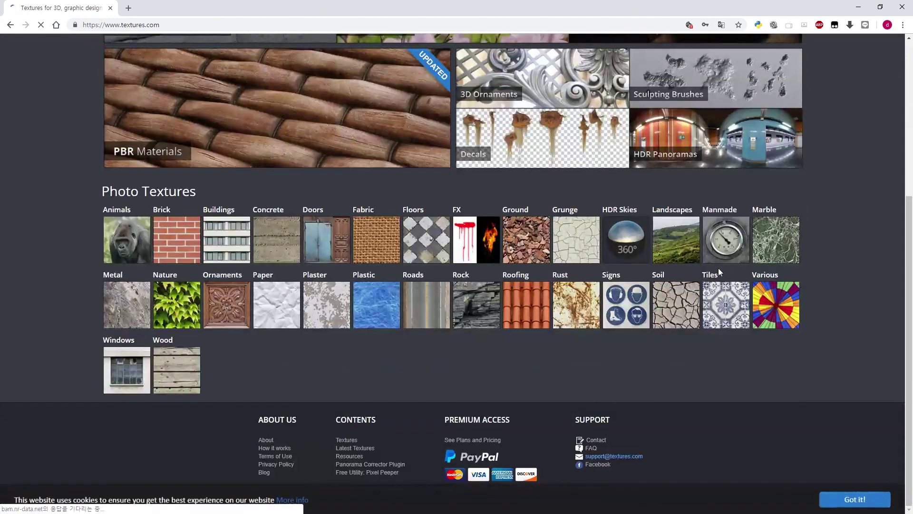
scroll(491, 318, up, 5)
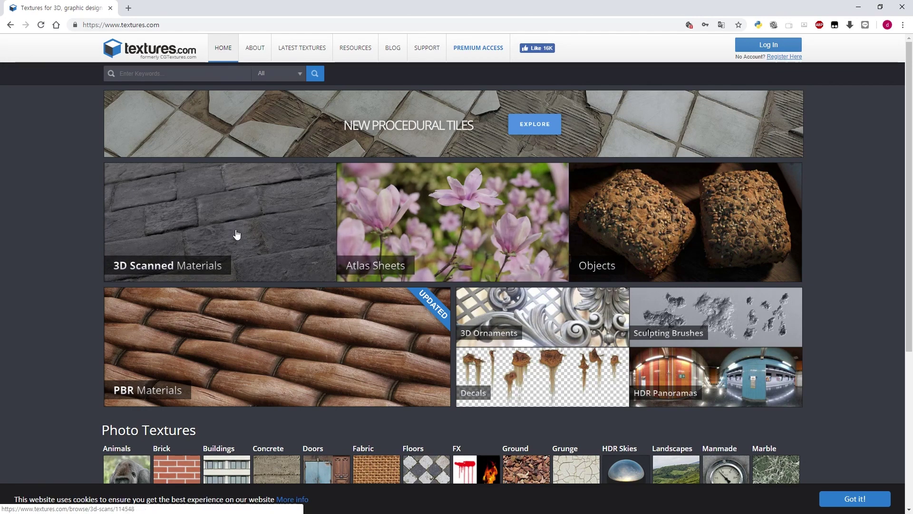
Browse the materials in the 3D Scanned Materials category of Textures.com
click(206, 237)
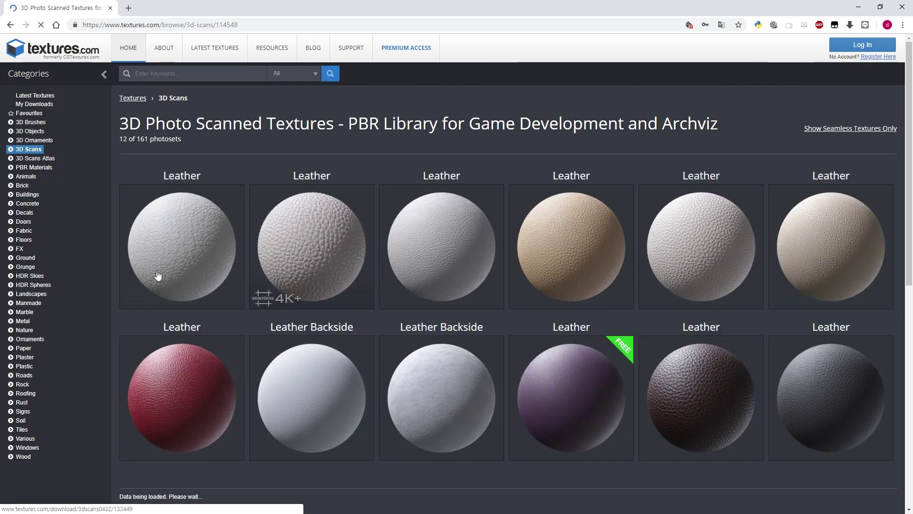
scroll(448, 305, down, 12)
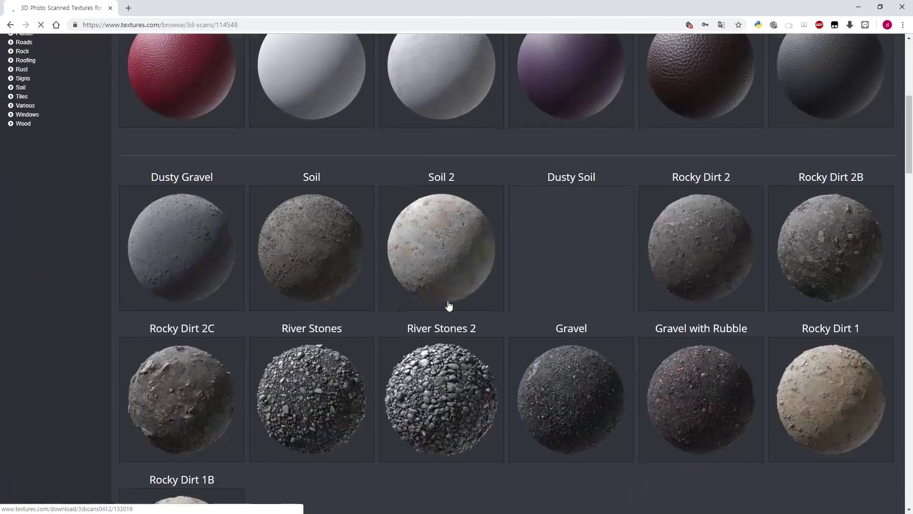
scroll(439, 305, up, 12)
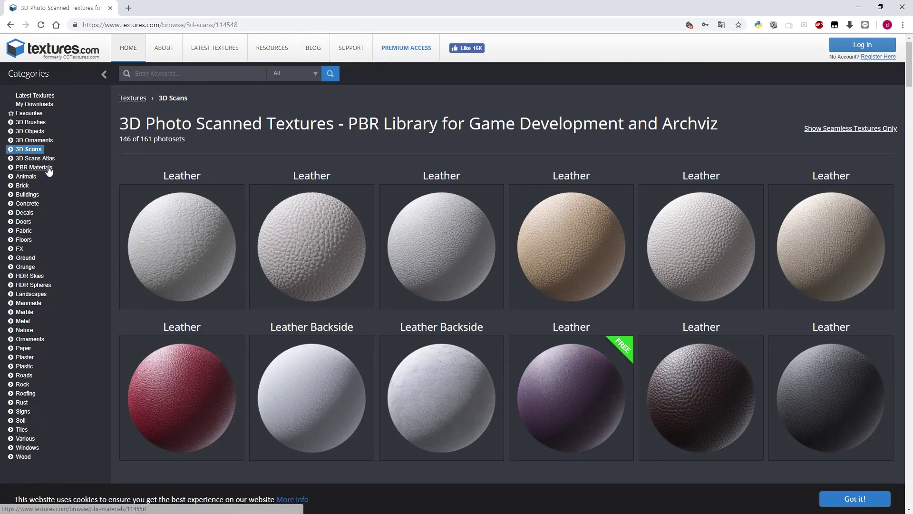
Open the Bare subcategory of the Concrete textures and look through its wall images
click(26, 213)
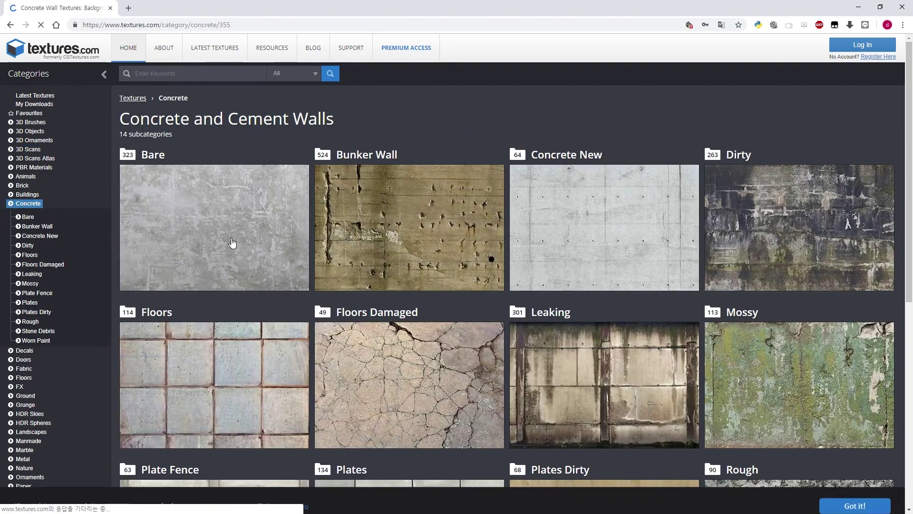
click(233, 243)
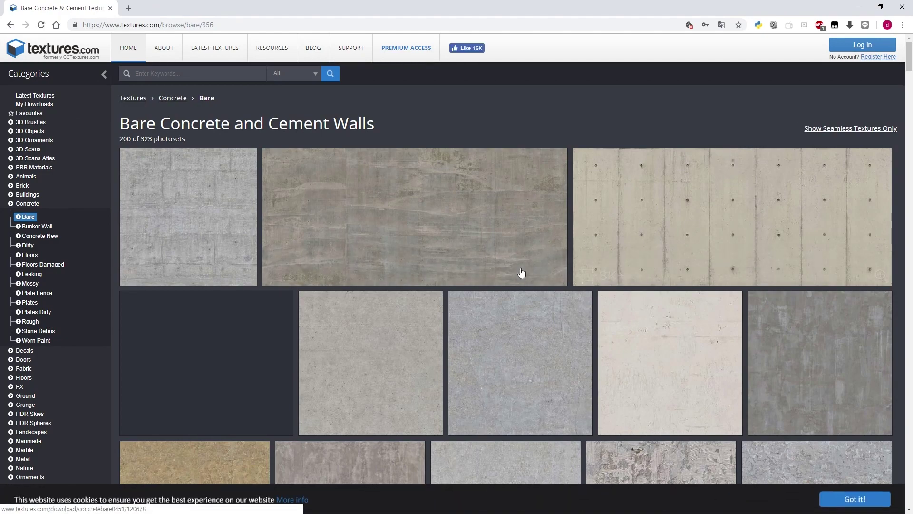
scroll(490, 297, down, 20)
scroll(491, 295, down, 6)
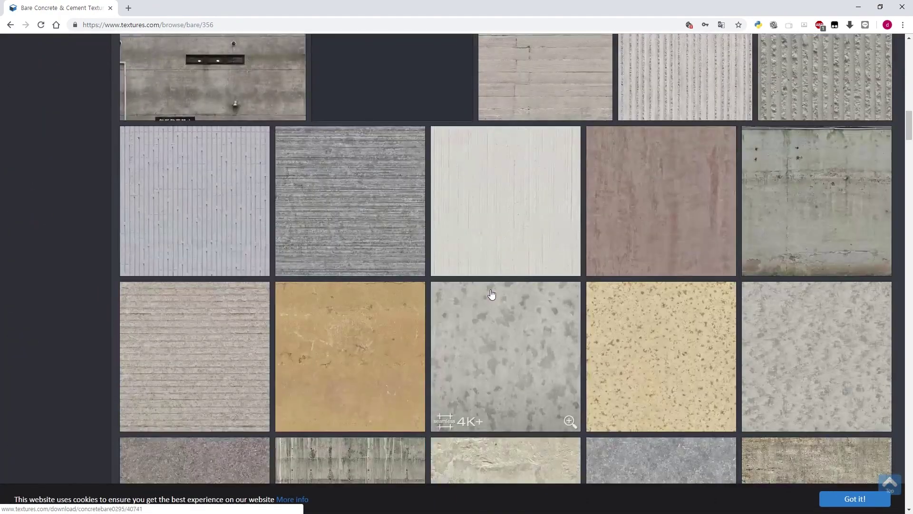
scroll(491, 296, down, 7)
scroll(492, 295, up, 1)
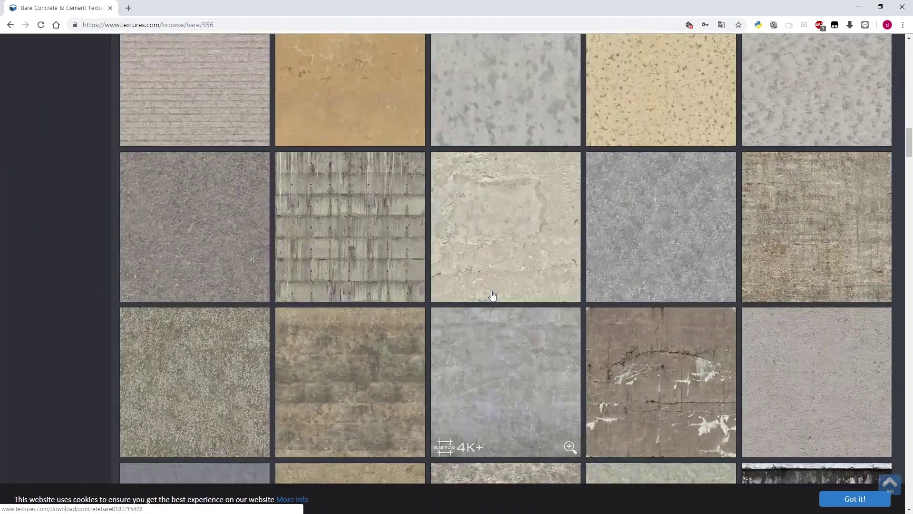
scroll(494, 297, down, 4)
scroll(497, 298, down, 6)
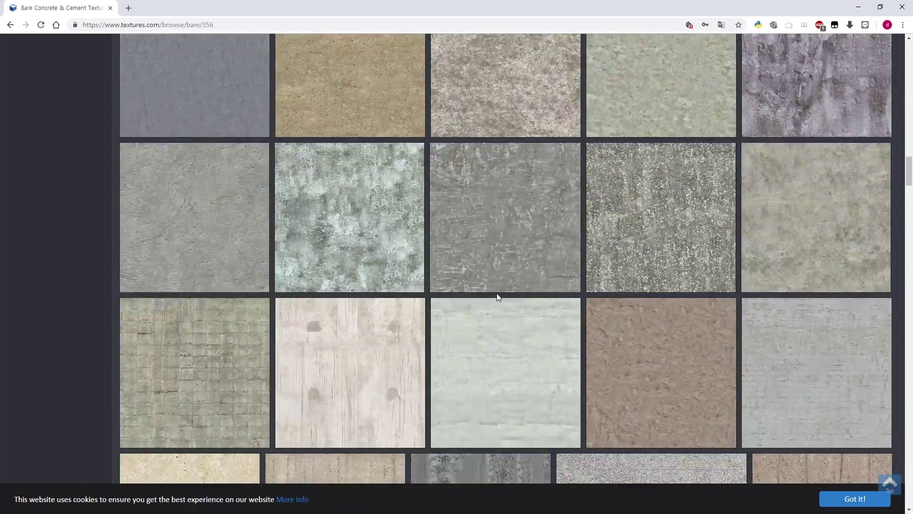
scroll(497, 297, down, 5)
scroll(497, 296, up, 20)
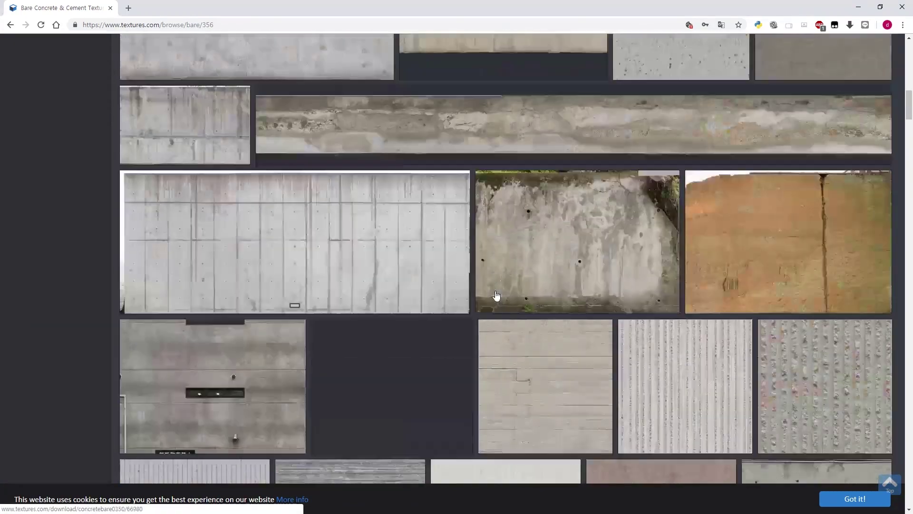
scroll(494, 294, up, 2)
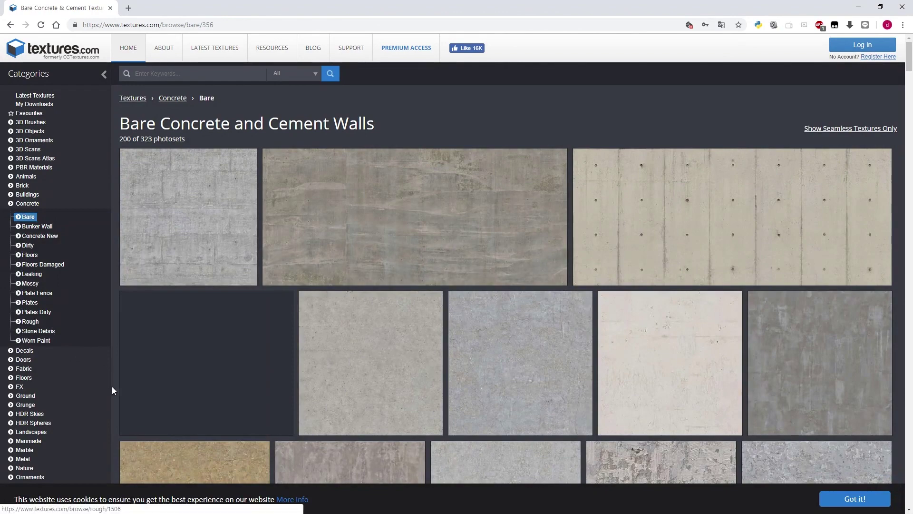
Open the page of the ConcreteBare0356 texture and look over its images and available sizes
scroll(90, 363, down, 4)
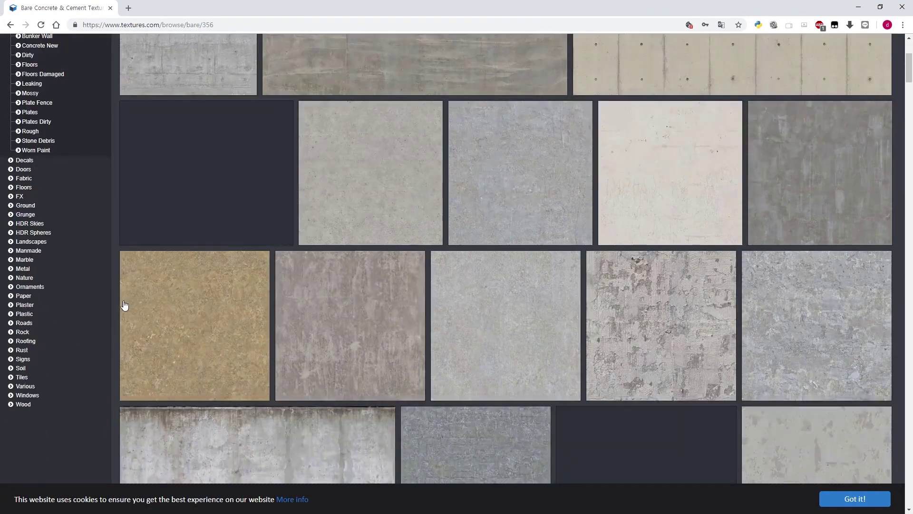
scroll(125, 306, up, 4)
drag(324, 7, 409, 1)
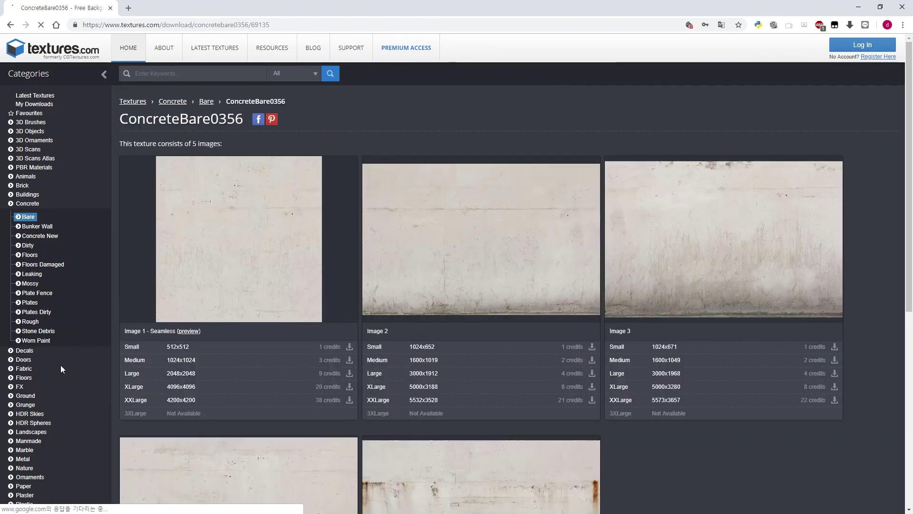
scroll(57, 362, down, 3)
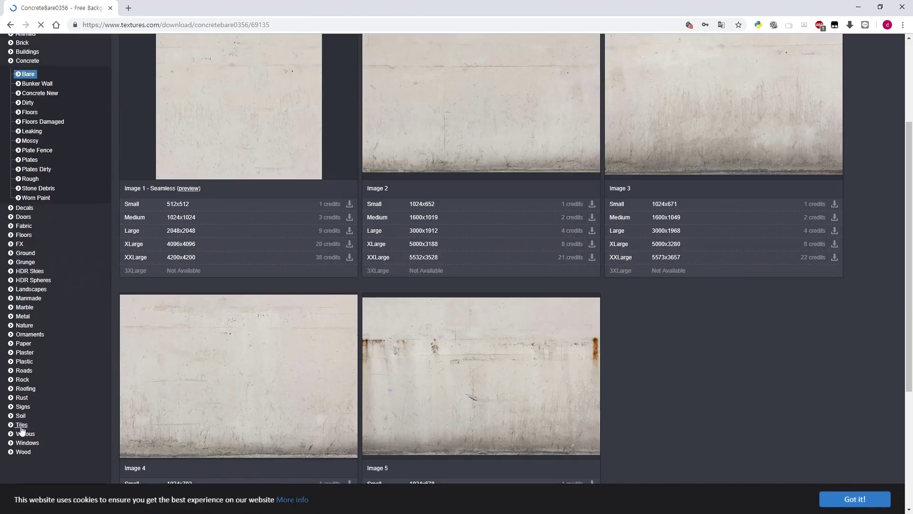
Open the Deciduous subcategory under Wood, Tree Bark and look through its bark textures
click(23, 452)
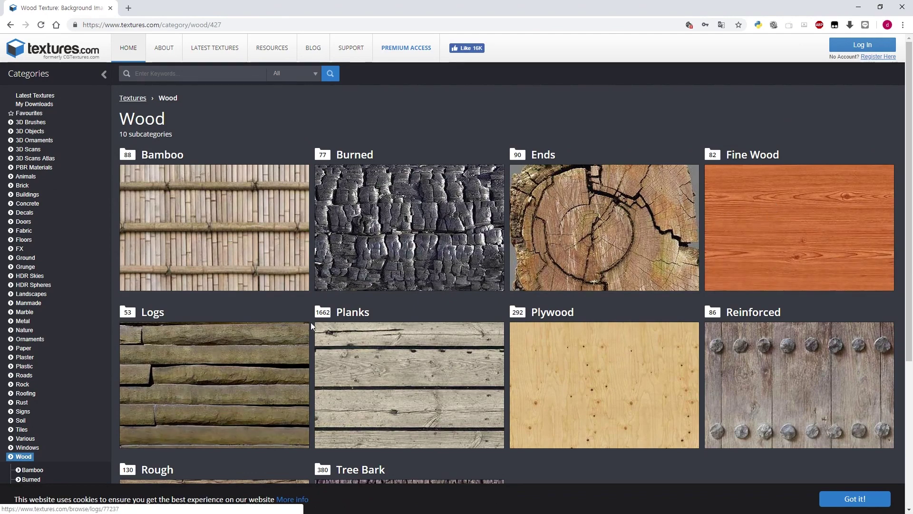
scroll(311, 322, down, 4)
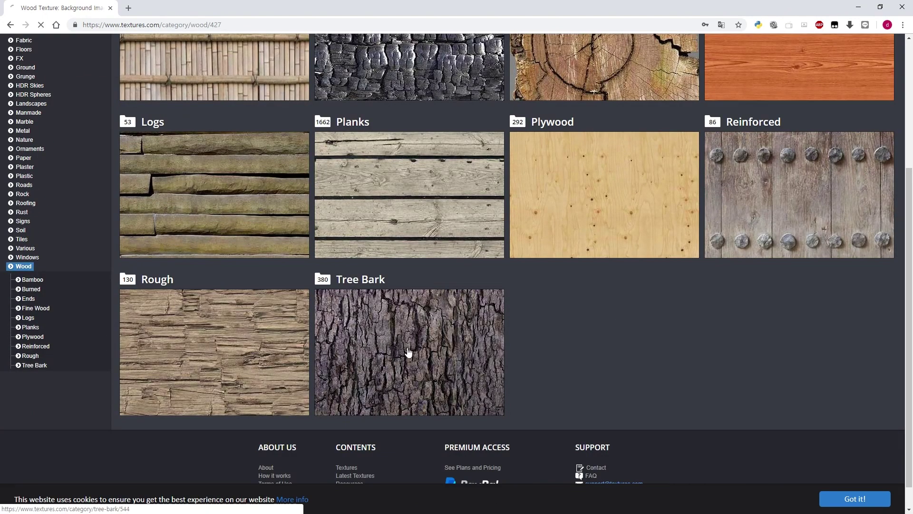
click(408, 351)
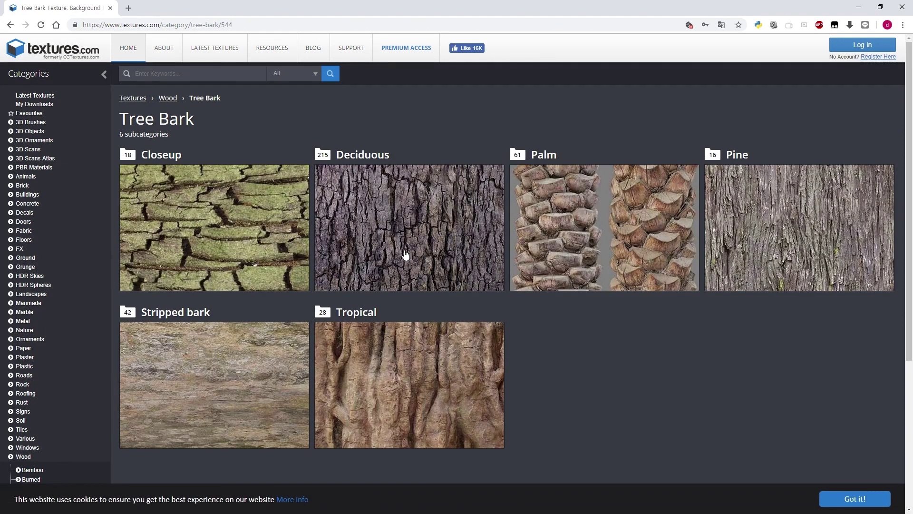
click(394, 241)
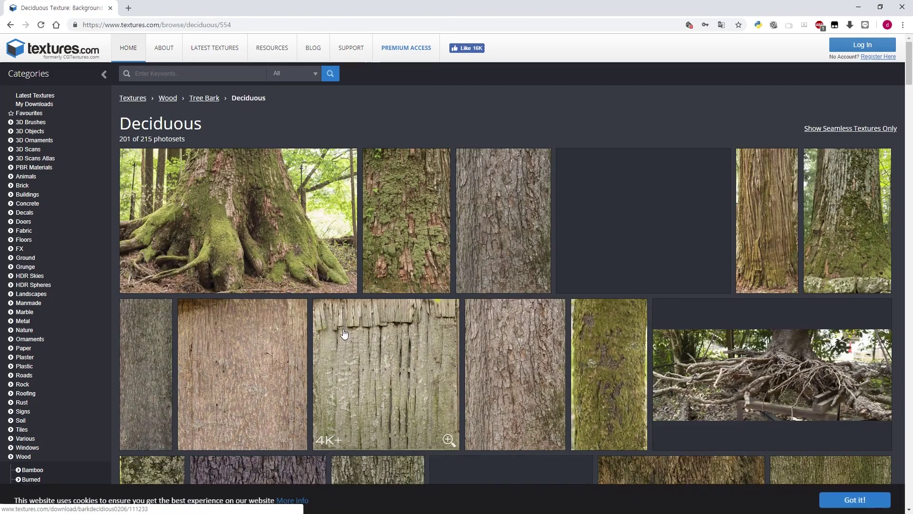
scroll(437, 361, down, 15)
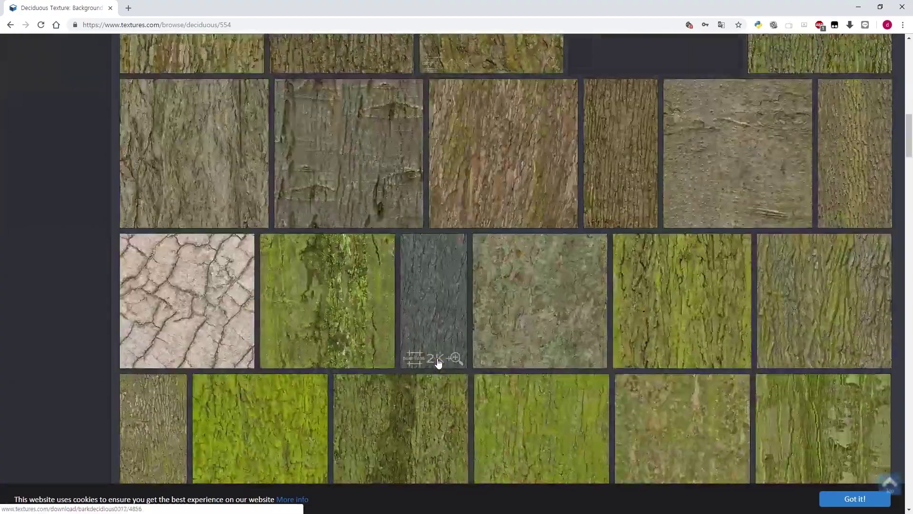
Look through the whole list of Deciduous bark textures and open the page of the 4K+ reddish-brown bark in the second row
scroll(438, 361, down, 15)
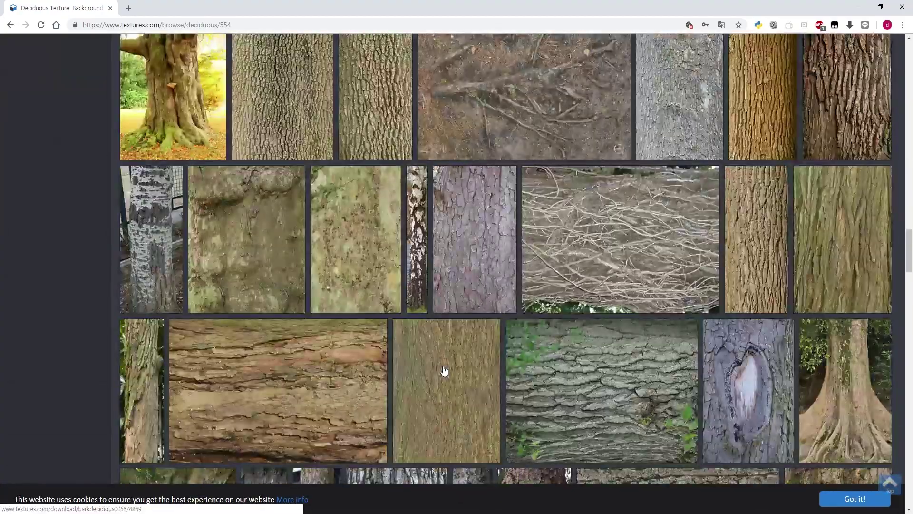
scroll(443, 370, up, 12)
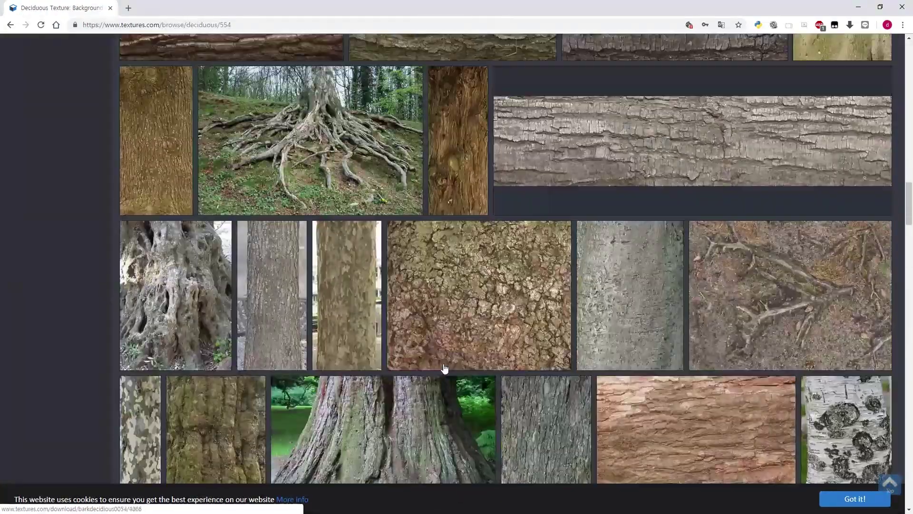
scroll(444, 367, down, 15)
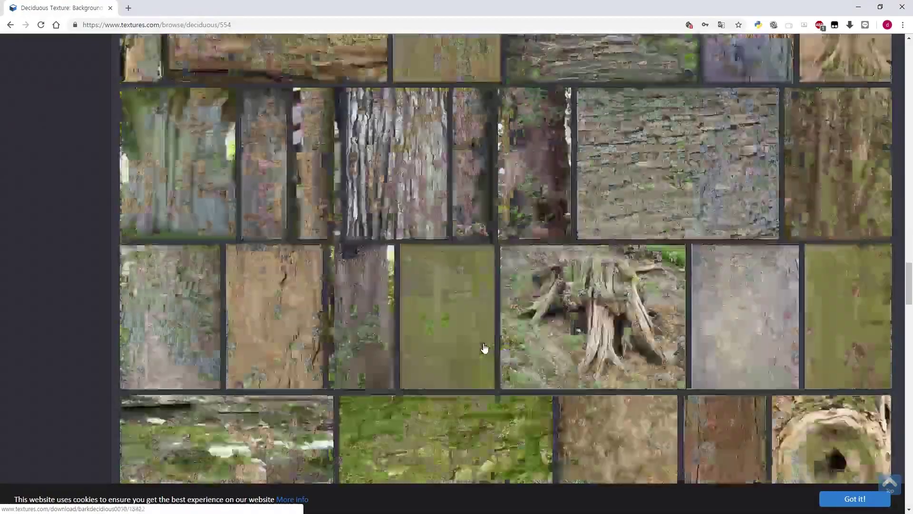
scroll(484, 348, down, 8)
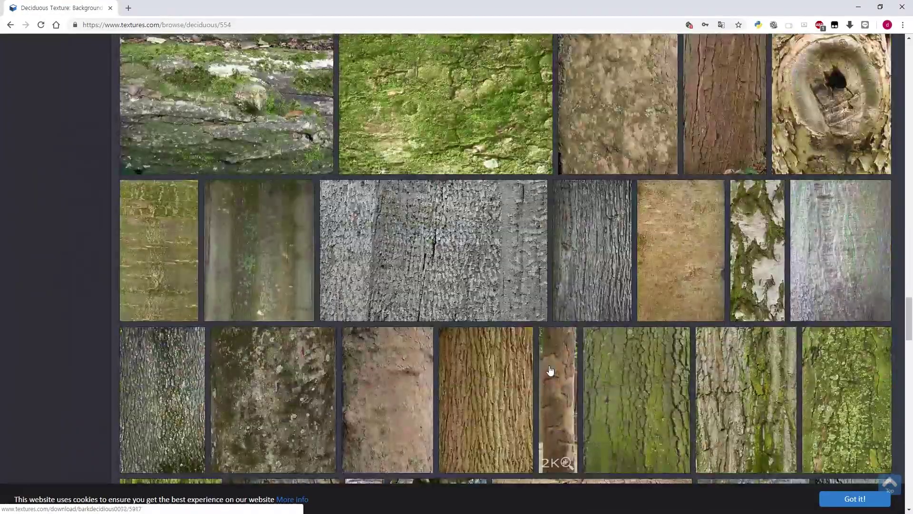
scroll(550, 369, down, 12)
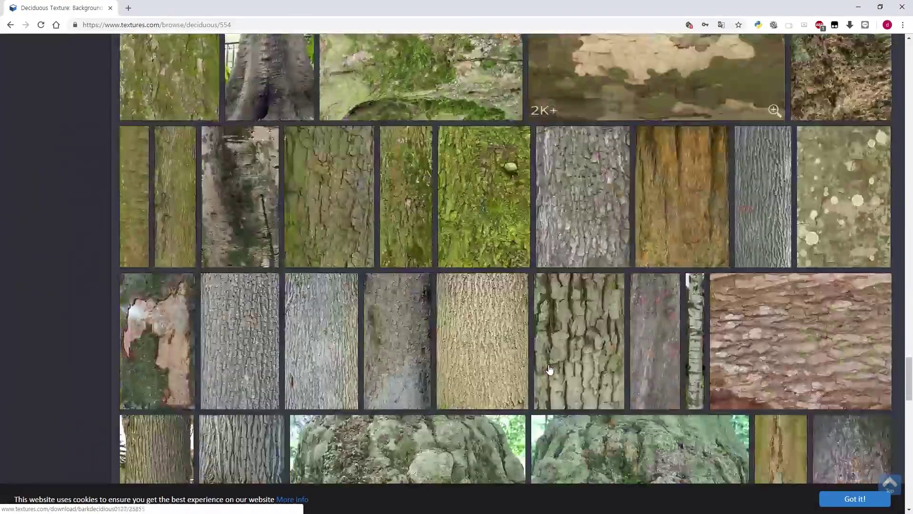
scroll(549, 365, down, 20)
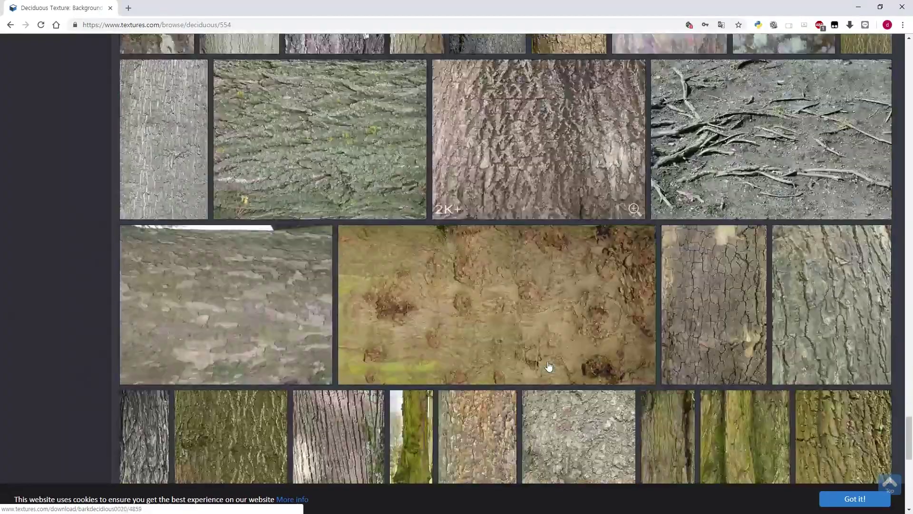
scroll(549, 366, down, 6)
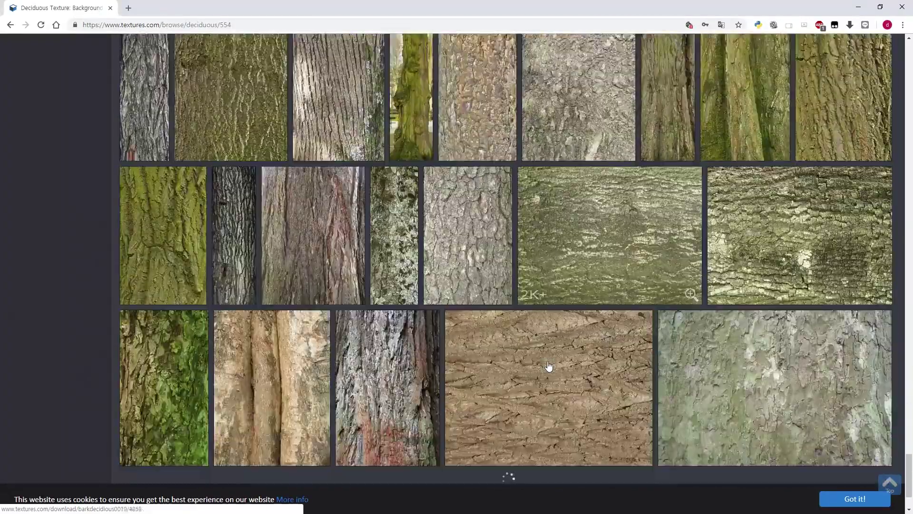
scroll(549, 366, up, 20)
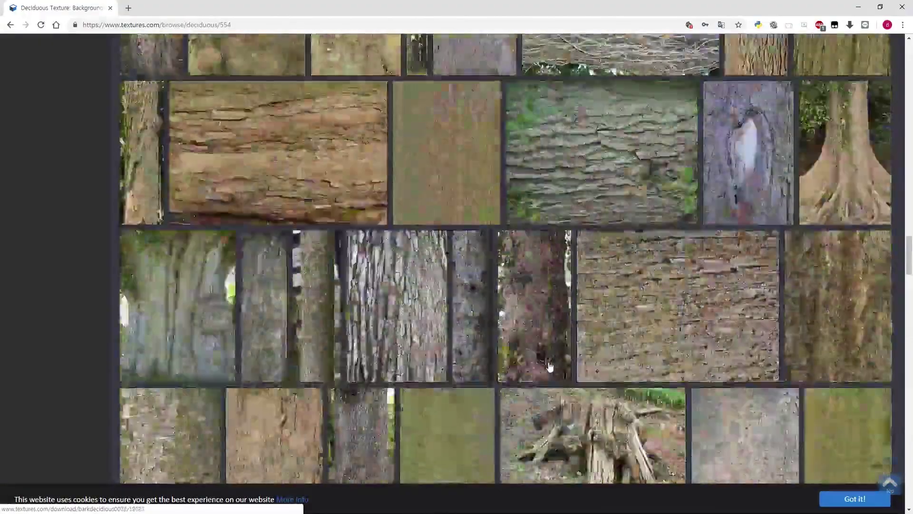
scroll(549, 370, up, 15)
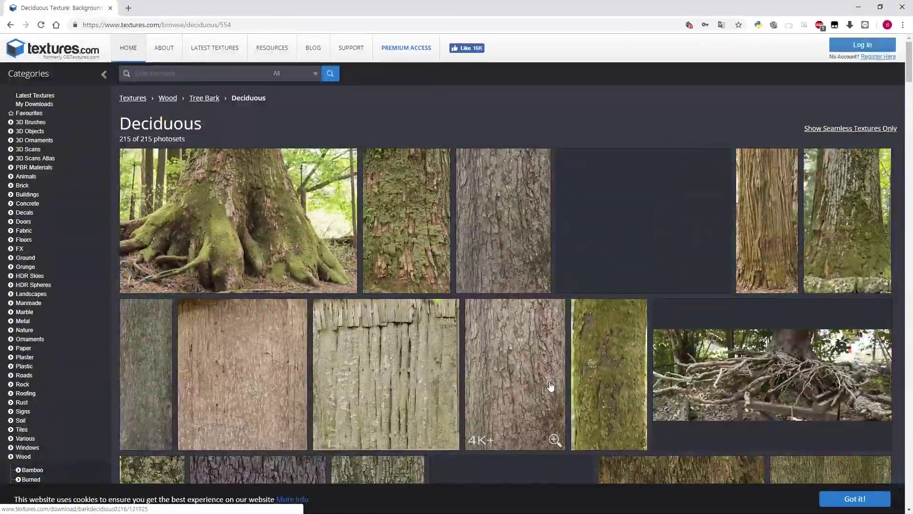
click(500, 441)
scroll(444, 428, down, 5)
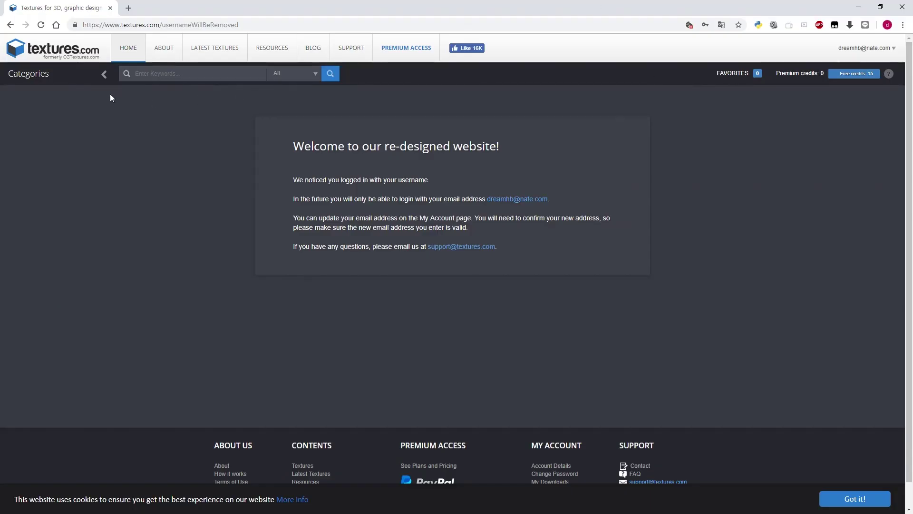
Return to the Textures.com home page and look over its material and photo texture categories
click(75, 58)
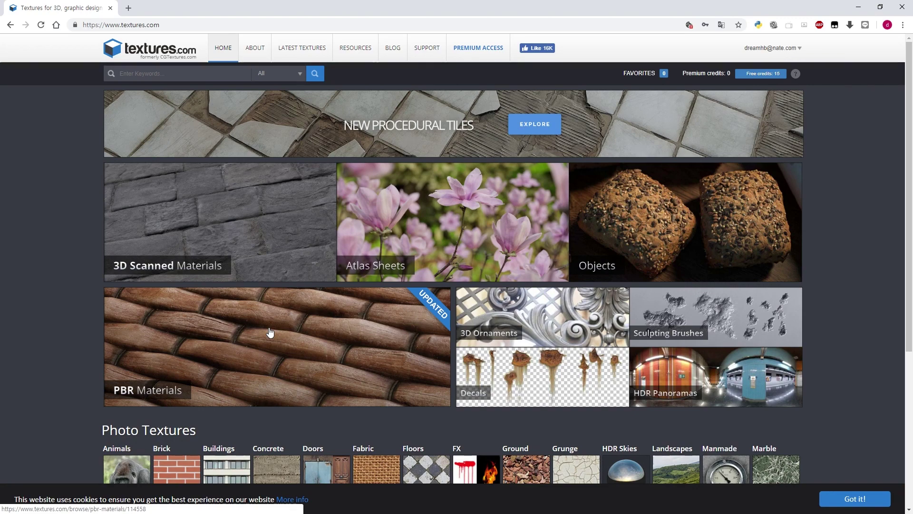
scroll(290, 357, down, 5)
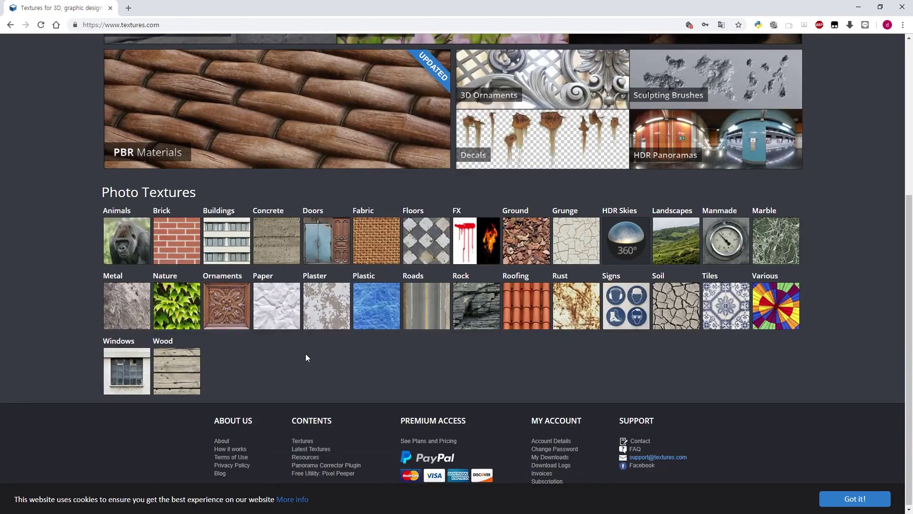
scroll(306, 357, up, 3)
scroll(309, 359, up, 2)
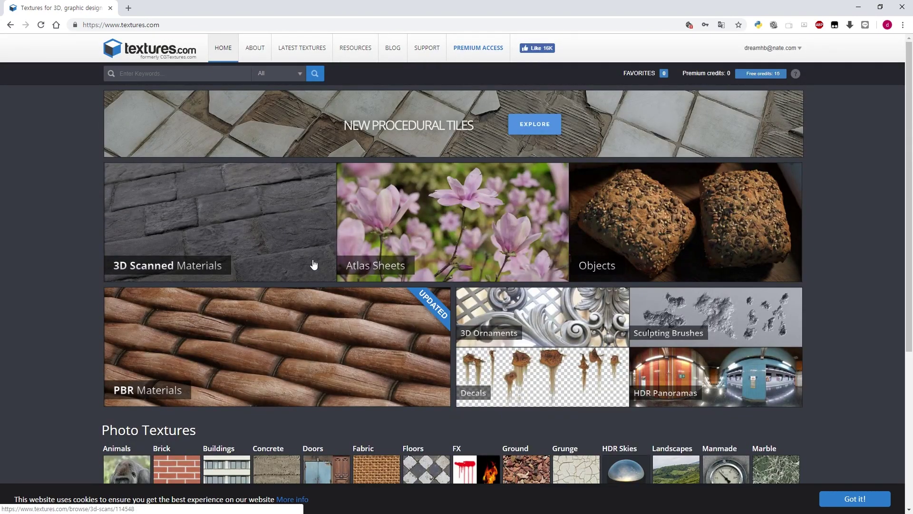
Search Google for "wood texture" and show the image results
click(165, 27)
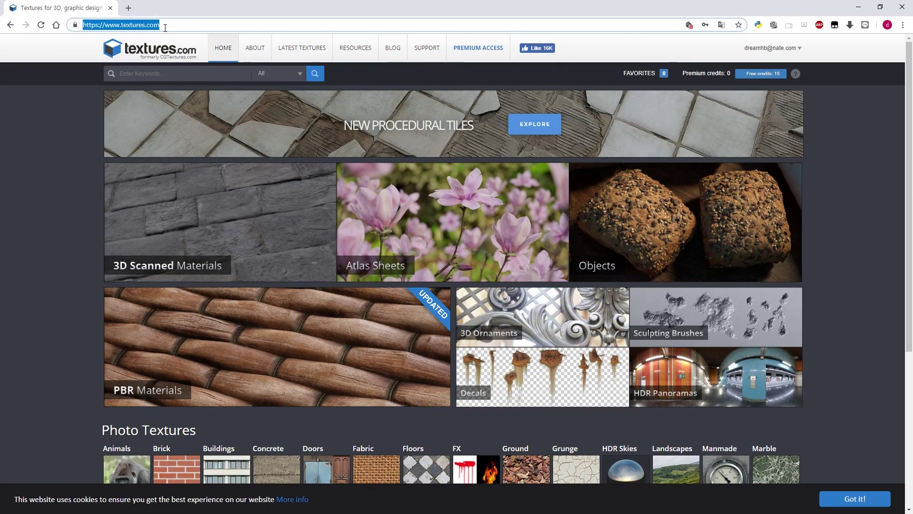
text(wood)
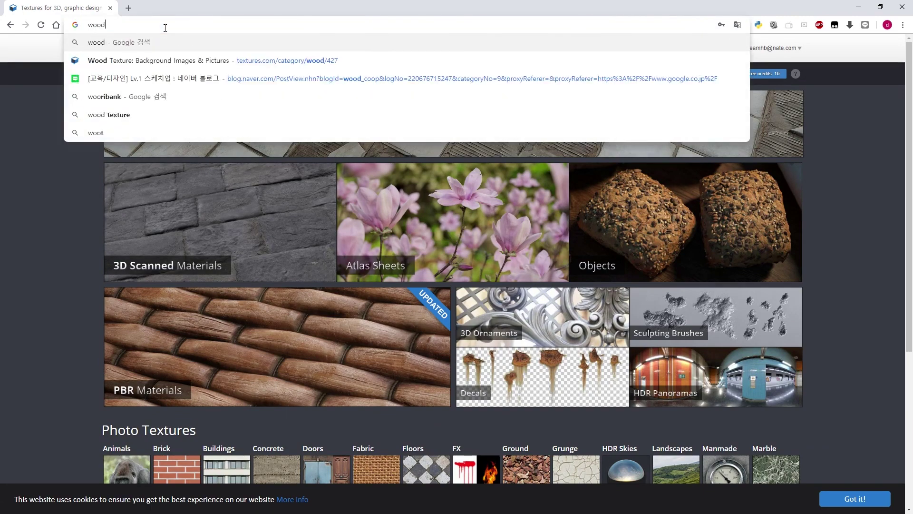
text( texture)
key(Return)
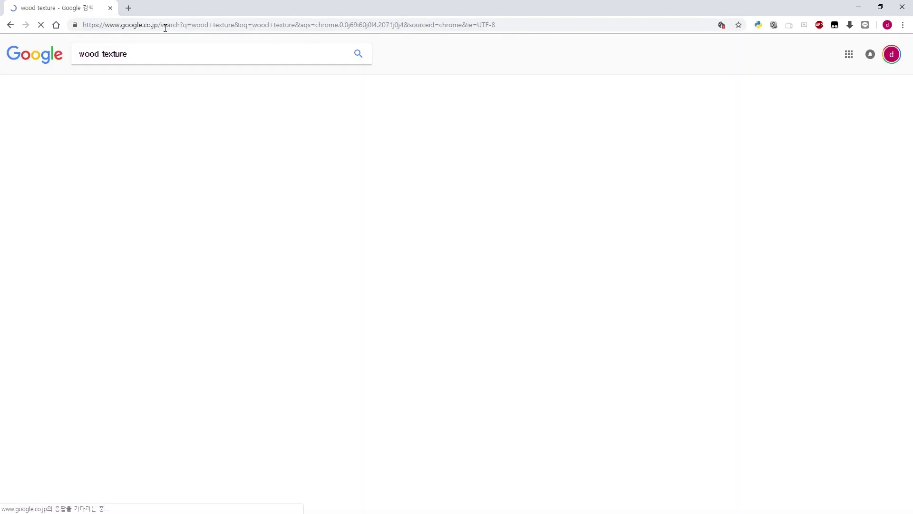
click(167, 134)
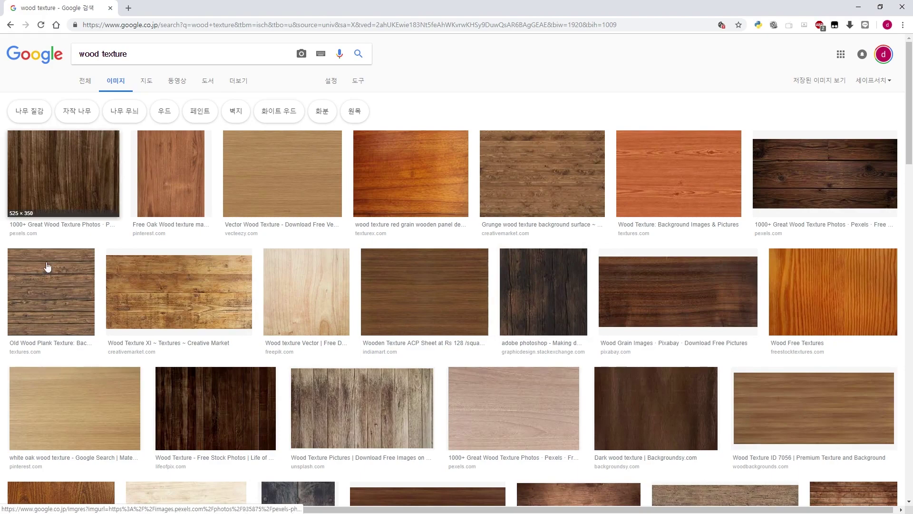
Browse the wood texture images and check the pixel size of the Filter Forge "Wood texture generator (Texture)" image
scroll(520, 203, down, 7)
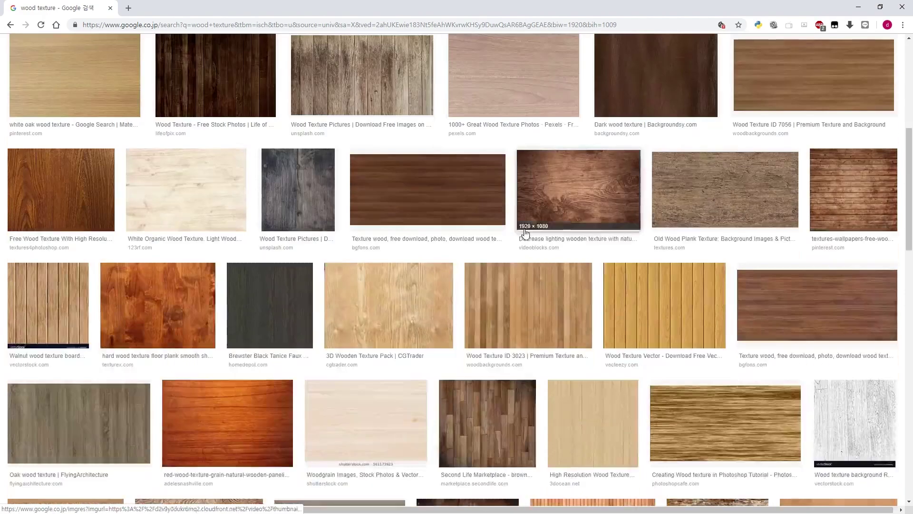
scroll(523, 242, down, 8)
scroll(514, 251, down, 15)
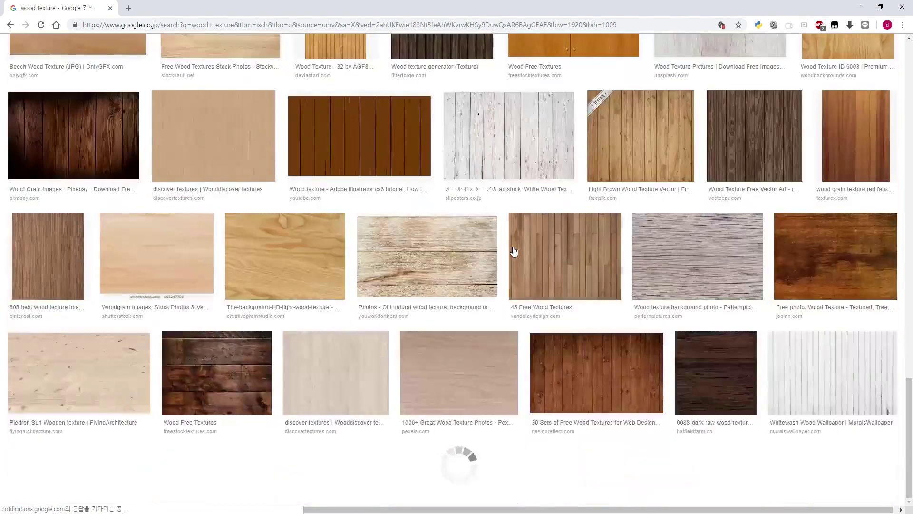
scroll(514, 251, up, 5)
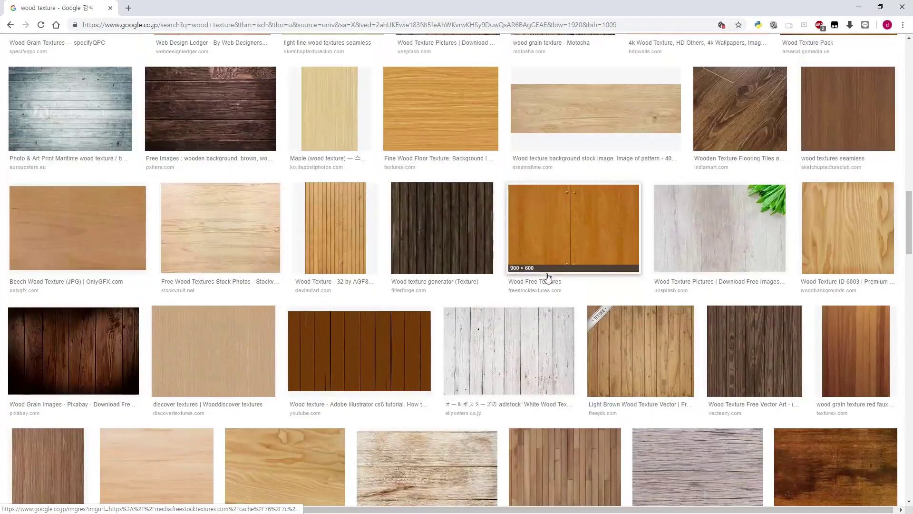
click(467, 244)
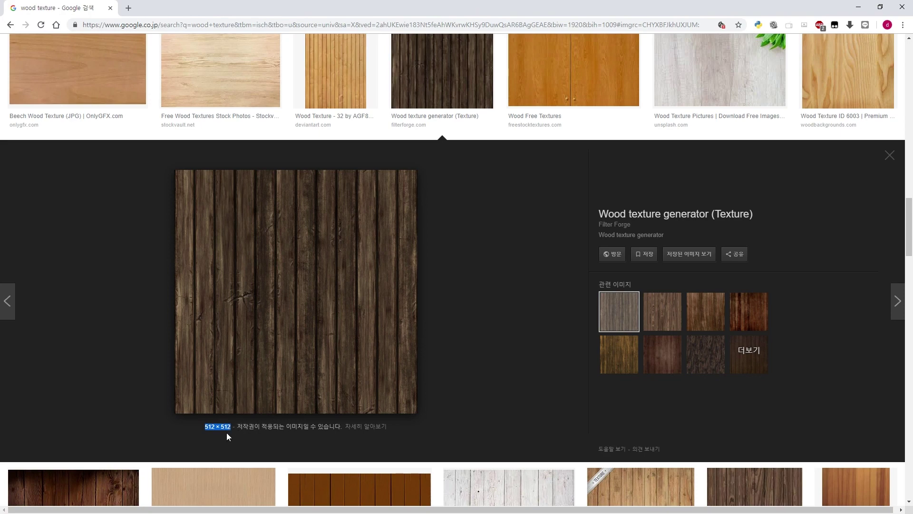
click(528, 390)
scroll(495, 386, up, 20)
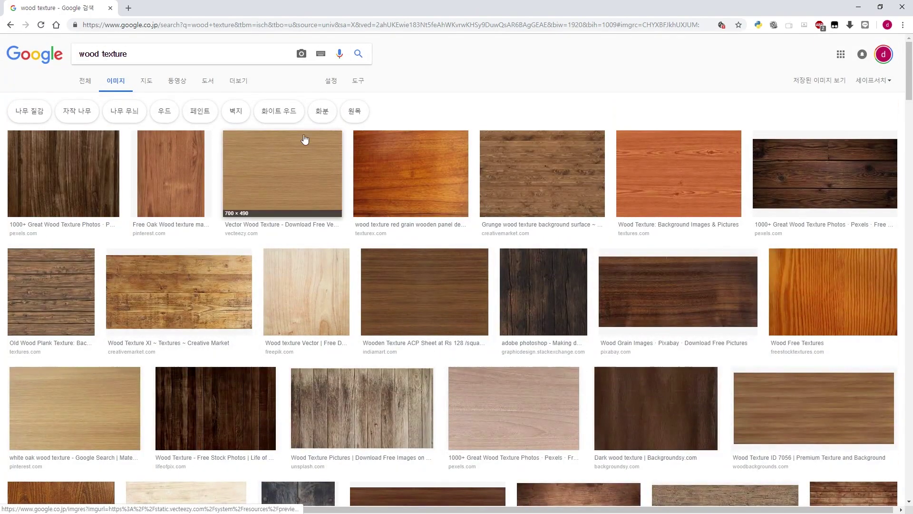
Filter the wood texture image results to large sizes only
click(358, 81)
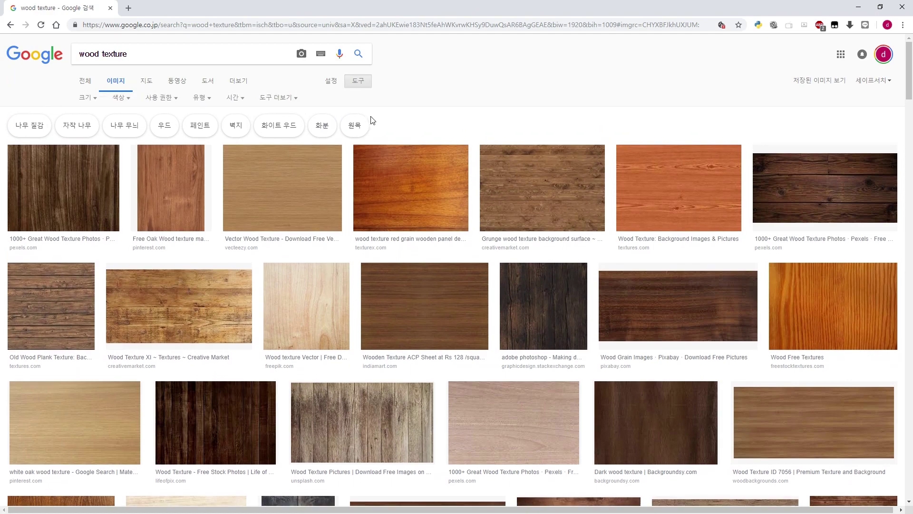
click(92, 101)
click(98, 127)
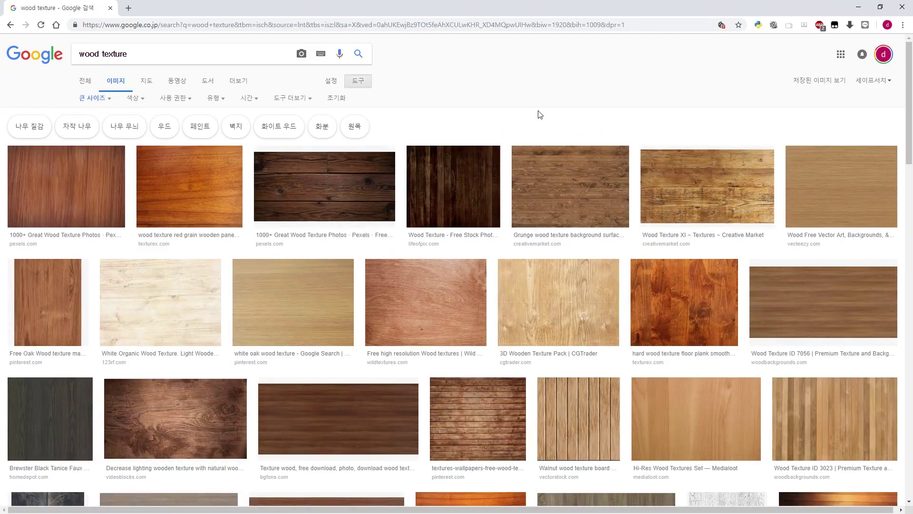
Find the dark brown vertical wood boards image from PxHere among the large results and open its source page
scroll(541, 105, down, 5)
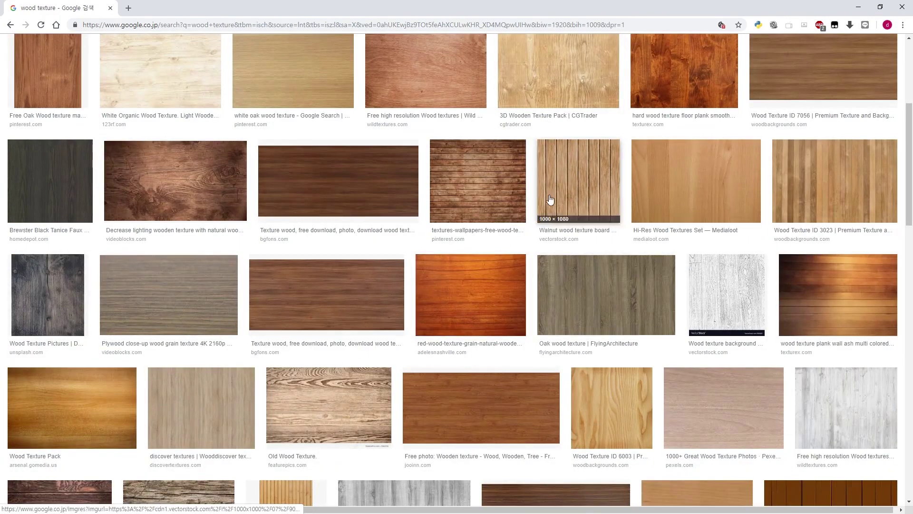
scroll(594, 343, down, 7)
click(685, 371)
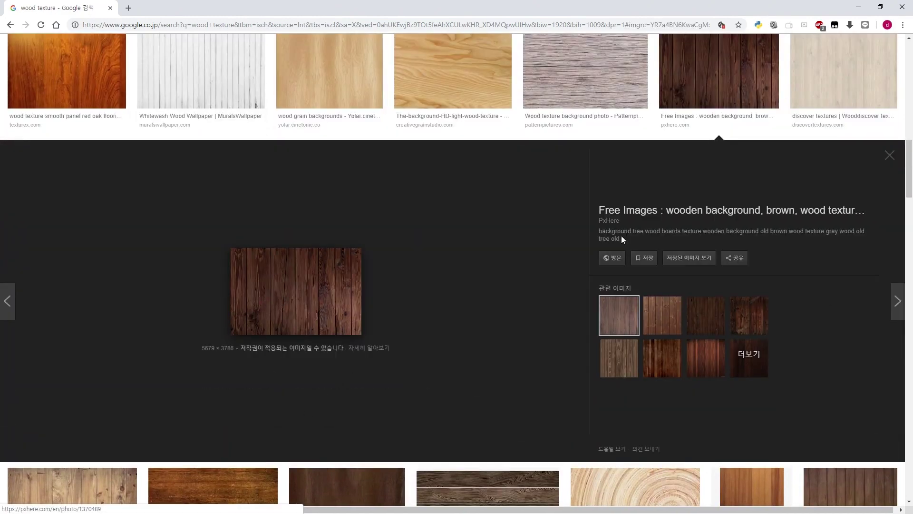
click(651, 210)
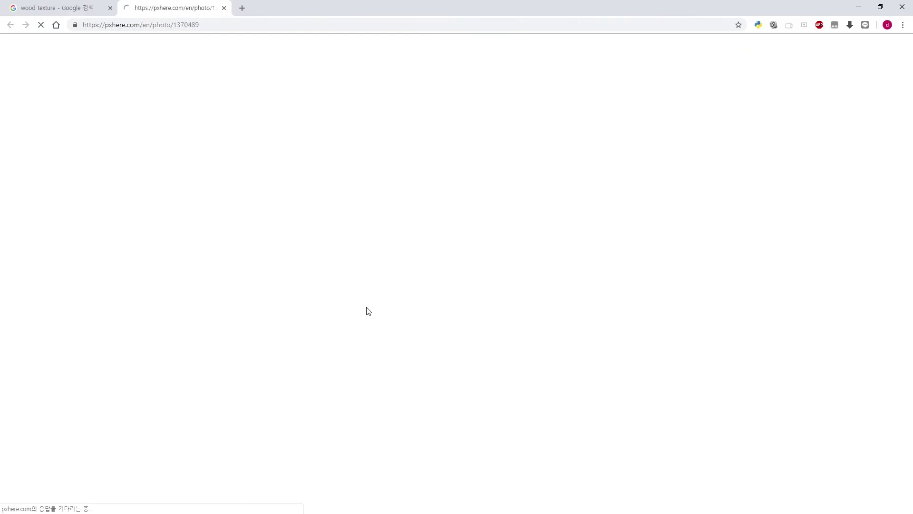
scroll(107, 356, down, 2)
scroll(105, 344, up, 2)
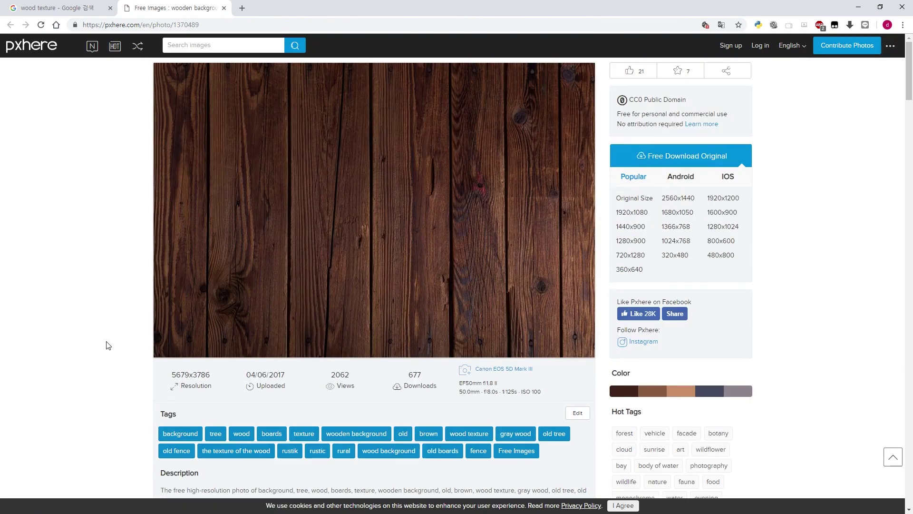
Try to download the original of the wood boards photo from PxHere, and go back to the photo page
right_click(328, 230)
click(275, 213)
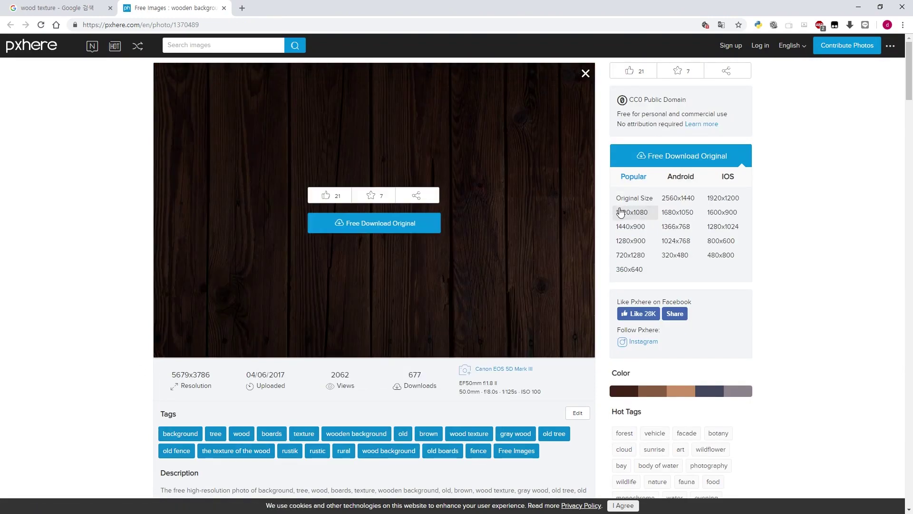
click(373, 231)
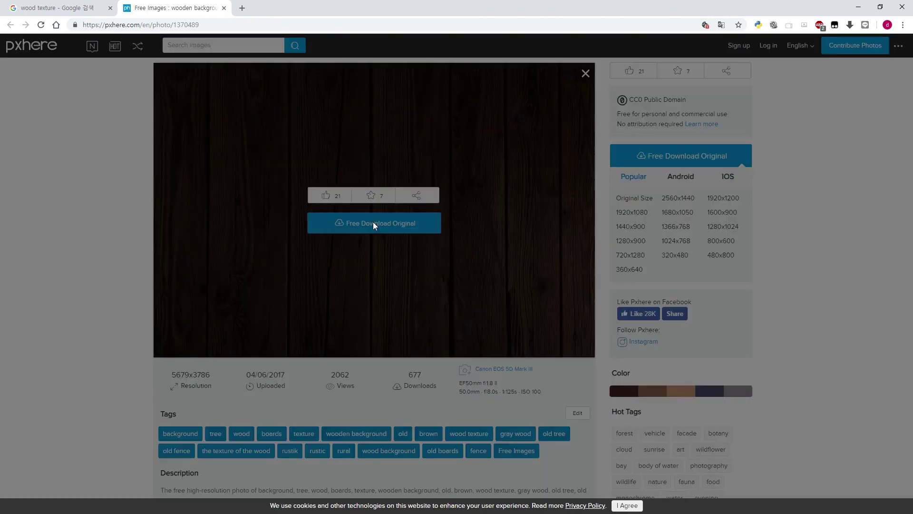
click(504, 133)
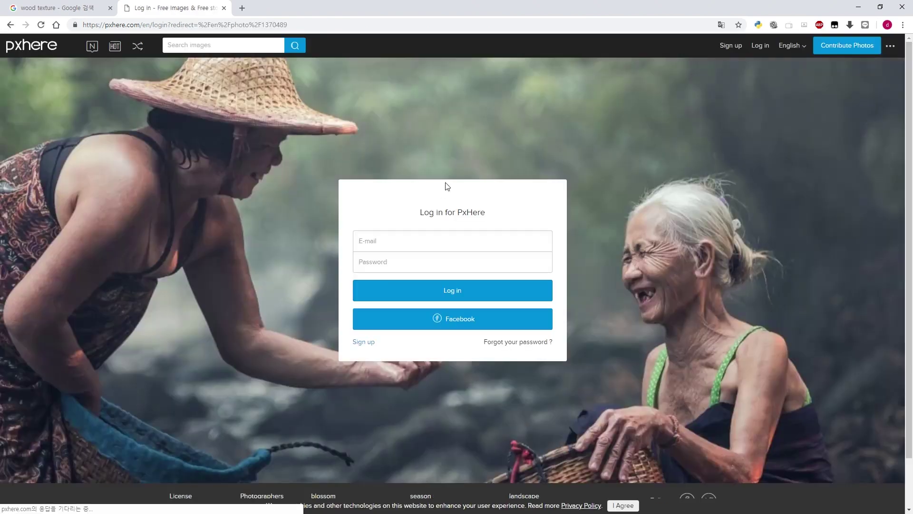
key(alt+Left)
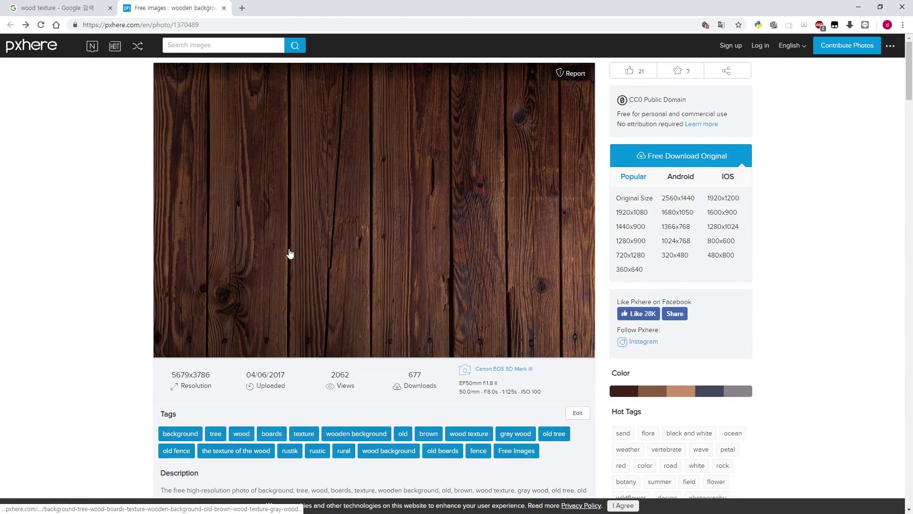
Save the displayed dark wood boards photo from PxHere to the desktop and check the saved image in the viewer
right_click(359, 218)
click(432, 302)
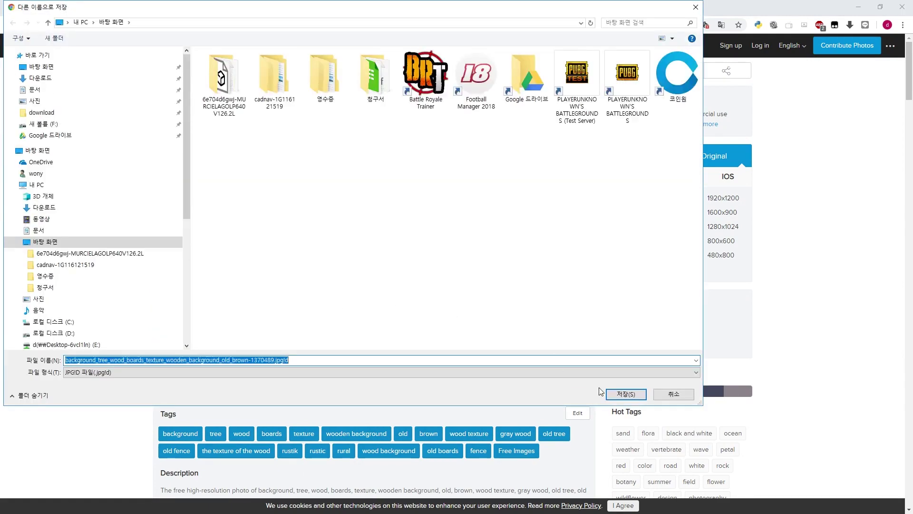
click(625, 394)
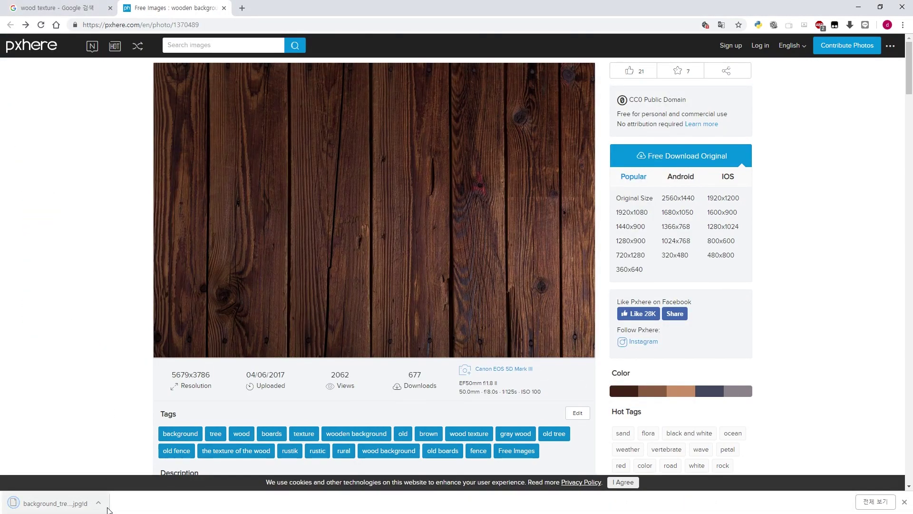
click(98, 503)
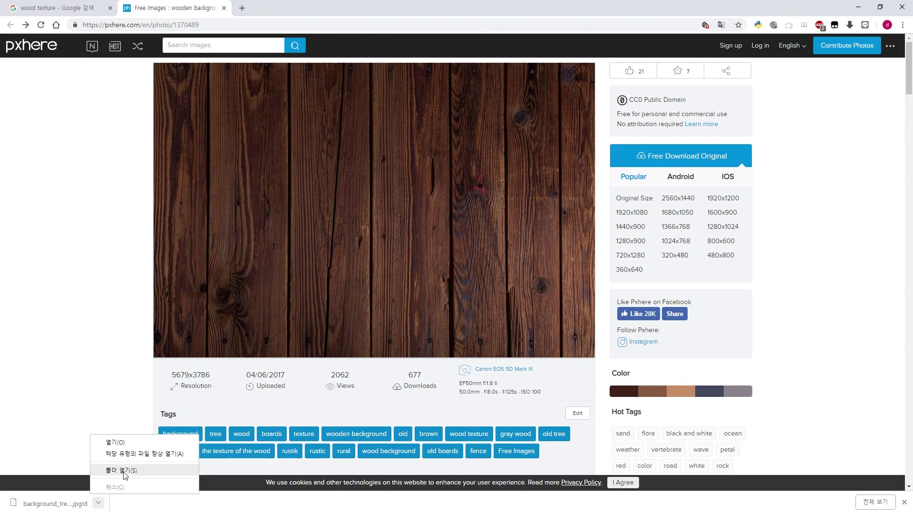
click(118, 470)
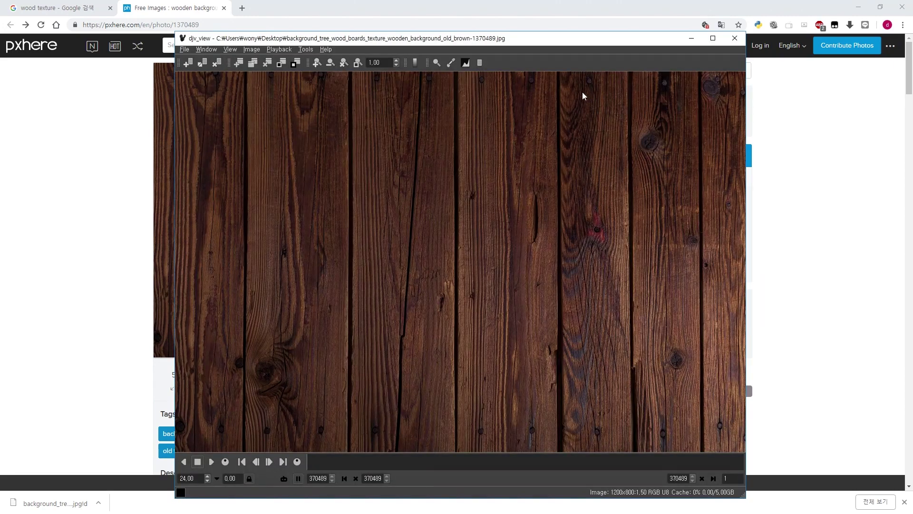
click(735, 39)
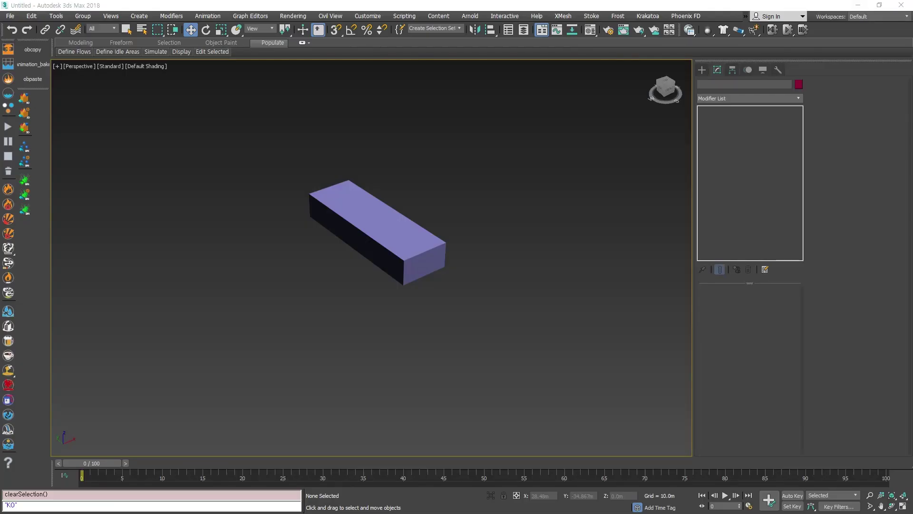
click(509, 242)
click(412, 248)
drag(537, 384, 204, 122)
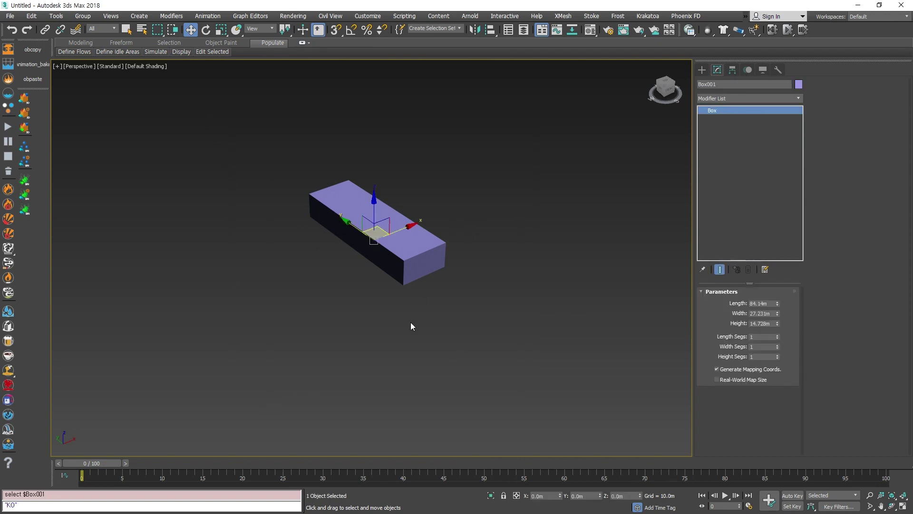
drag(532, 353, 279, 213)
drag(534, 363, 281, 201)
drag(552, 368, 273, 138)
middle_drag(272, 188, 301, 271)
scroll(329, 268, up, 3)
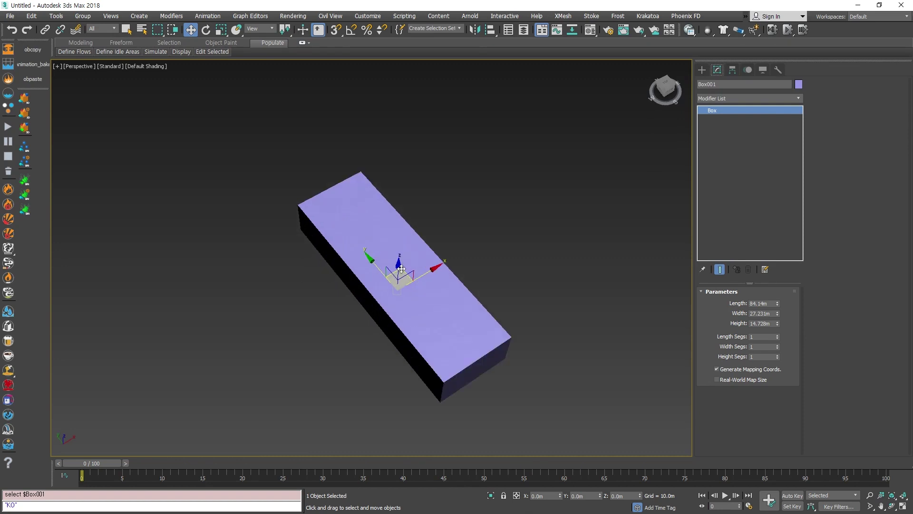
middle_drag(402, 269, 335, 250)
click(222, 270)
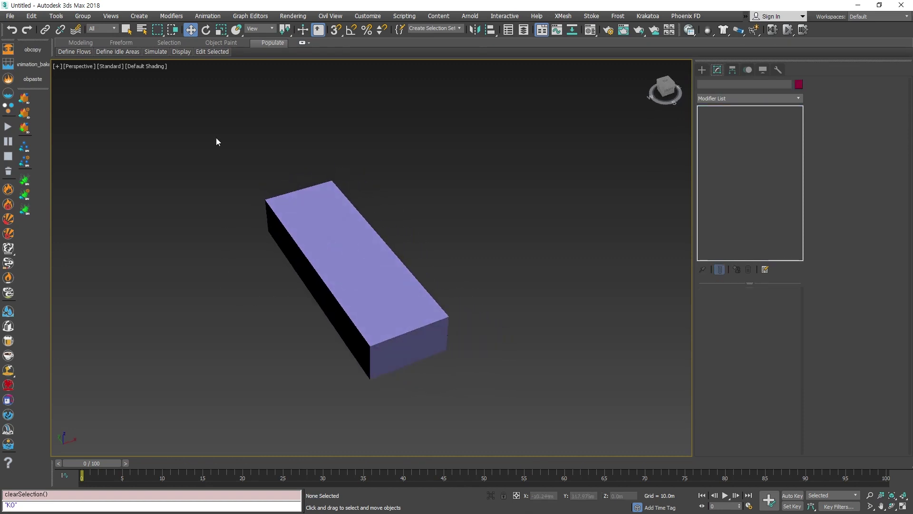
drag(216, 139, 511, 383)
click(511, 383)
drag(116, 106, 471, 370)
drag(211, 138, 409, 249)
click(196, 166)
drag(194, 114, 537, 399)
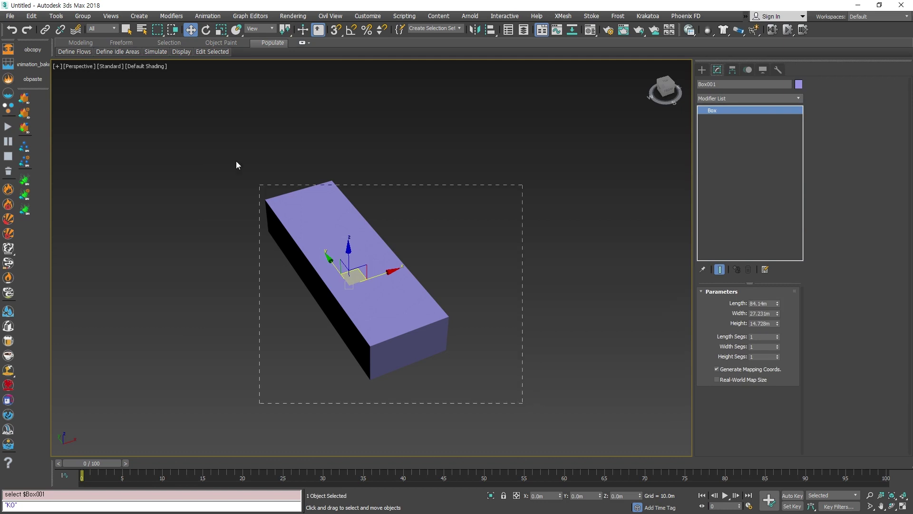
click(213, 155)
drag(475, 395, 512, 420)
drag(214, 134, 217, 137)
Create a folder named 3dsmax_Map_Texture on drive H: and set it as the project folder
click(10, 16)
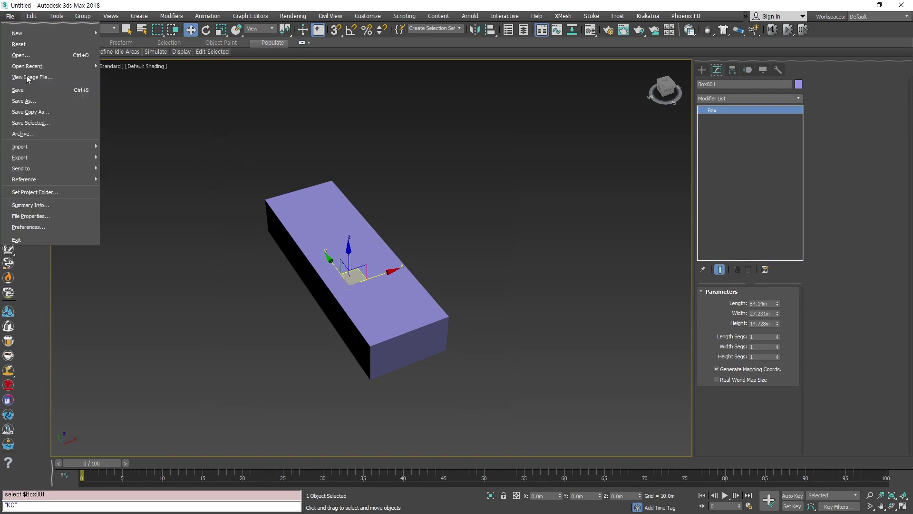
click(61, 193)
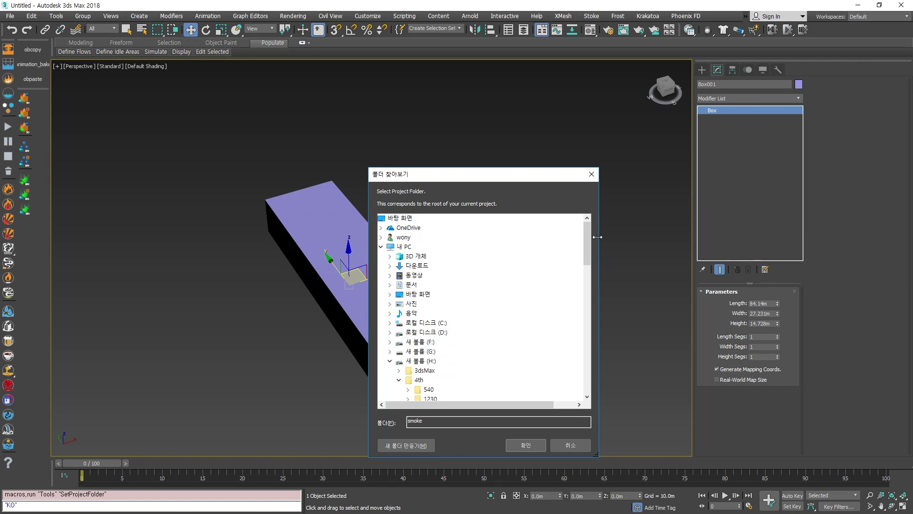
drag(586, 230, 588, 256)
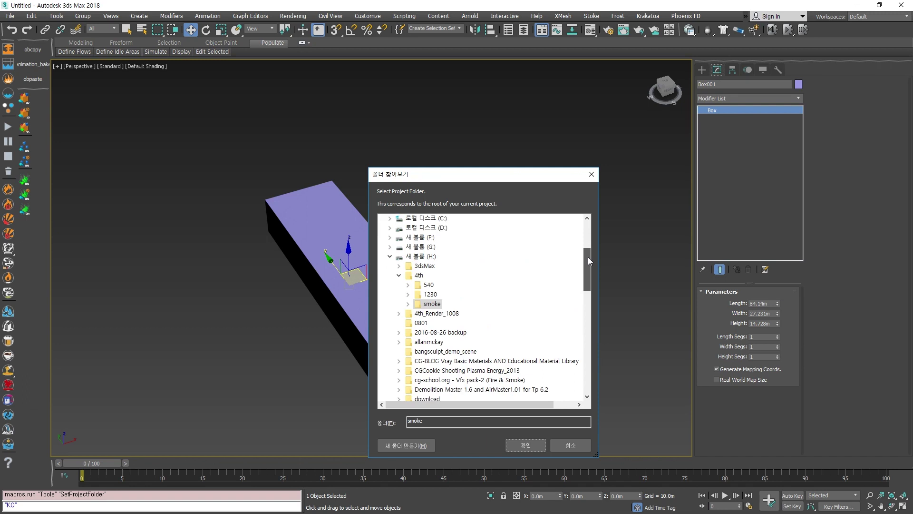
click(421, 258)
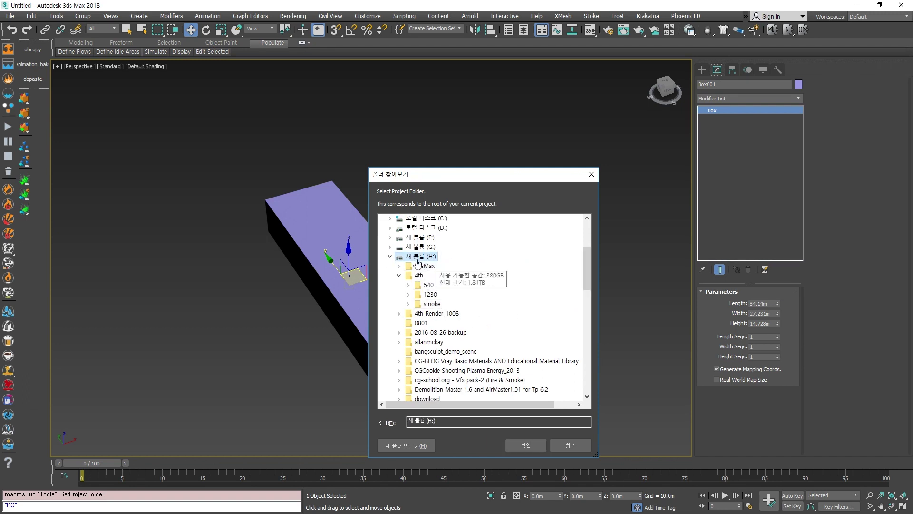
click(418, 447)
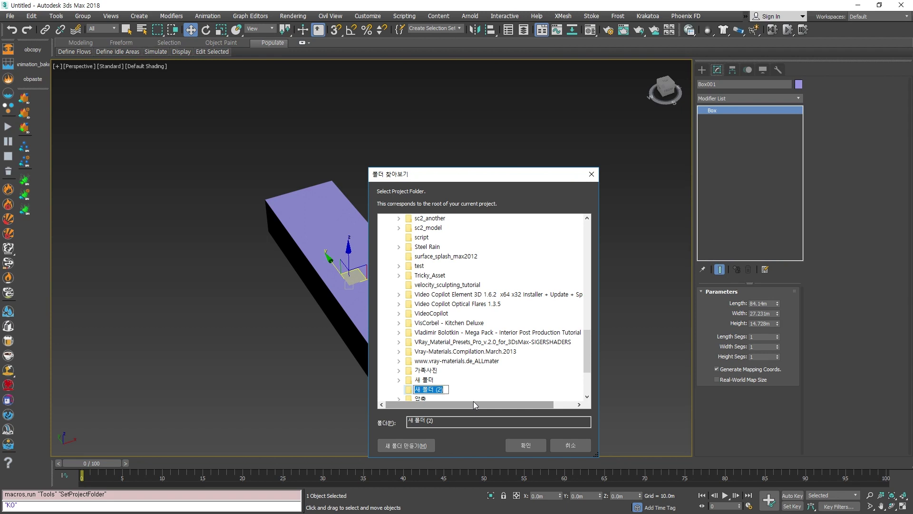
text(3dsmax_+)
key(BackSpace)
text(Mp)
key(BackSpace)
text(ap_Texture)
key(Return)
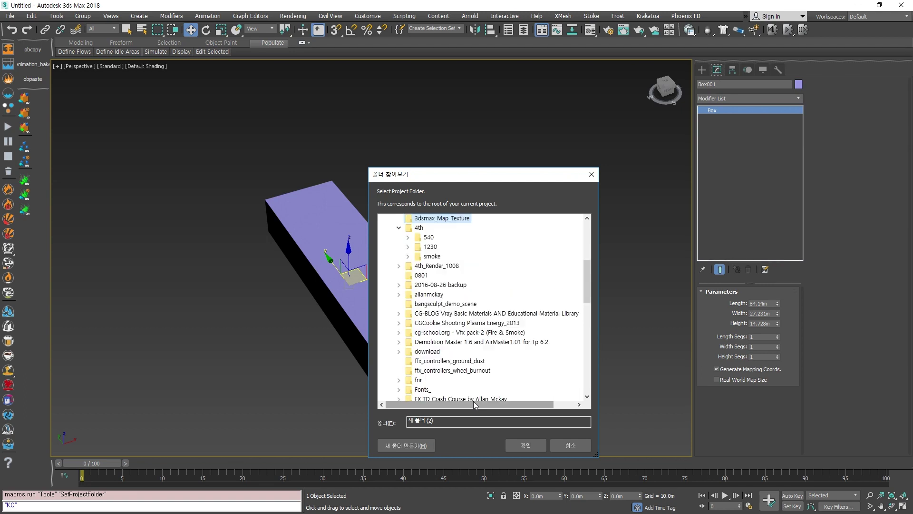
click(526, 445)
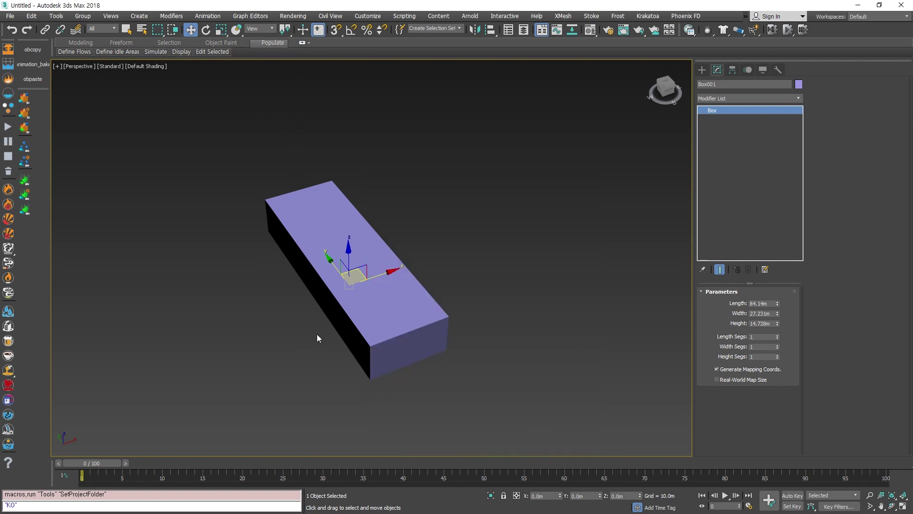
Open the 3dsmax_Map_Texture folder on drive H: in File Explorer and examine its project subfolders and path configuration file
click(214, 288)
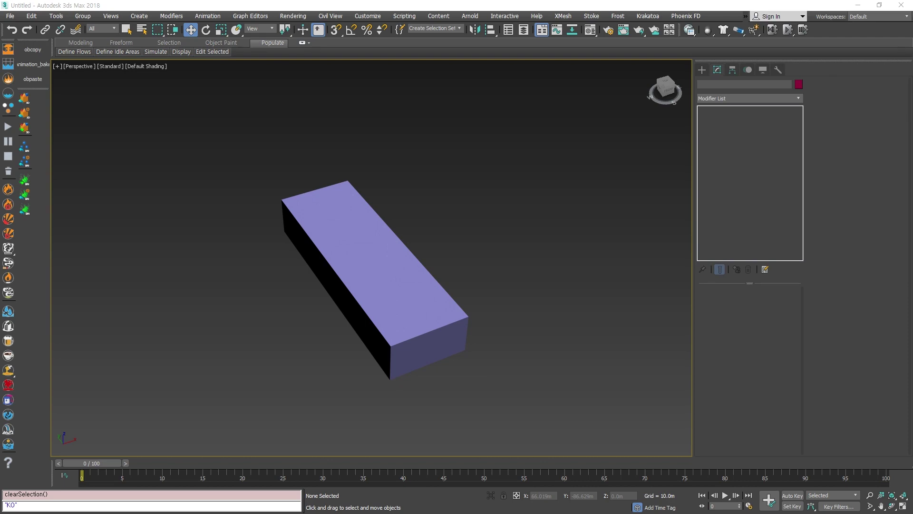
drag(912, 34, 426, 71)
click(329, 178)
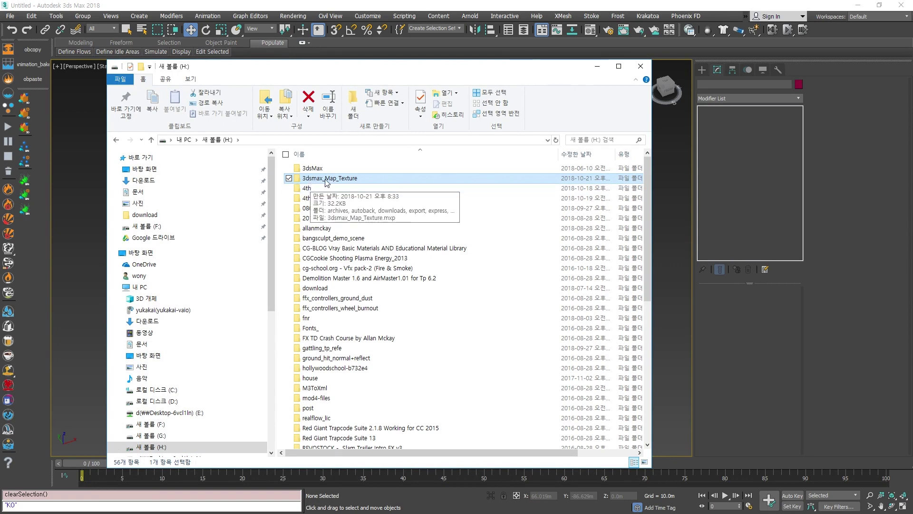
double_click(347, 179)
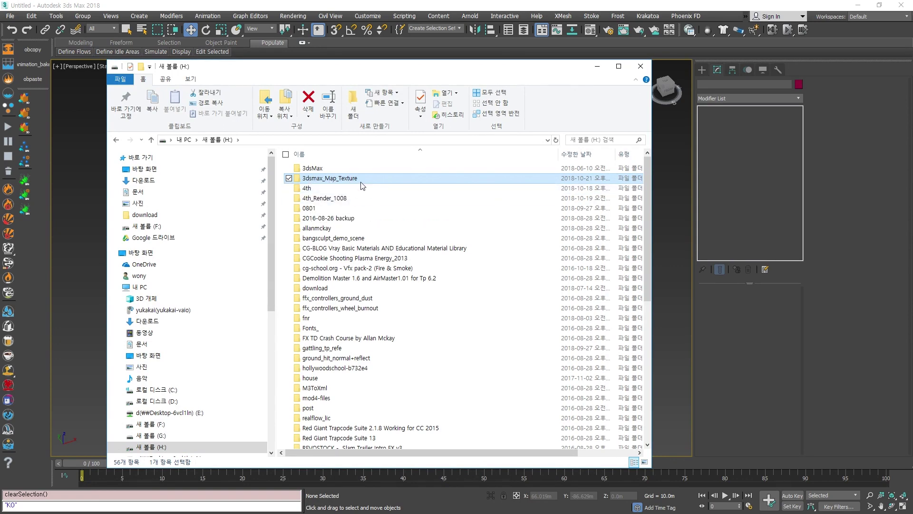
drag(467, 393, 280, 173)
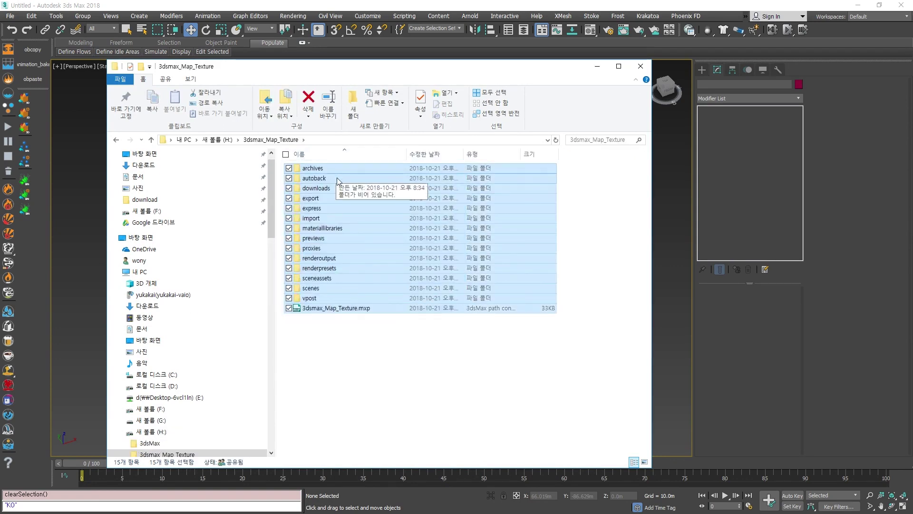
click(364, 363)
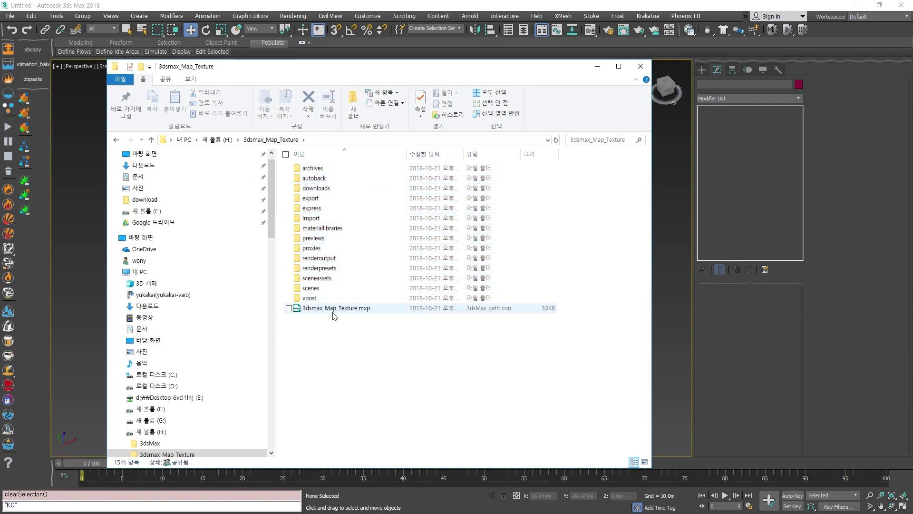
click(322, 293)
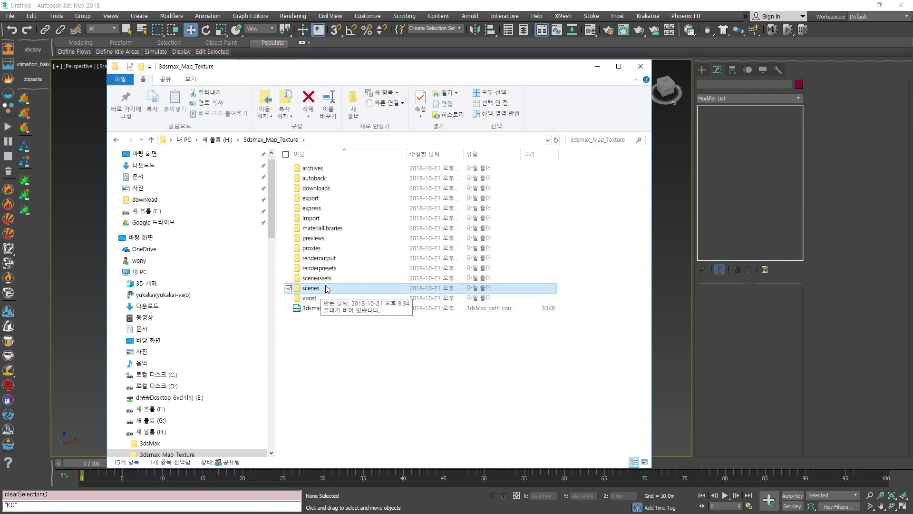
click(332, 270)
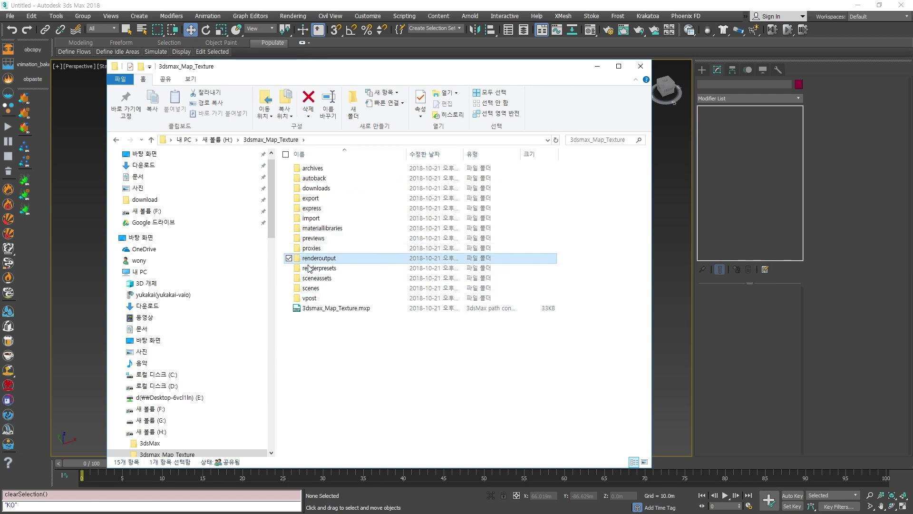
drag(357, 383, 289, 126)
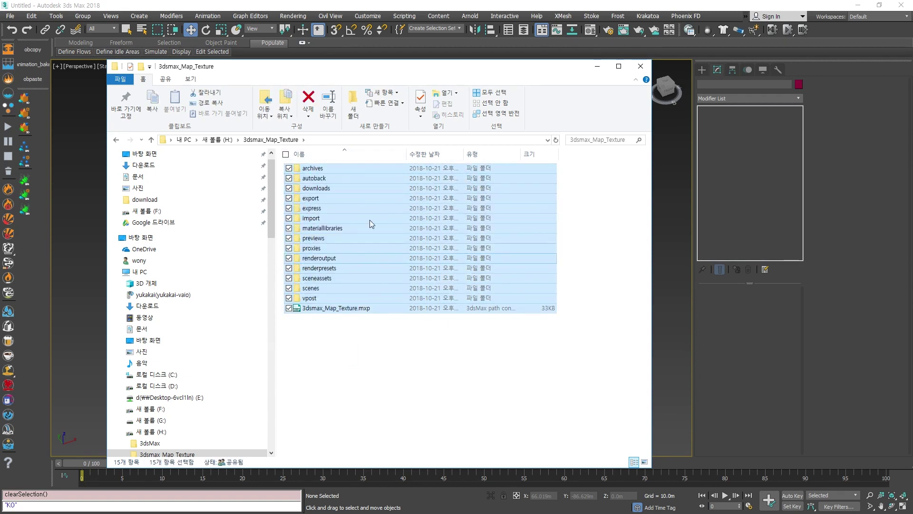
click(603, 363)
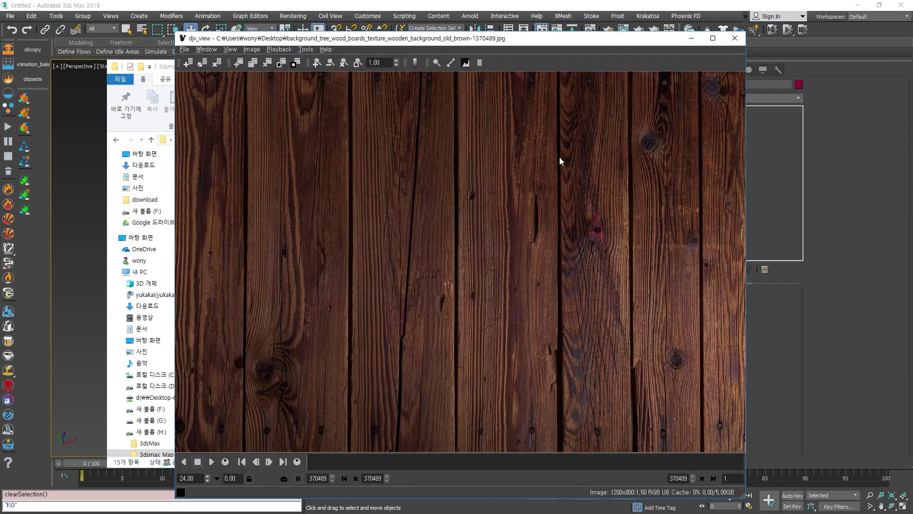
Create a folder named Texture inside the 3dsmax_Map_Texture project folder and paste the wood boards image into it
click(734, 38)
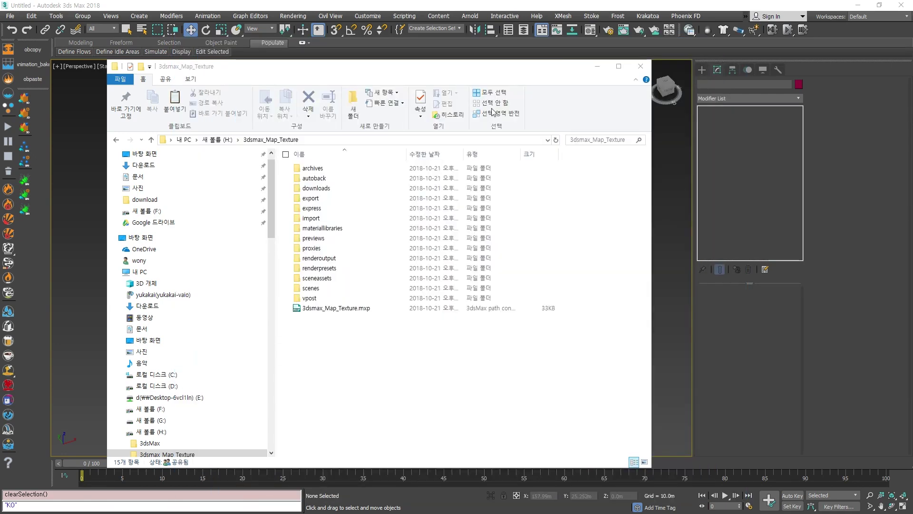
click(359, 381)
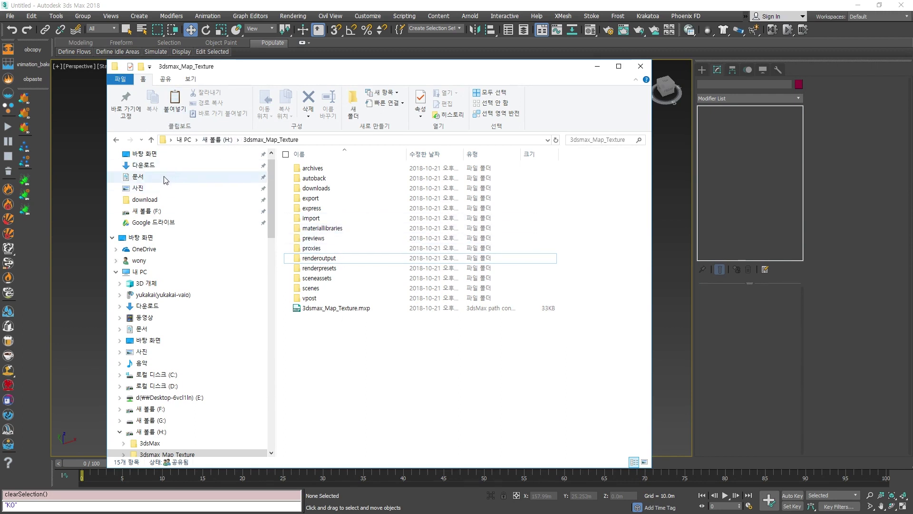
click(141, 67)
text(Texture)
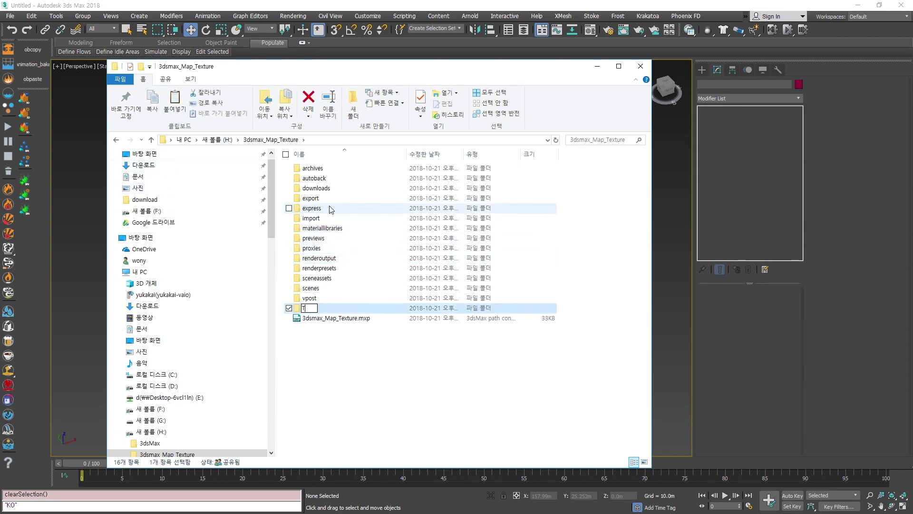
key(Return)
key(Return)
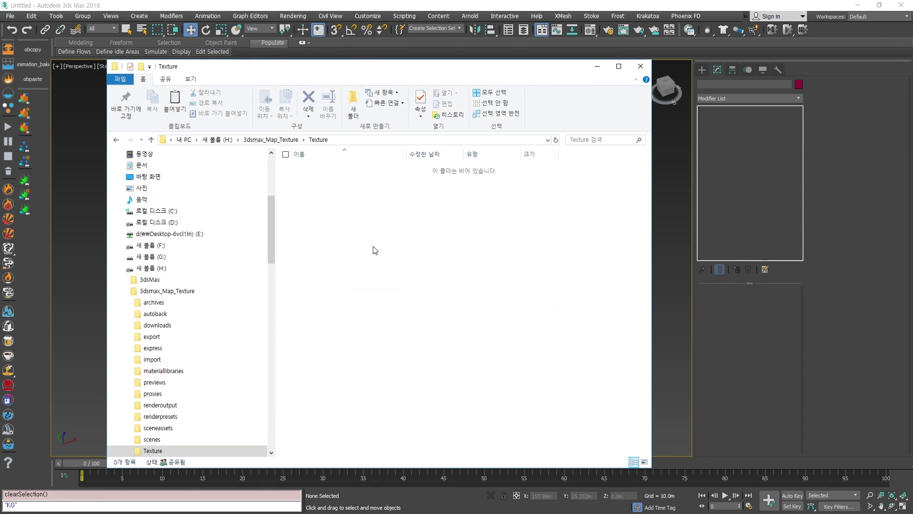
key(ctrl+v)
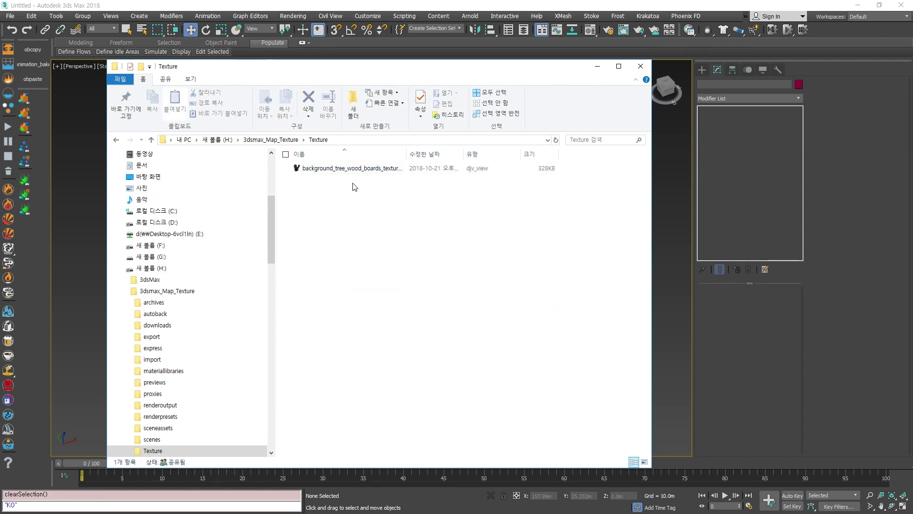
click(635, 70)
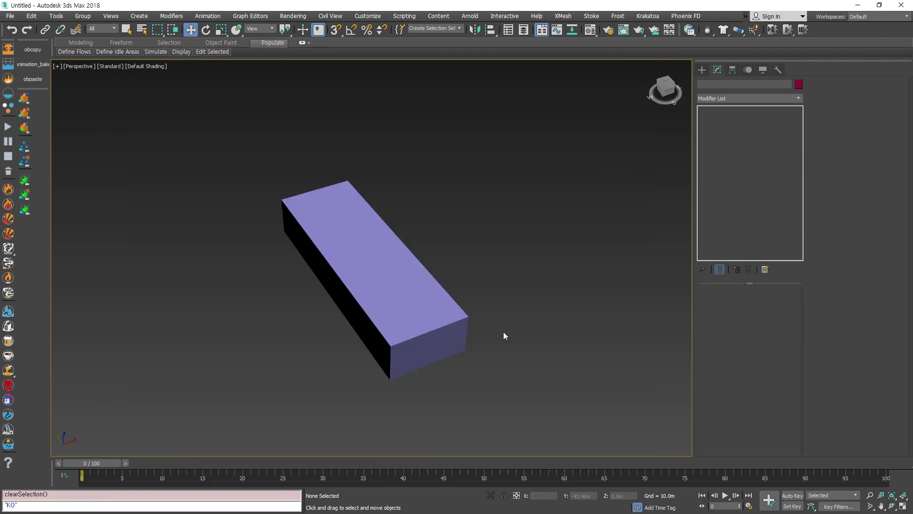
Select the box and open the Material Editor, placing its window clear of the box in the viewport
scroll(515, 247, down, 3)
click(455, 270)
middle_drag(470, 243, 430, 212)
scroll(449, 258, up, 5)
scroll(449, 262, down, 4)
alt+middle_drag(431, 212, 437, 243)
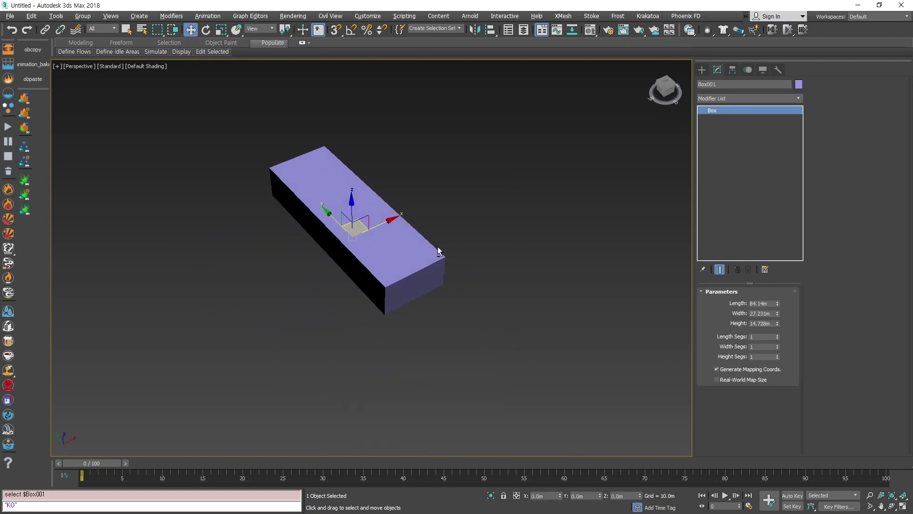
drag(515, 363, 226, 153)
alt+middle_drag(290, 190, 420, 230)
key(m)
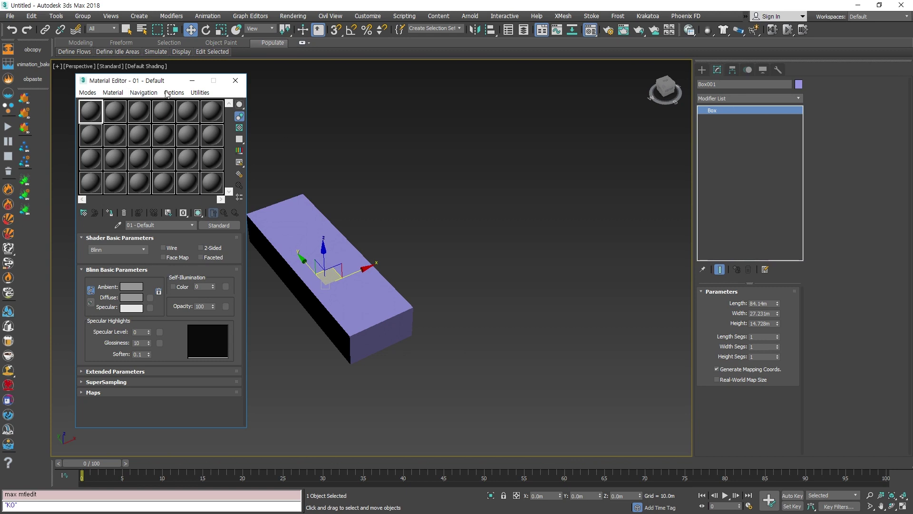
drag(126, 81, 508, 92)
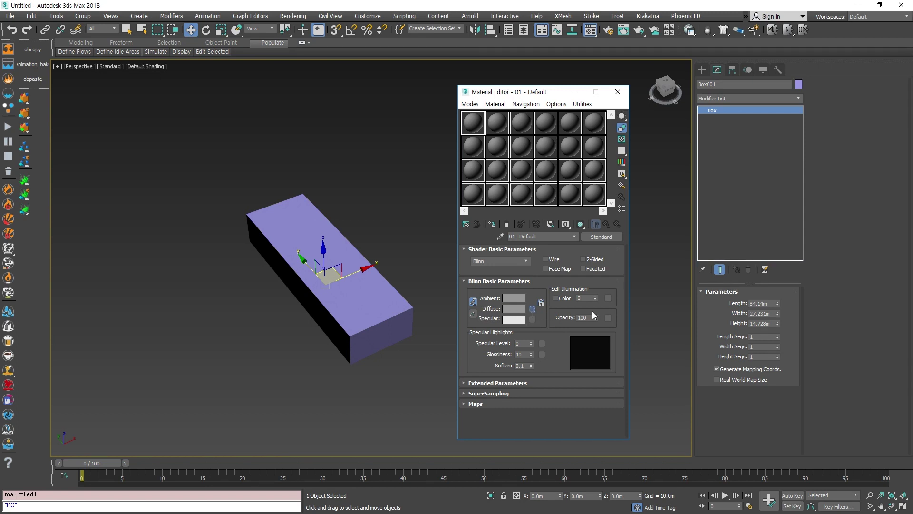
Add a Bitmap map to the first material's diffuse color and select the wood boards image in the project's Texture folder
click(608, 317)
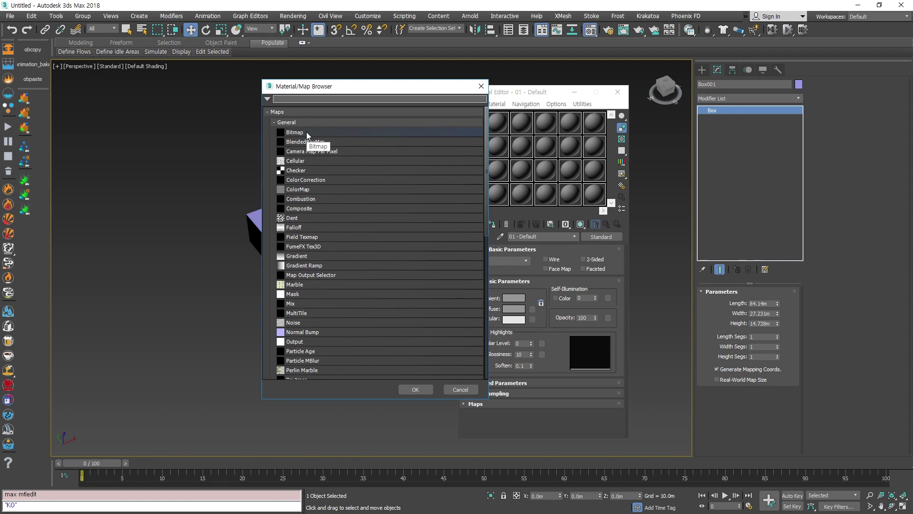
click(298, 136)
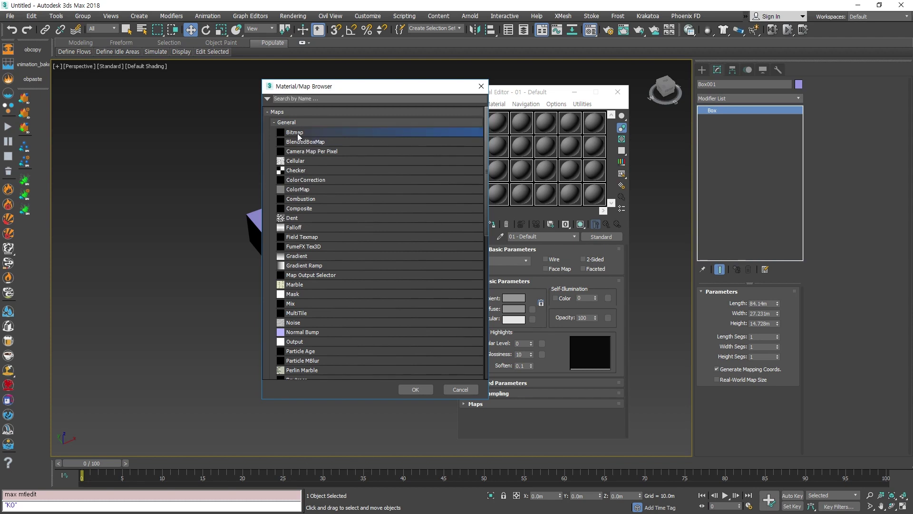
click(421, 390)
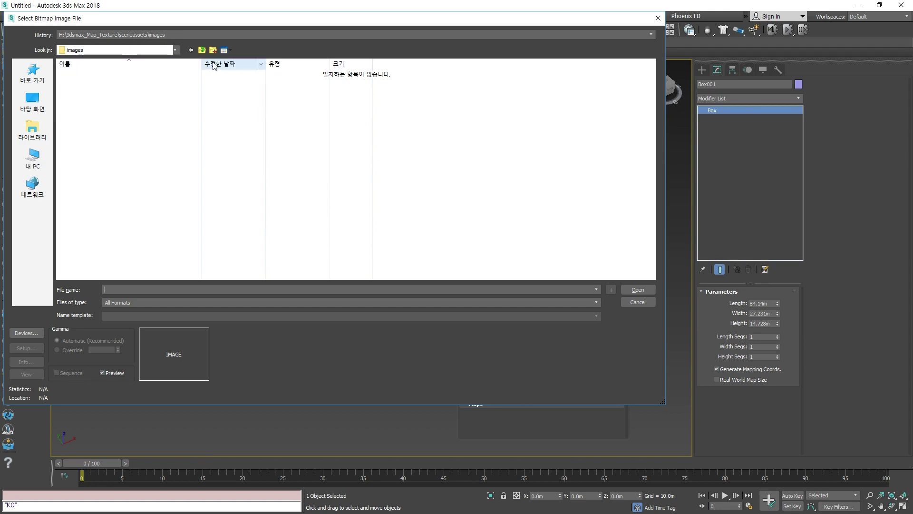
click(202, 50)
click(202, 50)
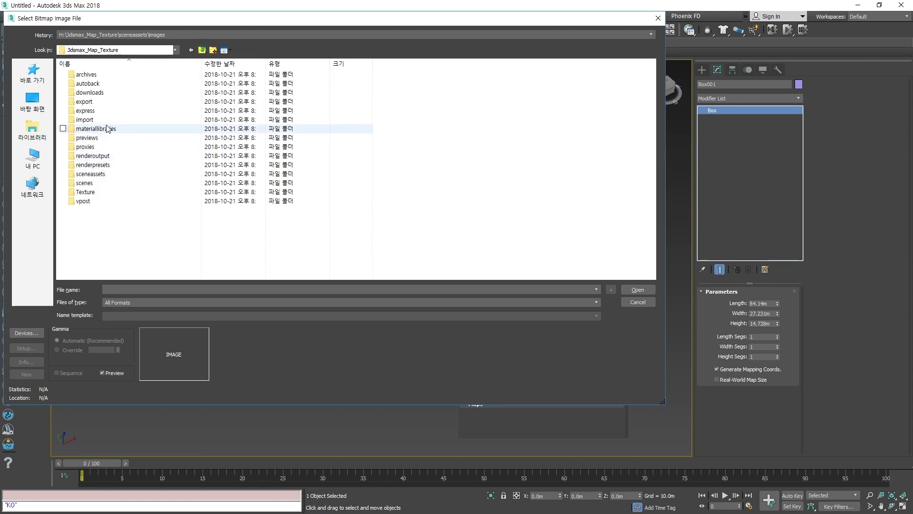
double_click(98, 193)
click(82, 95)
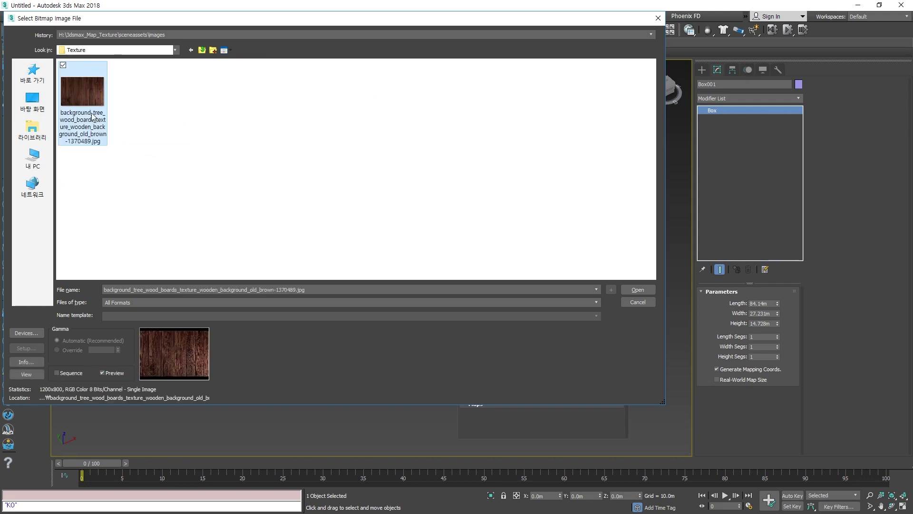
Browse from the Texture folder to the project's sceneassets images folder and load the wood boards image as the bitmap
click(202, 50)
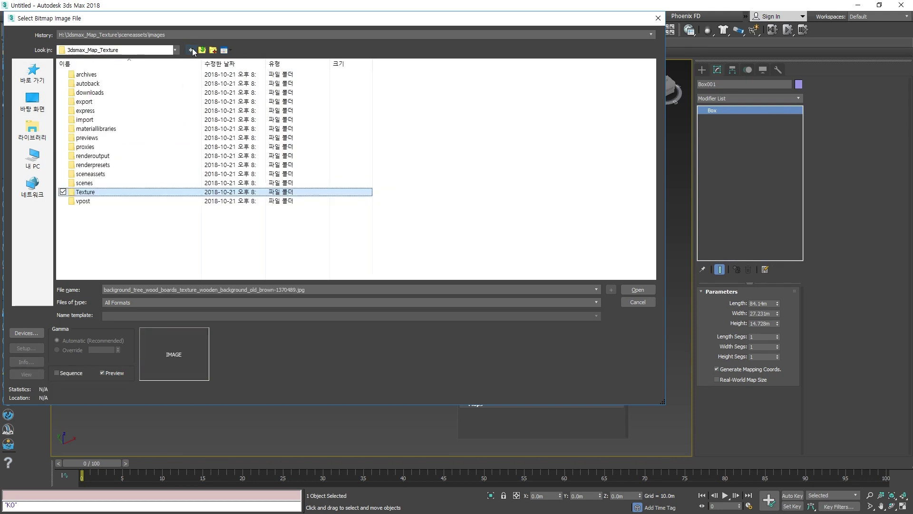
click(191, 50)
double_click(98, 93)
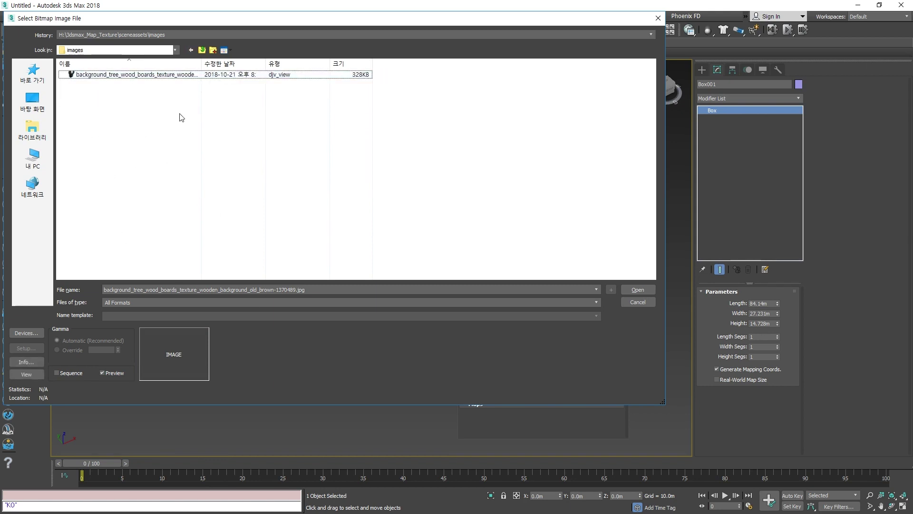
click(639, 291)
Examine the wood material in an enlarged sample preview and close the preview
double_click(475, 121)
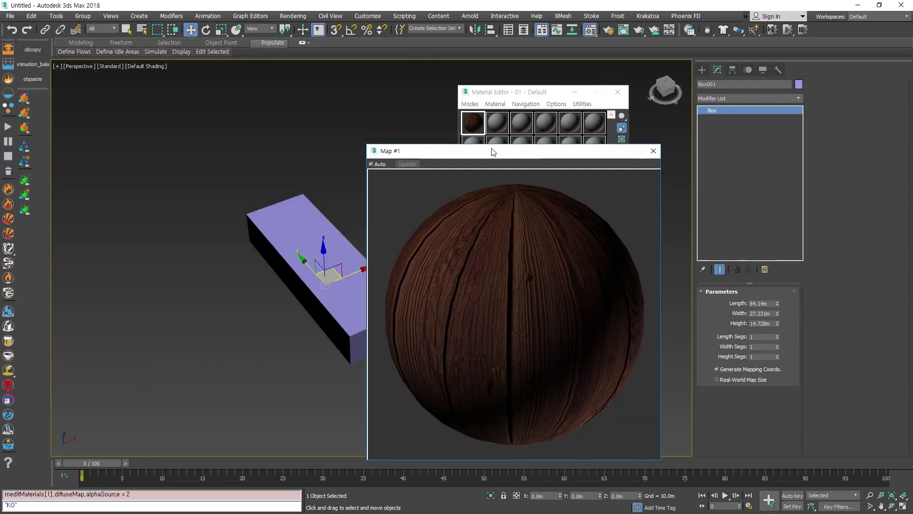
drag(492, 150, 164, 81)
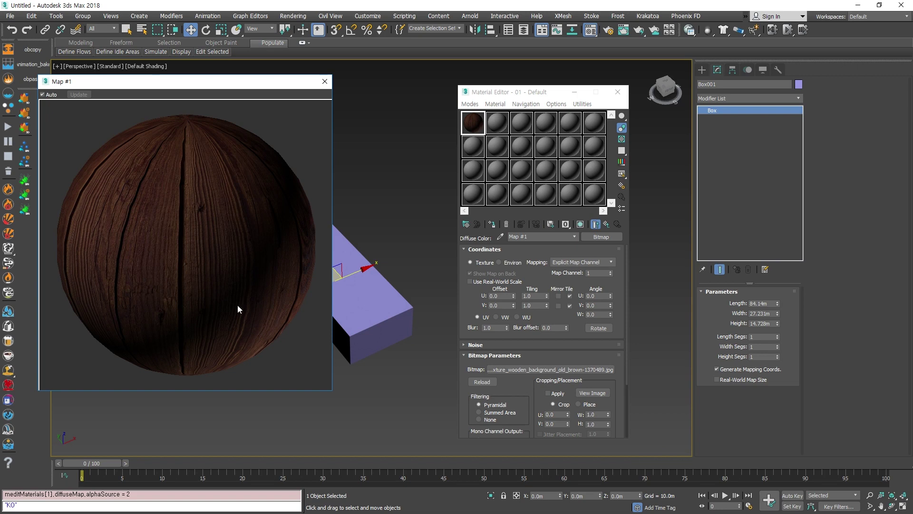
click(325, 81)
Assign the wood material to the selected box
drag(224, 194, 395, 370)
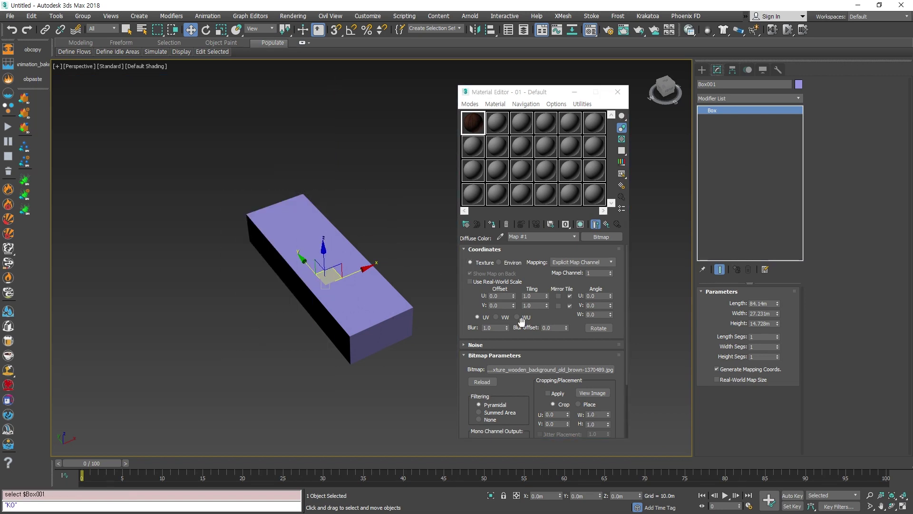
click(492, 224)
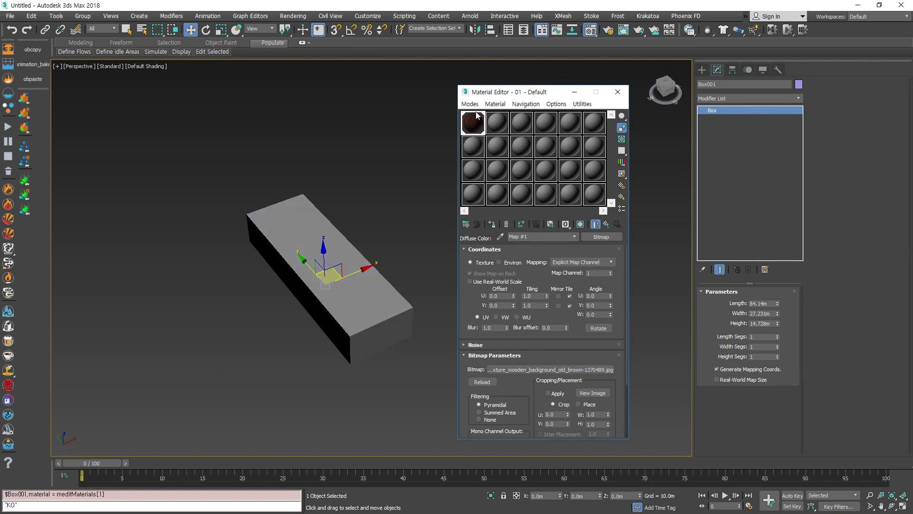
drag(444, 138, 210, 360)
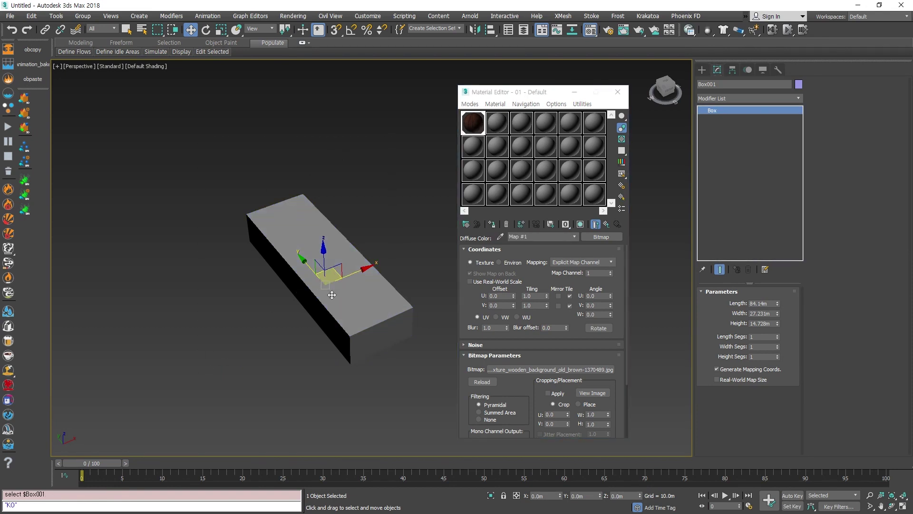
Display the wood material's bitmap on the box in the viewport
alt+middle_drag(316, 352, 350, 296)
middle_drag(404, 301, 370, 324)
mouse_move(370, 323)
alt+middle_down()
mouse_move(381, 316)
mouse_move(376, 307)
alt+middle_up()
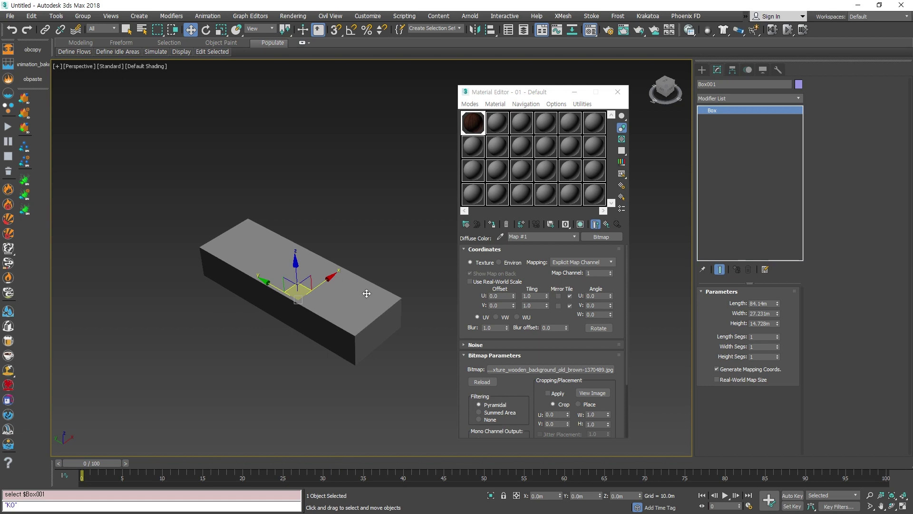
middle_drag(338, 344, 324, 356)
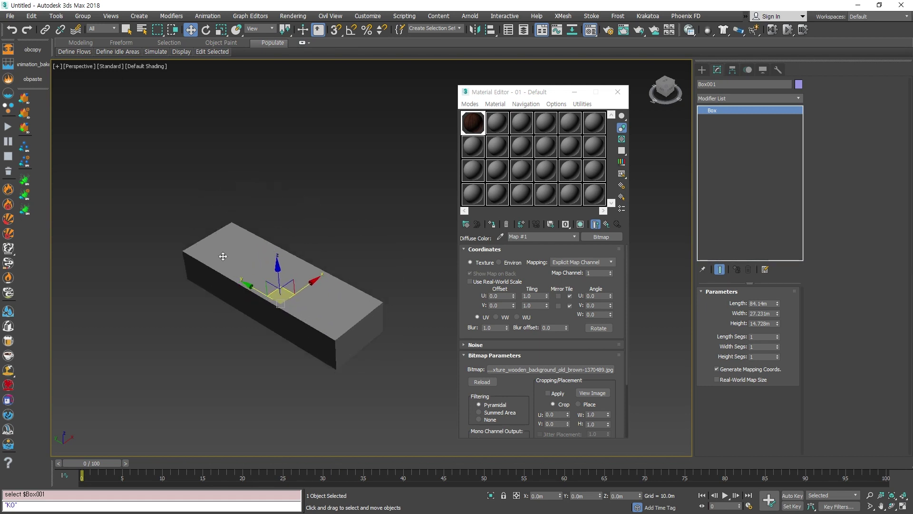
click(580, 224)
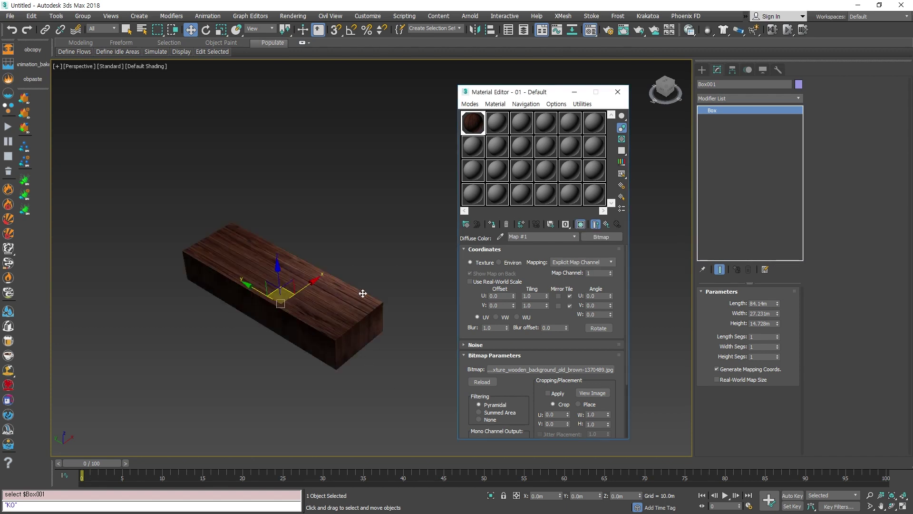
Examine how the wood texture lies on the box's top, long sides and end faces
alt+middle_drag(363, 293, 339, 269)
alt+middle_drag(353, 342, 220, 296)
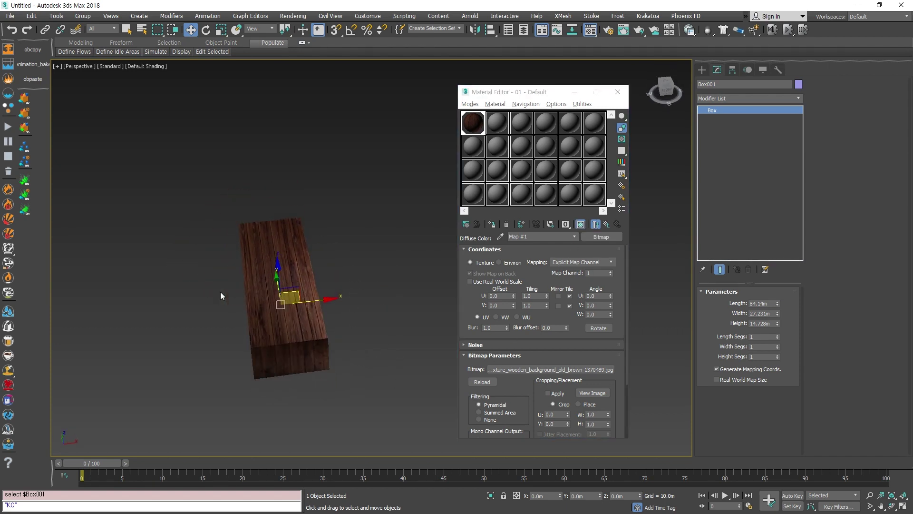
alt+middle_drag(342, 355, 245, 230)
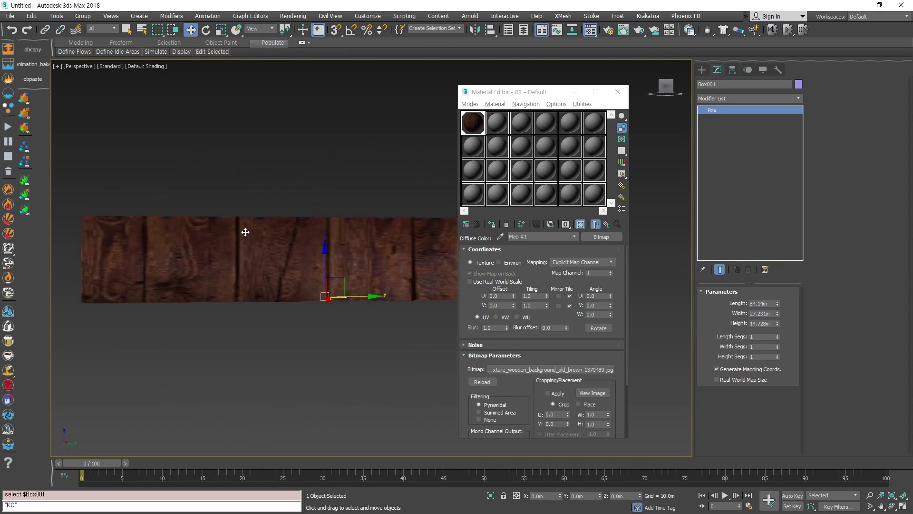
alt+middle_drag(253, 264, 316, 340)
scroll(320, 302, up, 6)
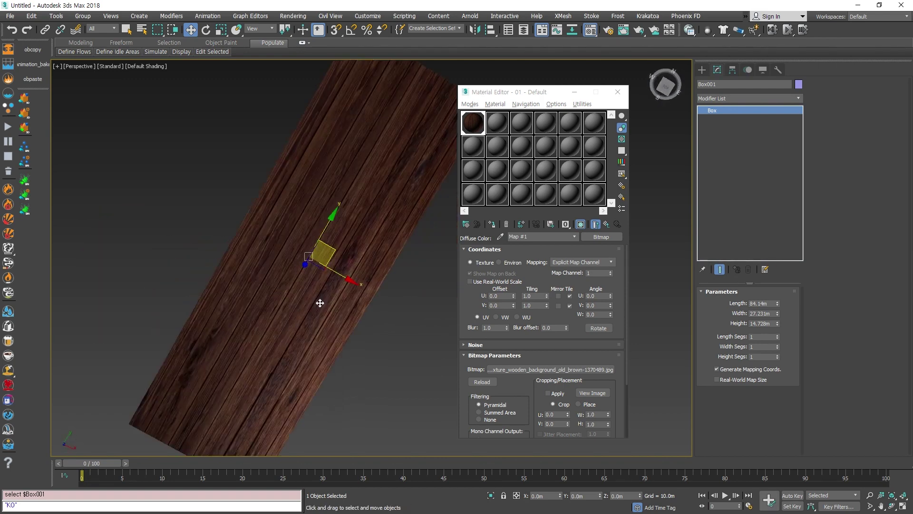
alt+middle_drag(306, 300, 331, 230)
scroll(312, 252, down, 5)
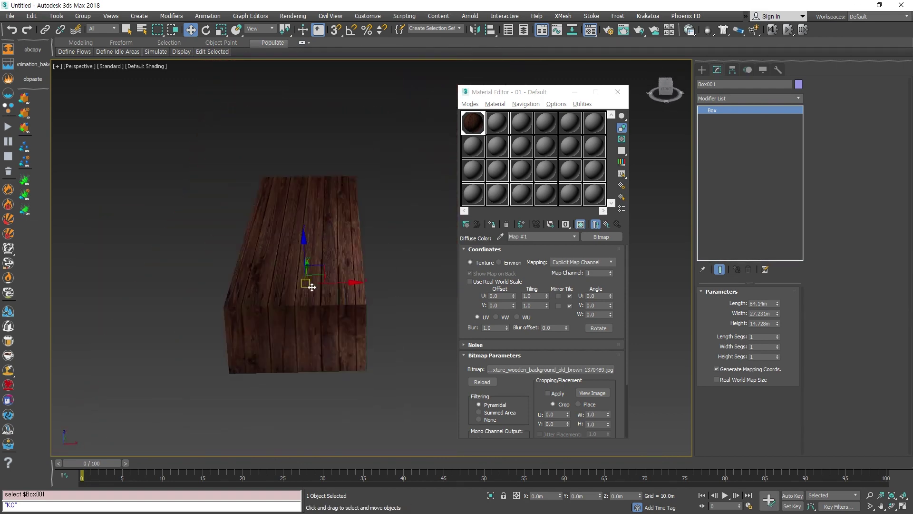
alt+middle_drag(310, 285, 362, 323)
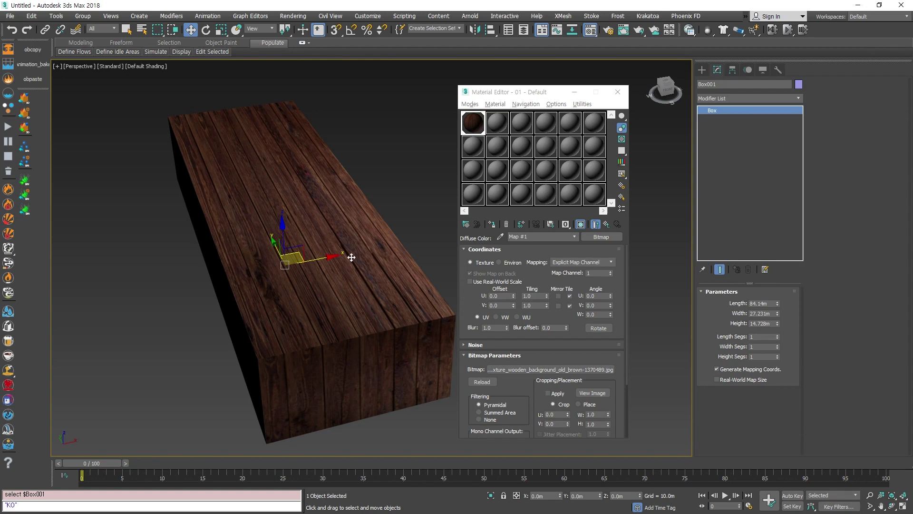
alt+middle_drag(345, 278, 336, 320)
scroll(336, 319, down, 4)
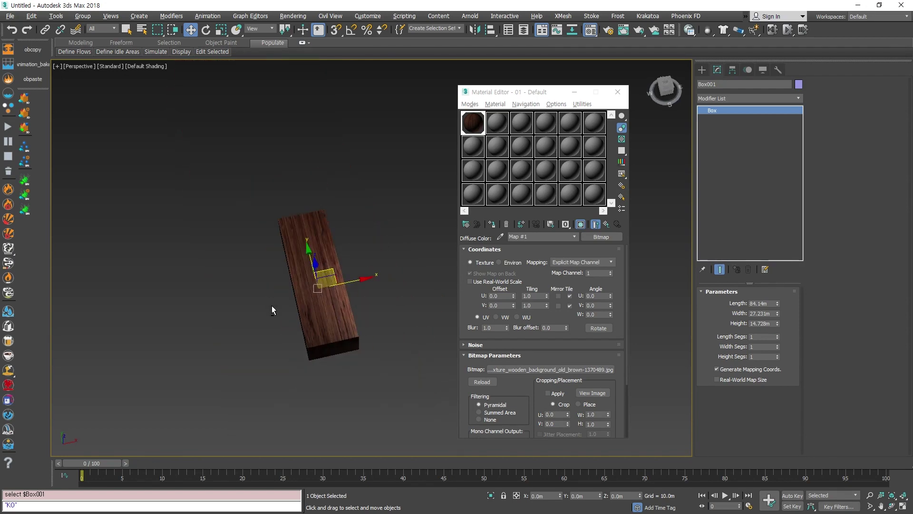
alt+middle_drag(271, 309, 270, 251)
scroll(308, 288, up, 5)
alt+middle_drag(308, 288, 219, 330)
scroll(365, 280, up, 3)
scroll(219, 330, down, 4)
alt+middle_drag(336, 334, 304, 352)
scroll(314, 304, up, 4)
middle_drag(304, 352, 312, 311)
scroll(312, 311, down, 2)
Add a UVW Map modifier to the wood-textured box
click(476, 123)
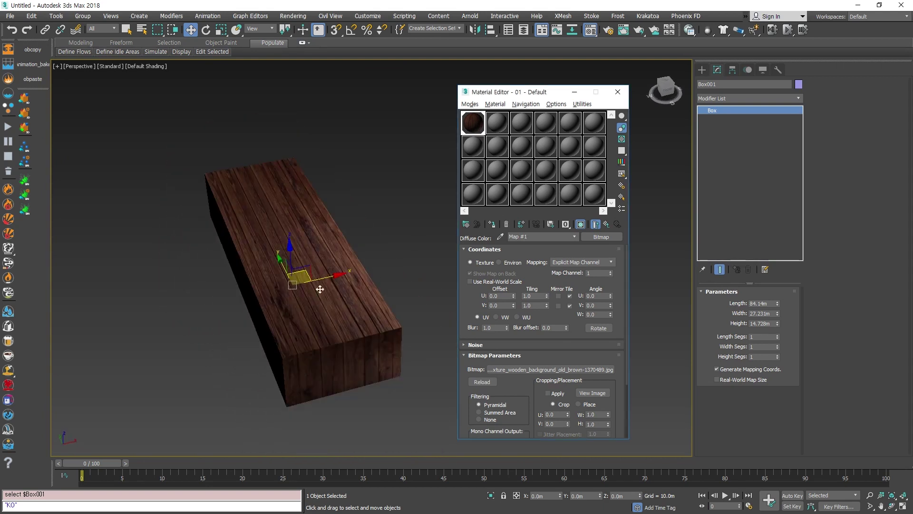
click(749, 141)
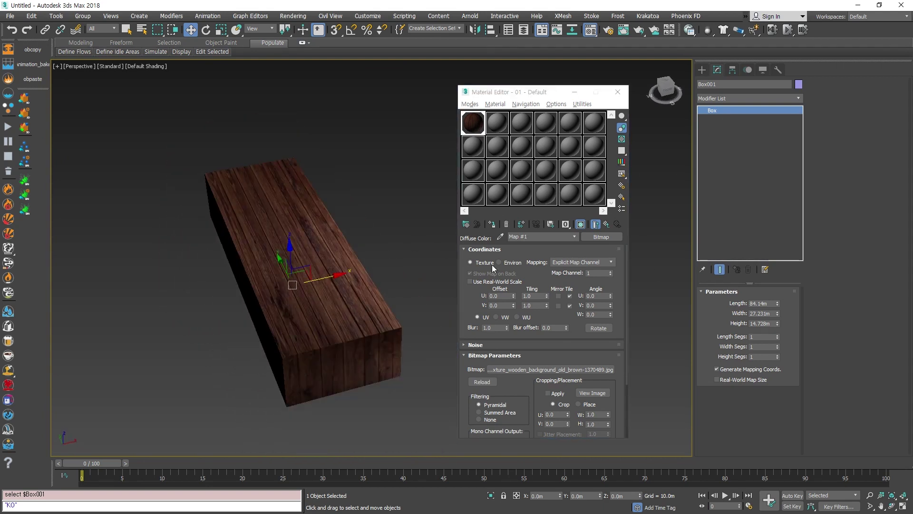
click(797, 96)
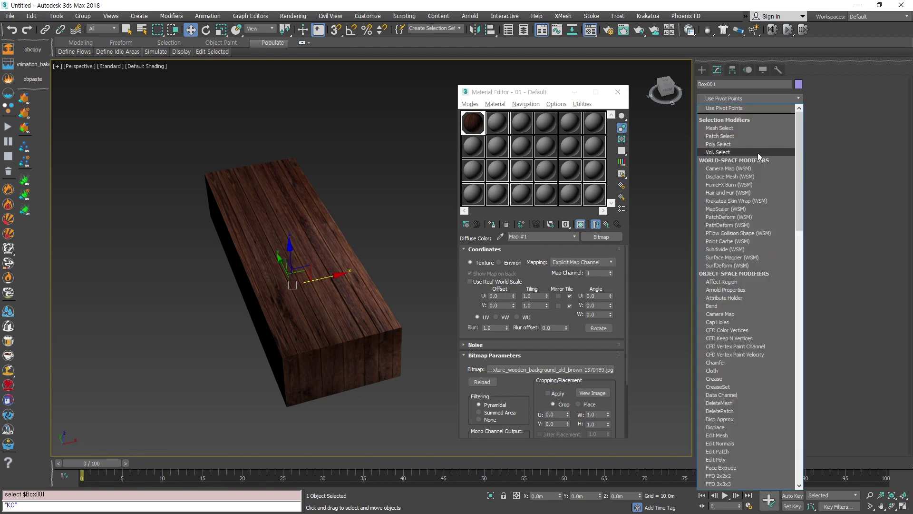
key(u)
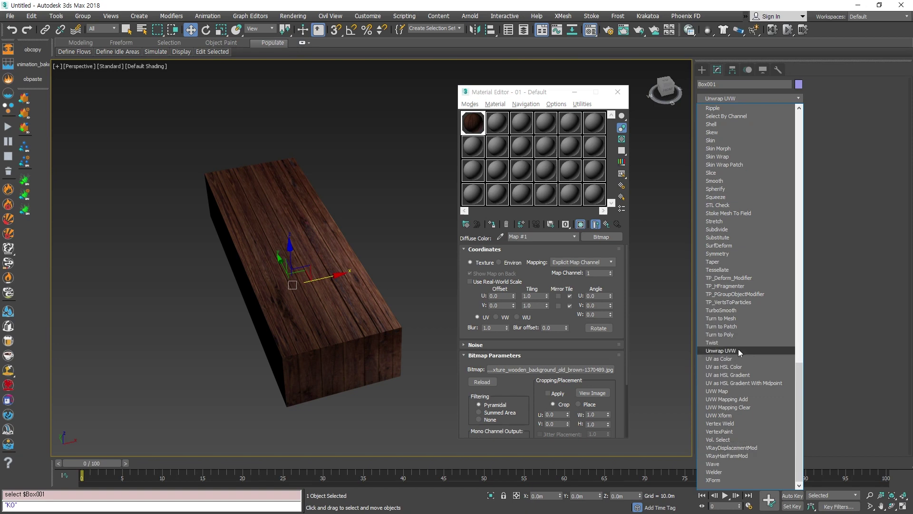
click(727, 395)
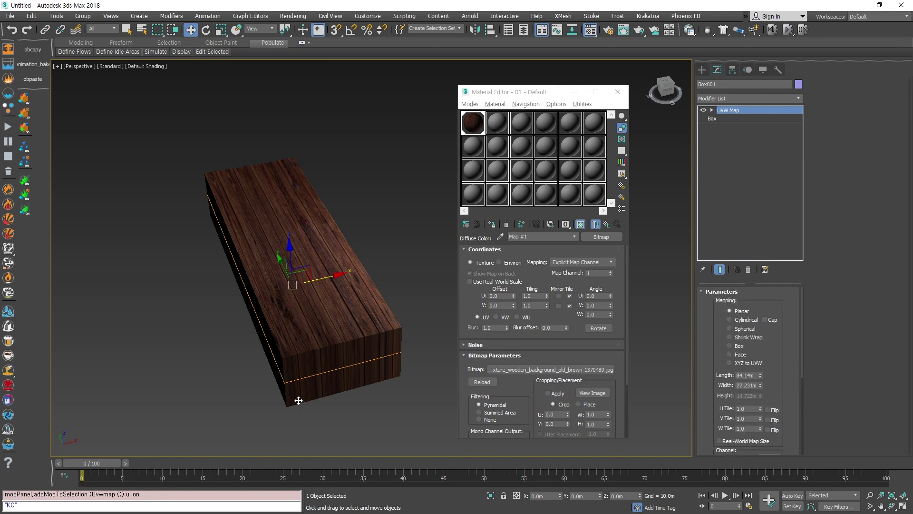
Enlarge the UVW Map parameter area and examine its mapping options and the planar projection on the box's sides
alt+middle_drag(298, 400, 464, 380)
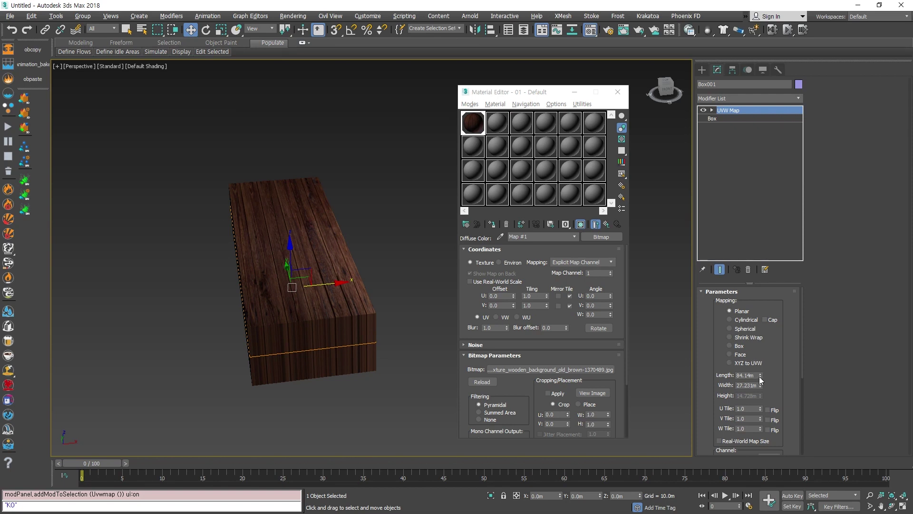
drag(780, 391, 784, 321)
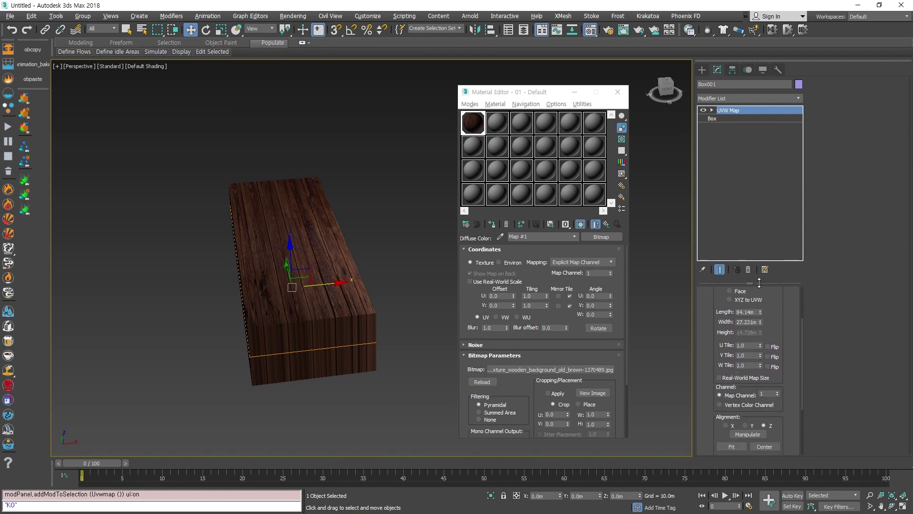
drag(759, 283, 759, 165)
drag(787, 330, 789, 355)
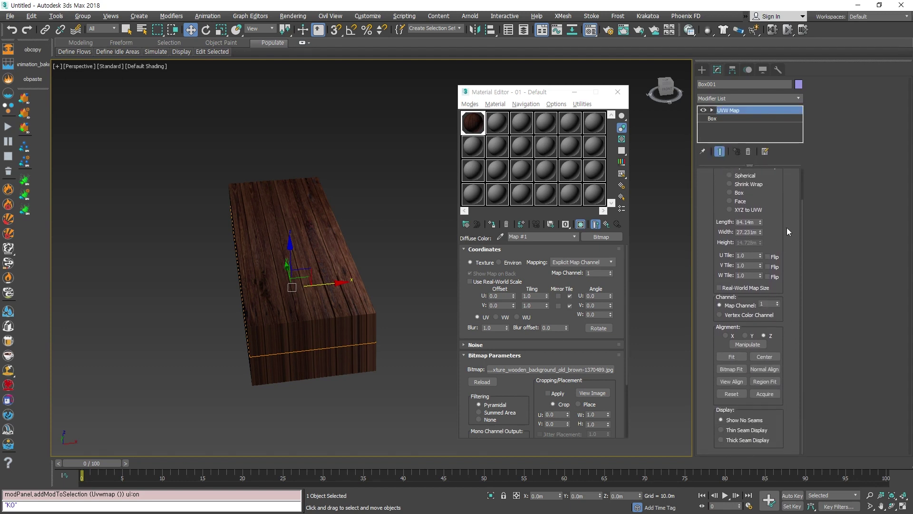
scroll(787, 232, up, 2)
scroll(782, 388, down, 3)
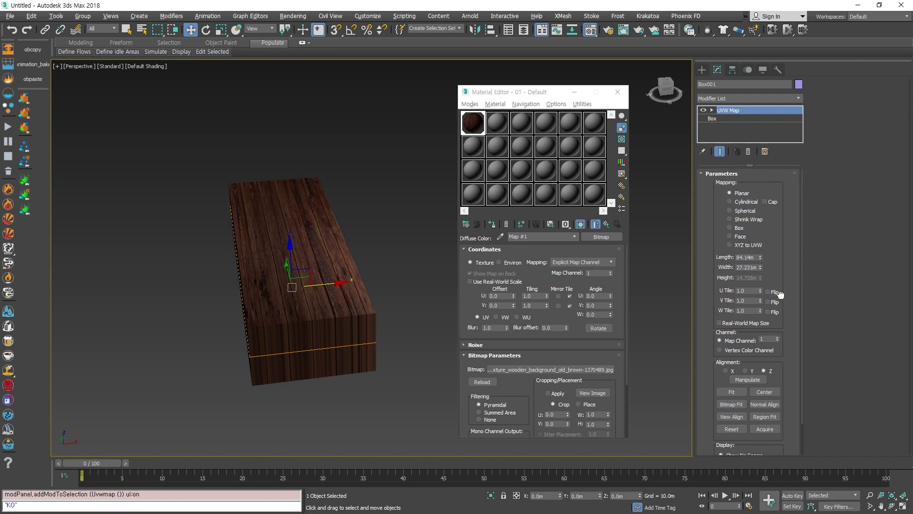
scroll(790, 206, up, 3)
alt+middle_drag(295, 404, 568, 276)
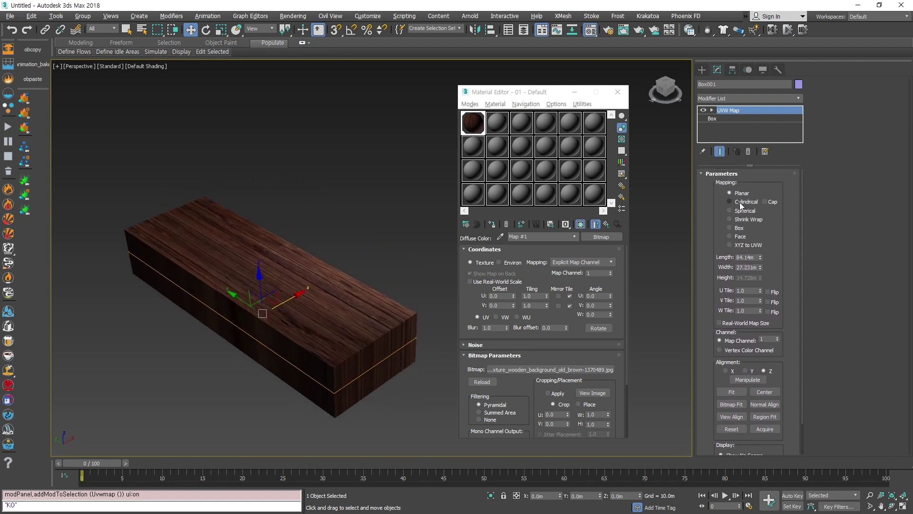
alt+middle_drag(409, 452, 236, 329)
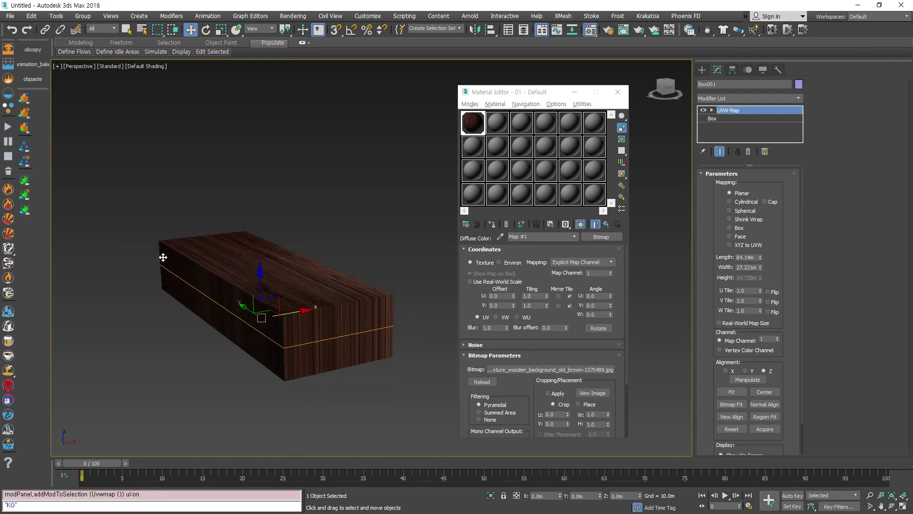
Examine the planar wood mapping on the box's top, long sides and front end face from different angles
alt+middle_drag(344, 350, 381, 327)
scroll(380, 327, up, 3)
scroll(346, 273, down, 7)
alt+middle_drag(347, 273, 356, 254)
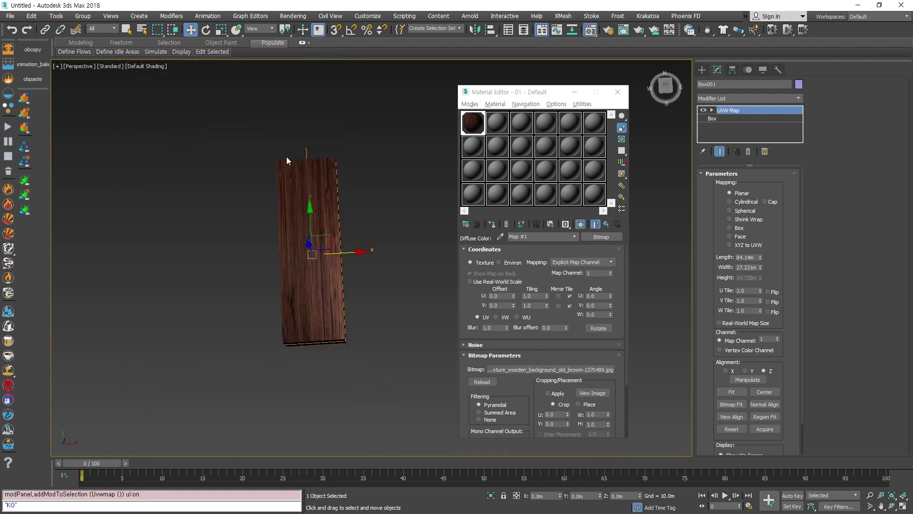
alt+middle_drag(362, 292, 277, 224)
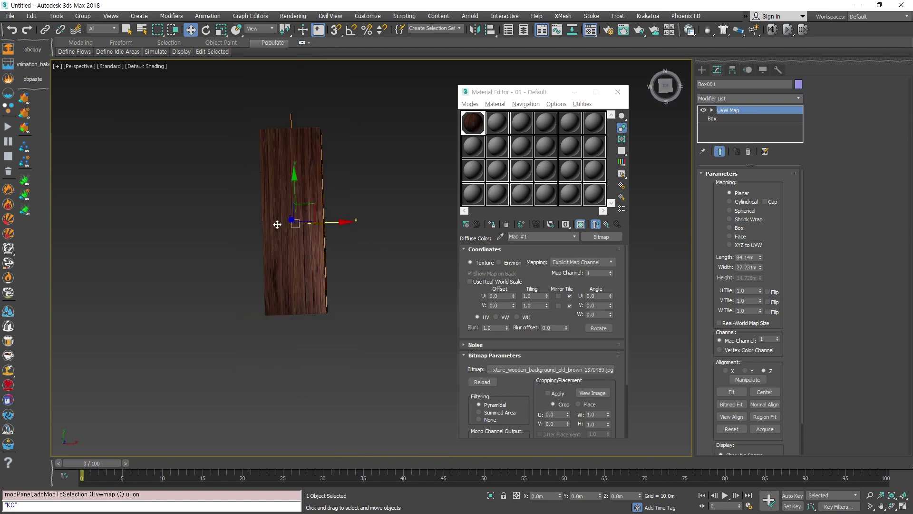
alt+middle_drag(306, 369, 310, 243)
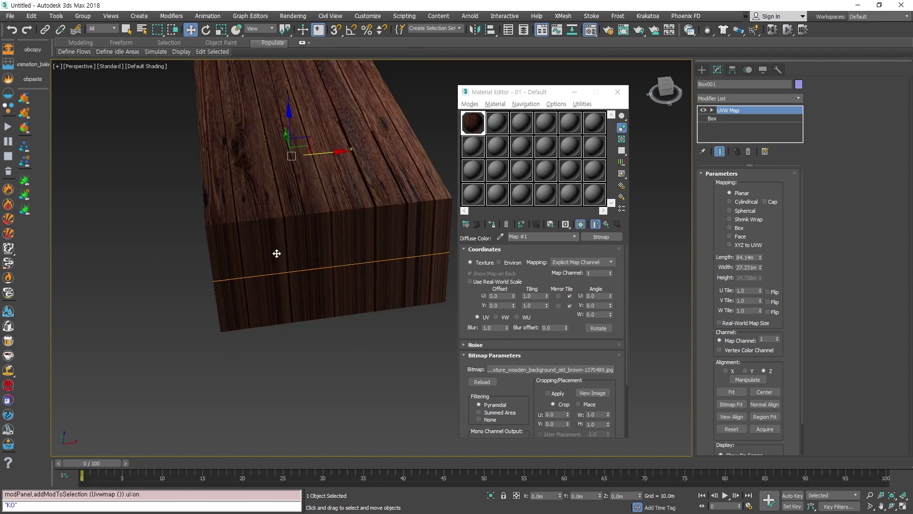
alt+middle_drag(298, 240, 247, 316)
scroll(247, 314, down, 5)
Create a plane about 91 m long and 45 m wide beside the wood-textured box
click(304, 295)
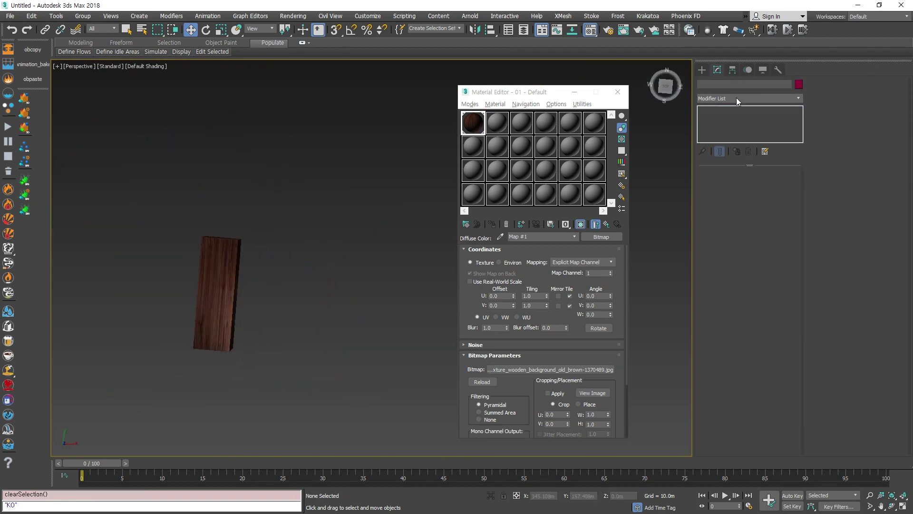
click(702, 71)
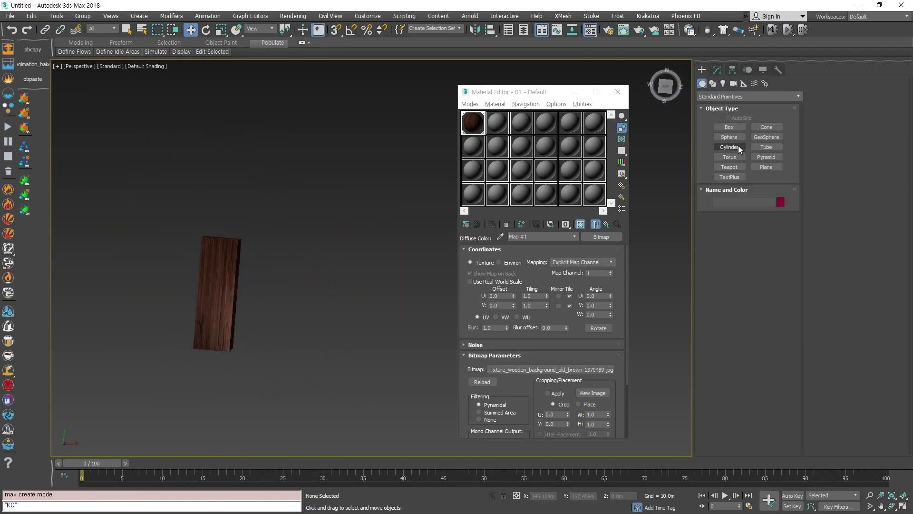
click(766, 167)
drag(300, 256, 348, 376)
right_click(336, 382)
scroll(370, 320, up, 4)
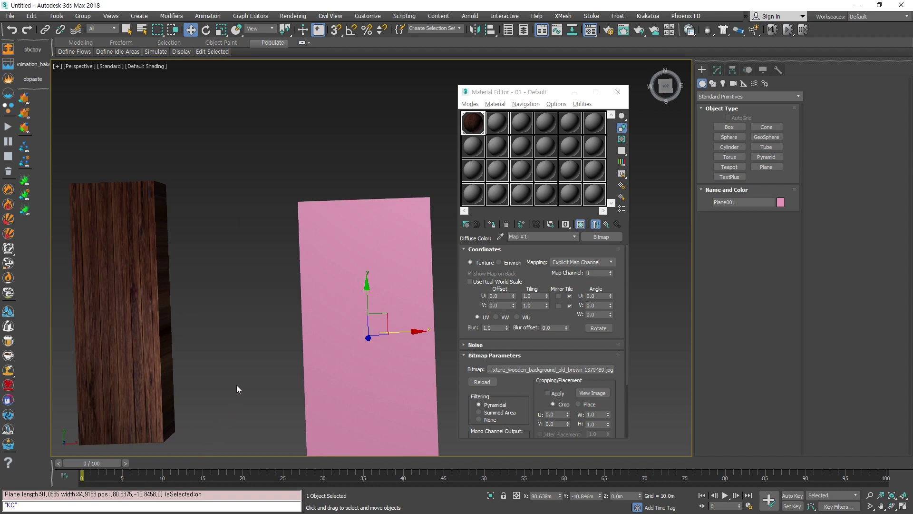
Move the plane closer to the box, to about X 61.4 m and Y 2 m
scroll(236, 352, down, 3)
click(304, 239)
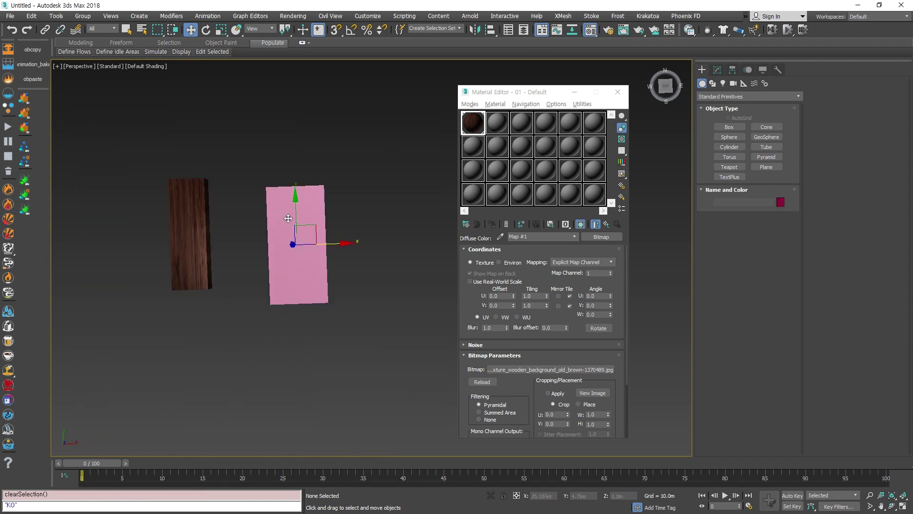
scroll(309, 238, up, 4)
drag(311, 237, 252, 199)
scroll(272, 256, down, 3)
middle_drag(273, 262, 301, 363)
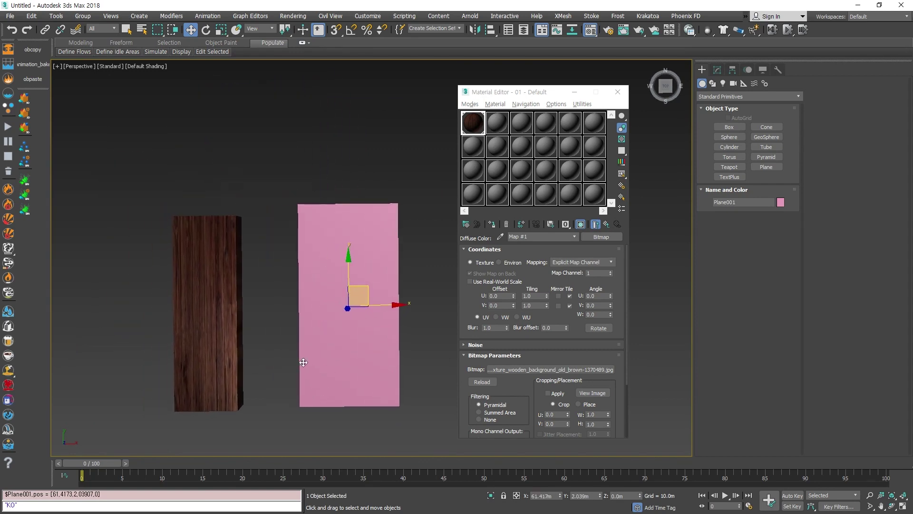
Maximize the Top view, shade it and frame the box and the plane
key(alt+w)
click(295, 210)
key(alt+w)
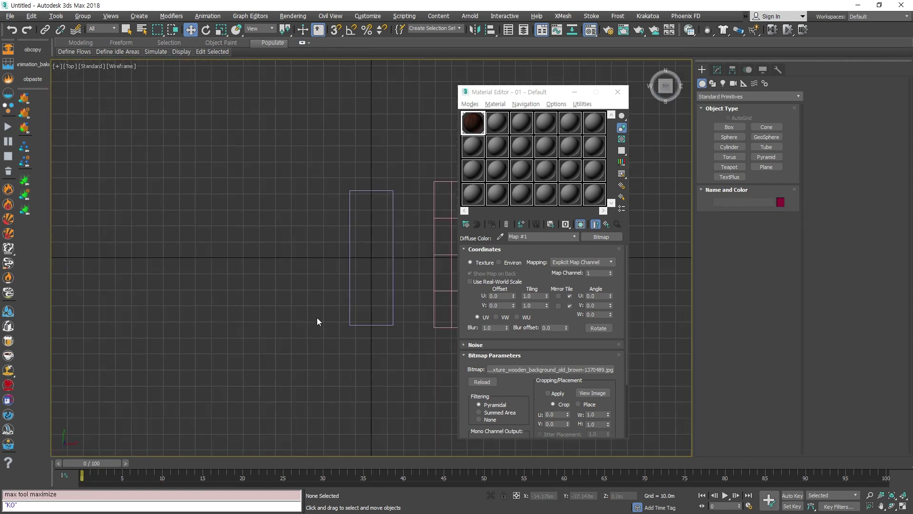
key(F3)
middle_drag(351, 355, 247, 357)
key(w)
scroll(244, 248, up, 2)
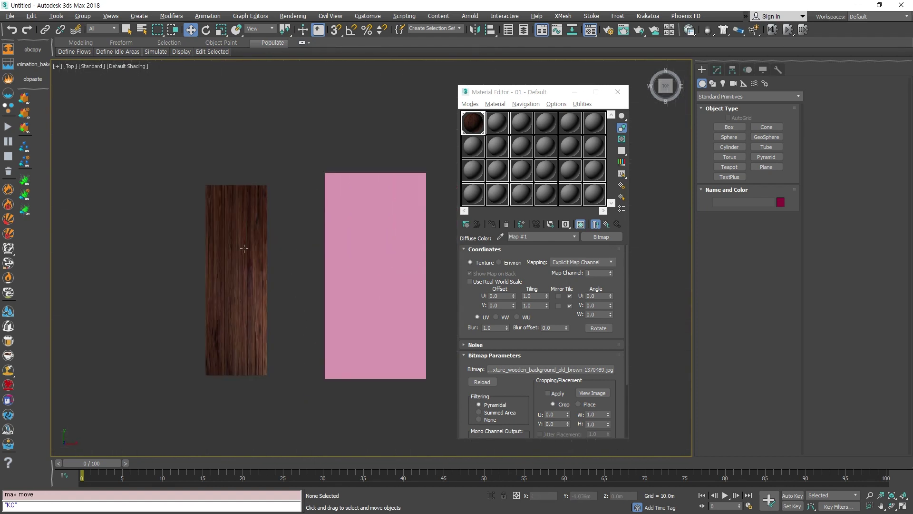
Move the plane right next to the box, to about X 40.4 m and Y 0 m
click(386, 311)
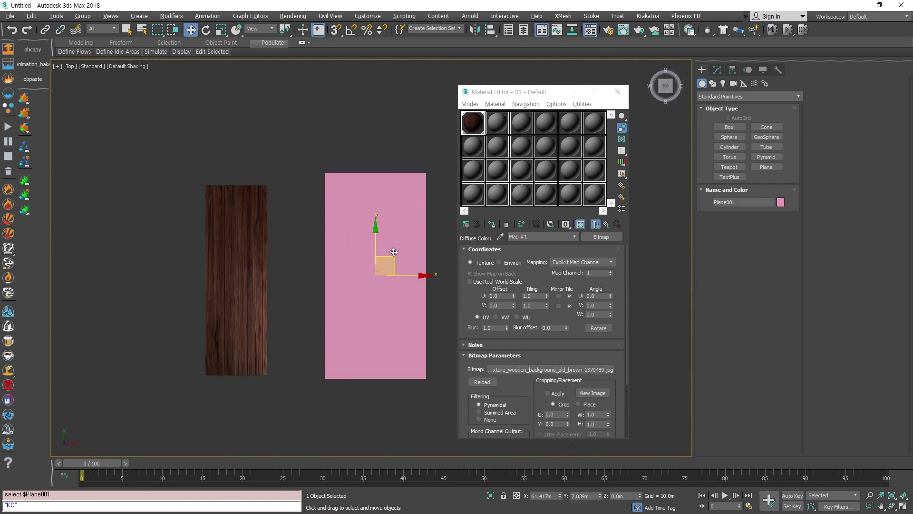
drag(394, 252, 346, 256)
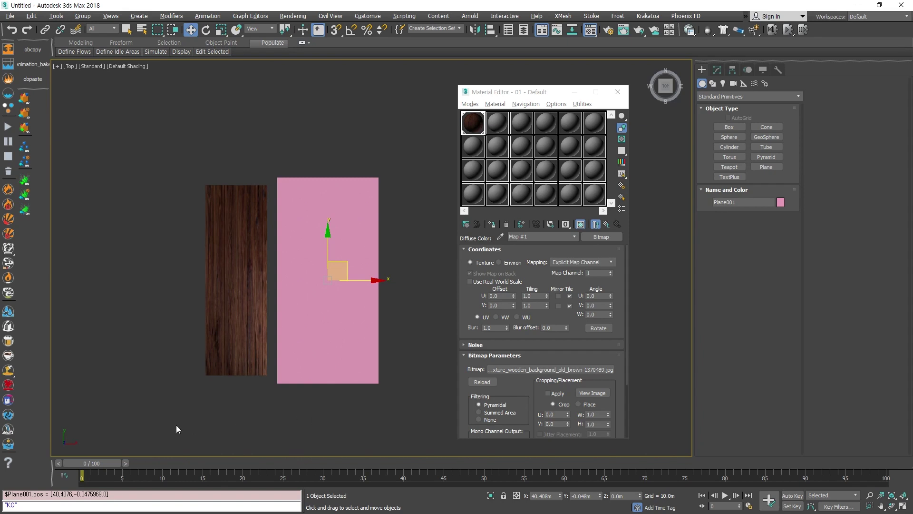
click(183, 393)
Return to the maximized Perspective view and delete the pink plane
key(alt+w)
click(419, 391)
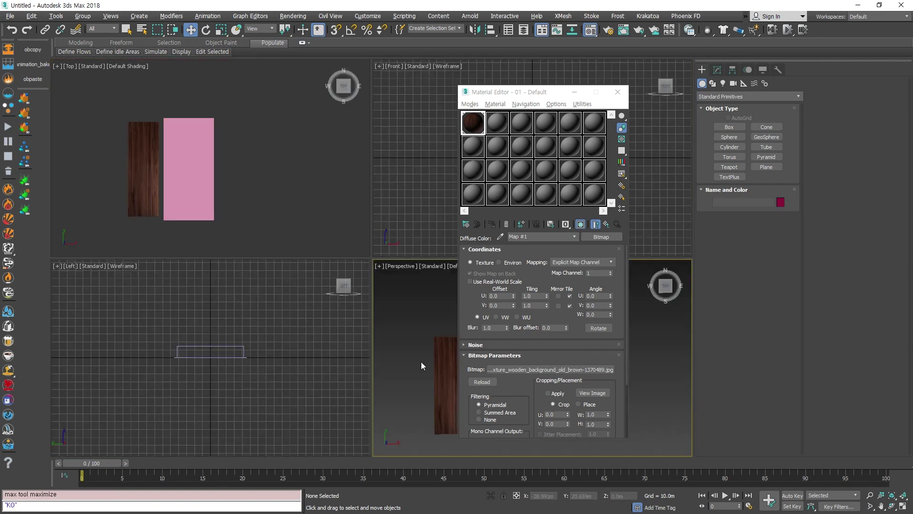
key(alt+w)
click(200, 356)
alt+middle_drag(200, 357, 250, 335)
alt+middle_drag(132, 330, 134, 395)
click(297, 294)
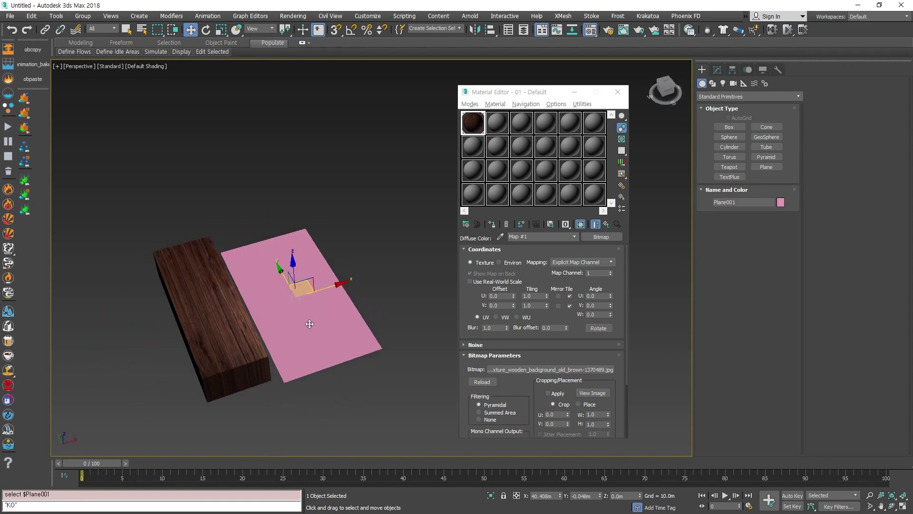
key(Delete)
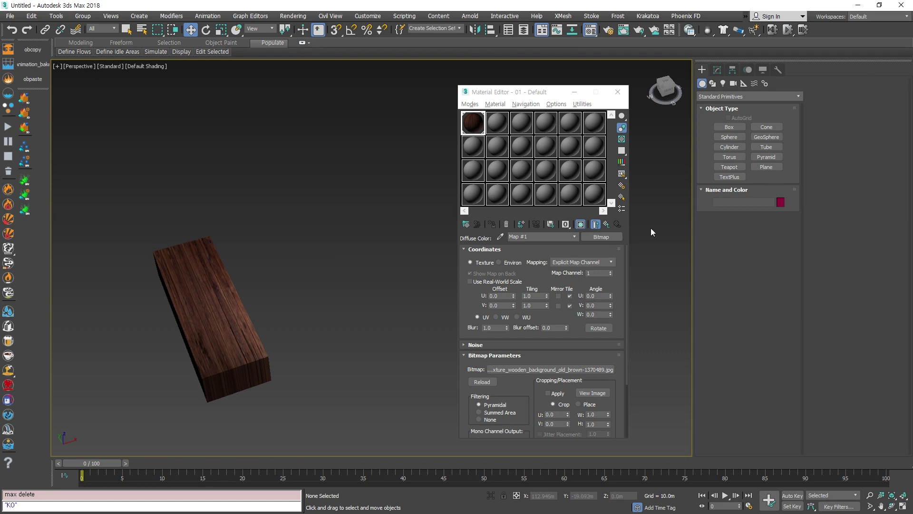
Create a target camera in front of the box at about X 40.8 m, Y -161.6 m, aimed past the box's far end
click(734, 84)
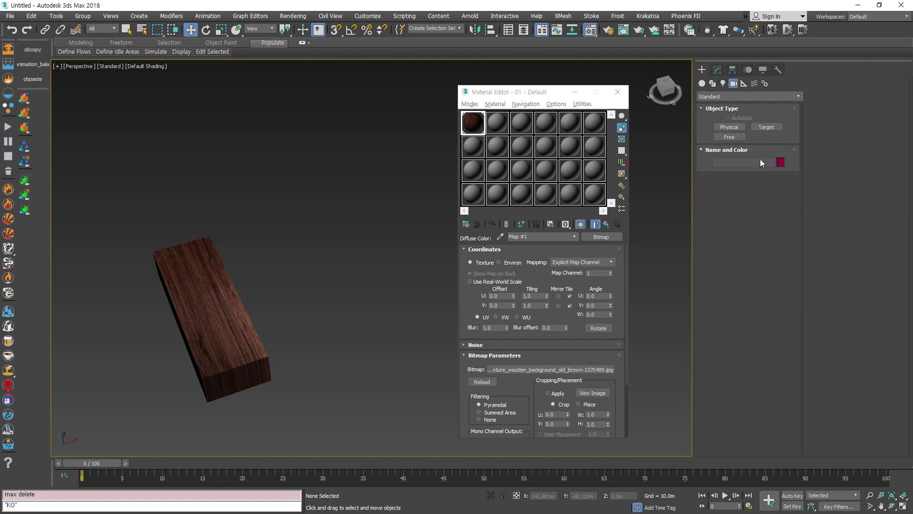
click(766, 127)
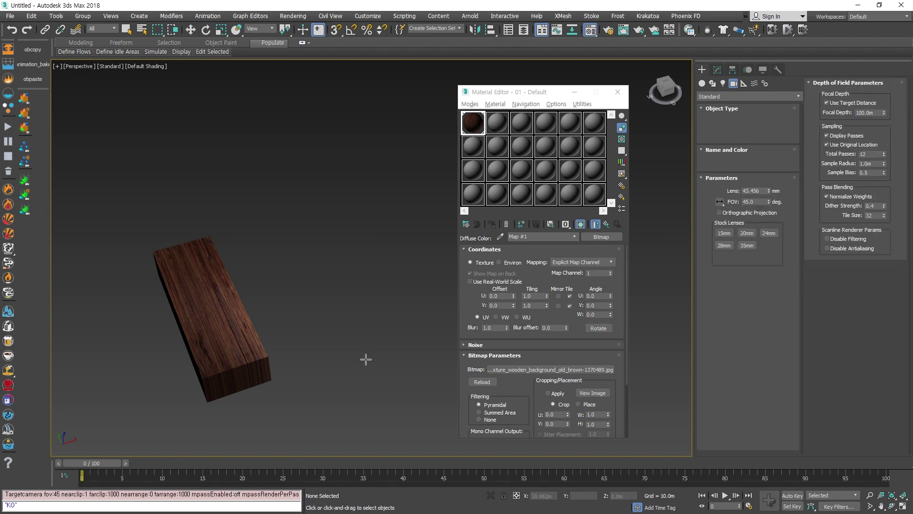
scroll(313, 319, down, 4)
drag(364, 403, 234, 281)
key(w)
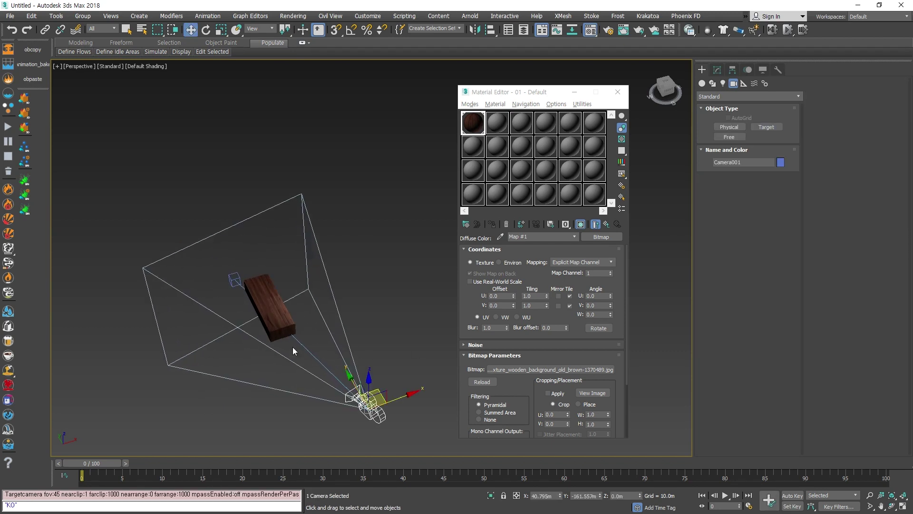
Raise the camera to a height of about 125 m and lower its target below the box
scroll(394, 387, down, 3)
alt+middle_drag(396, 385, 412, 301)
drag(398, 347, 396, 294)
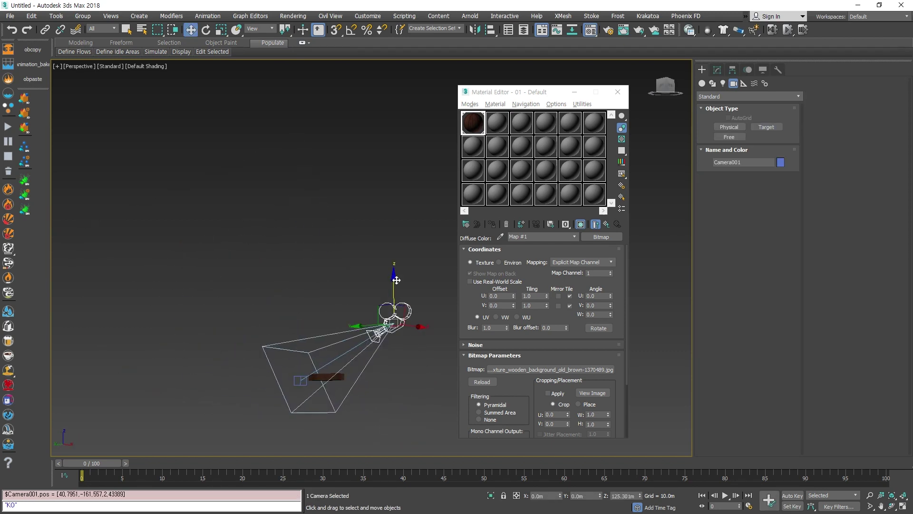
click(299, 382)
drag(299, 348, 299, 370)
click(373, 414)
Look at the box through Camera001 and move the Material Editor clear of it
key(alt+w)
key(alt+w)
key(c)
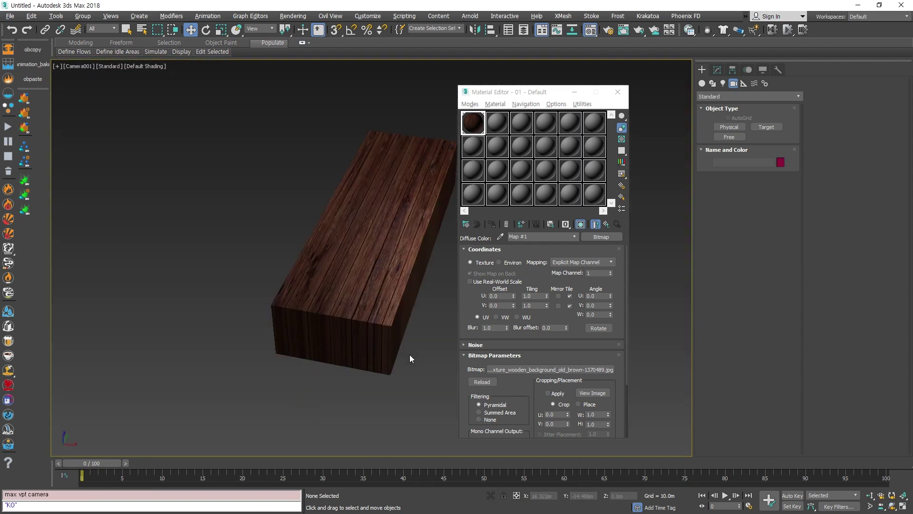
drag(507, 93, 614, 87)
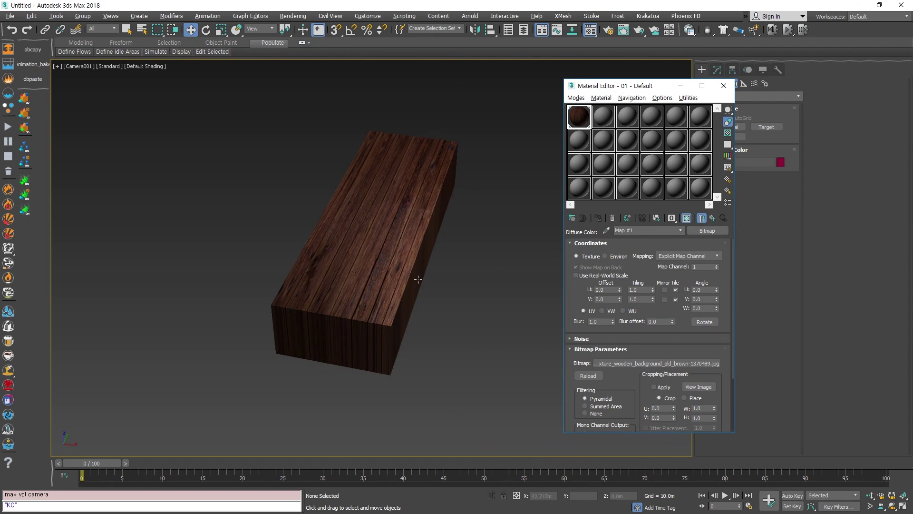
Show all four viewports and move the Material Editor away from the command panel
key(alt+w)
click(275, 400)
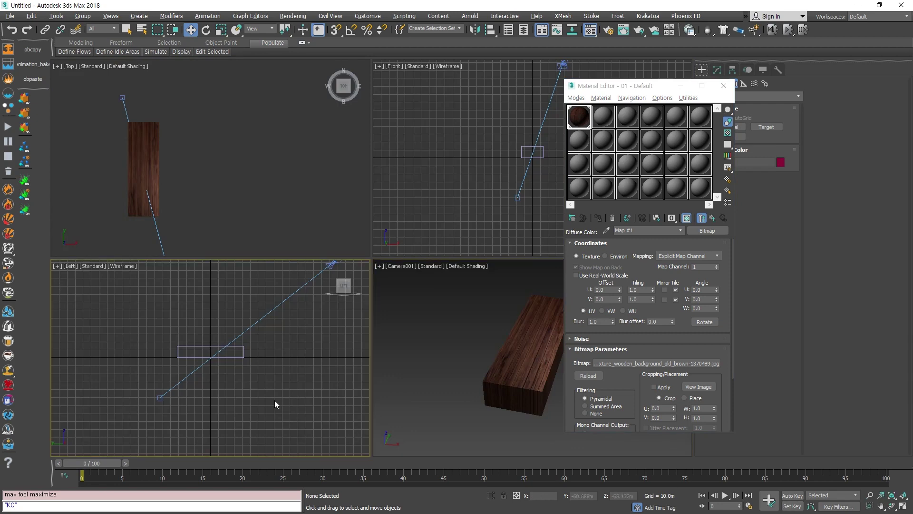
drag(510, 434, 453, 359)
drag(615, 90, 185, 102)
Apply the wood material to the cylinder and examine the texture on its side and caps
click(717, 71)
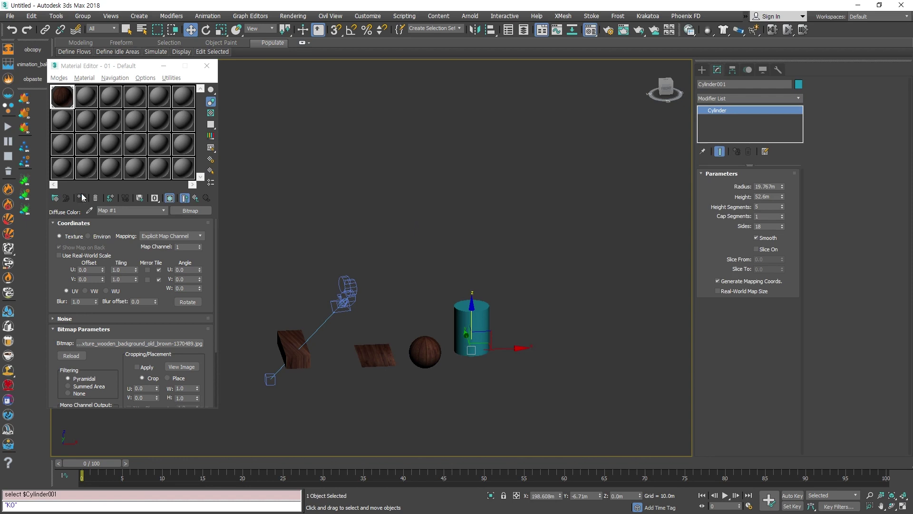
drag(62, 97, 469, 312)
alt+middle_drag(493, 323, 540, 255)
scroll(492, 364, up, 5)
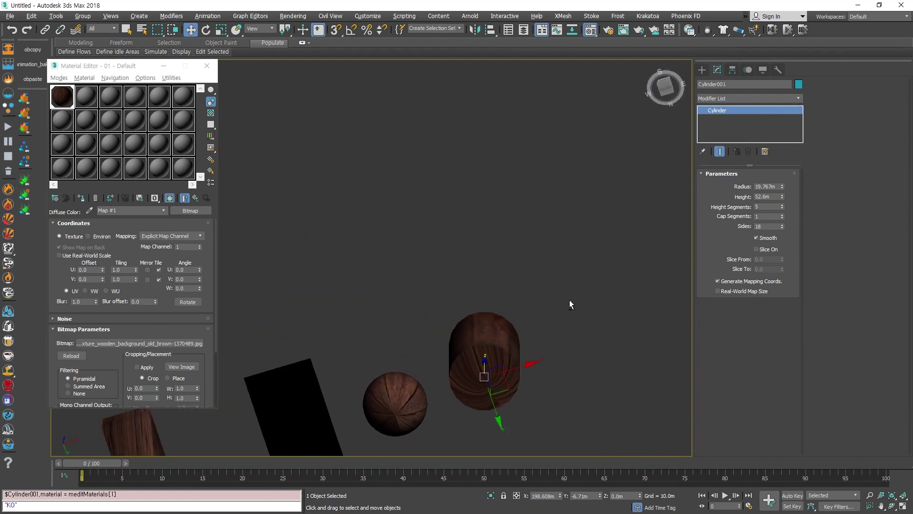
alt+middle_drag(570, 304, 584, 334)
Add a UVW Map modifier to the wood-textured cylinder
click(798, 99)
scroll(749, 190, down, 15)
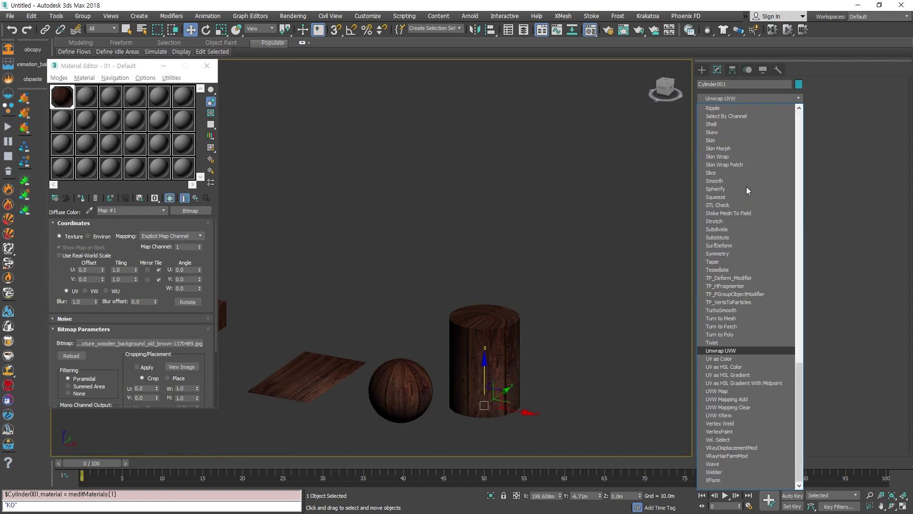
click(724, 393)
alt+middle_drag(549, 393, 510, 364)
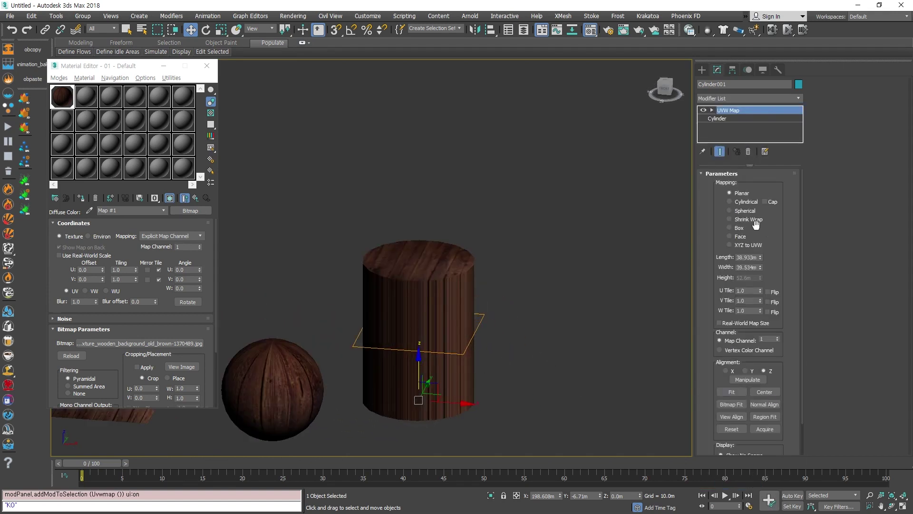
Set the cylinder's UVW mapping to Cylindrical with Cap enabled, and deselect the cylinder
click(745, 202)
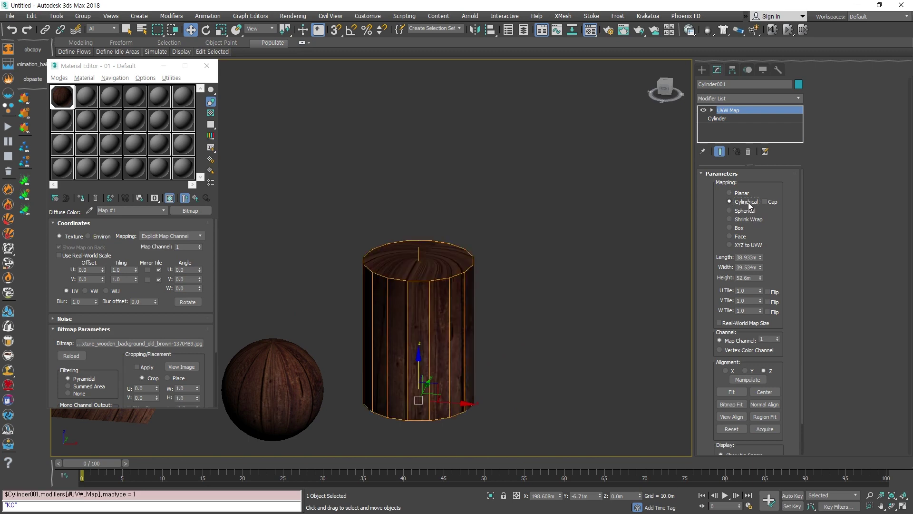
alt+middle_drag(430, 356, 498, 364)
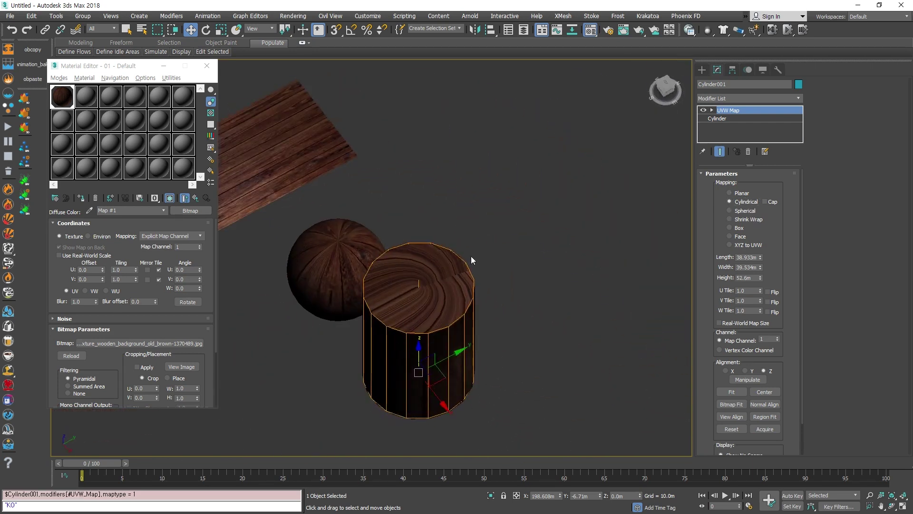
click(765, 202)
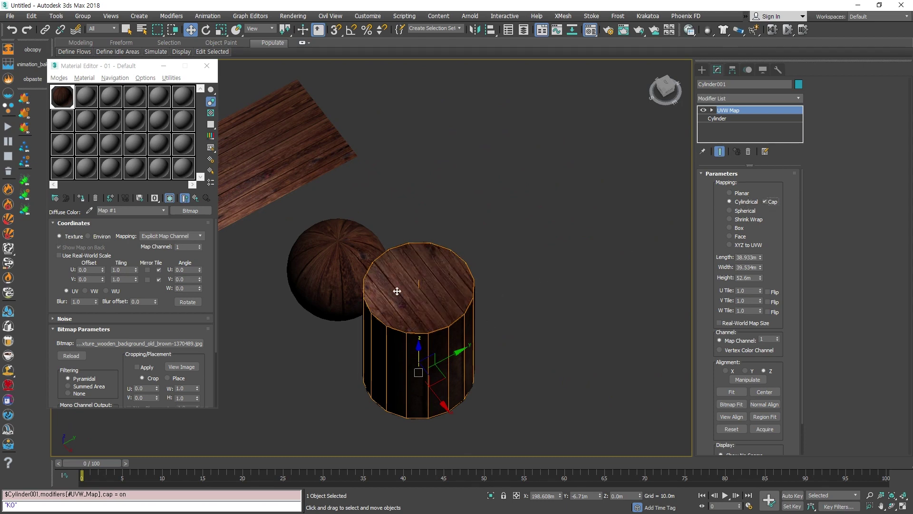
alt+middle_drag(397, 291, 545, 320)
scroll(546, 321, down, 4)
click(452, 401)
scroll(513, 390, down, 2)
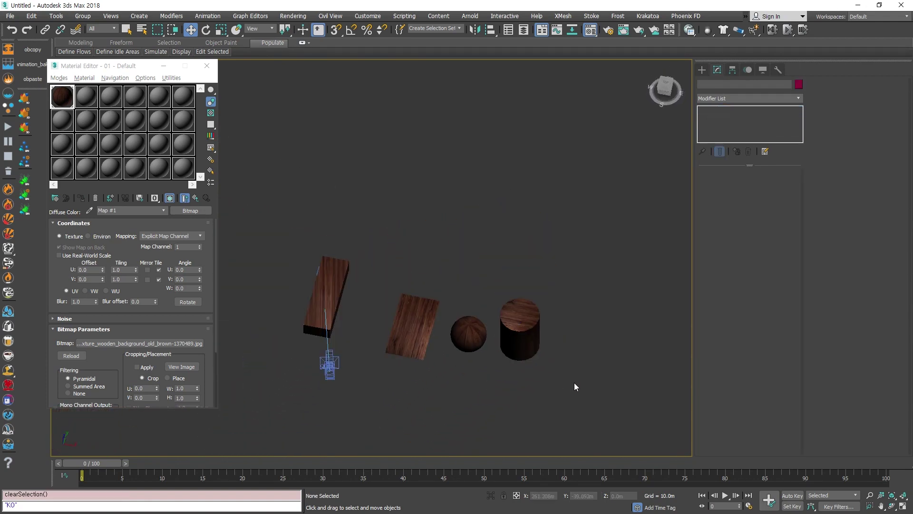
Select the wooden box and set its UVW mapping type to Box
drag(574, 384, 344, 238)
click(360, 285)
click(341, 268)
middle_drag(387, 331, 421, 267)
scroll(329, 266, up, 5)
alt+middle_drag(440, 319, 476, 298)
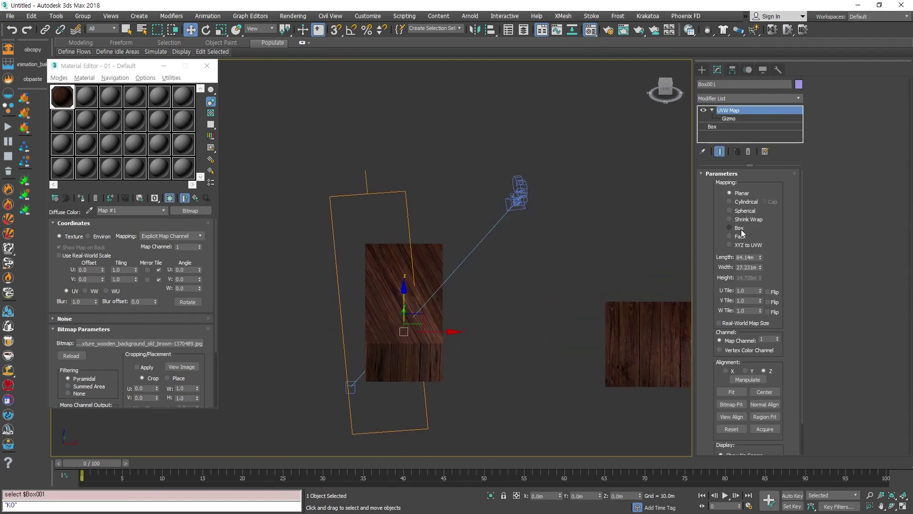
click(730, 228)
alt+middle_drag(398, 247, 437, 288)
scroll(427, 280, down, 2)
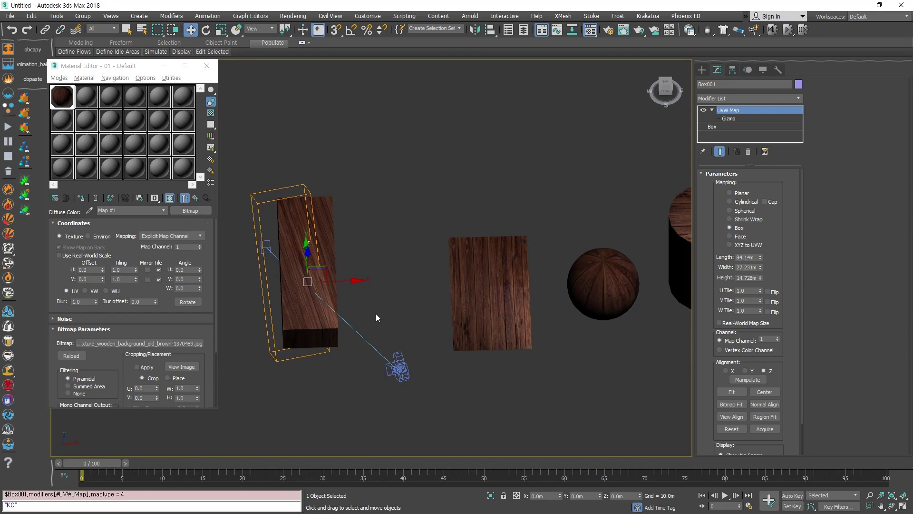
middle_drag(376, 318, 387, 330)
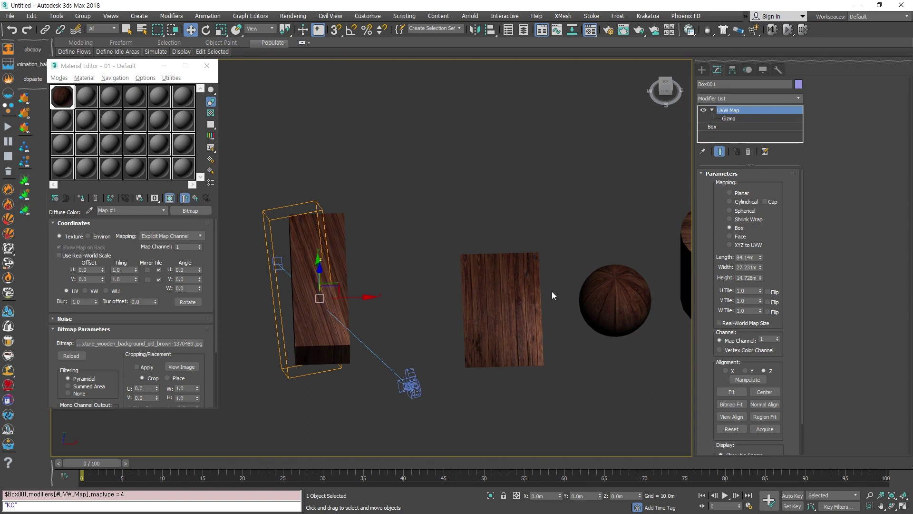
Fit the UVW Map gizmo to the box's dimensions
click(759, 379)
click(752, 381)
click(749, 381)
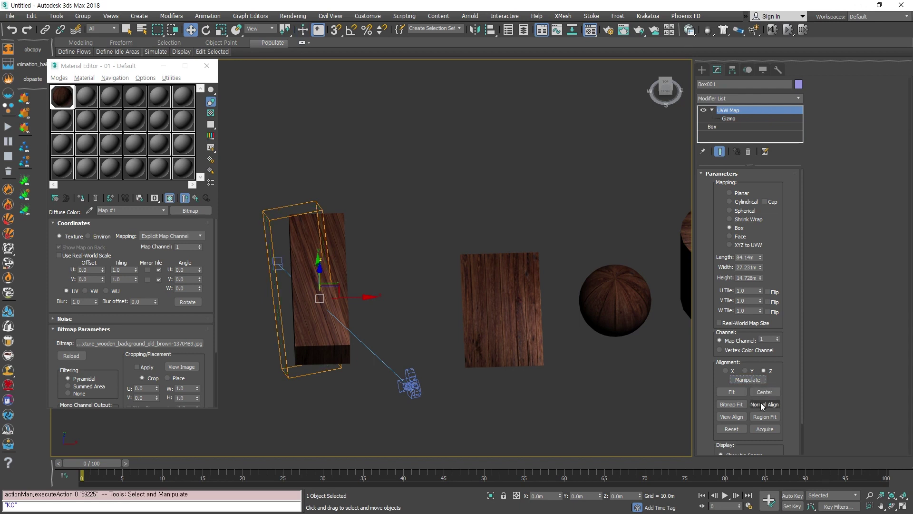
click(732, 393)
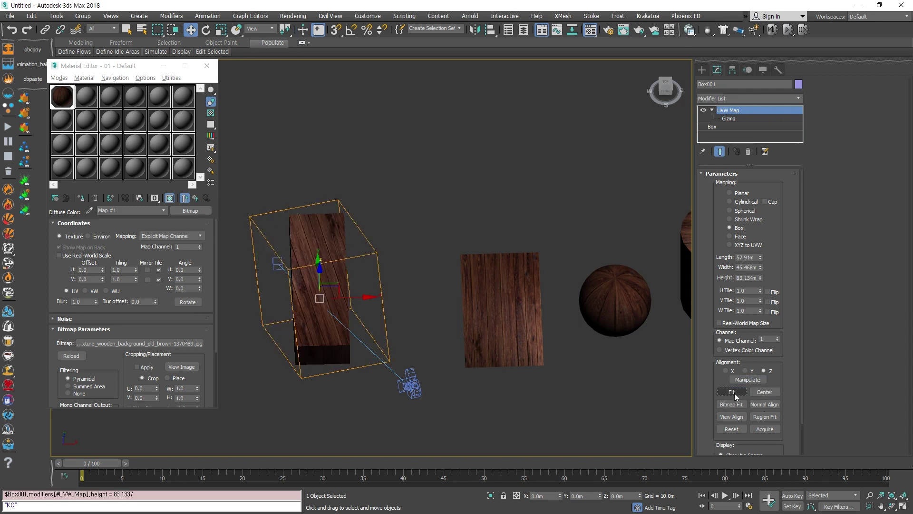
Reset the box's UVW Map gizmo to its default size and orientation
alt+middle_drag(402, 331, 391, 385)
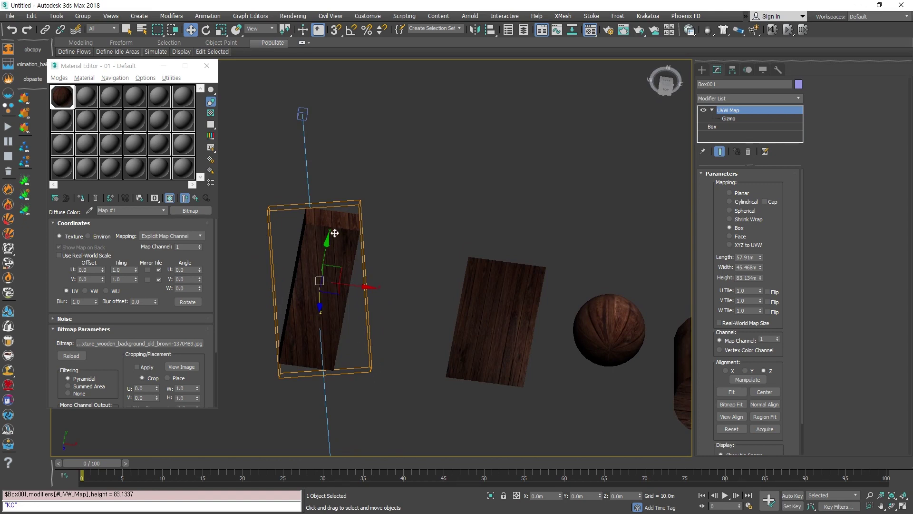
alt+middle_drag(334, 233, 362, 328)
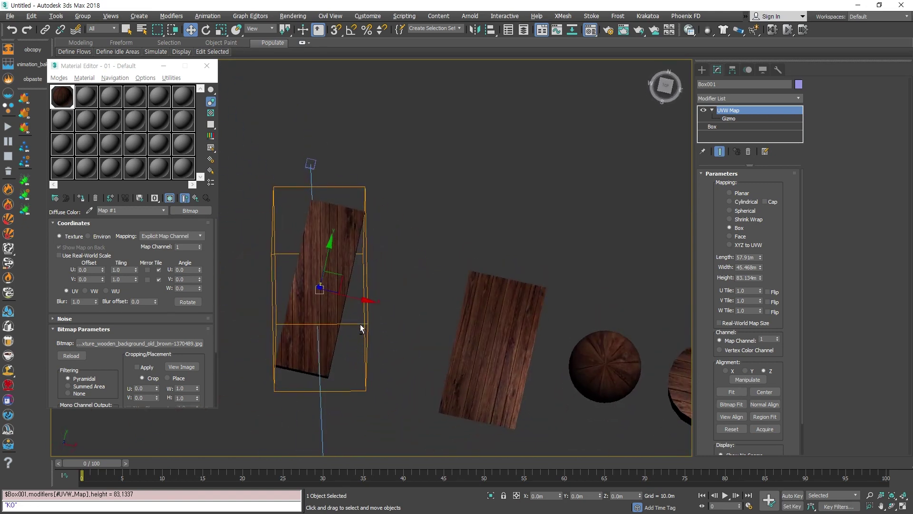
middle_drag(398, 376, 442, 340)
click(739, 433)
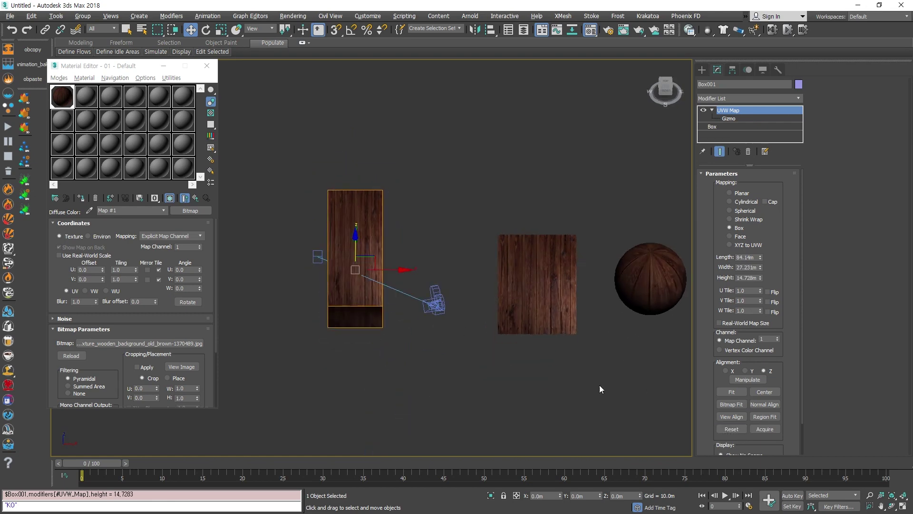
click(734, 433)
alt+middle_drag(365, 302, 368, 255)
alt+middle_drag(389, 339, 412, 338)
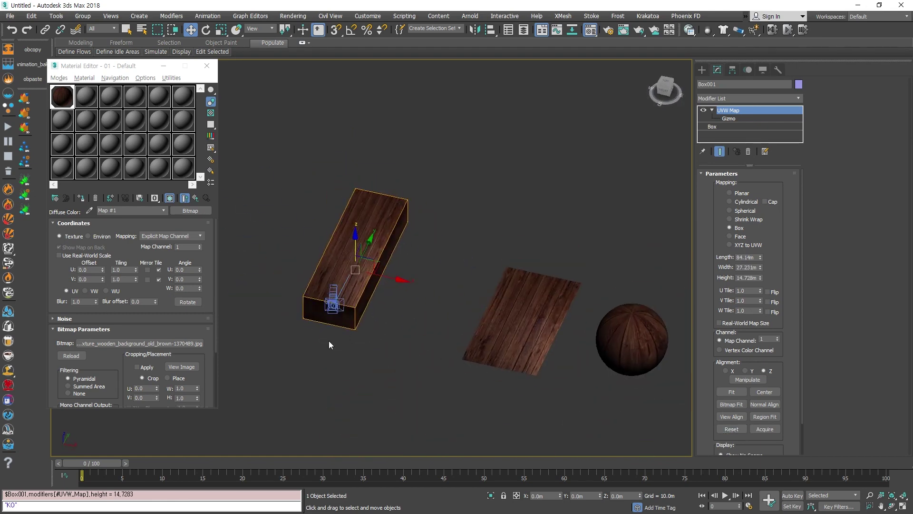
alt+middle_drag(329, 342, 408, 356)
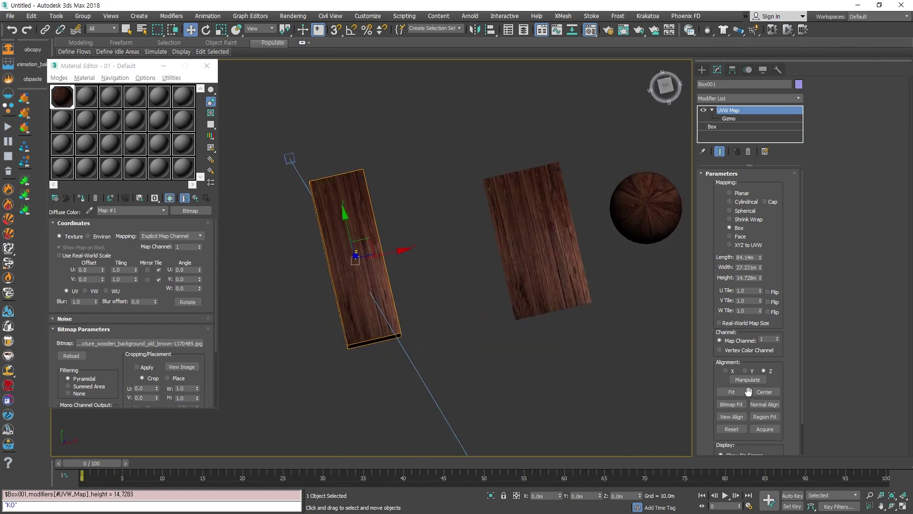
alt+middle_drag(435, 310, 437, 318)
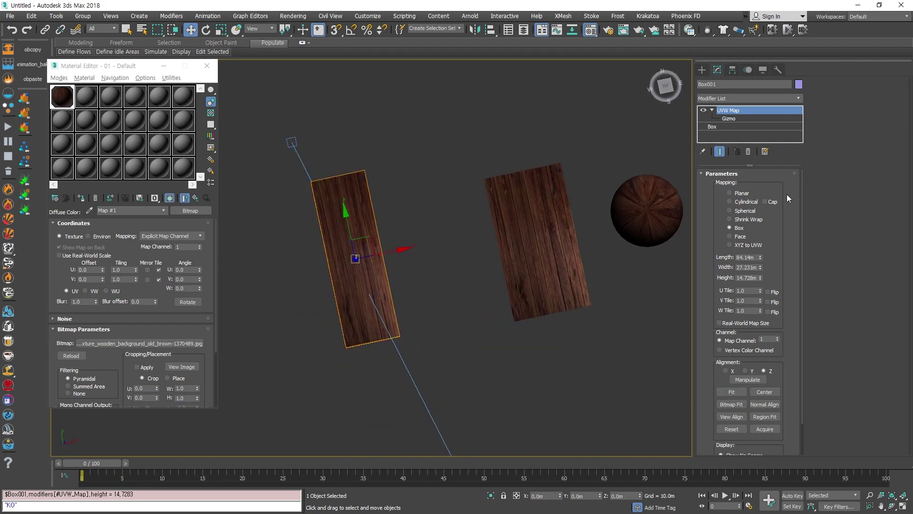
Enter the UVW Map's Gizmo level and move the gizmo off the box along X, enlarge it and rotate it
click(725, 120)
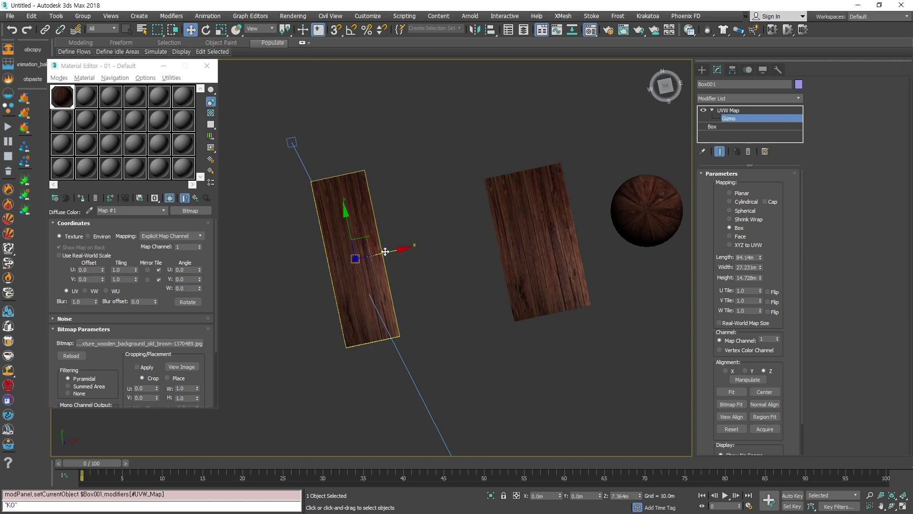
drag(396, 249, 335, 261)
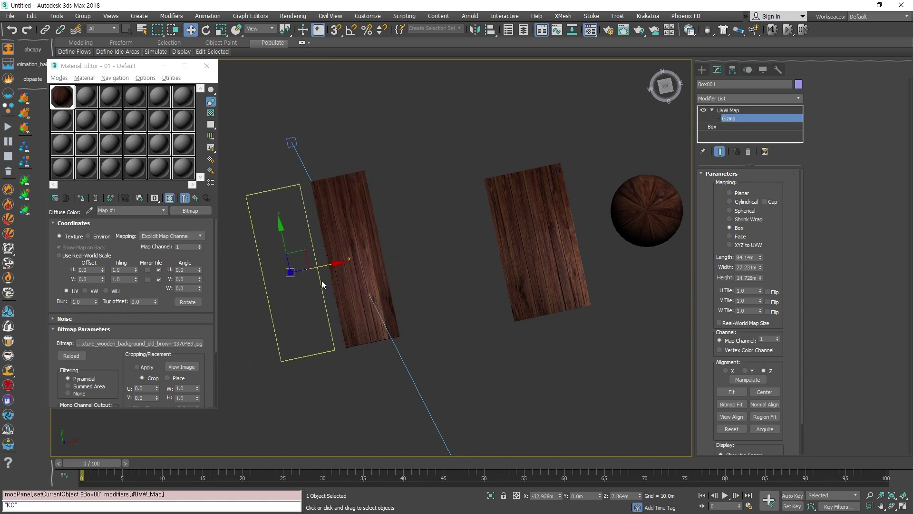
scroll(316, 301, up, 3)
key(r)
drag(281, 282, 306, 292)
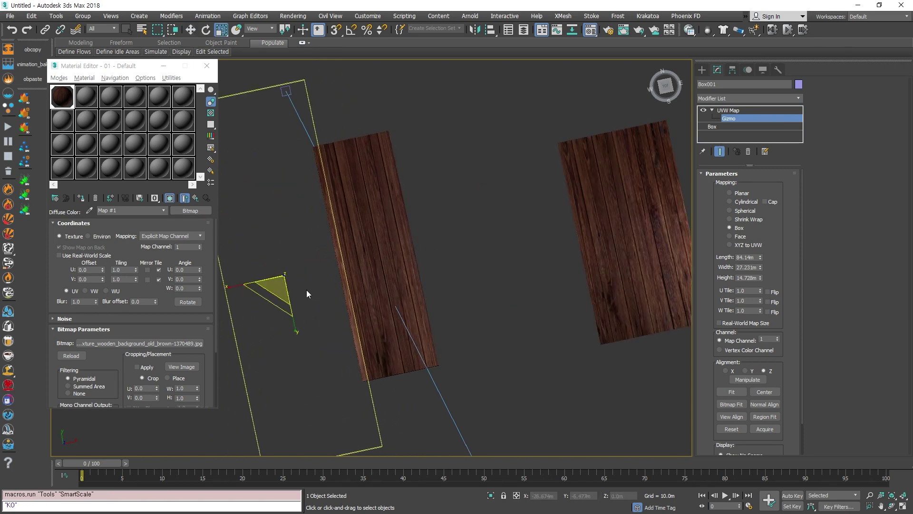
key(e)
drag(382, 330, 365, 371)
scroll(365, 372, down, 3)
key(w)
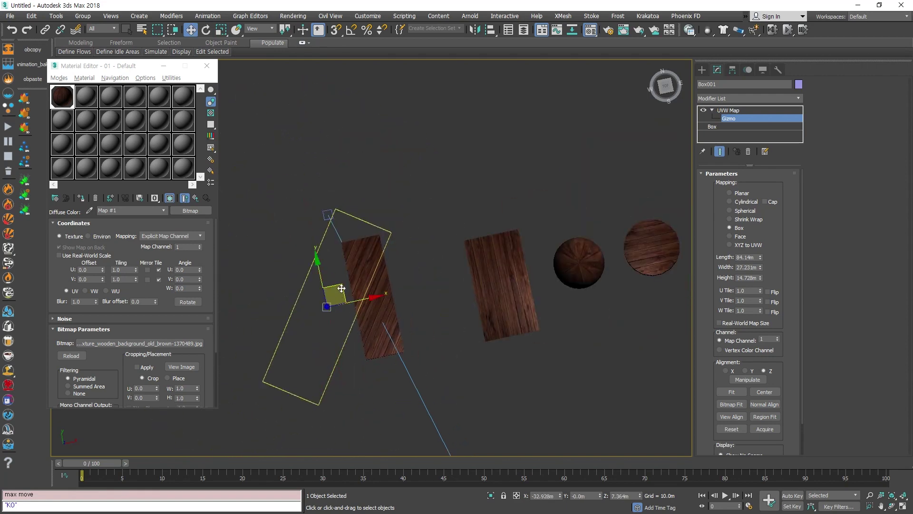
Fit the rotated UVW gizmo to the box's extents
click(731, 392)
alt+middle_drag(408, 313, 394, 260)
alt+middle_drag(402, 229, 397, 266)
scroll(385, 295, down, 5)
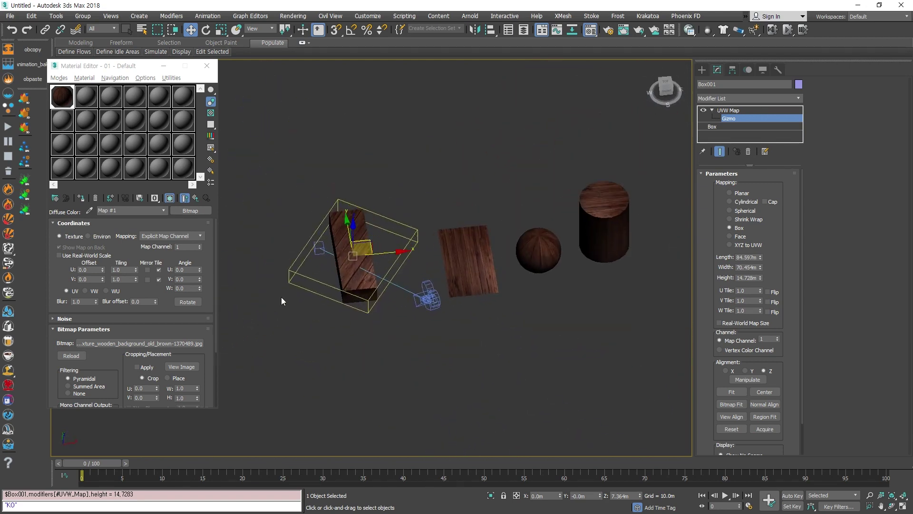
Reset the rotated gizmo so it lines up with the box again
click(736, 432)
scroll(467, 308, down, 3)
alt+middle_drag(466, 308, 456, 333)
scroll(421, 287, up, 3)
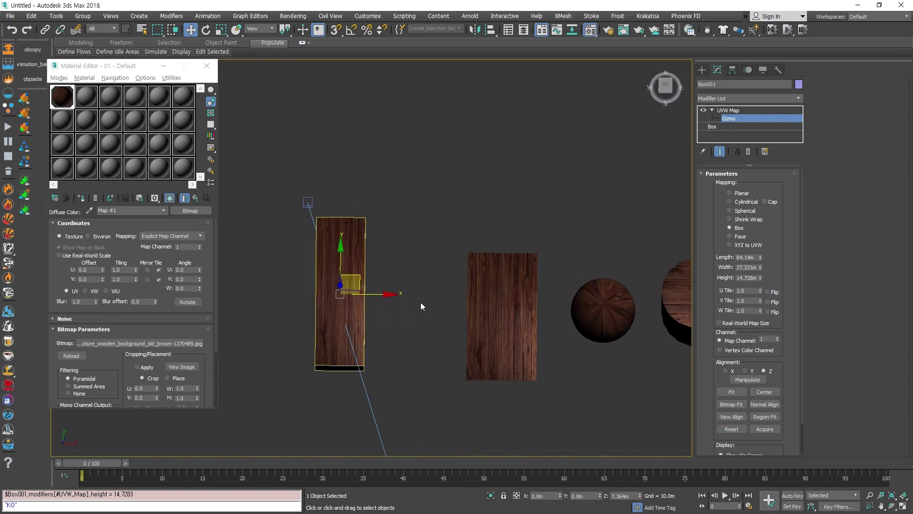
Move the UVW gizmo off the box along negative X and re-center it on the box
drag(383, 295, 254, 295)
middle_drag(271, 294, 426, 285)
scroll(428, 286, down, 3)
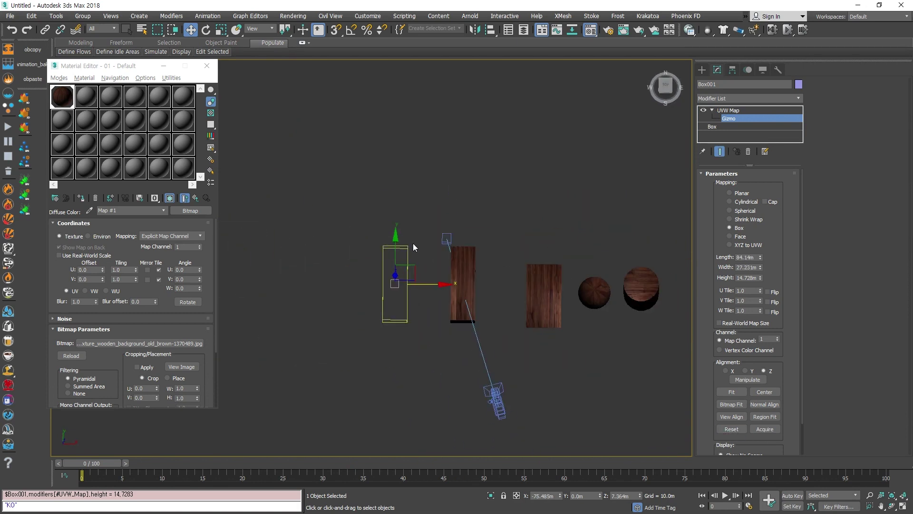
drag(414, 278, 391, 205)
click(764, 392)
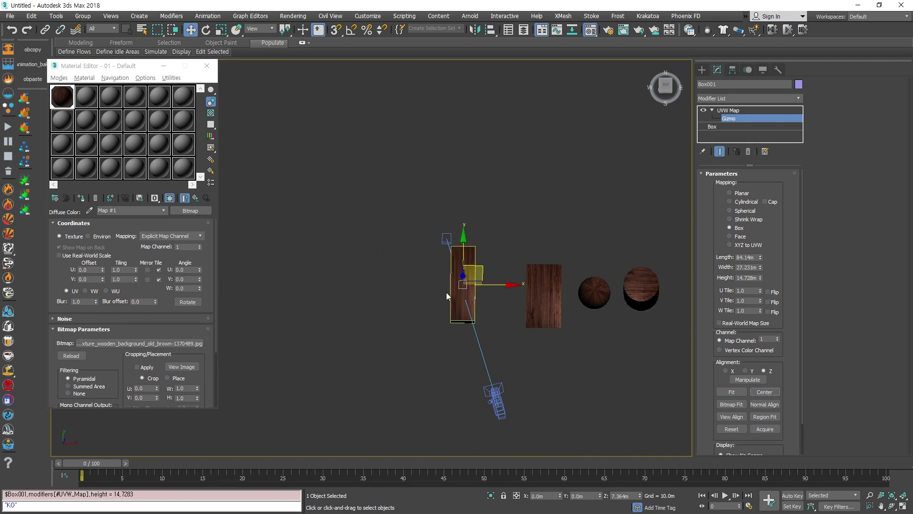
Shift the gizmo along X to about -154 m and center it on the box again
drag(504, 286, 366, 286)
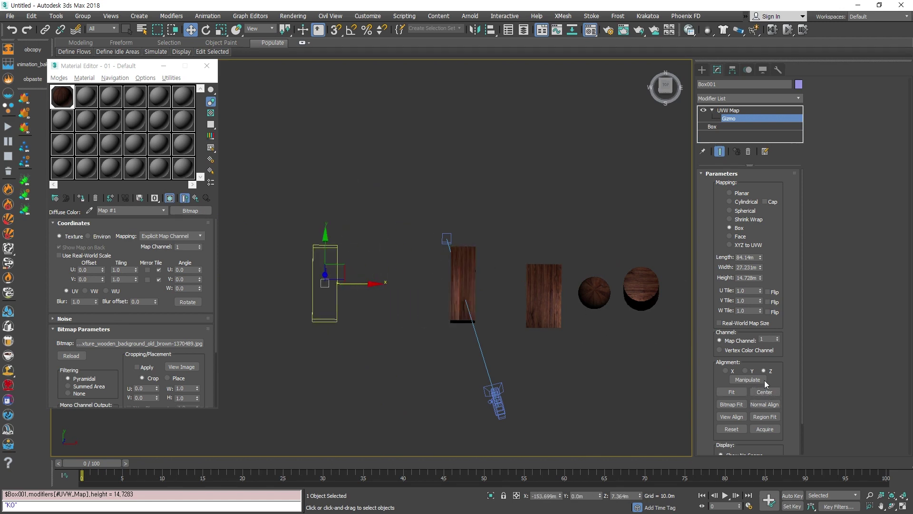
click(764, 392)
alt+middle_drag(464, 308, 330, 273)
middle_drag(458, 329, 444, 367)
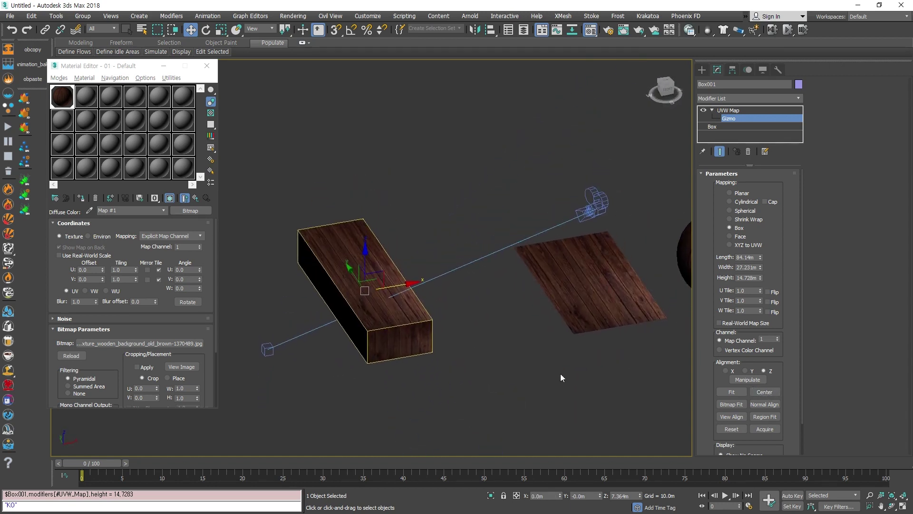
Try the X alignment for the box's UVW mapping and set it back to Z
click(726, 370)
alt+middle_drag(469, 357, 357, 274)
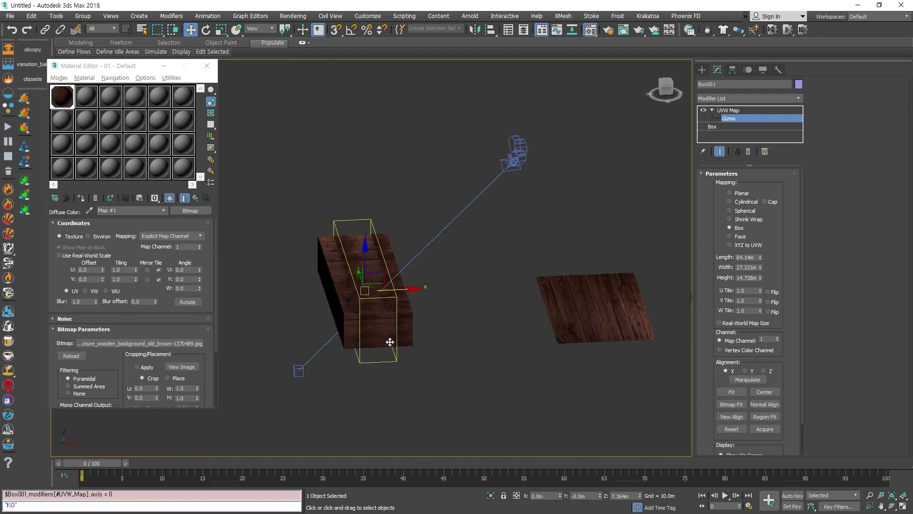
click(762, 371)
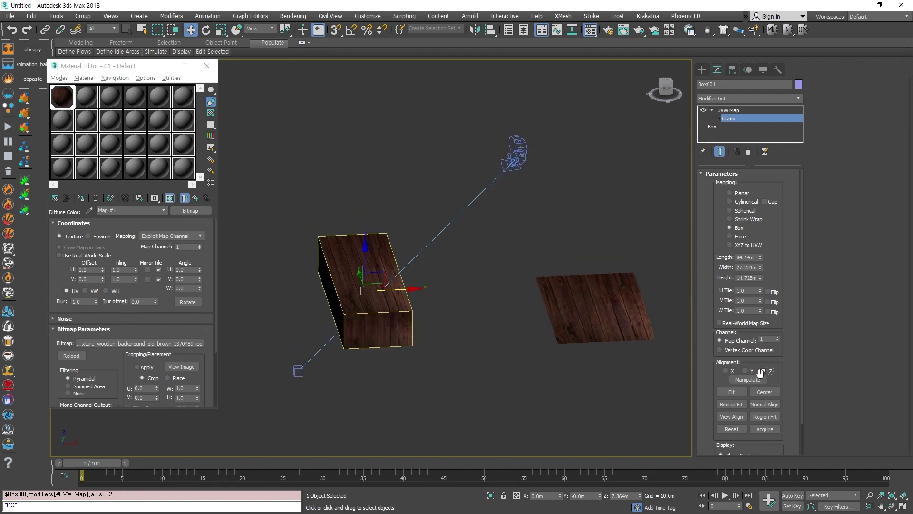
Switch the mapping alignment to X and Y to compare the wood grain direction, and return it to Z
click(726, 371)
alt+middle_drag(499, 371, 305, 315)
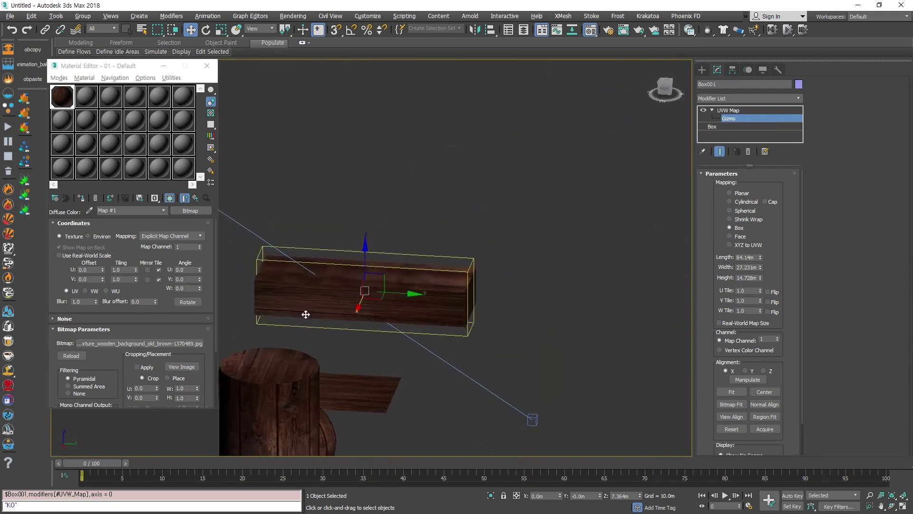
click(745, 370)
key(t)
alt+middle_drag(468, 353, 471, 304)
click(764, 370)
alt+middle_drag(434, 348, 434, 315)
key(shift+z)
key(shift+z)
key(shift+z)
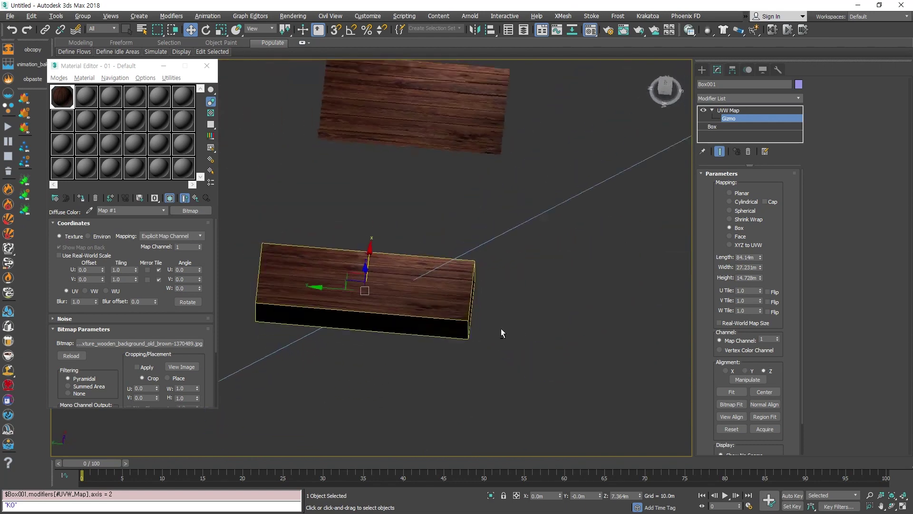
Cycle the gizmo alignment through the X, Y and Z axes once more, ending on Z
click(725, 371)
click(745, 371)
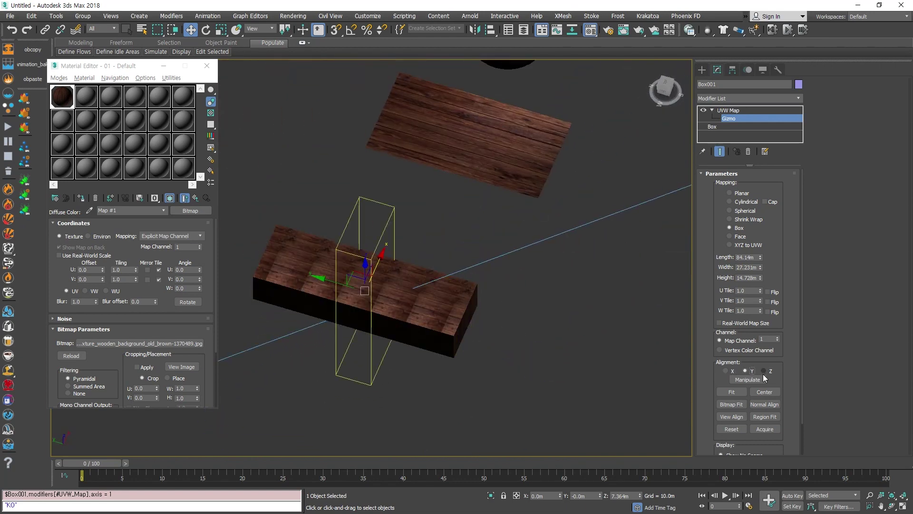
click(763, 371)
click(726, 370)
alt+middle_drag(452, 343, 371, 318)
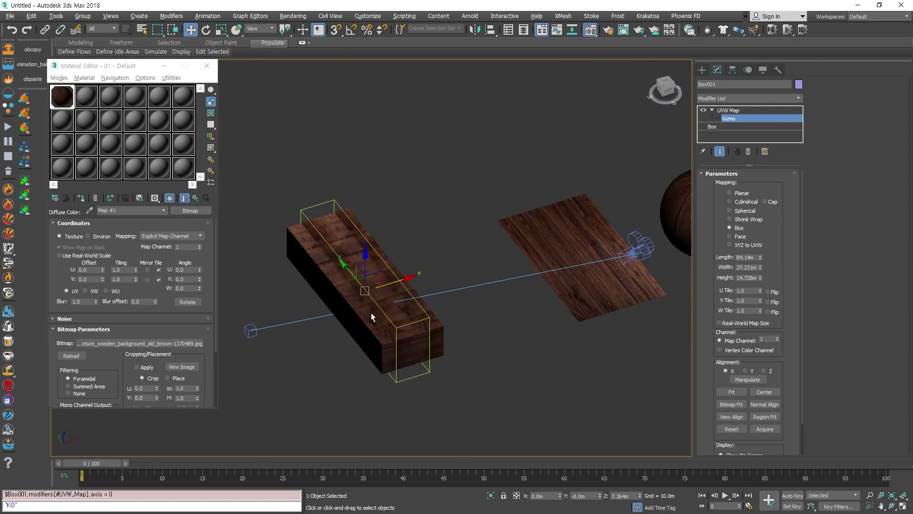
click(763, 370)
Turn on Manipulate and move the UVW gizmo off the box along negative X and upward along Z
click(748, 379)
drag(398, 279, 308, 291)
alt+middle_drag(352, 288, 359, 272)
middle_drag(360, 272, 469, 271)
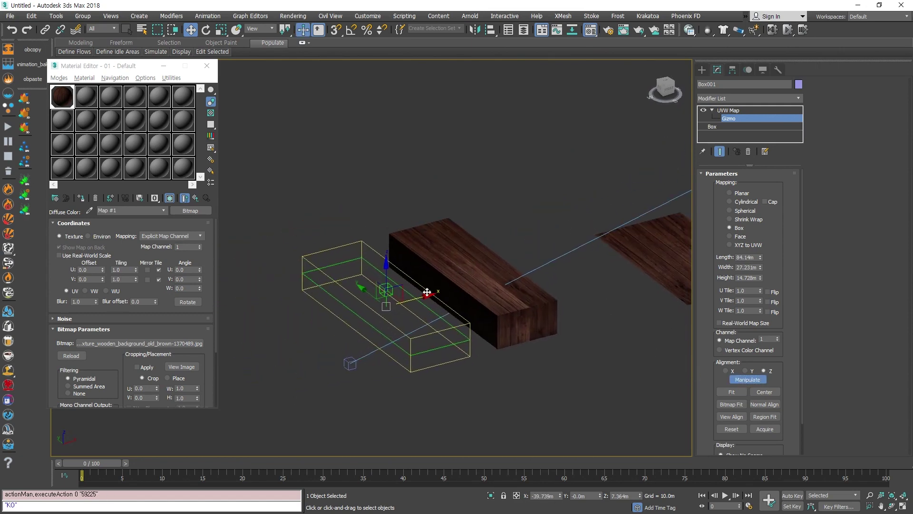
drag(385, 268, 408, 210)
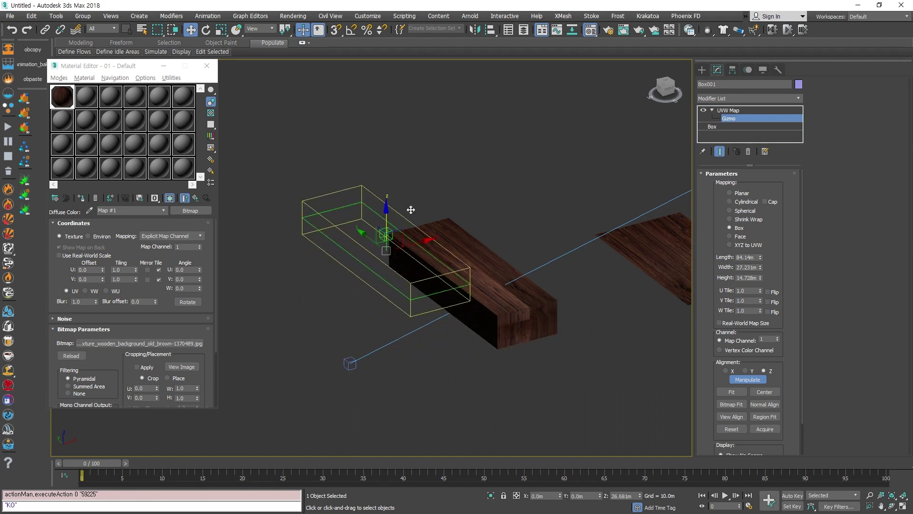
Undo the gizmo moves and turn Manipulate off
key(ctrl+z)
key(ctrl+z)
key(ctrl+z)
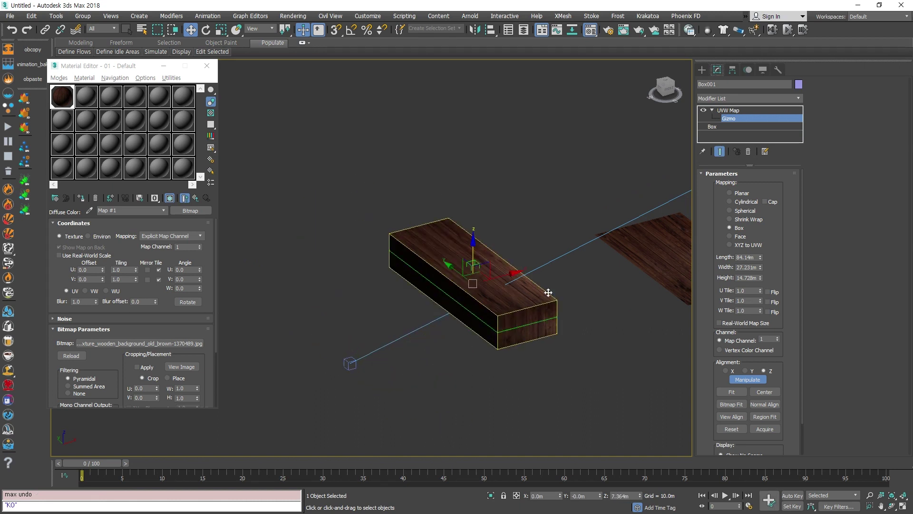
alt+middle_drag(546, 289, 546, 303)
click(767, 379)
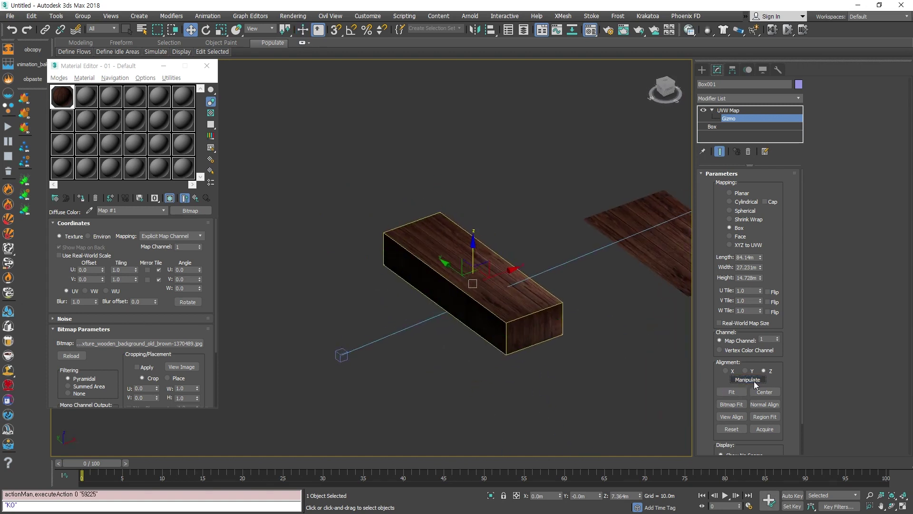
alt+middle_drag(634, 320, 499, 312)
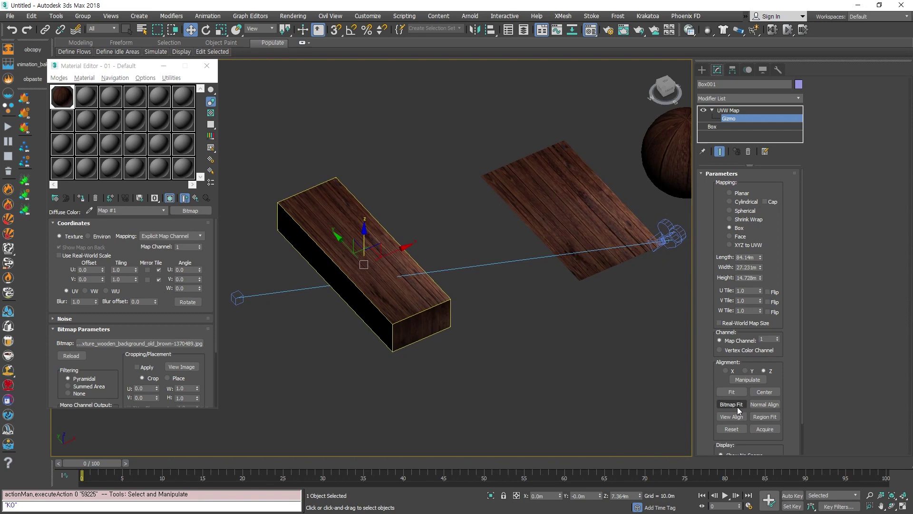
Apply Bitmap Fit to the box's UVW gizmo using the wooden background image
click(732, 404)
double_click(81, 100)
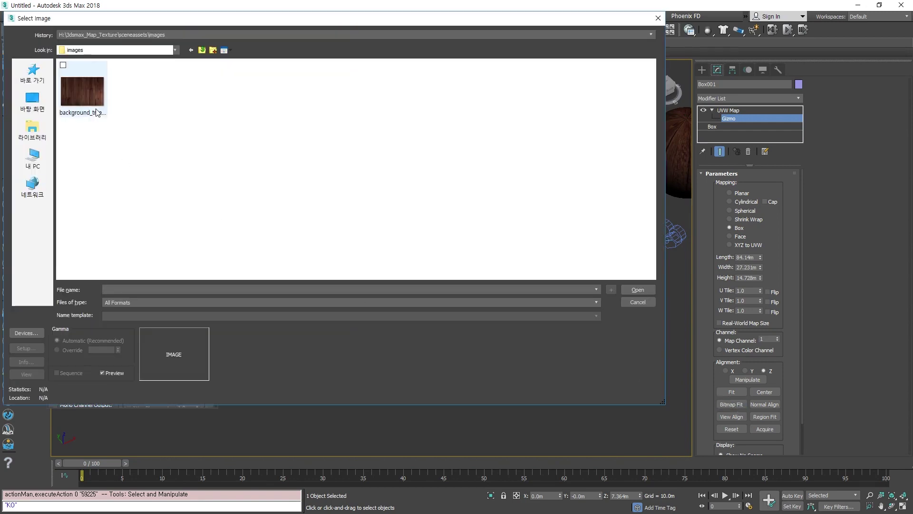
scroll(424, 273, down, 5)
alt+middle_drag(424, 273, 383, 266)
scroll(428, 286, up, 4)
scroll(369, 218, down, 4)
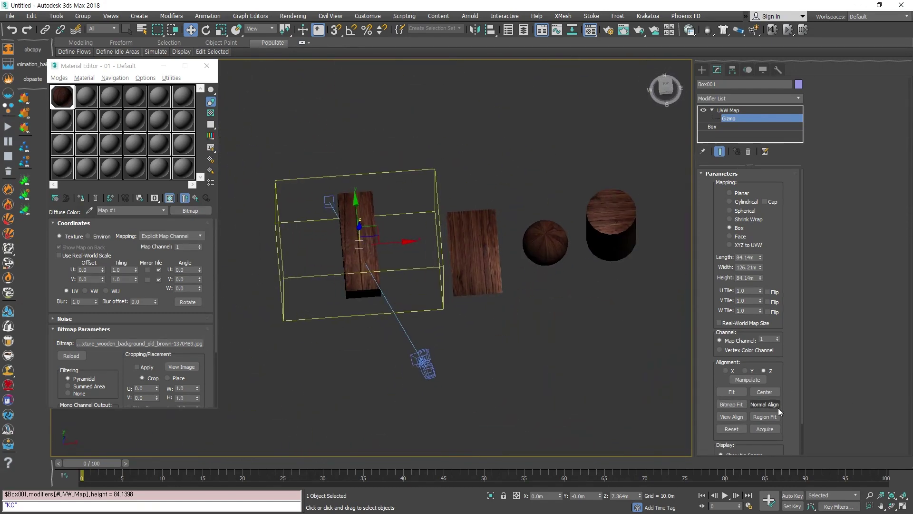
click(764, 404)
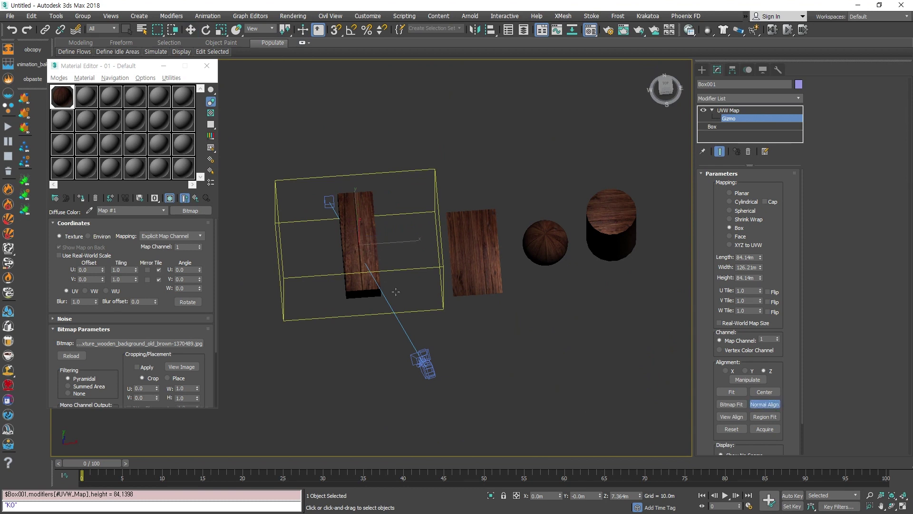
alt+middle_drag(420, 289, 530, 316)
right_click(530, 316)
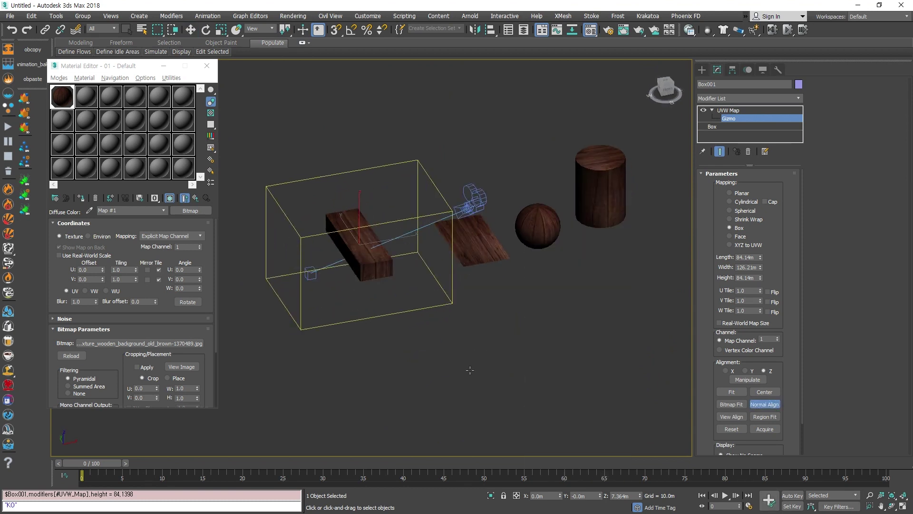
key(w)
Examine the scale of the wood texture on the box up close and from the Top view
middle_drag(421, 324, 426, 358)
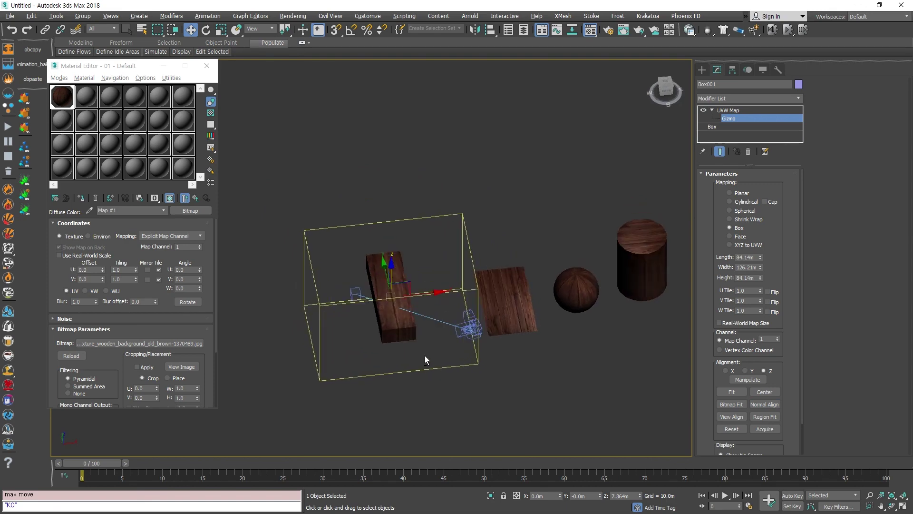
scroll(475, 348, up, 5)
alt+middle_drag(475, 344, 478, 325)
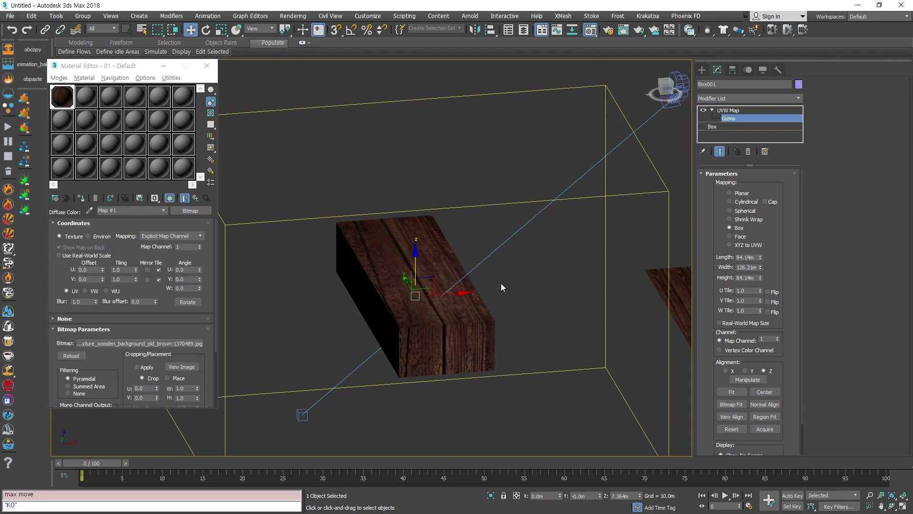
key(t)
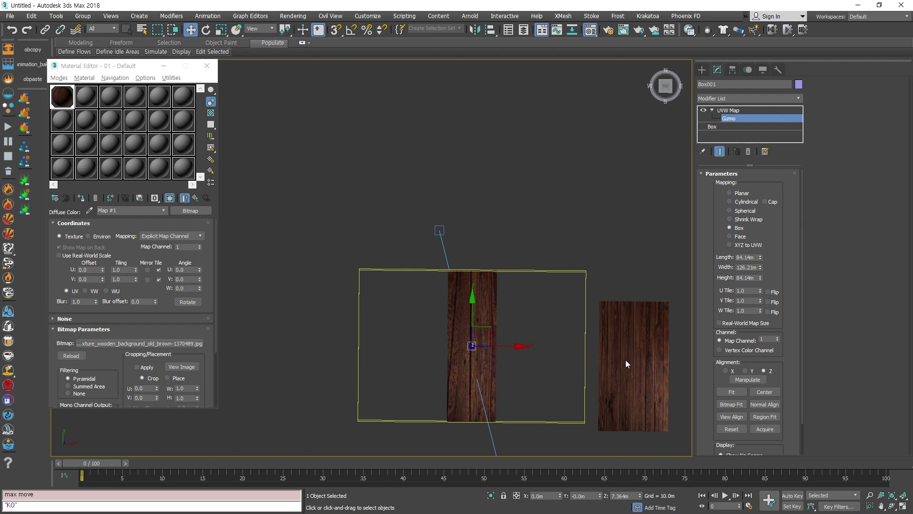
scroll(479, 353, up, 4)
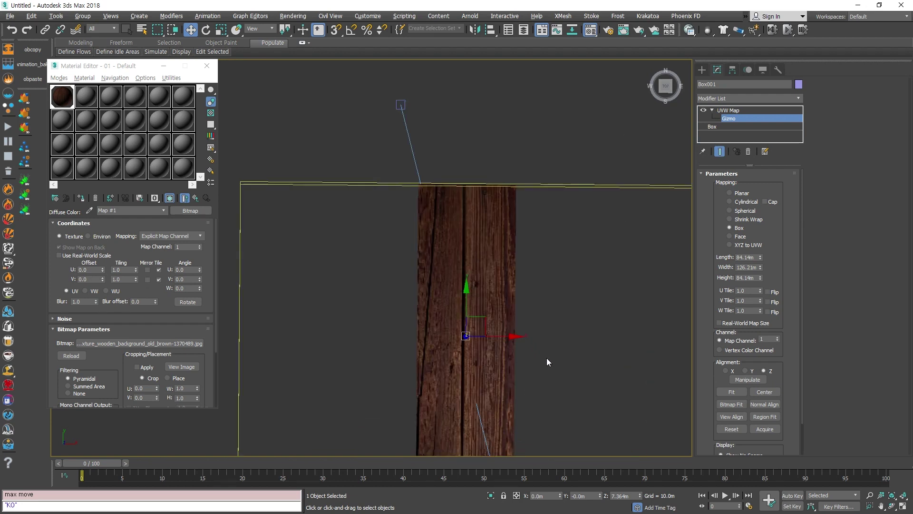
Tilt the view of the box and align its UVW gizmo to the orthographic view with View Align
middle_drag(546, 358, 538, 299)
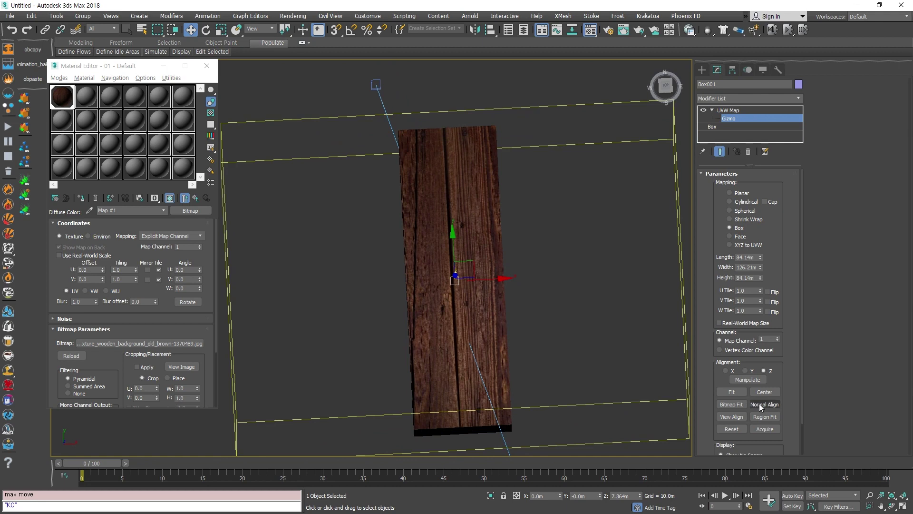
scroll(497, 335, down, 5)
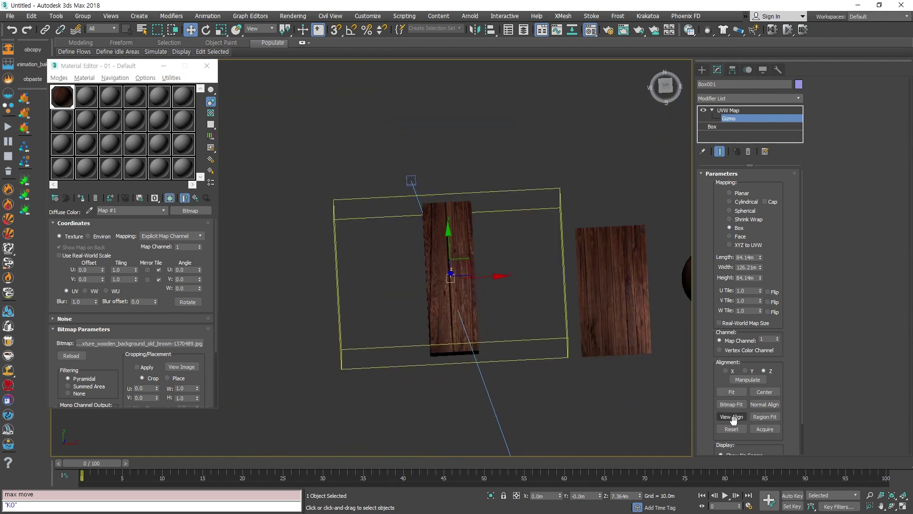
alt+middle_drag(529, 334, 524, 297)
alt+middle_drag(472, 272, 476, 252)
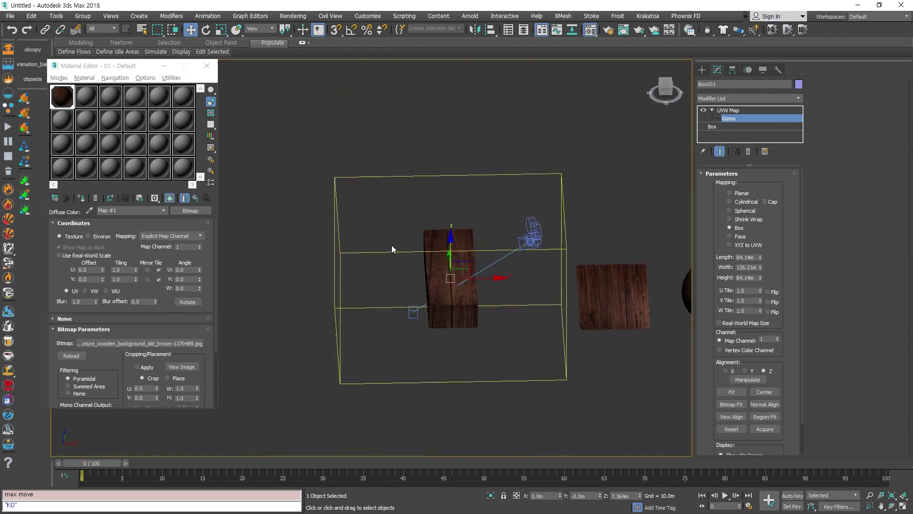
click(731, 417)
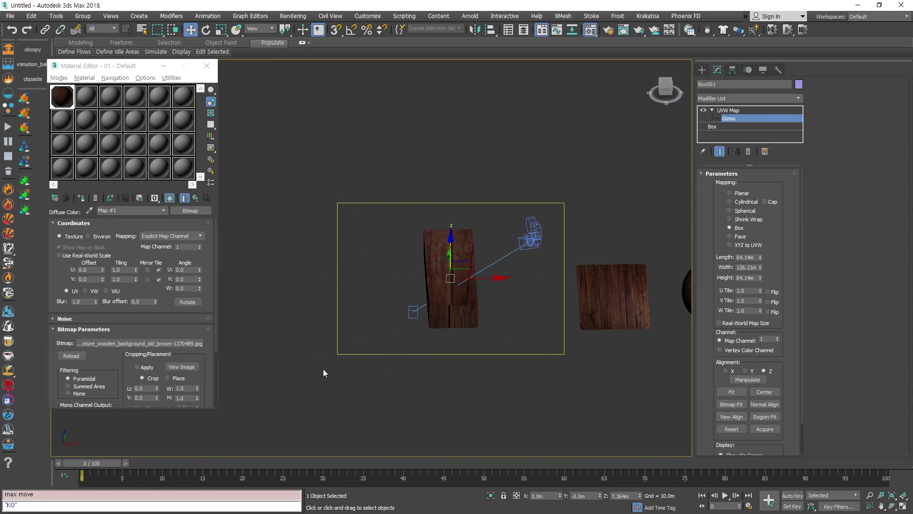
Maximize the Camera001 view, minimize the Material Editor, and apply View Align to the box's UVW gizmo
key(alt+w)
right_click(621, 355)
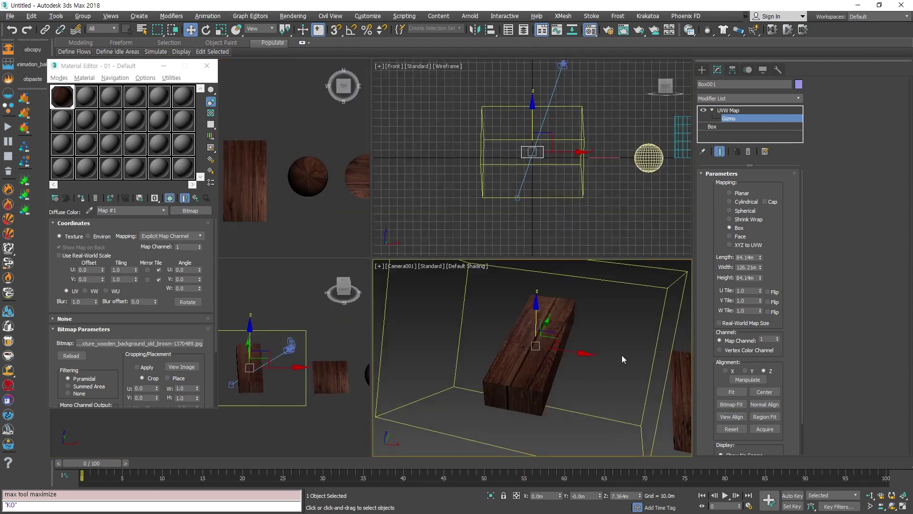
key(alt+w)
mouse_move(119, 52)
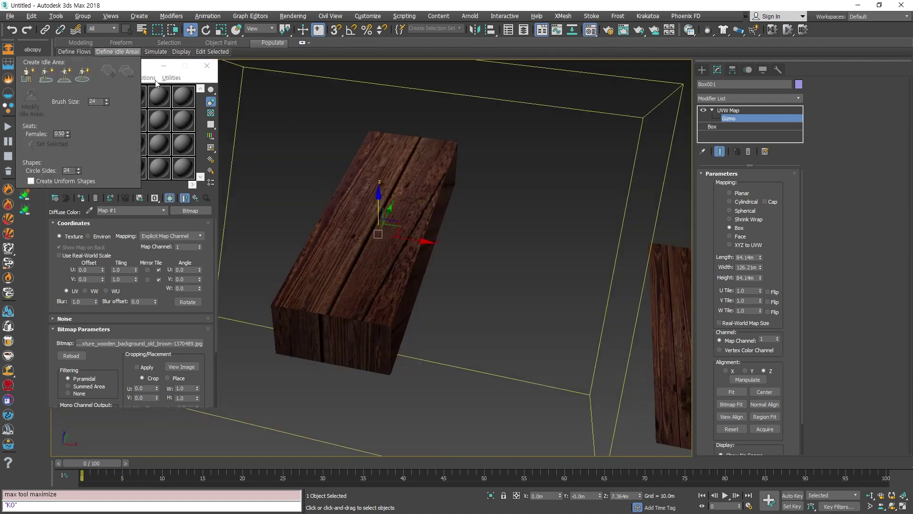
click(164, 66)
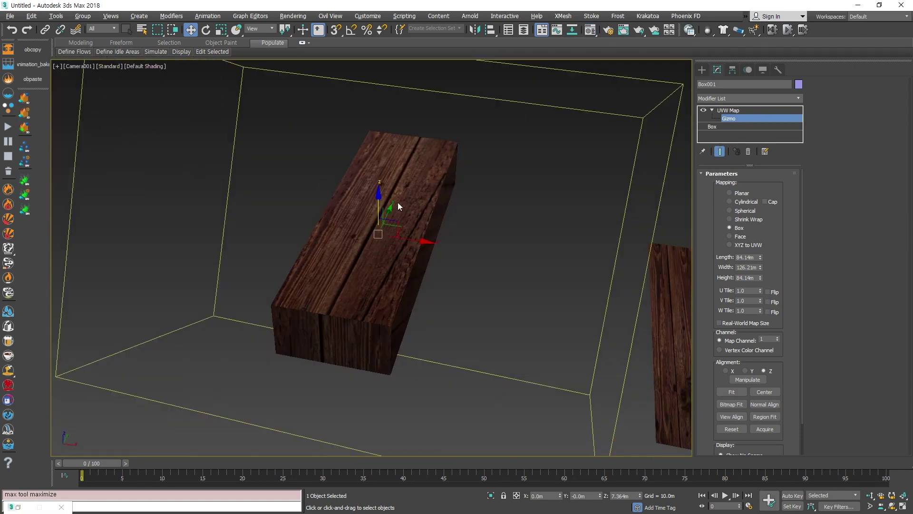
click(737, 419)
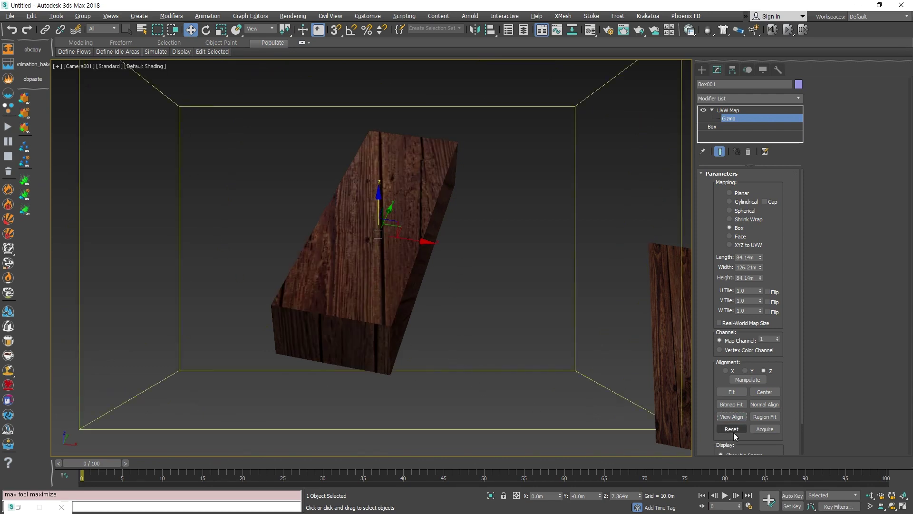
Try Region Fit on the box's UVW gizmo, drawing several fitting regions of different sizes over the box in the camera view
click(765, 417)
drag(468, 328, 283, 139)
drag(255, 236, 439, 399)
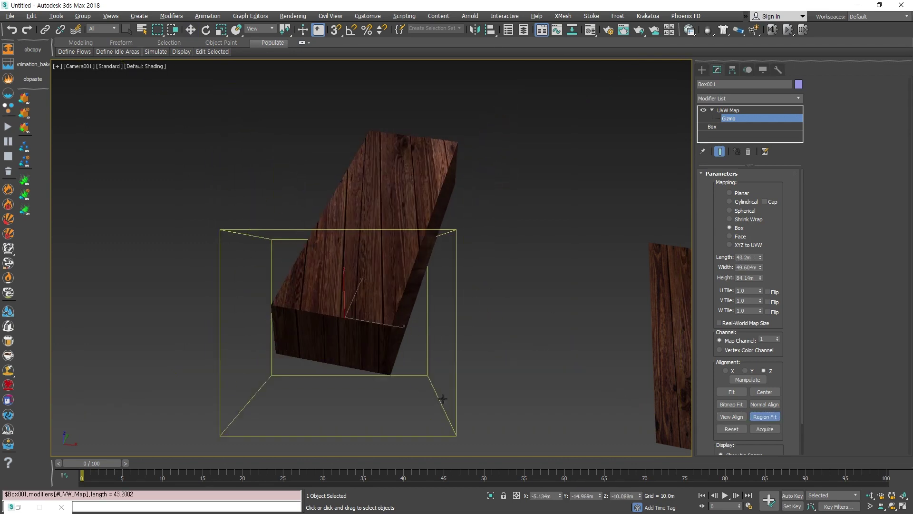
drag(509, 265, 287, 361)
drag(543, 144, 377, 295)
drag(517, 92, 196, 418)
drag(217, 182, 268, 353)
drag(161, 336, 660, 468)
drag(502, 446, 242, 193)
drag(588, 343, 131, 216)
drag(452, 433, 192, 214)
right_click(469, 322)
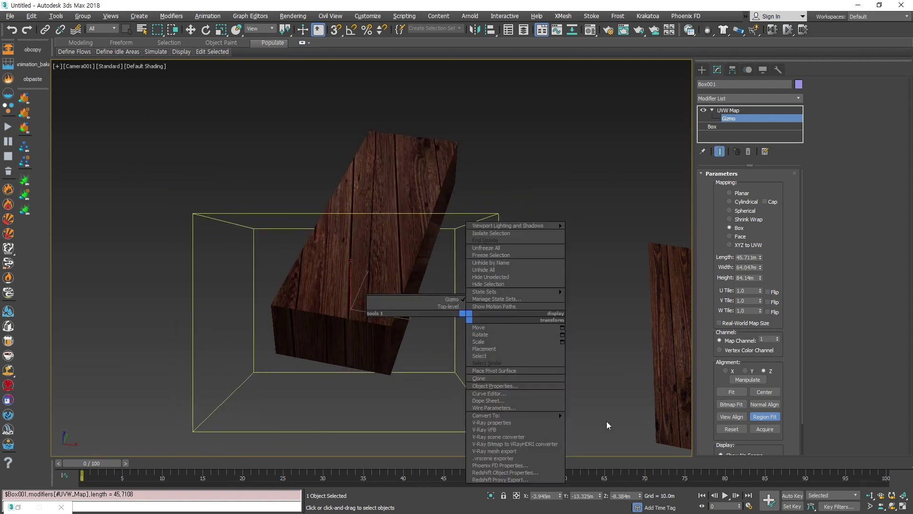
Reset the box's UVW gizmo, and turn Acquire on and off without picking another object
click(737, 427)
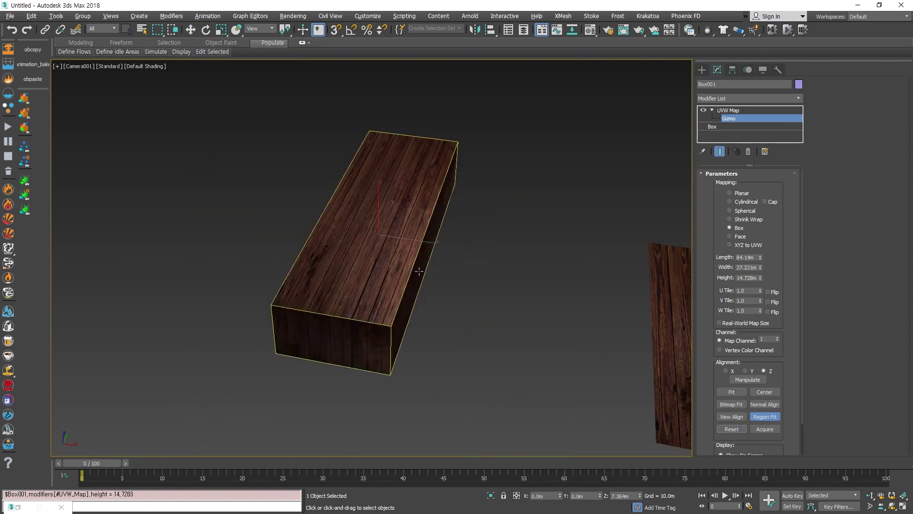
click(764, 429)
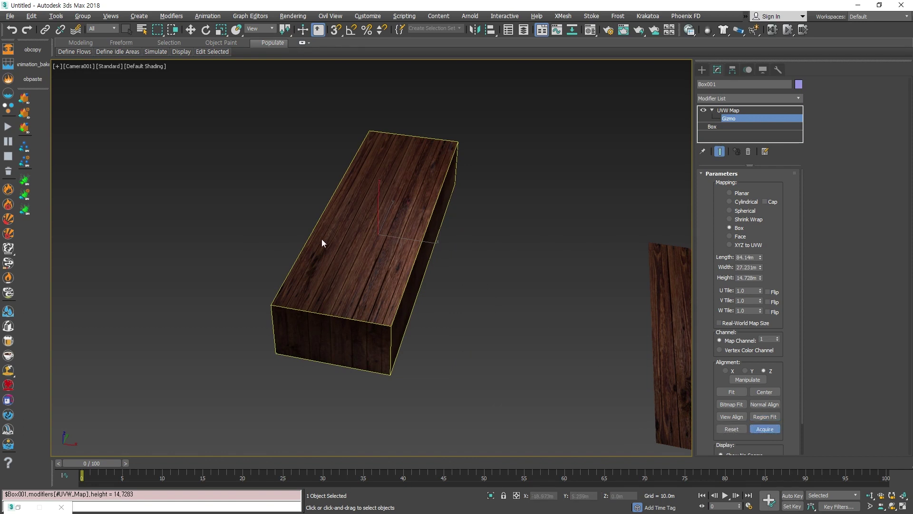
key(w)
click(766, 430)
click(759, 429)
In the orthographic view, try a gizmo Length of about 177.5 m and a Width of about 46.6 m, and reset the gizmo
key(alt+w)
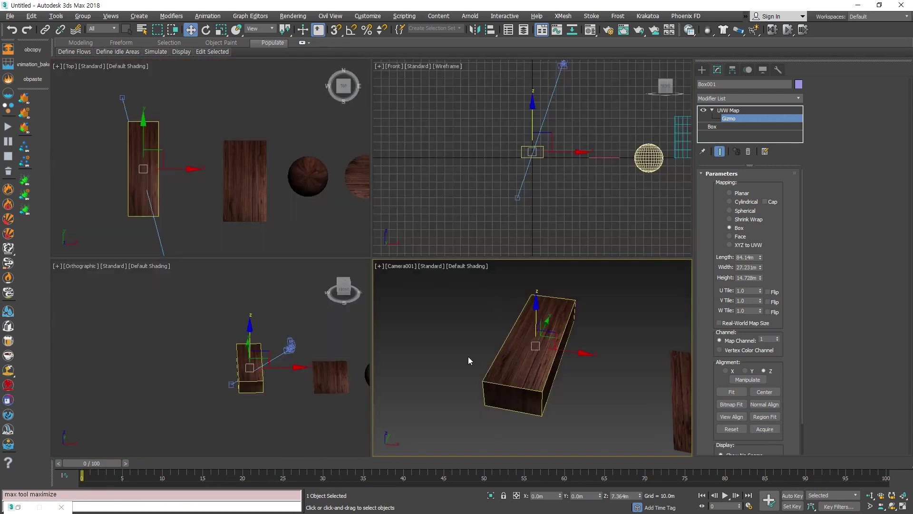
key(alt+w)
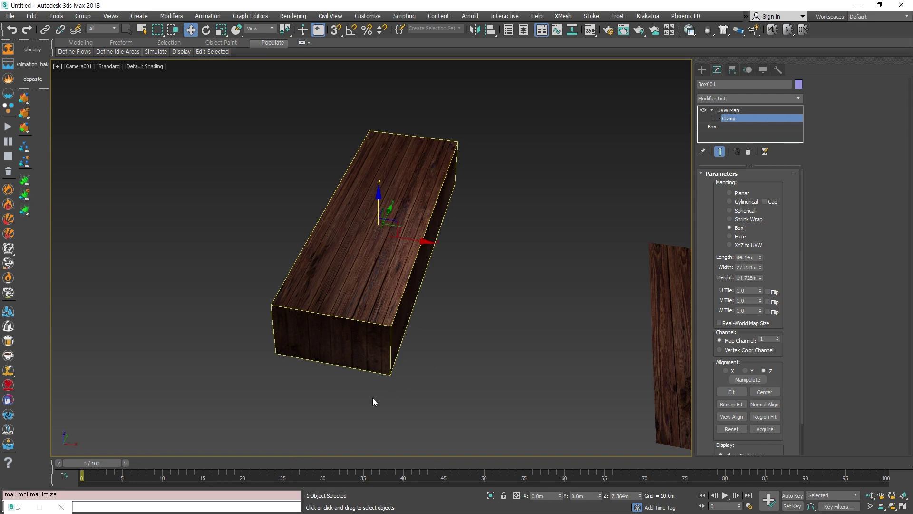
key(alt+w)
click(301, 400)
key(alt+w)
scroll(470, 292, up, 2)
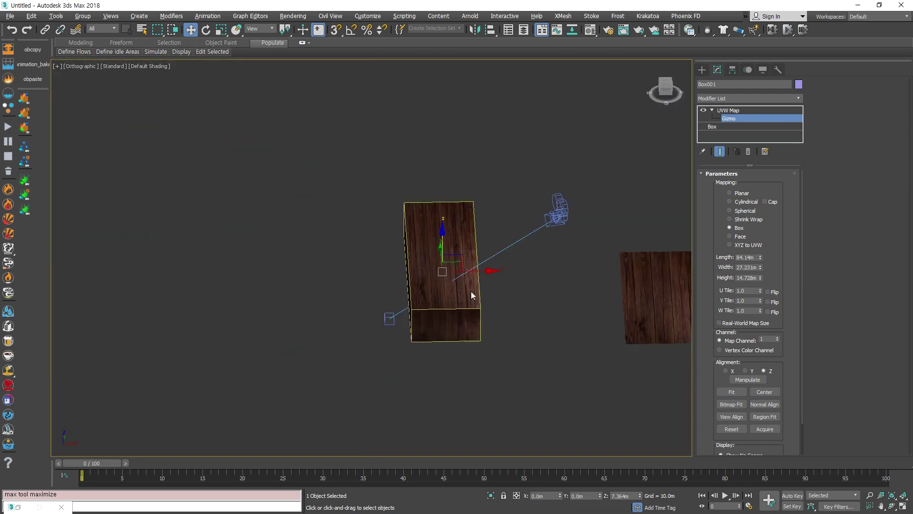
middle_drag(491, 298, 451, 336)
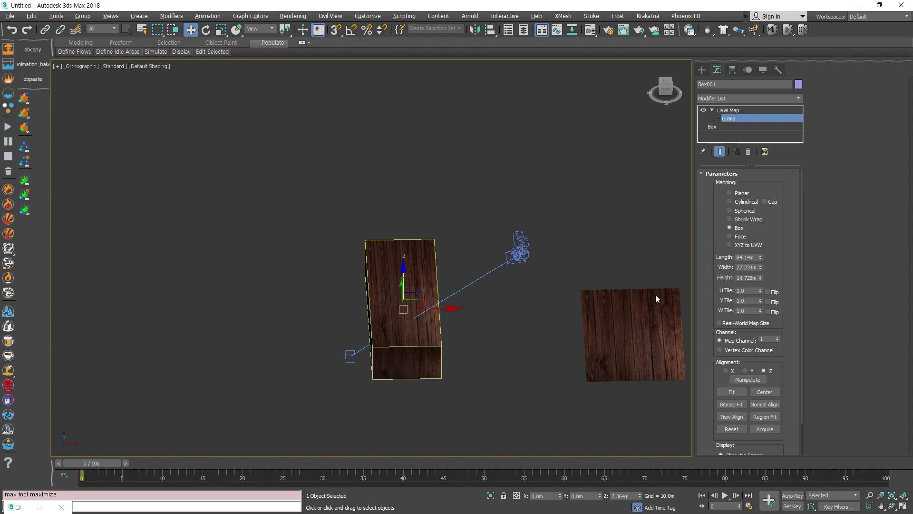
drag(760, 257, 707, 124)
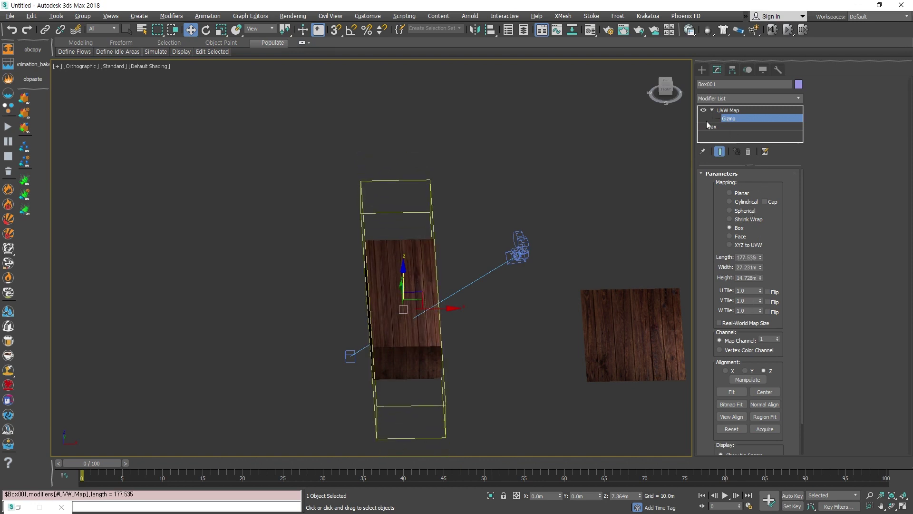
key(ctrl+z)
drag(760, 268, 757, 145)
key(ctrl+z)
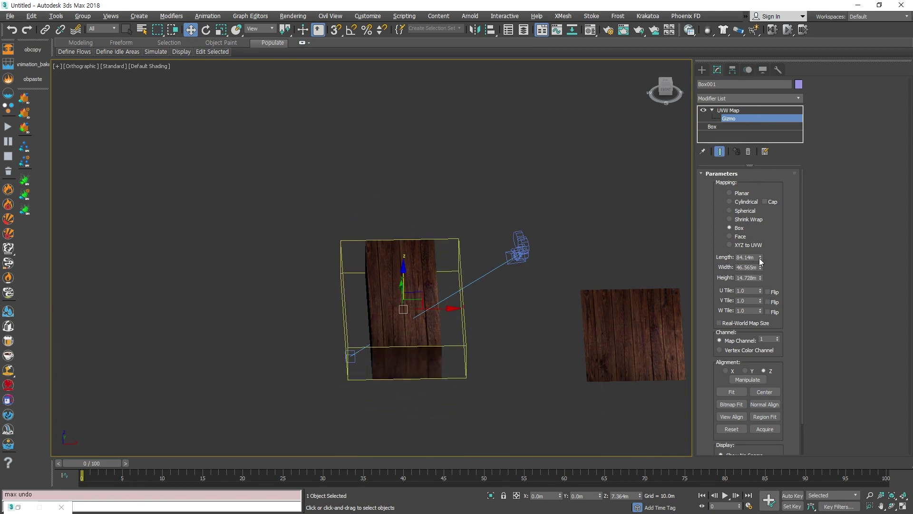
click(739, 429)
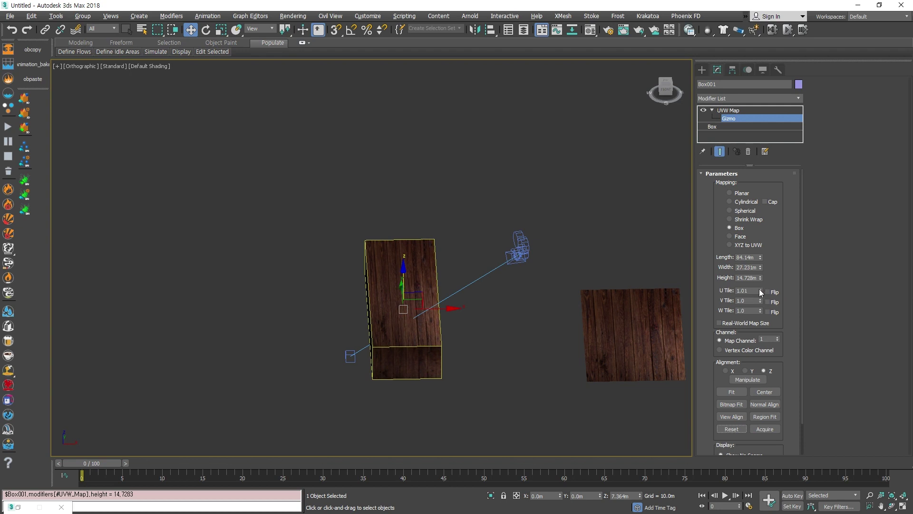
Try a U Tile of 11.4 on the box's UVW Map, then 0 with a V Tile of 18.39
drag(759, 289, 711, 416)
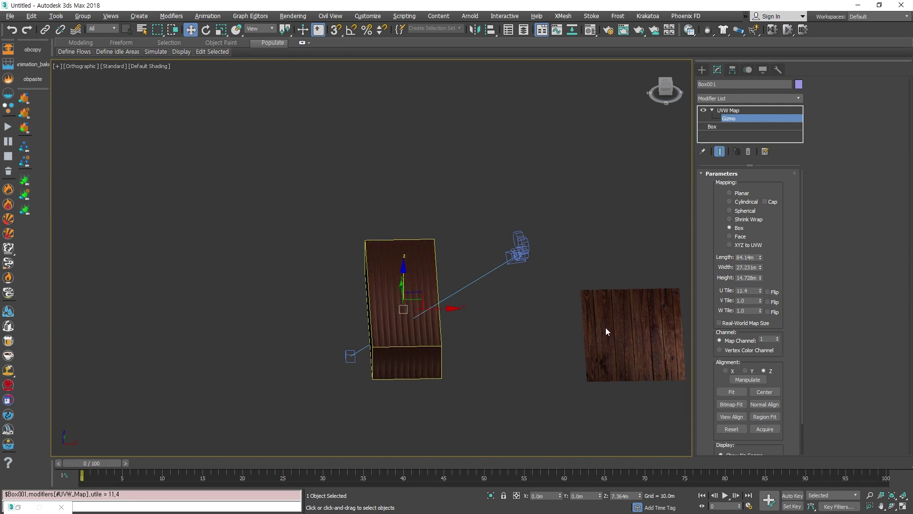
right_click(760, 291)
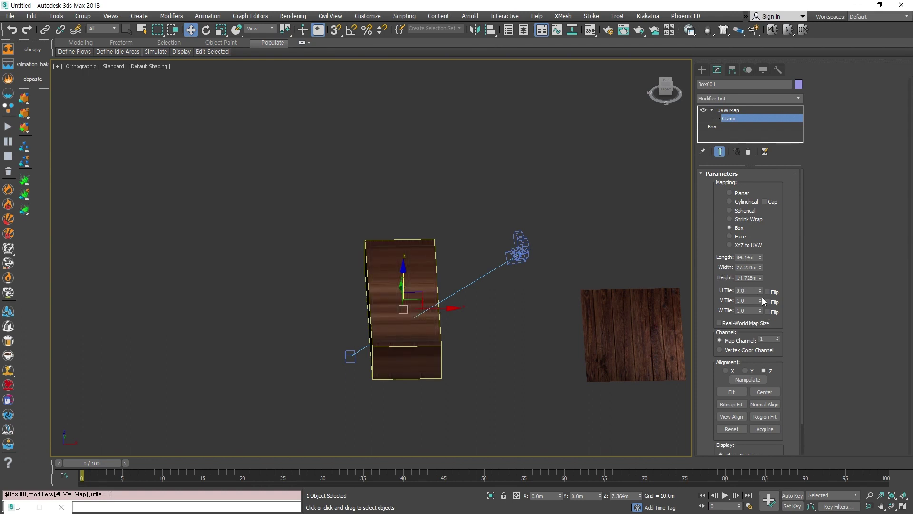
drag(761, 300, 761, 283)
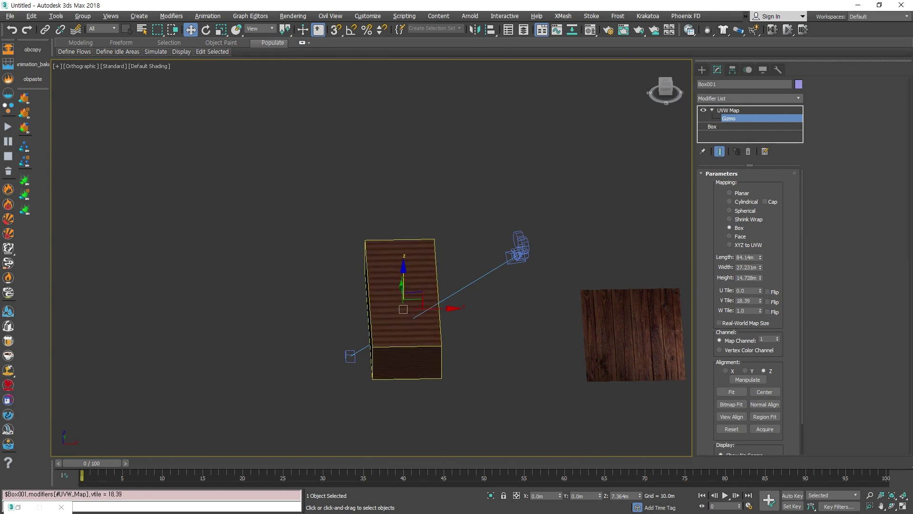
Set both U Tile and V Tile of the box's UVW Map to 1
double_click(749, 291)
text(1)
key(Tab)
text(1)
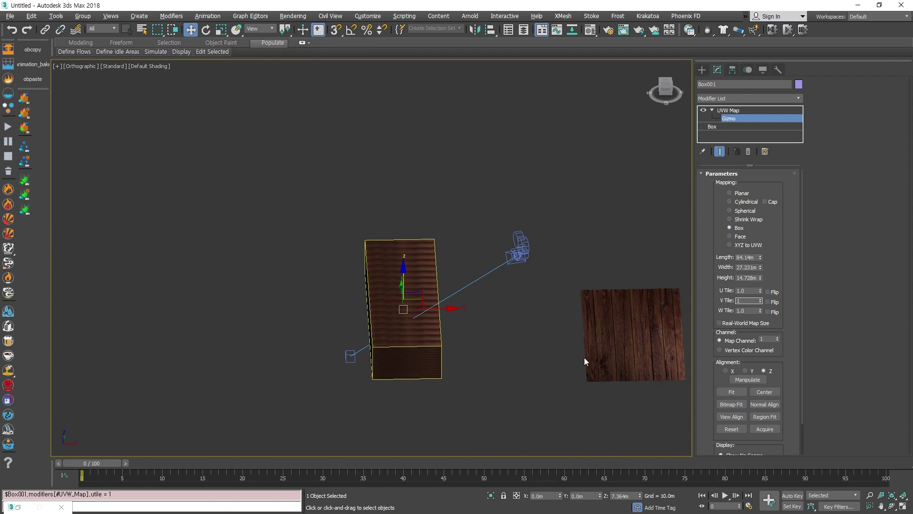
key(Return)
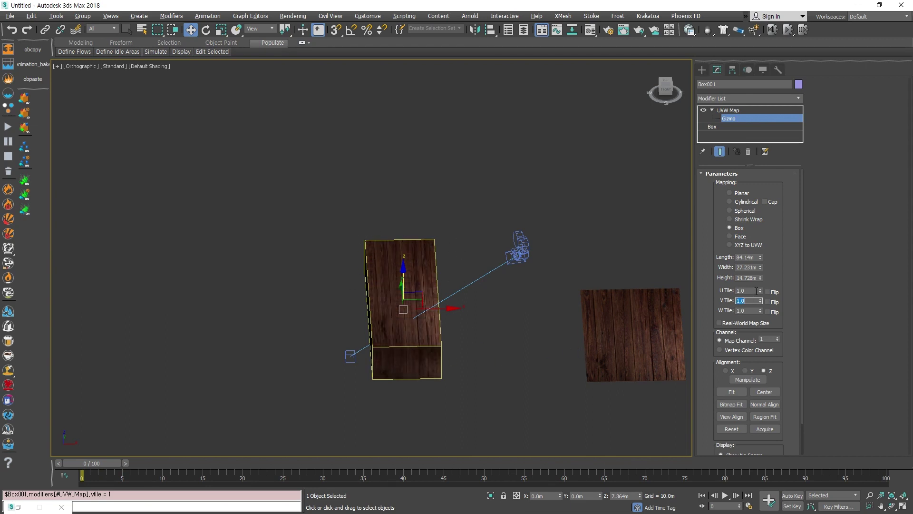
Try U Tile values of 2 and 3 on the box, and return U Tile to 1
key(shift+Tab)
text(2)
key(Return)
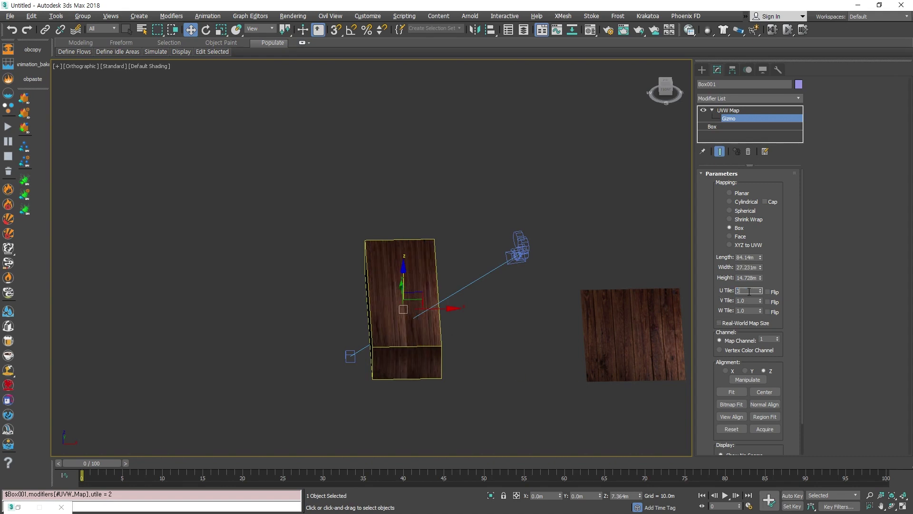
key(Return)
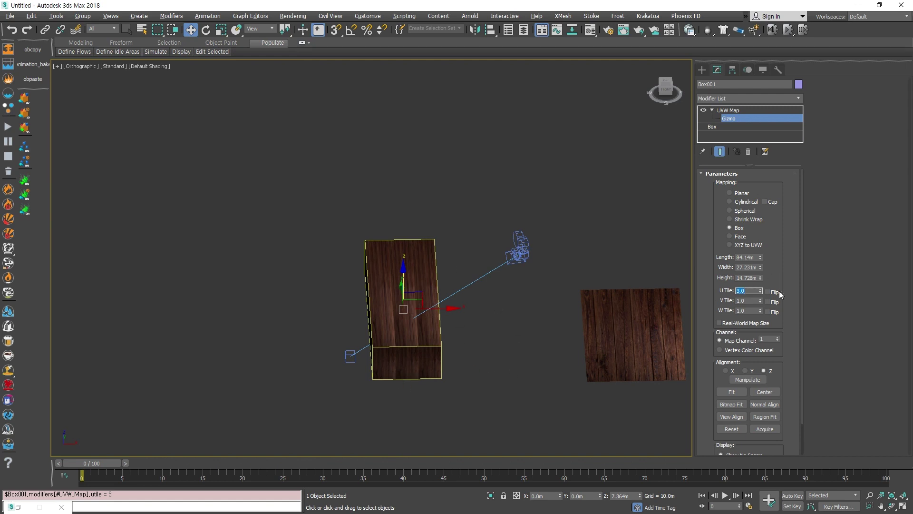
text(1)
key(Return)
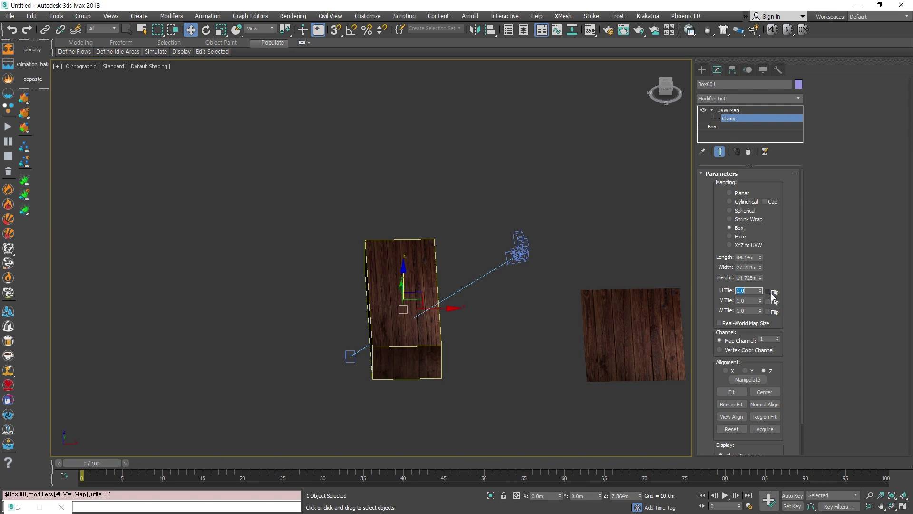
Toggle the U Tile Flip option repeatedly to compare the mirrored wood texture, leaving Flip off
click(768, 291)
click(768, 291)
click(768, 292)
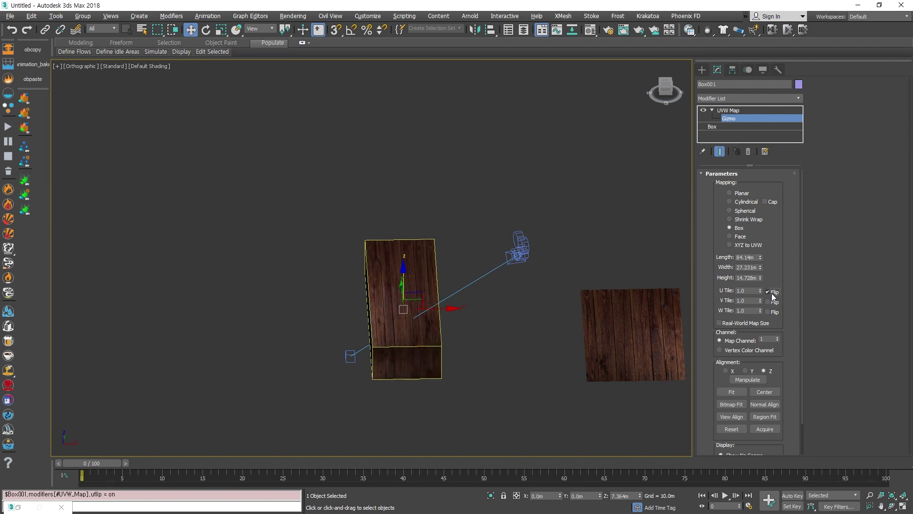
click(772, 293)
click(771, 292)
click(771, 293)
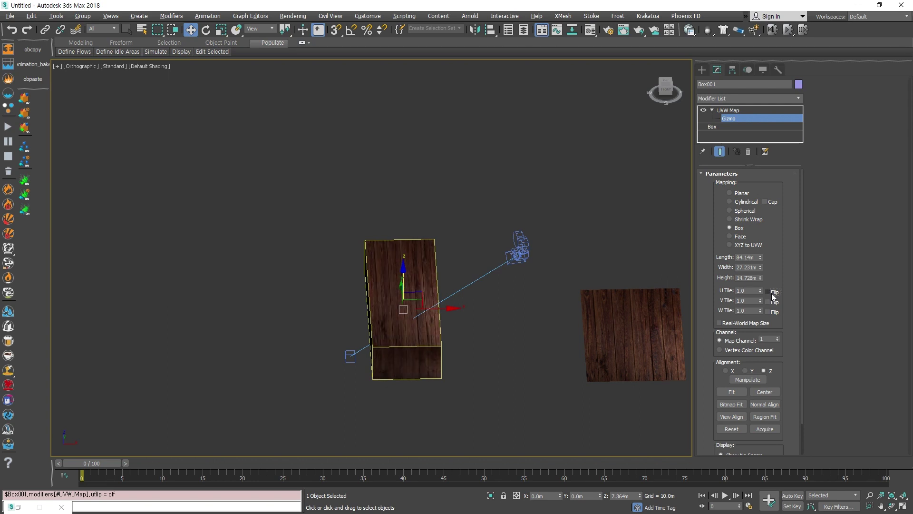
click(772, 293)
click(772, 292)
Enable Thin Seam Display for the box's UVW Map and inspect its edges up close in the orthographic view
scroll(698, 425, down, 2)
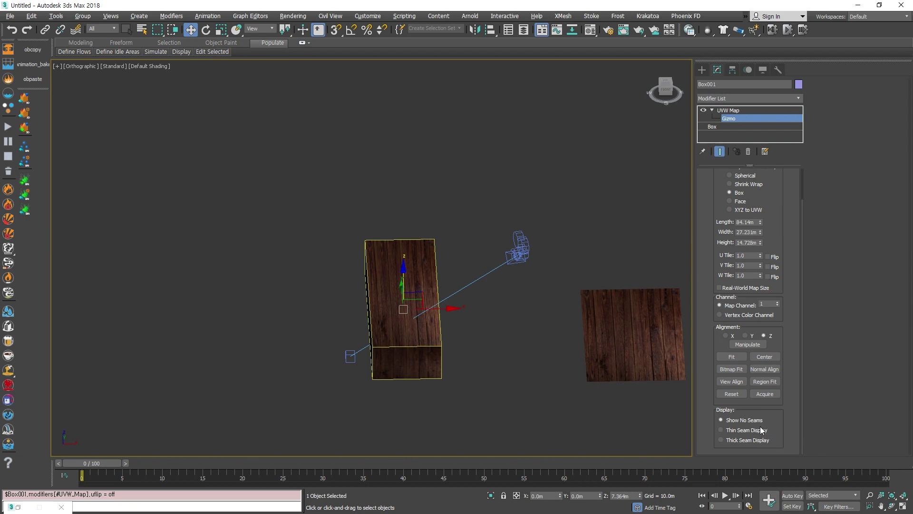
key(alt+w)
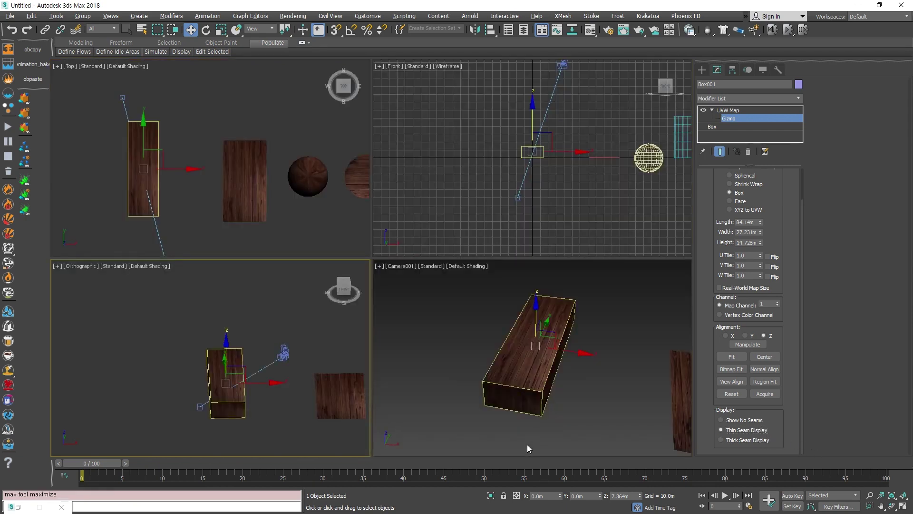
right_click(526, 444)
right_click(276, 440)
key(alt+w)
key(alt+w)
key(alt+w)
alt+middle_drag(270, 426, 422, 373)
scroll(523, 295, up, 5)
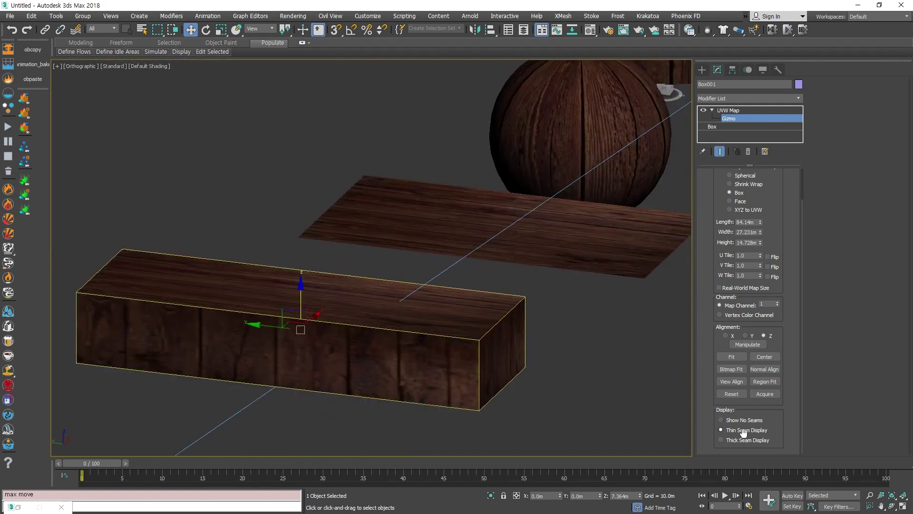
Switch the UVW Map display to Thick Seam Display and inspect the box from another angle
click(749, 441)
alt+middle_drag(494, 365, 464, 368)
scroll(464, 368, down, 1)
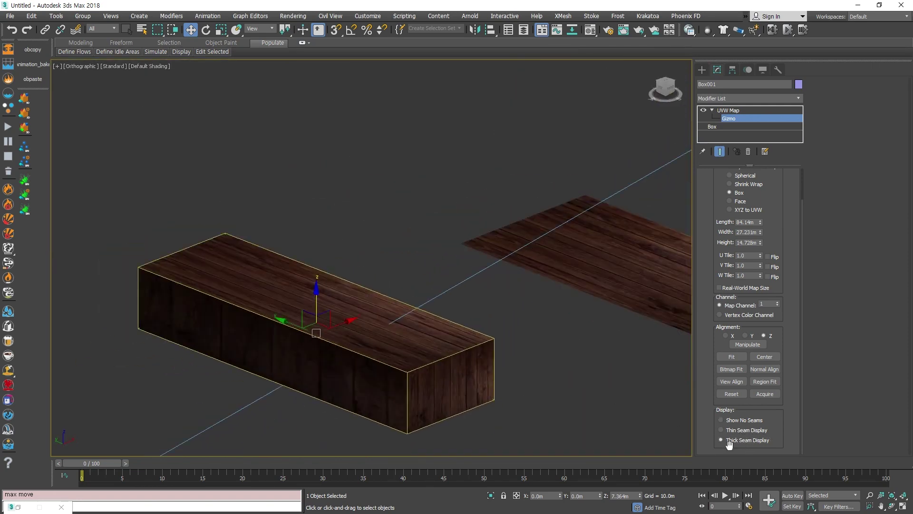
Leave the UVW Map's gizmo level, clear the selection, and frame all the wood-textured primitives
scroll(516, 313, down, 4)
middle_drag(516, 314, 310, 362)
scroll(310, 362, down, 4)
scroll(424, 305, up, 7)
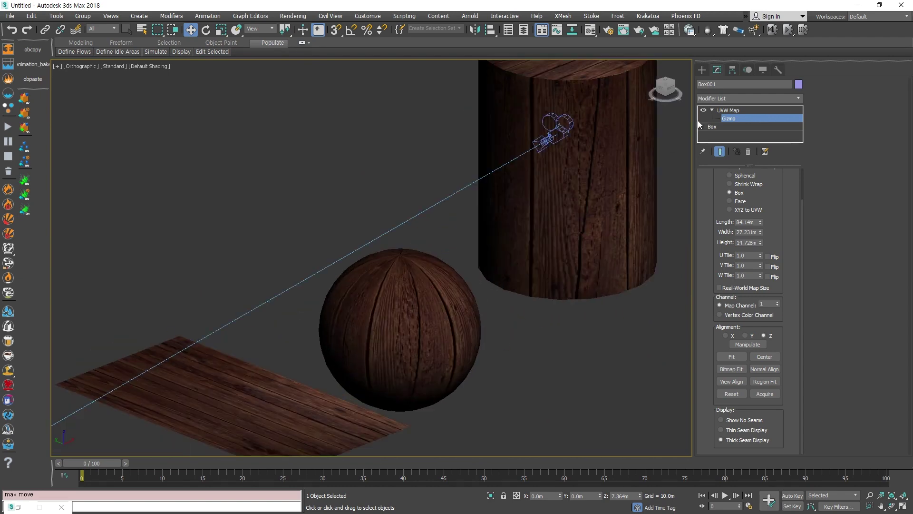
click(726, 108)
click(584, 355)
scroll(438, 401, down, 5)
middle_drag(410, 404, 484, 314)
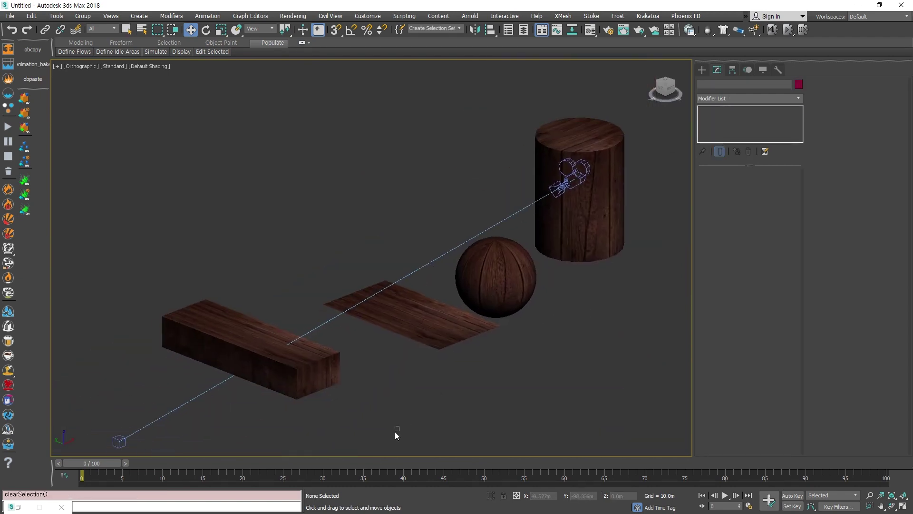
Select the sphere and inspect its seam lines and UVW Map parameters from several angles
click(325, 371)
click(495, 278)
scroll(550, 270, up, 3)
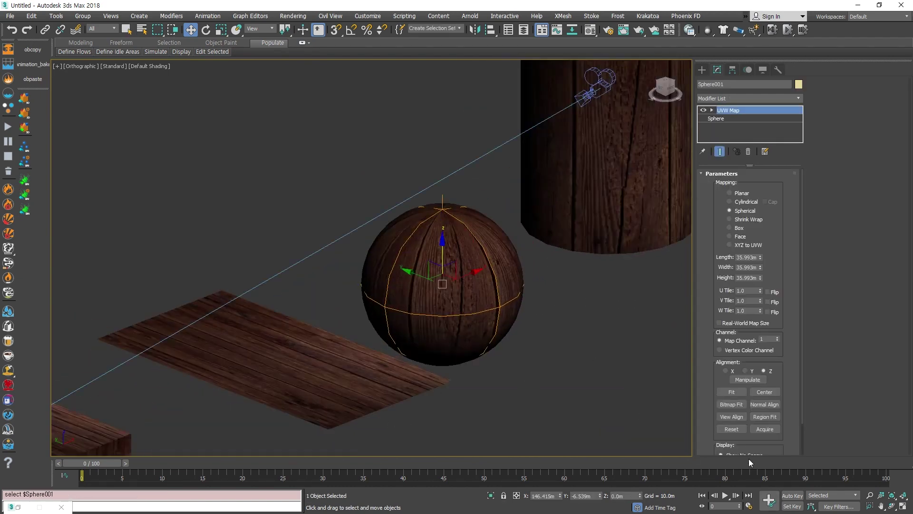
scroll(746, 451, down, 2)
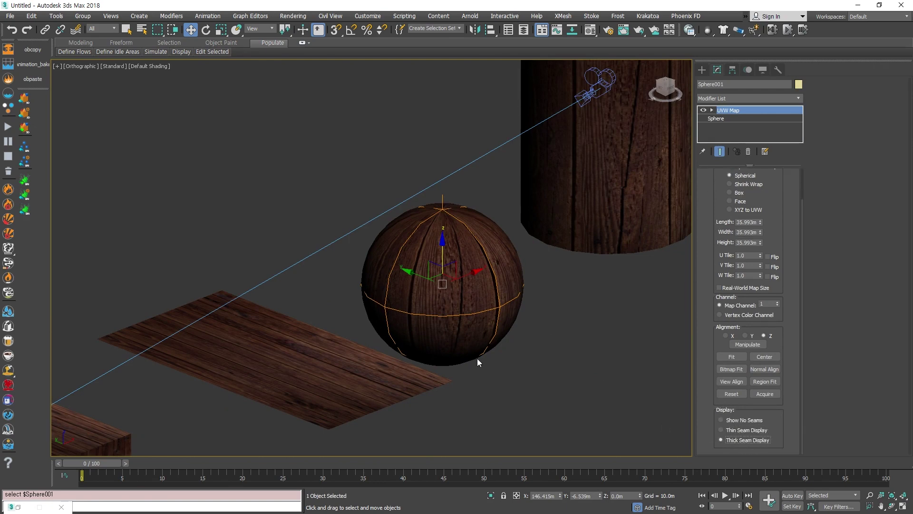
alt+middle_drag(518, 316, 521, 388)
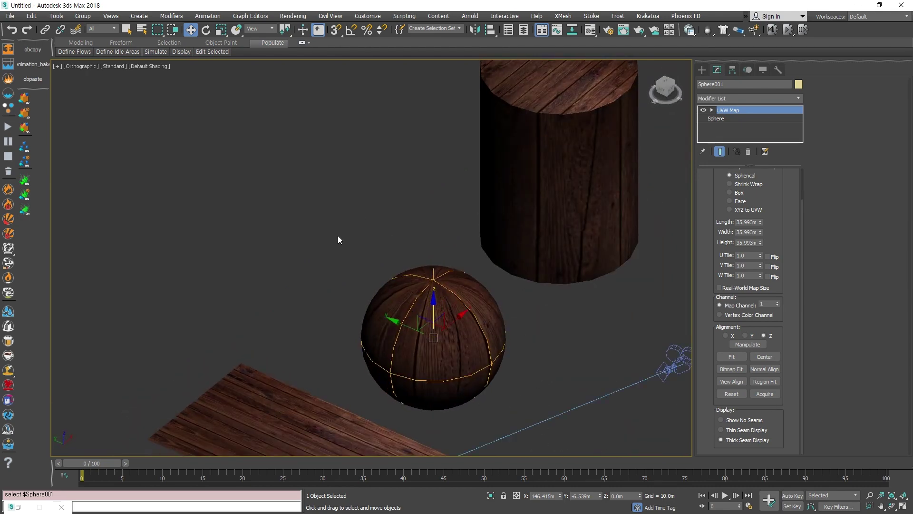
scroll(703, 201, up, 2)
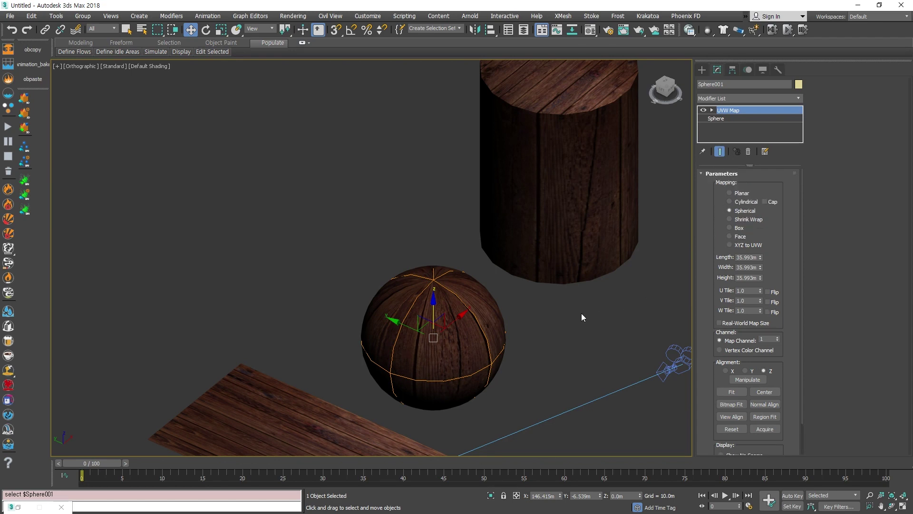
middle_drag(515, 331, 474, 315)
scroll(491, 305, down, 3)
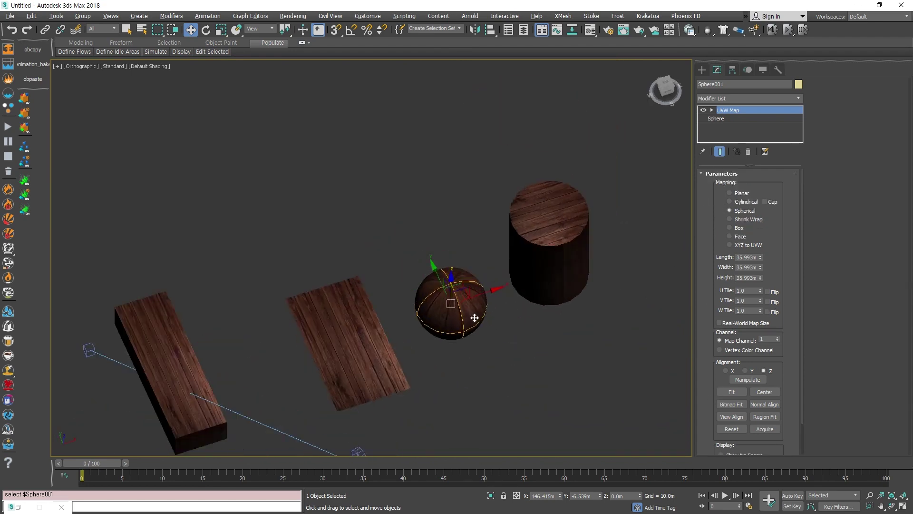
scroll(474, 315, up, 2)
Select the cylinder, review its UVW Map parameters down to the seam display options, and clear the selection
click(563, 170)
middle_drag(603, 334, 536, 408)
scroll(552, 326, up, 4)
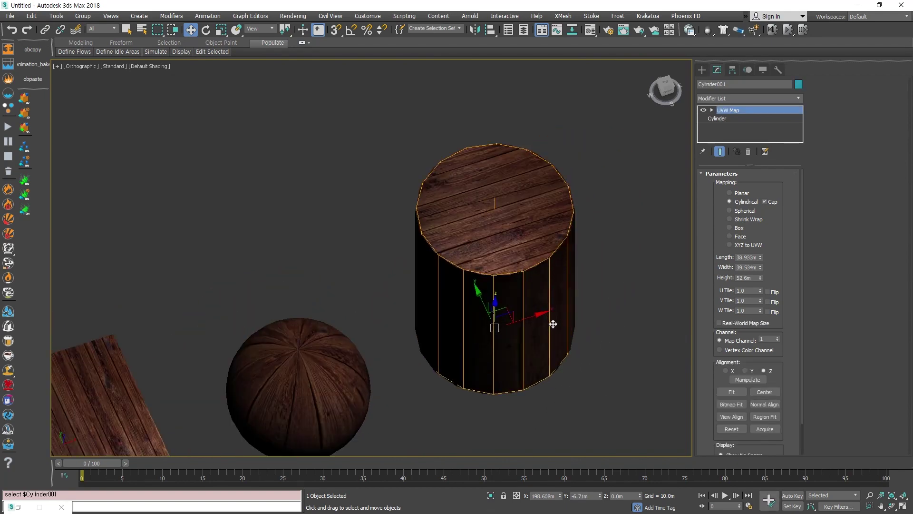
alt+middle_drag(577, 371, 626, 378)
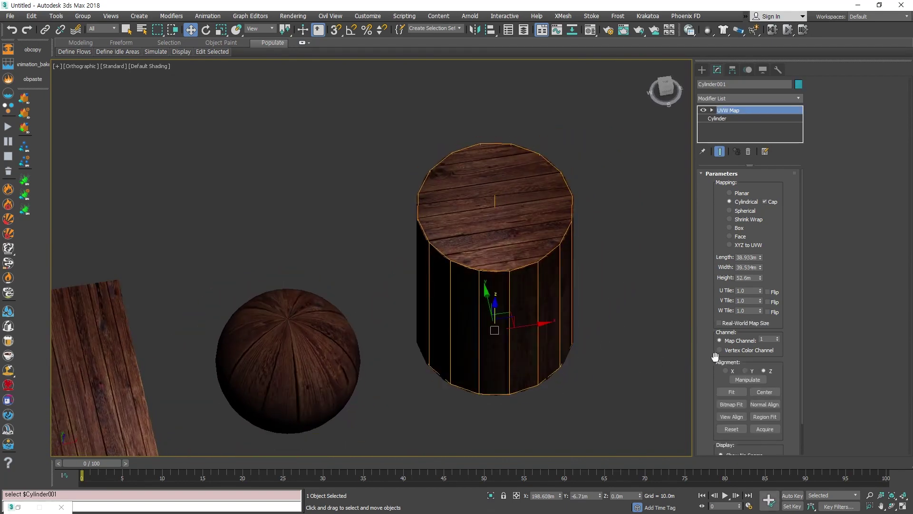
drag(707, 361, 707, 325)
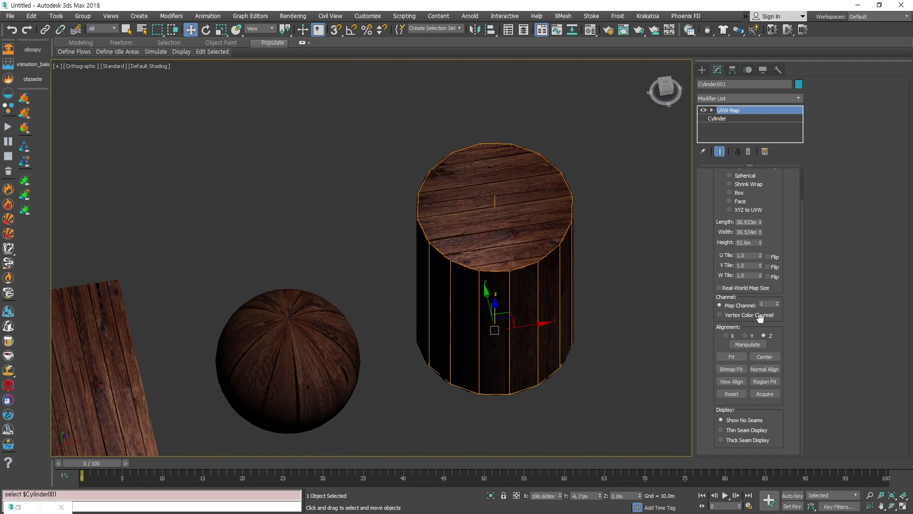
scroll(703, 324, up, 2)
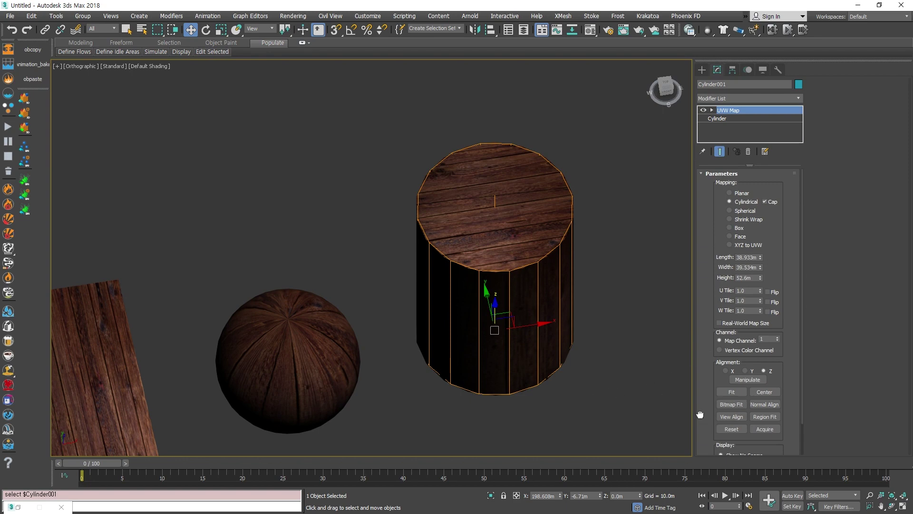
scroll(709, 295, down, 2)
scroll(709, 285, up, 2)
click(400, 413)
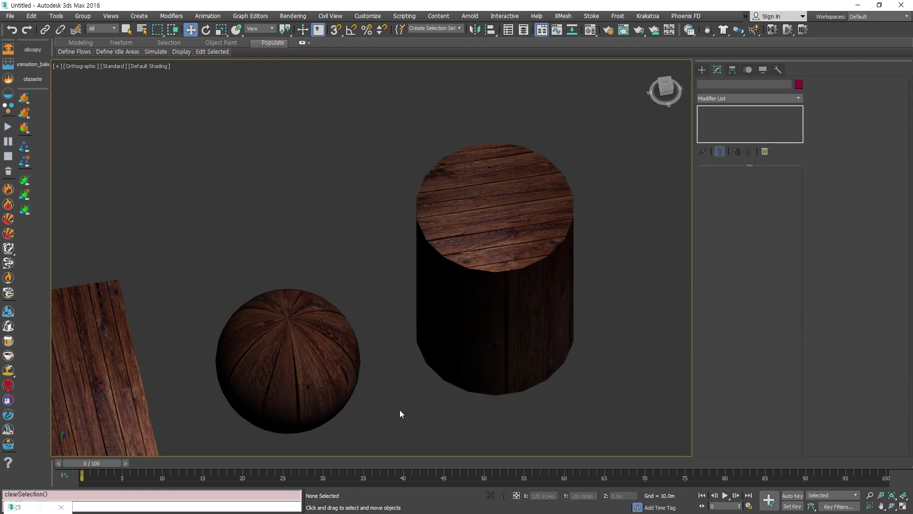
Move the plane, sphere and cylinder along X toward the box to tighten the row, and clear the selection
click(306, 387)
scroll(367, 330, down, 5)
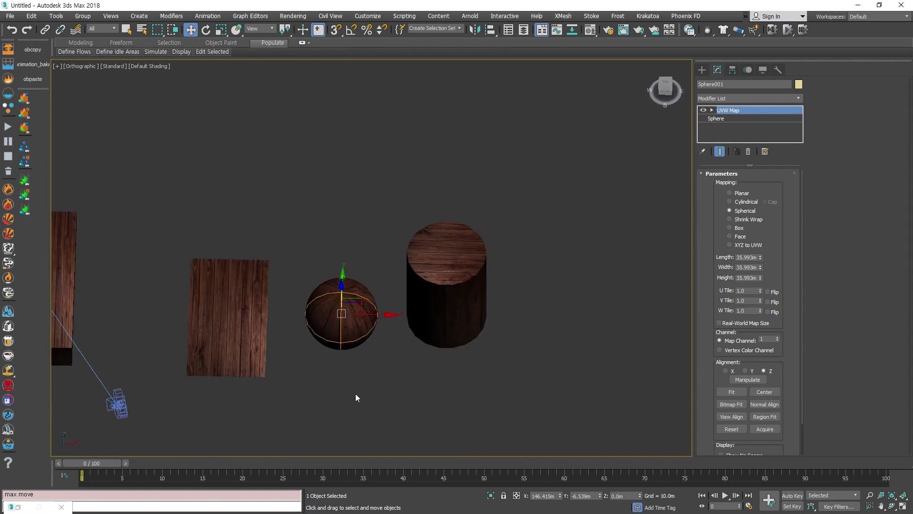
middle_drag(356, 394, 512, 410)
drag(583, 430, 363, 244)
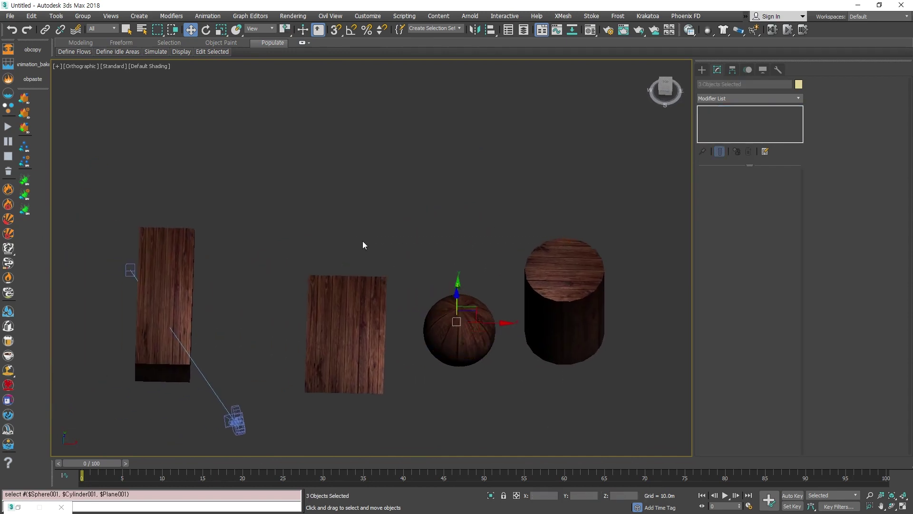
drag(490, 328, 411, 329)
drag(491, 442, 385, 257)
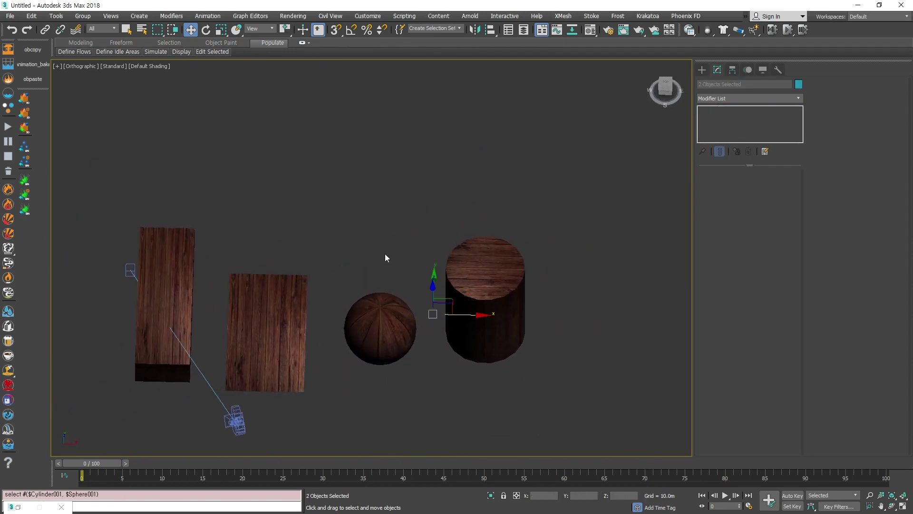
drag(456, 314, 438, 308)
click(426, 381)
scroll(476, 362, down, 3)
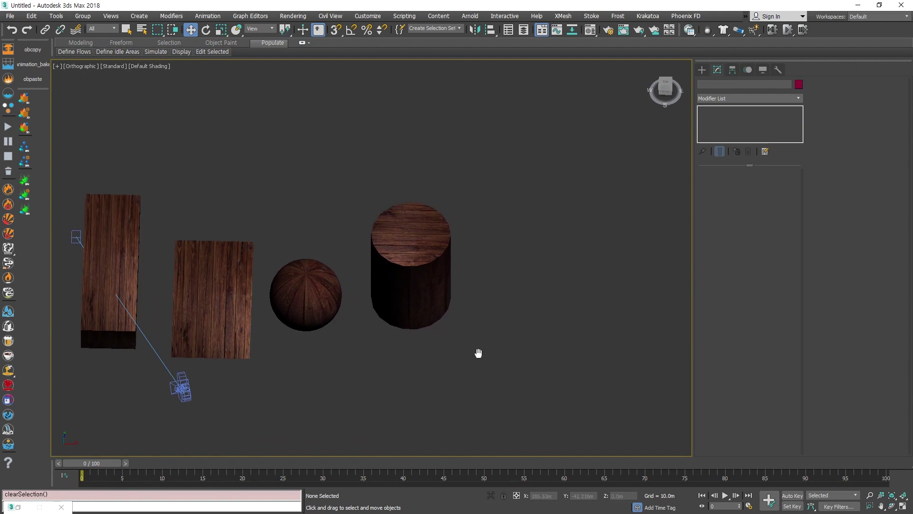
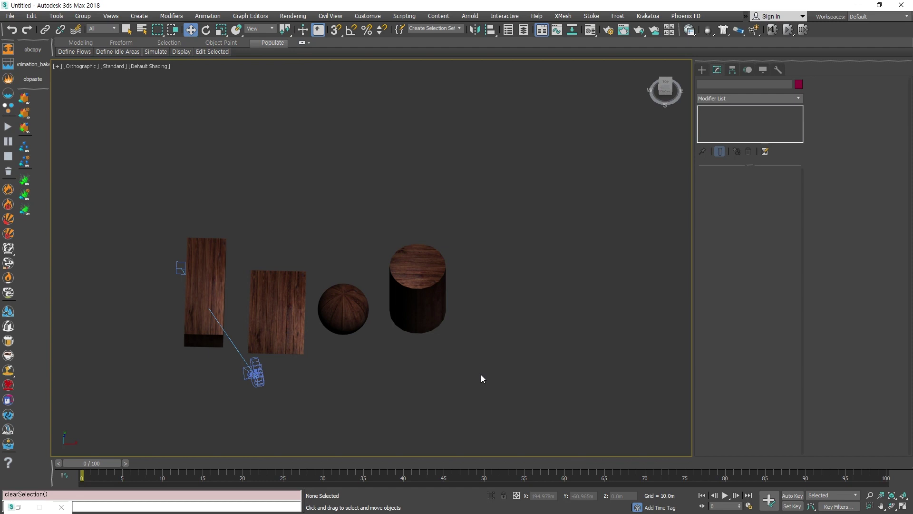
Select the cylinder and try Shrink Wrap, Face and XYZ to UVW mapping on it, viewing the texture up close
drag(379, 204, 377, 193)
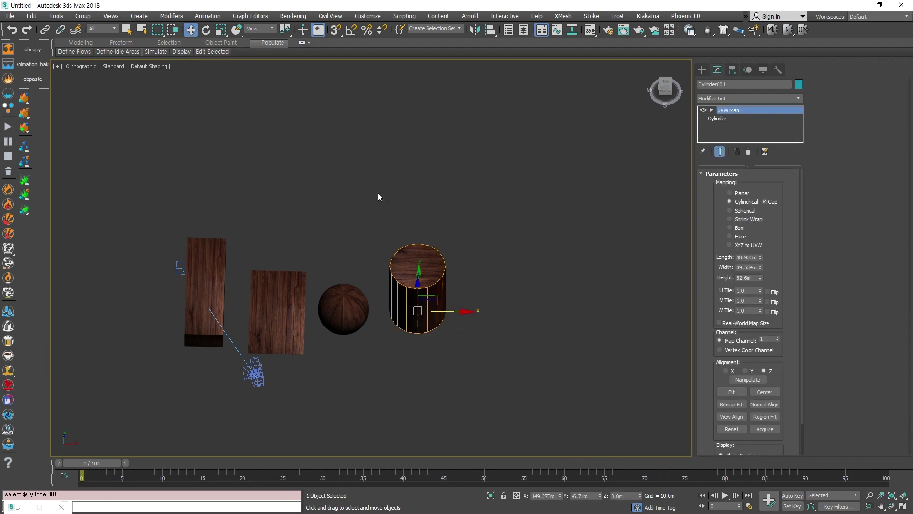
click(588, 301)
click(433, 312)
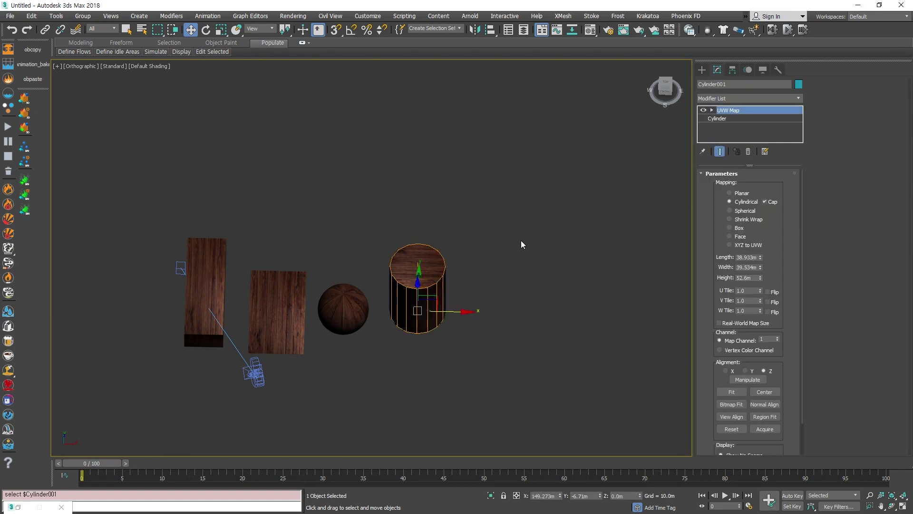
click(763, 218)
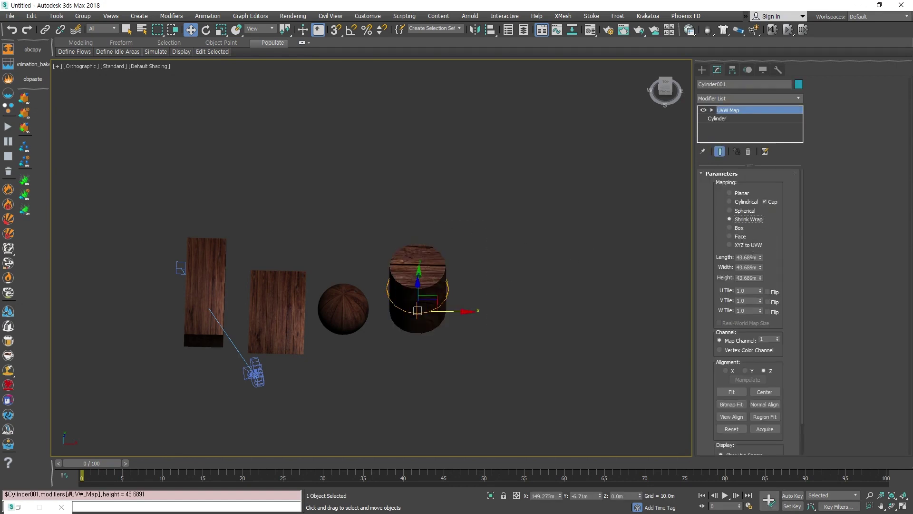
click(740, 236)
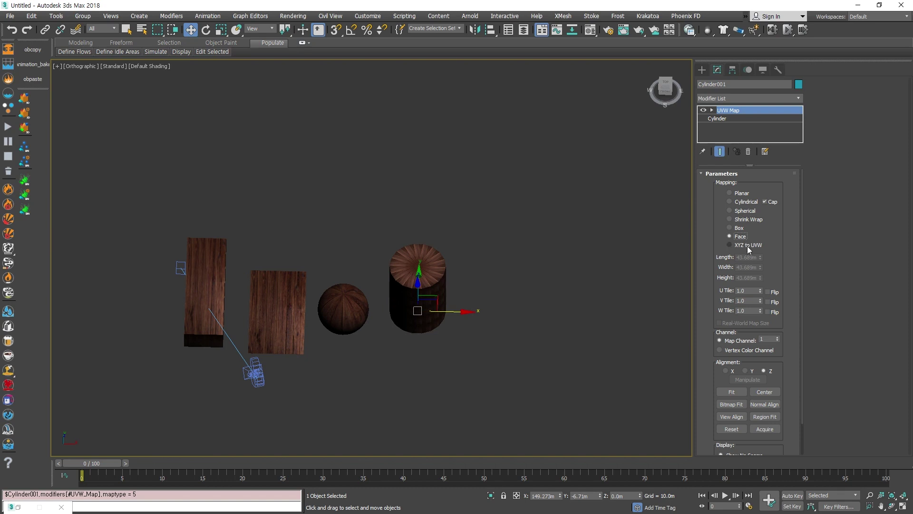
click(729, 244)
alt+middle_drag(607, 316, 458, 316)
scroll(452, 305, up, 5)
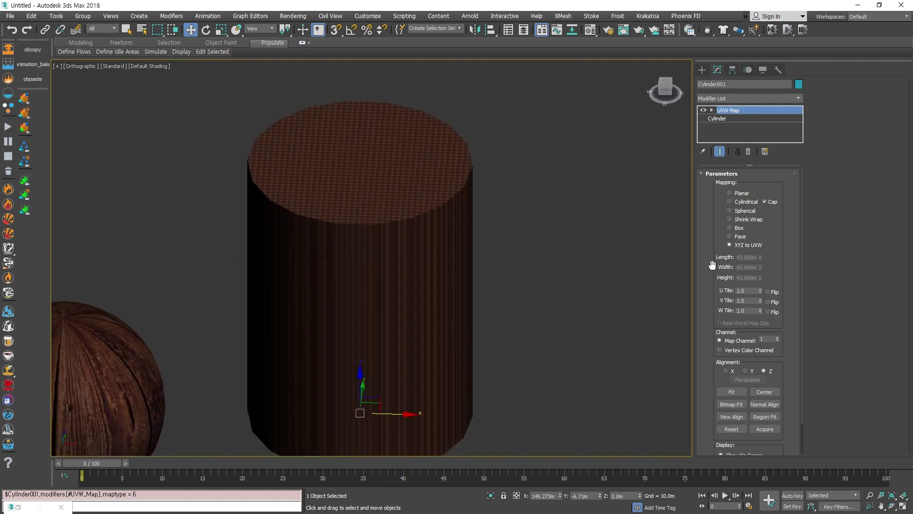
Alternate the cylinder's UVW Map between Face and XYZ to UVW mapping to compare the wood pattern
click(740, 237)
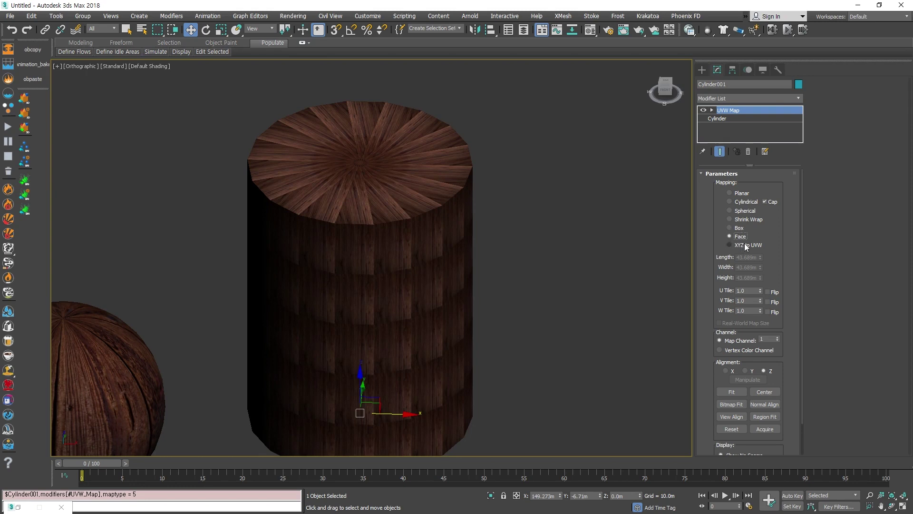
click(745, 243)
click(740, 236)
click(746, 244)
Cycle the cylinder's mapping through Shrink Wrap, Planar, Cylindrical and Spherical, ending on Box
click(747, 220)
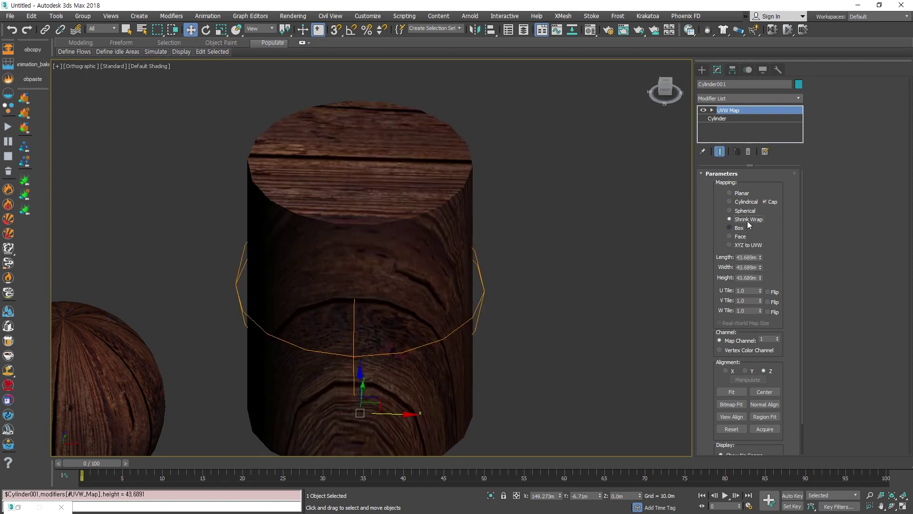
click(742, 193)
click(747, 202)
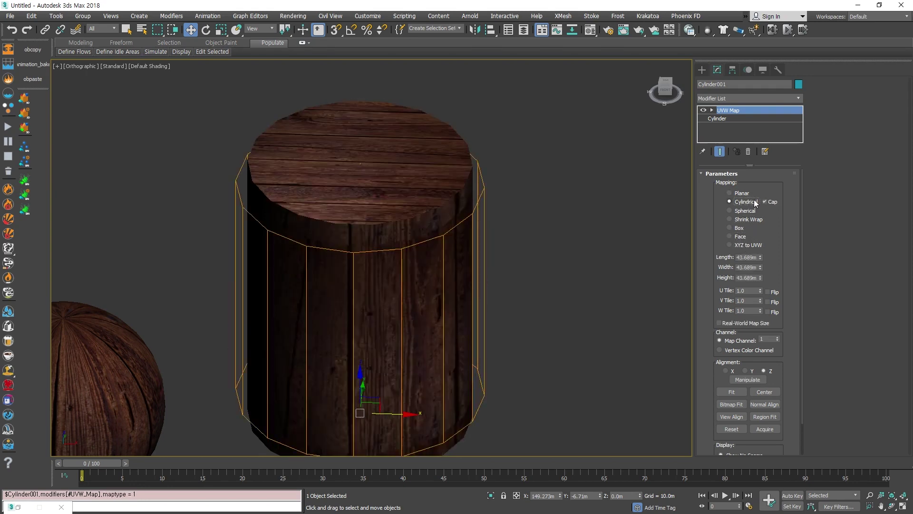
click(758, 220)
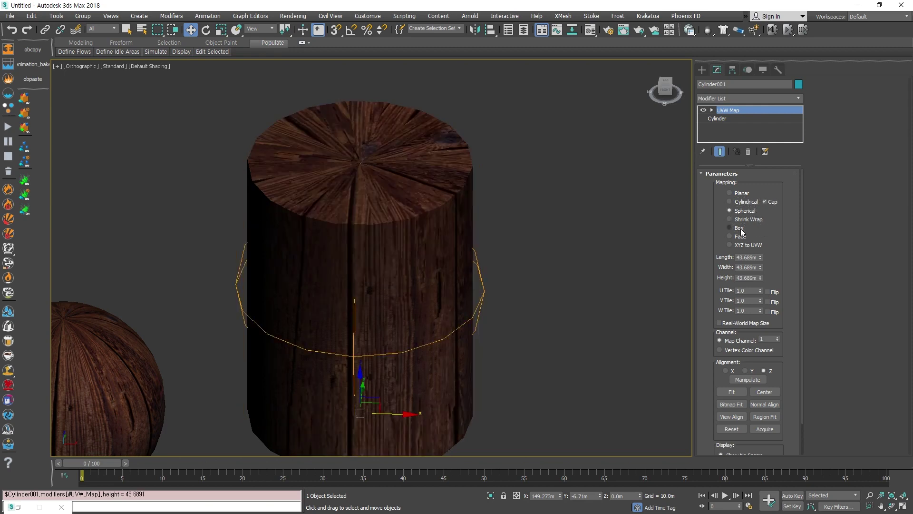
click(740, 229)
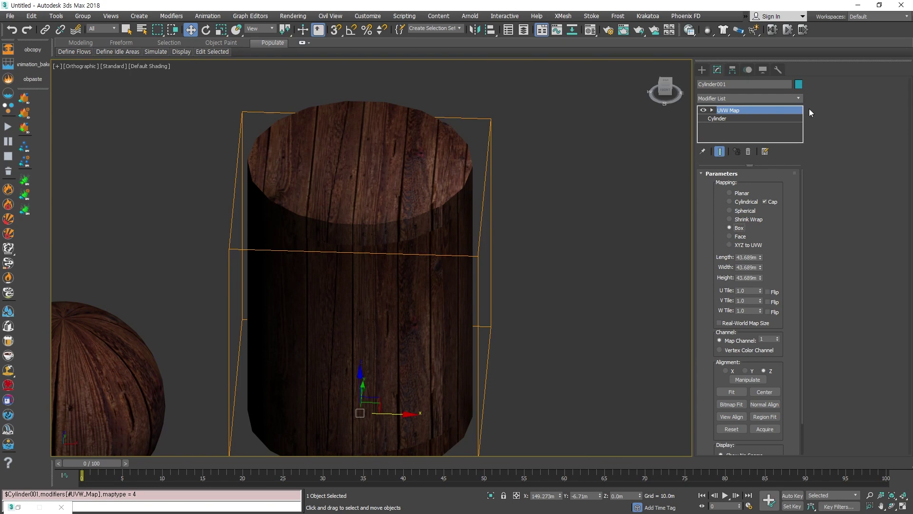
Add a UVW Xform modifier above the cylinder's UVW Map
click(798, 98)
key(u)
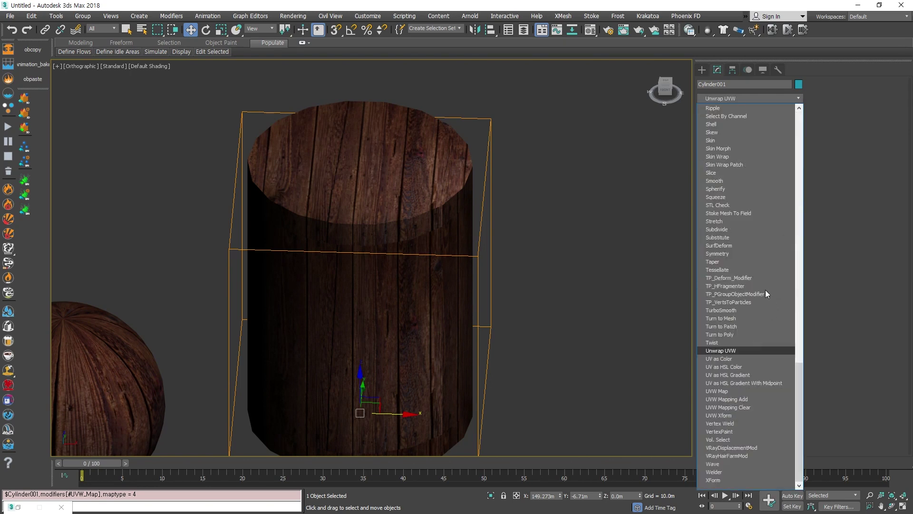
click(746, 414)
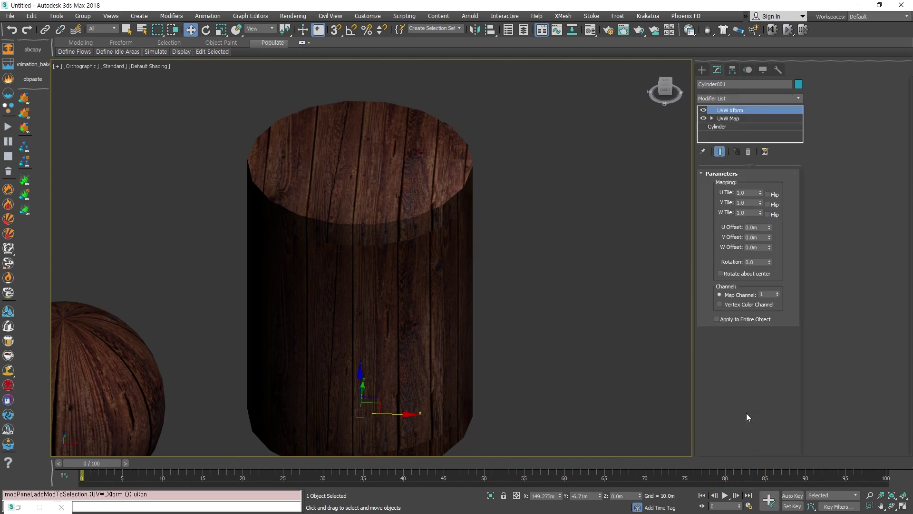
Examine how the wood texture lies on the cylinder's top and side with the UVW Xform modifier applied
middle_drag(499, 324, 514, 284)
scroll(514, 284, down, 4)
click(535, 356)
click(480, 319)
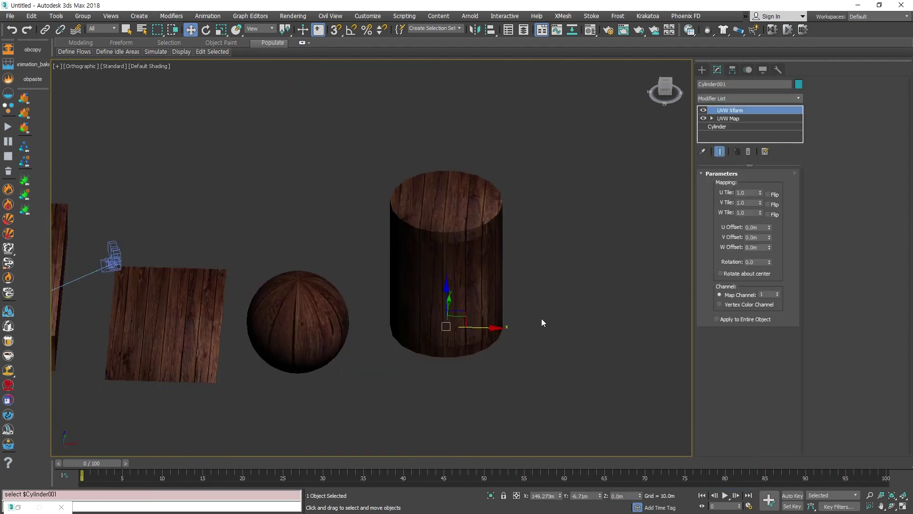
click(687, 185)
drag(585, 221, 459, 333)
alt+middle_drag(605, 340, 672, 149)
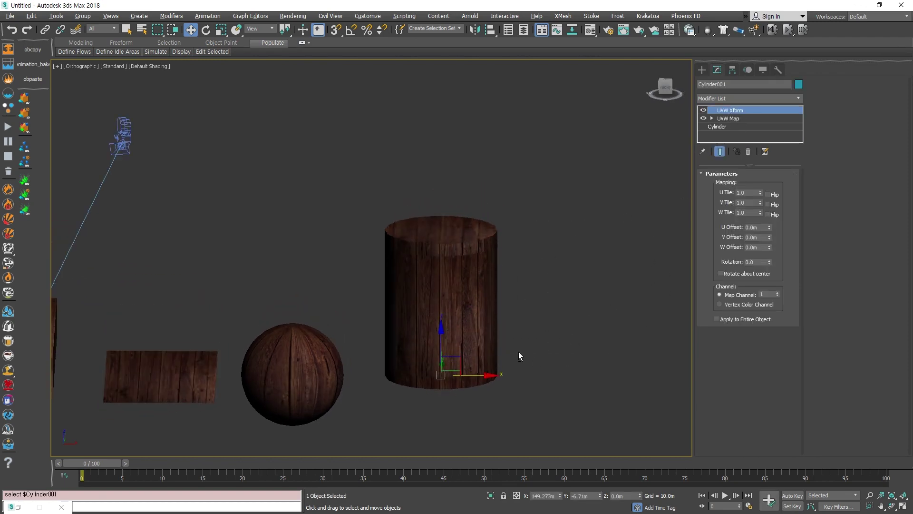
mouse_move(518, 356)
alt+middle_down()
mouse_move(522, 306)
mouse_move(509, 359)
alt+middle_up()
scroll(477, 326, up, 4)
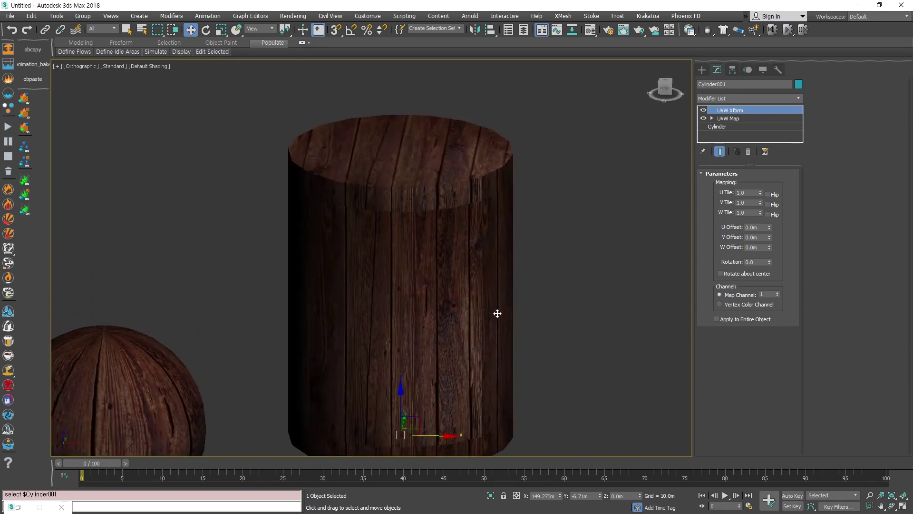
scroll(559, 340, down, 2)
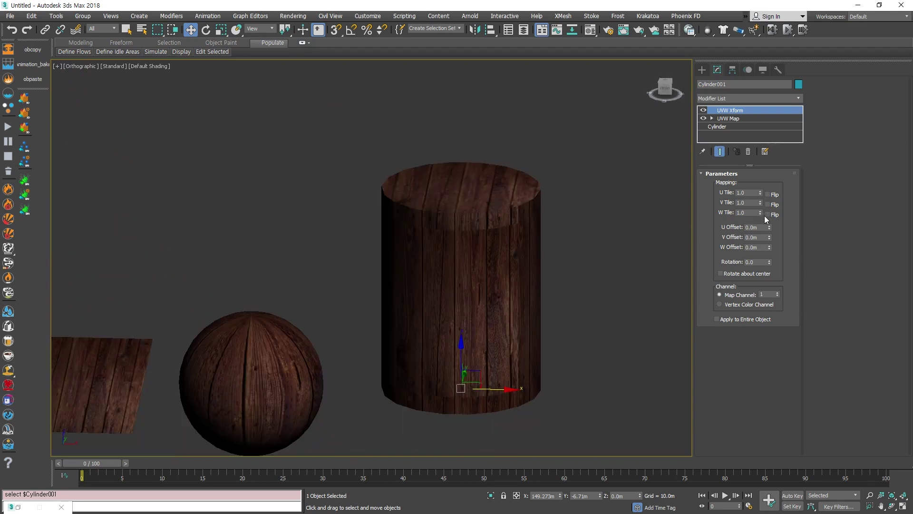
Try a different U Tile value in the cylinder's UVW Xform and undo the change
drag(760, 192, 760, 159)
key(ctrl+z)
alt+middle_drag(595, 299, 570, 410)
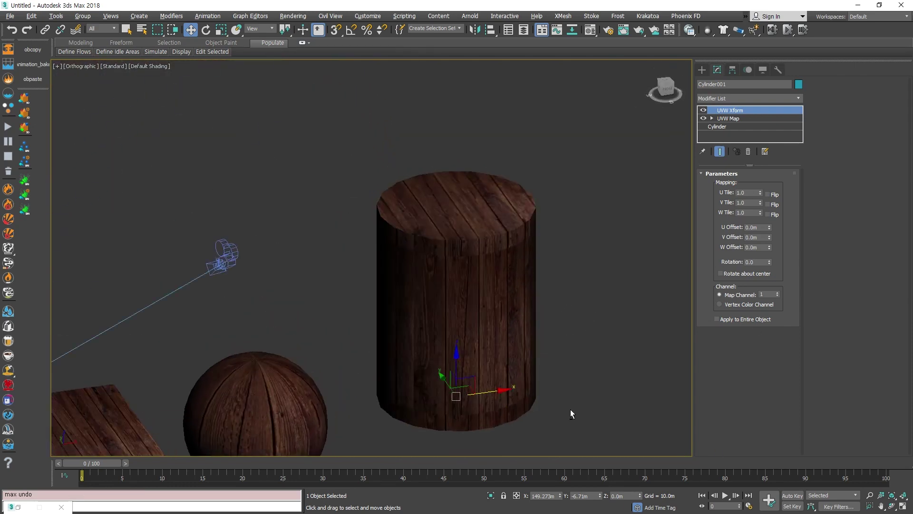
Reselect the cylinder and add a second UVW Map modifier above the UVW Xform
click(630, 333)
click(462, 312)
click(799, 99)
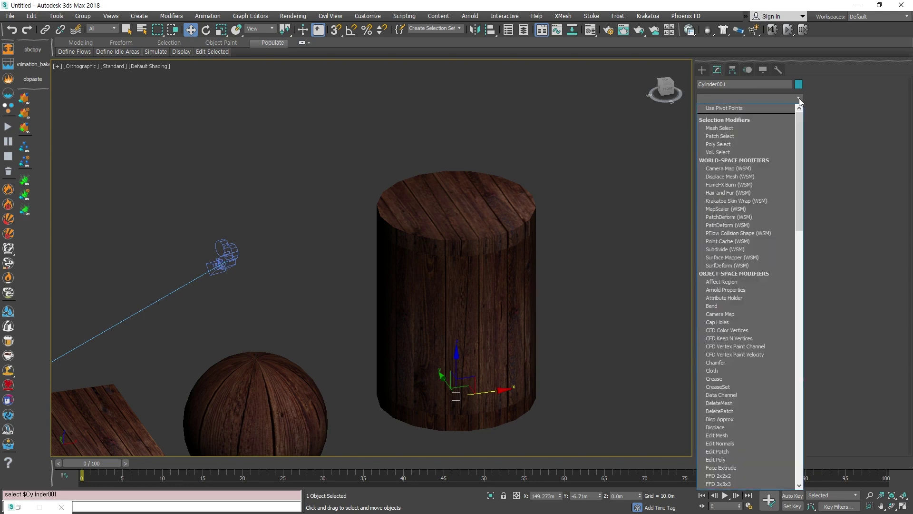
key(u)
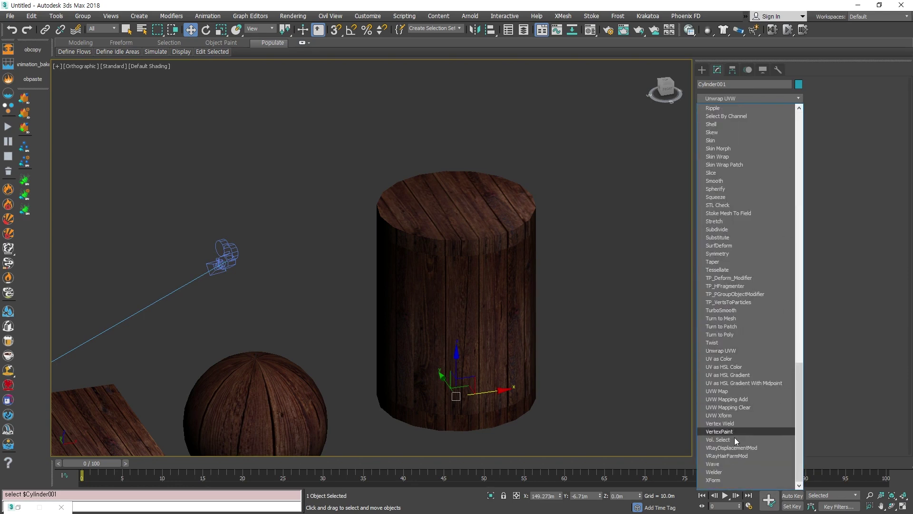
click(740, 390)
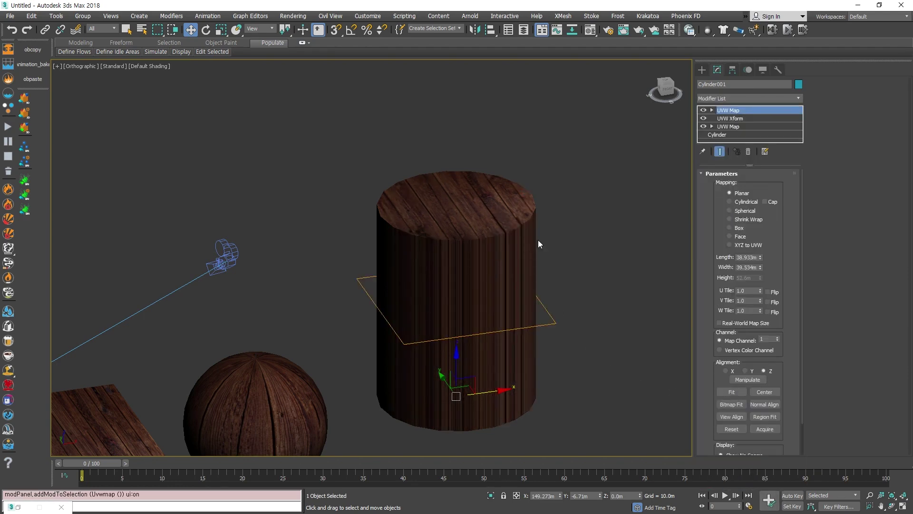
Try Spherical mapping on the cylinder's upper UVW Map, then switch it to capped Cylindrical mapping and fit it to the object
click(745, 211)
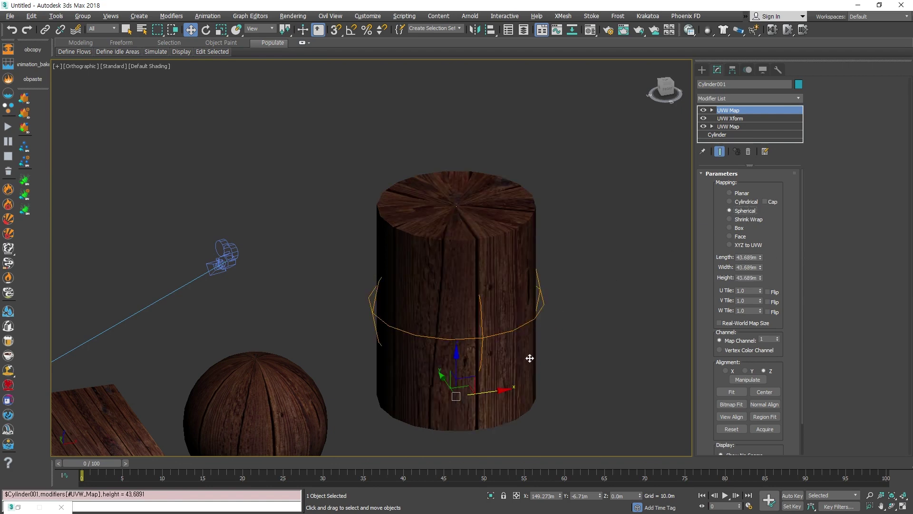
alt+middle_drag(530, 358, 504, 342)
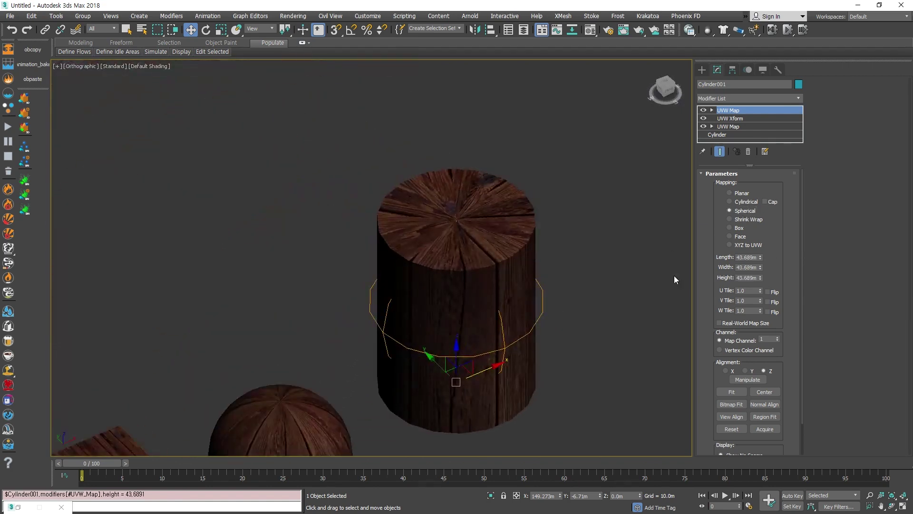
click(745, 202)
alt+middle_drag(538, 353, 535, 333)
click(771, 201)
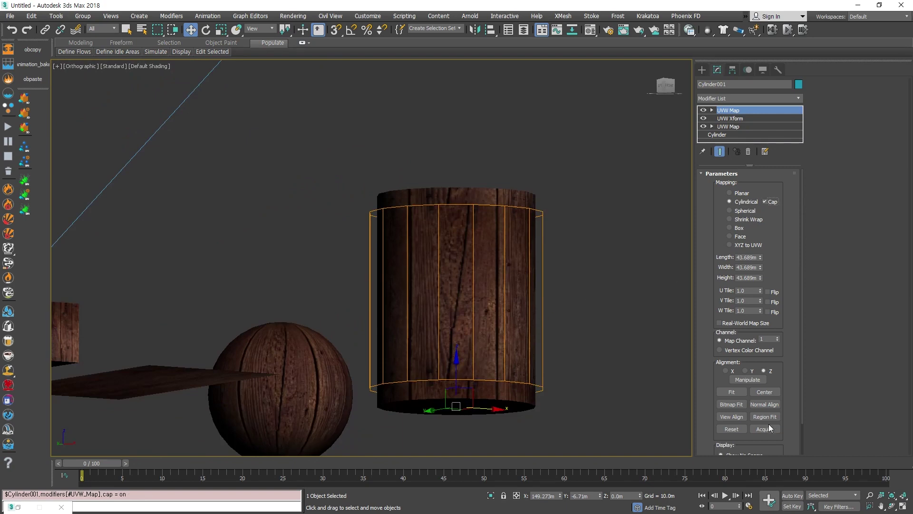
click(739, 389)
alt+middle_drag(649, 350, 557, 382)
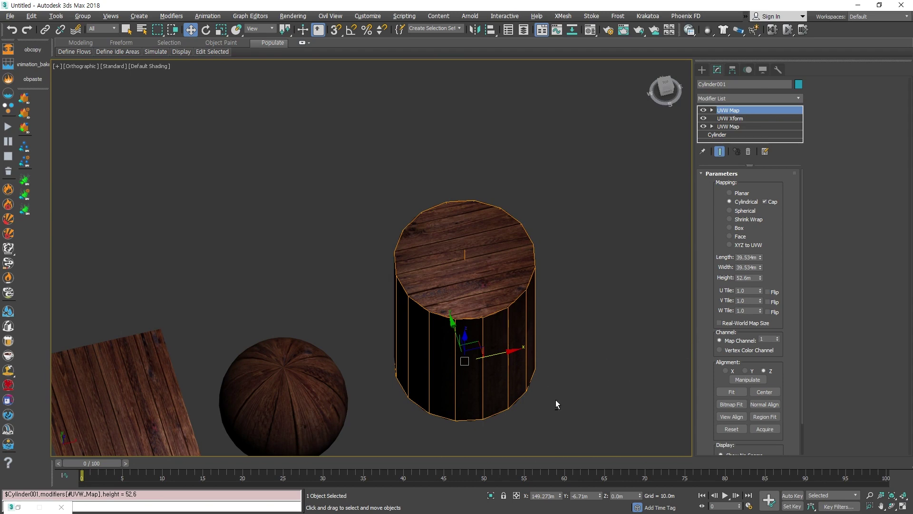
alt+middle_drag(555, 399, 570, 351)
Delete the upper UVW Map and the UVW Xform from the cylinder's modifier stack
click(723, 118)
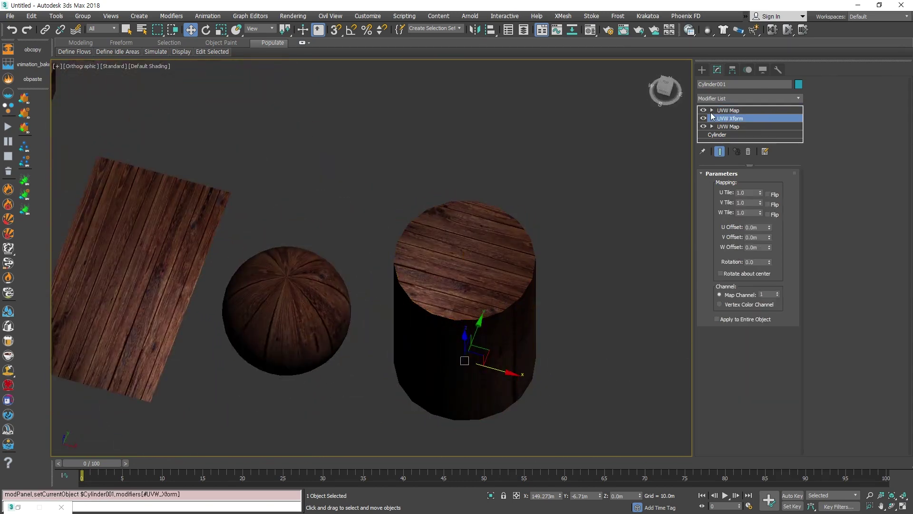
click(704, 109)
click(738, 111)
click(748, 151)
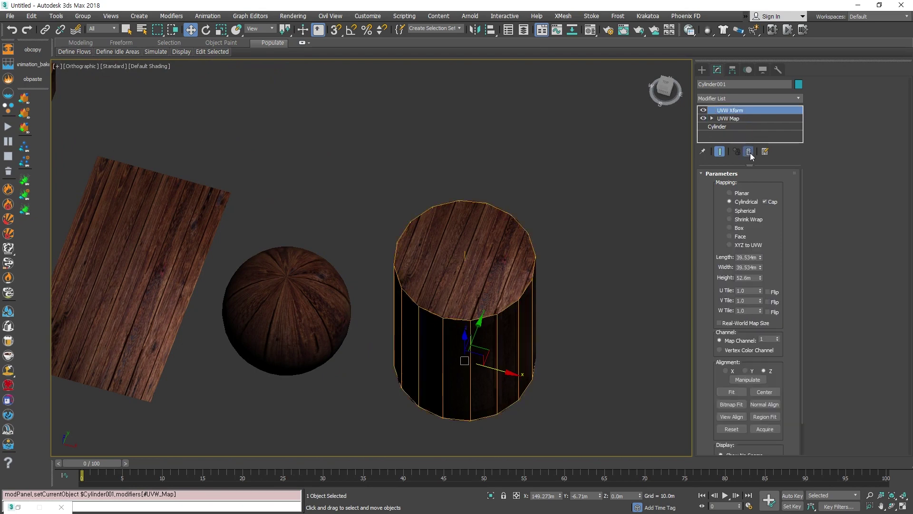
click(748, 151)
Set the cylinder's remaining UVW Map to Cylindrical mapping and fit it to the object
alt+middle_drag(556, 340, 586, 309)
click(745, 201)
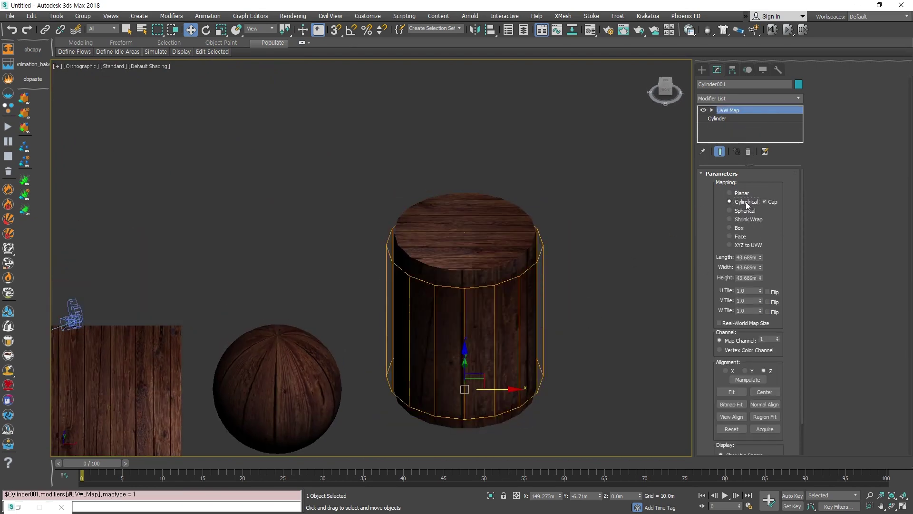
click(598, 341)
click(533, 306)
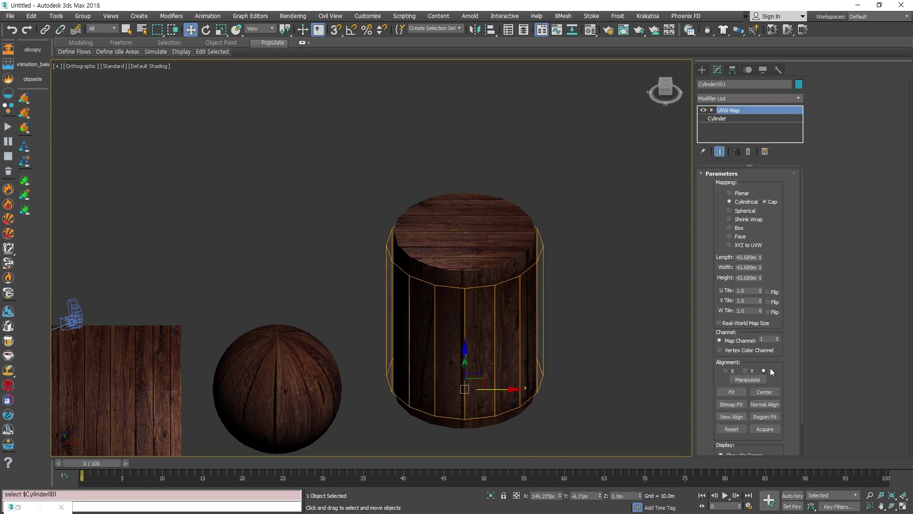
click(732, 392)
click(603, 381)
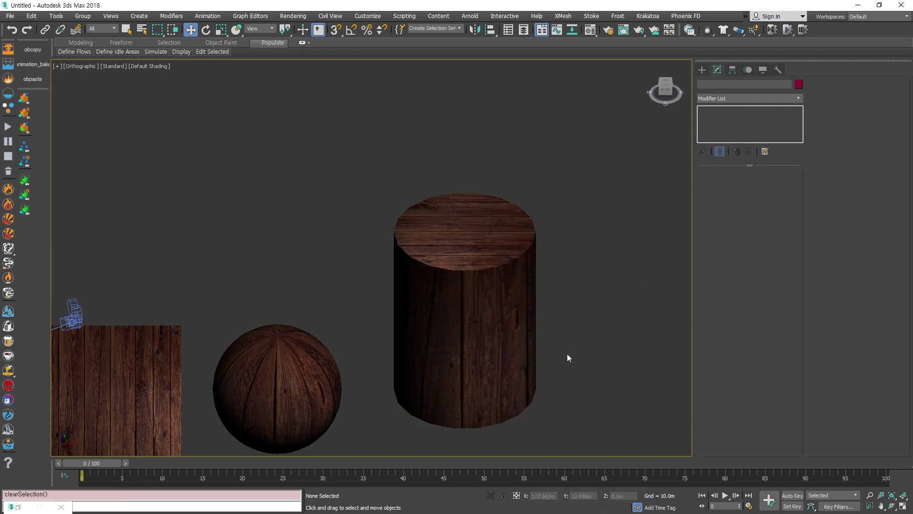
Select all objects in the wood-textured primitives scene and delete them
scroll(529, 304, down, 3)
scroll(474, 356, up, 1)
drag(557, 403, 259, 283)
click(564, 319)
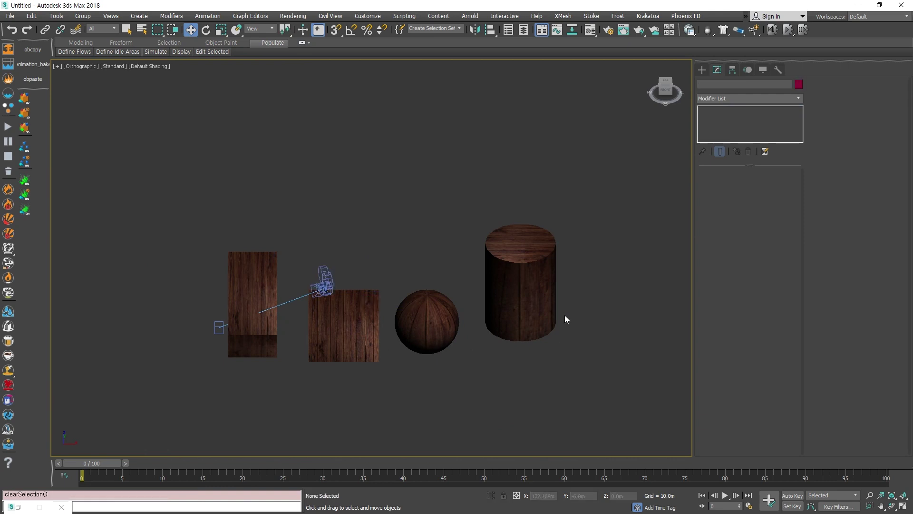
drag(578, 238, 222, 387)
click(547, 389)
key(ctrl+a)
key(Delete)
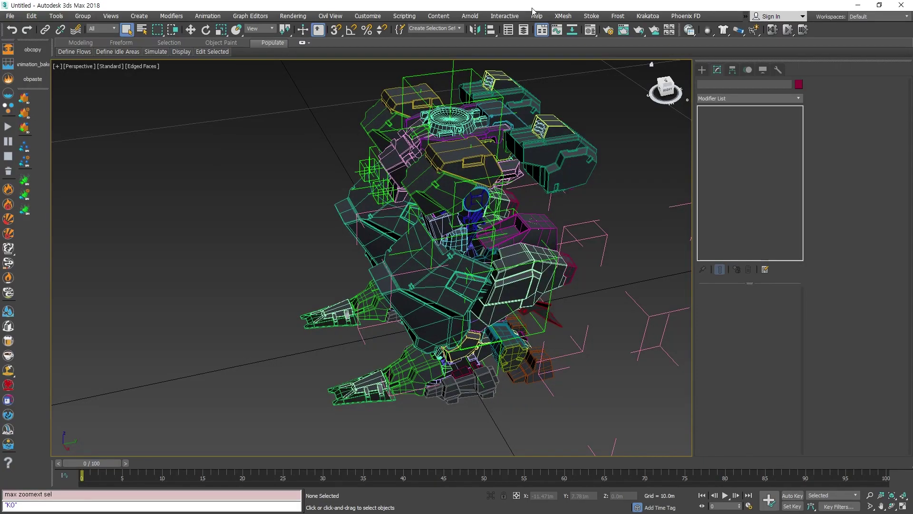
Examine the mech model's parts from above, the front and the side
alt+middle_drag(533, 314, 477, 277)
scroll(476, 276, down, 5)
alt+middle_drag(462, 330, 410, 371)
click(378, 274)
key(z)
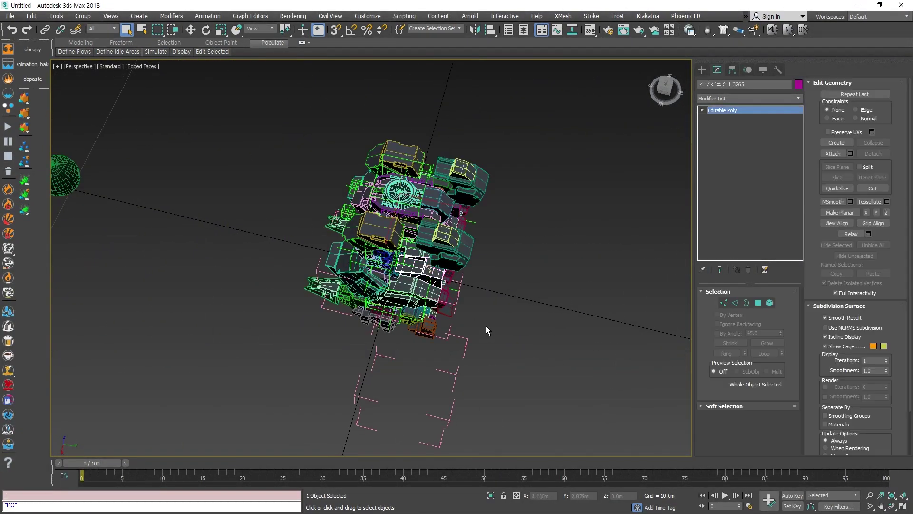
alt+middle_drag(486, 327, 408, 292)
scroll(510, 314, down, 5)
alt+middle_drag(556, 319, 338, 357)
scroll(428, 284, up, 8)
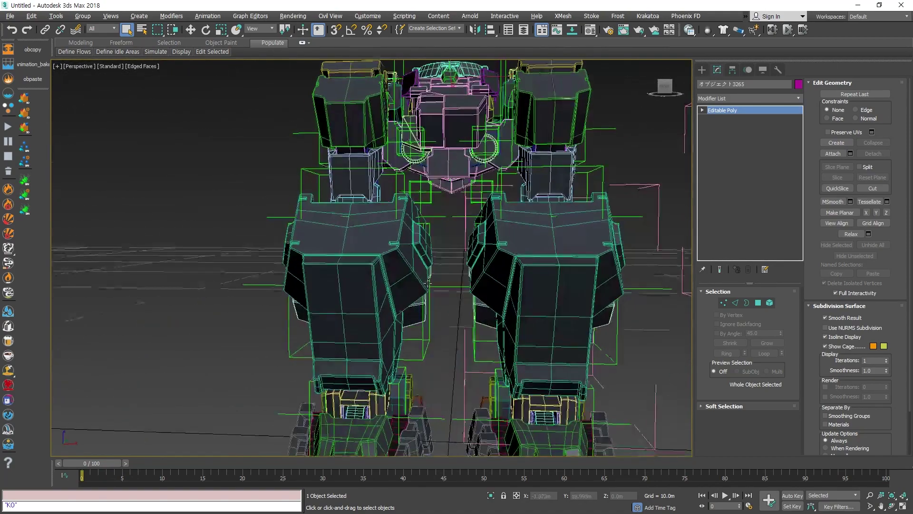
scroll(428, 284, down, 5)
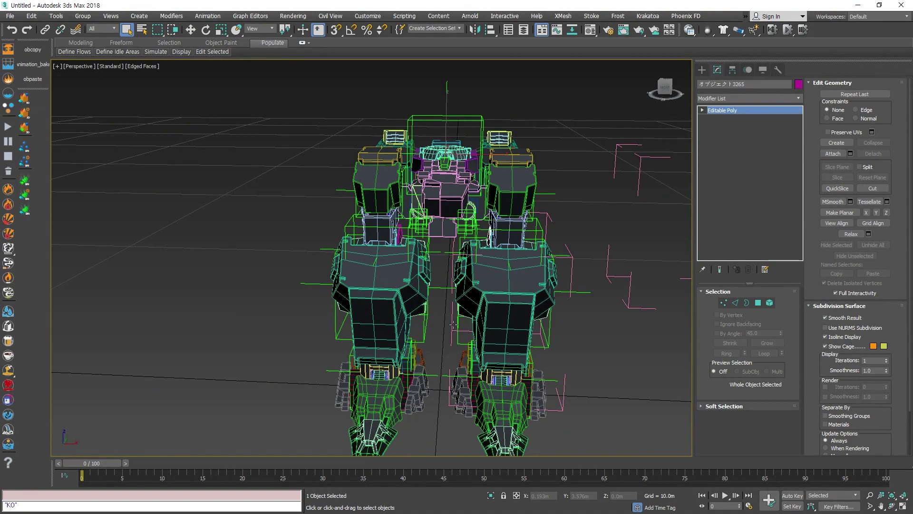
alt+middle_drag(463, 307, 417, 276)
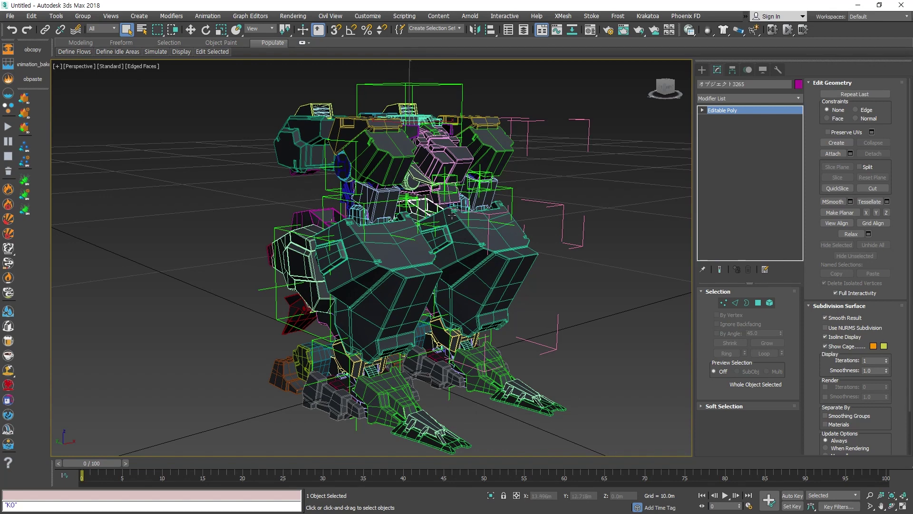
Select one of the mech's leg armour groups, frame it, and view it within the whole mech
click(410, 277)
key(z)
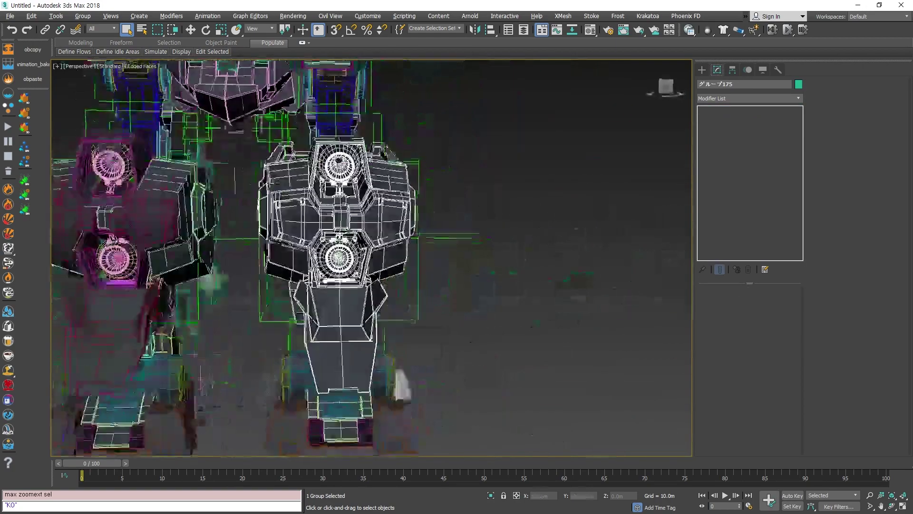
scroll(518, 241, down, 5)
alt+middle_drag(518, 241, 402, 247)
scroll(494, 236, down, 4)
alt+middle_drag(570, 238, 523, 226)
scroll(542, 229, up, 4)
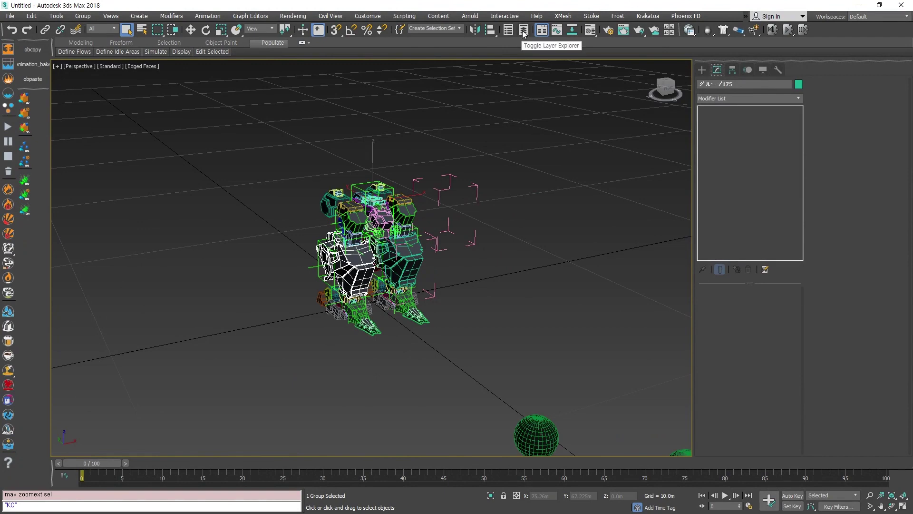
Open the Layer Explorer and collapse the AC_main_OB_leg and レイヤ001 layers
click(523, 31)
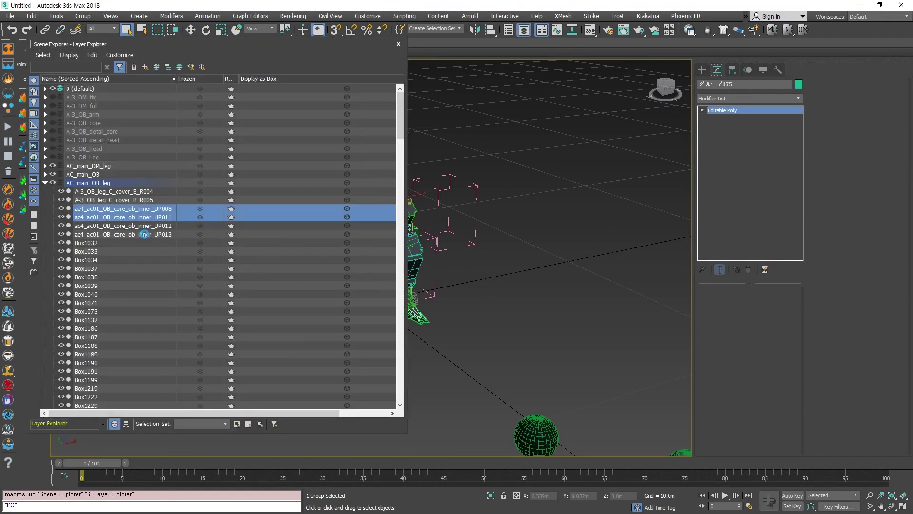
click(144, 234)
click(45, 183)
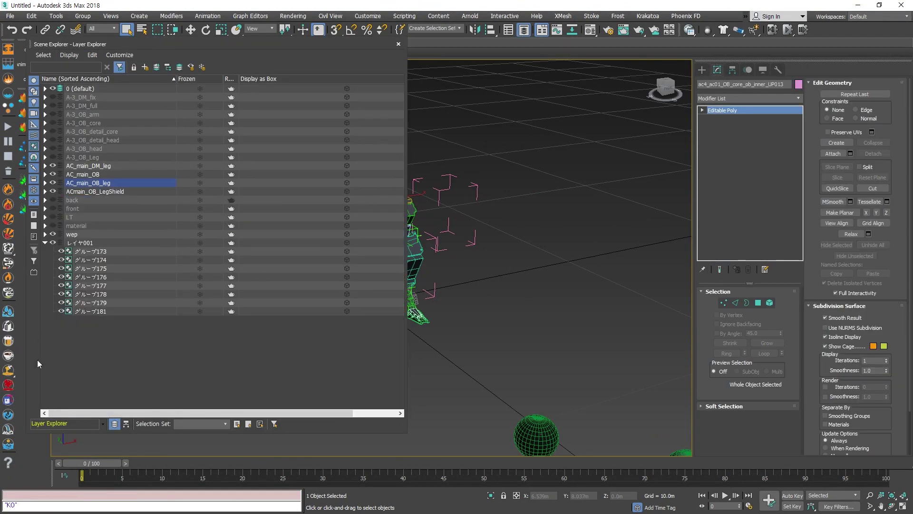
click(38, 363)
click(45, 243)
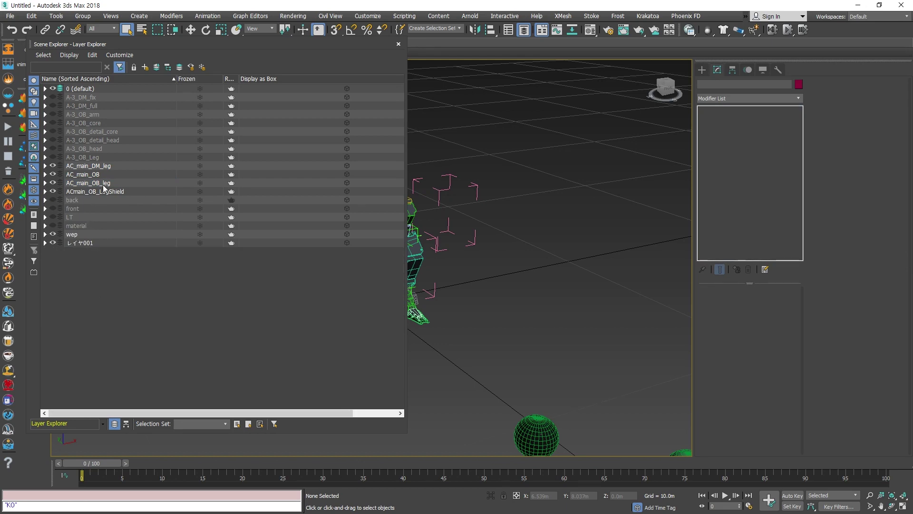
Show the A-3_OB_Leg layer to view its mech, and hide the layer again
middle_drag(510, 321, 647, 341)
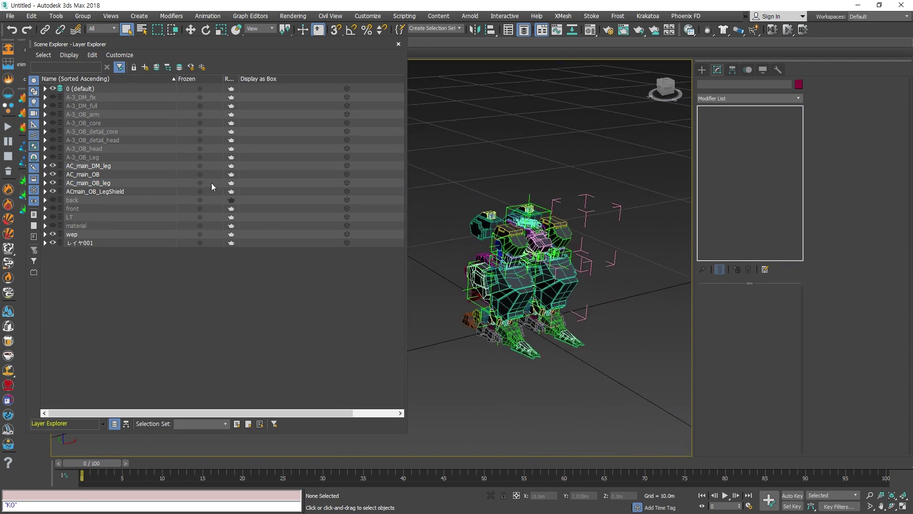
click(53, 157)
middle_drag(620, 316, 466, 345)
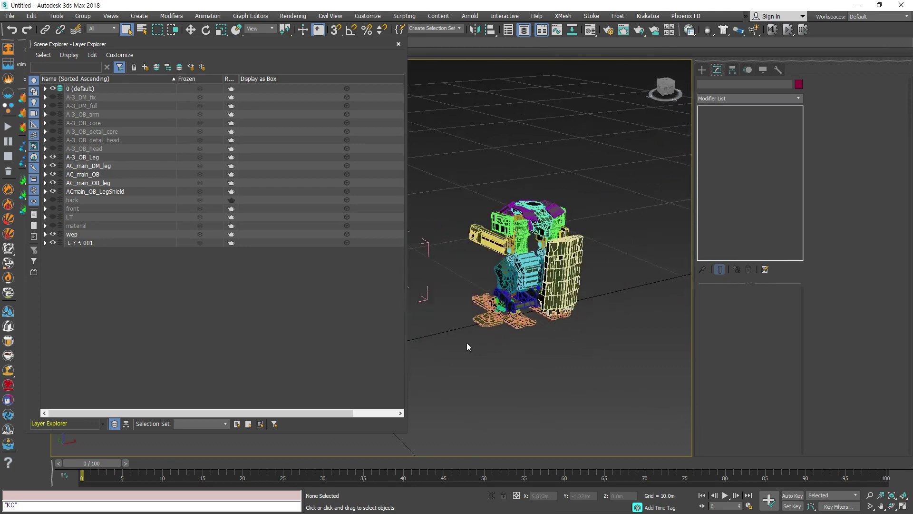
click(53, 157)
Select the main mech's shoulder armour group to locate it in the layer list, and clear the selection
middle_drag(452, 287, 656, 300)
click(523, 282)
scroll(523, 282, up, 3)
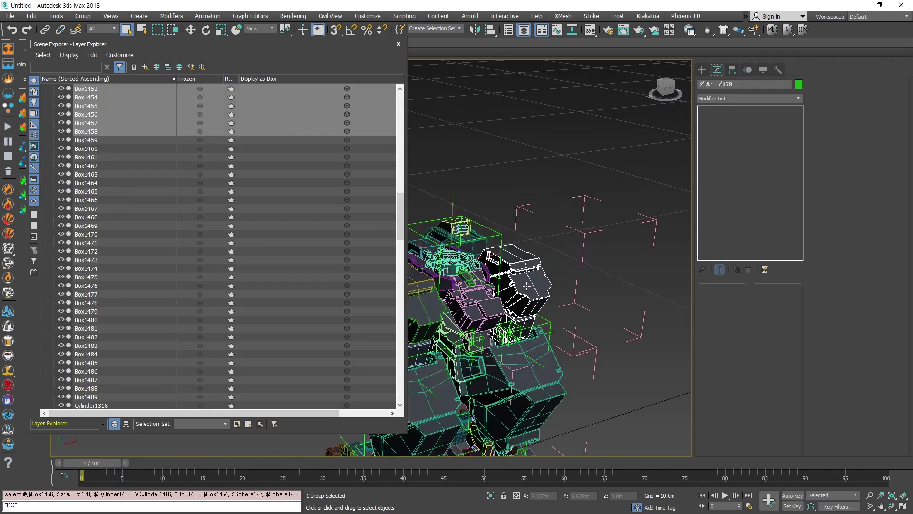
scroll(523, 282, down, 1)
click(422, 185)
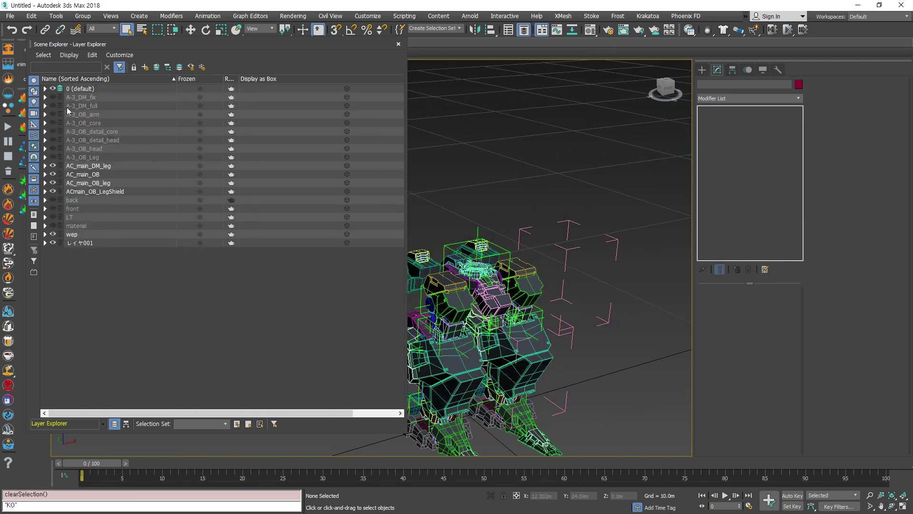
Expand the wep layer, show its objects 01, 1 and bal, and view the rifle model
click(45, 234)
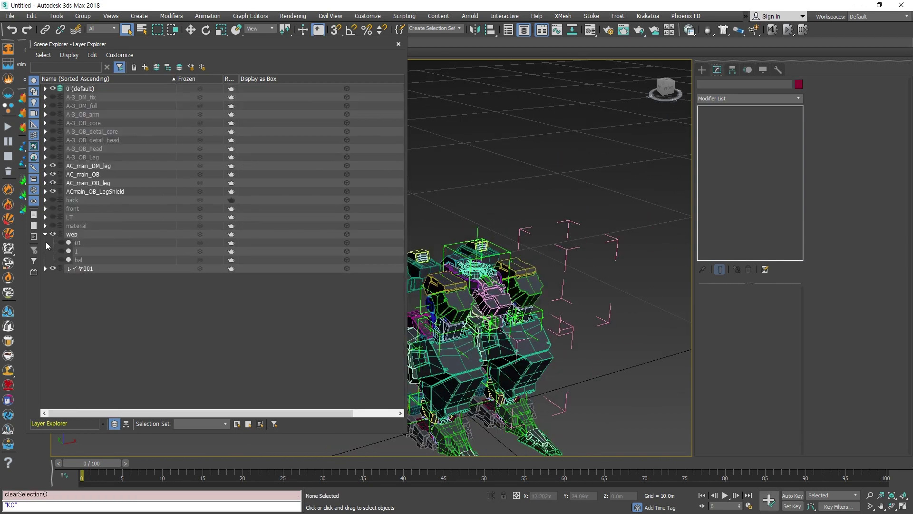
middle_drag(423, 425, 746, 248)
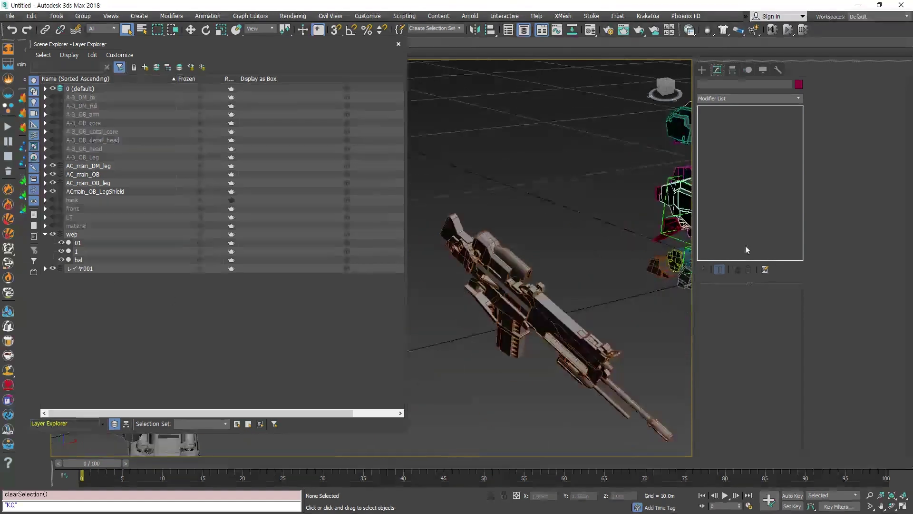
click(524, 346)
middle_drag(524, 346, 573, 324)
alt+middle_drag(619, 331, 563, 335)
Look through the contents of the AC_main_OB layer, collapse it, and view the main mech
click(51, 189)
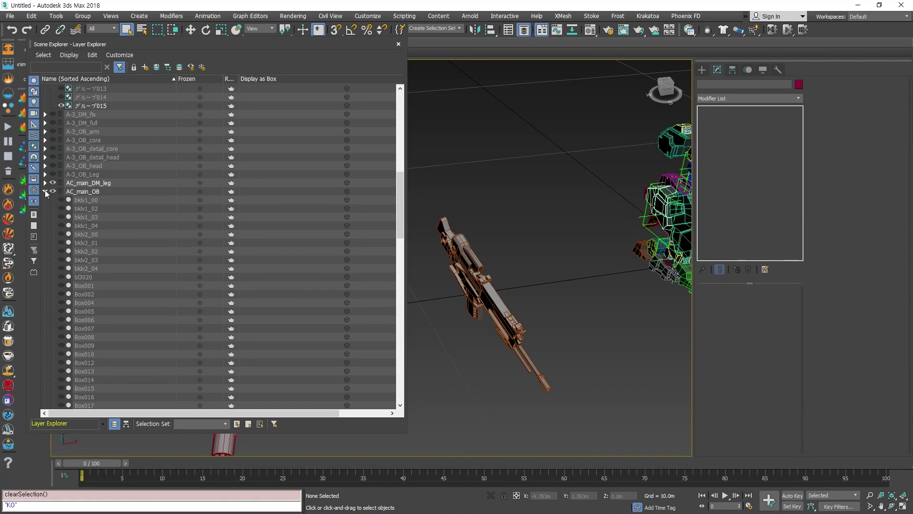
click(45, 191)
alt+middle_drag(627, 287, 562, 350)
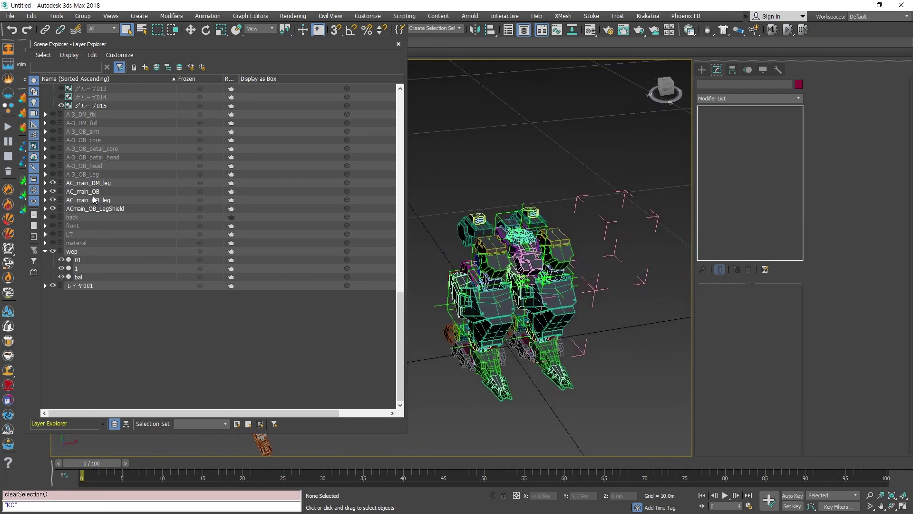
Show the A-3_OB_Leg layer with its list collapsed and move the Layer Explorer out of the viewport
click(46, 174)
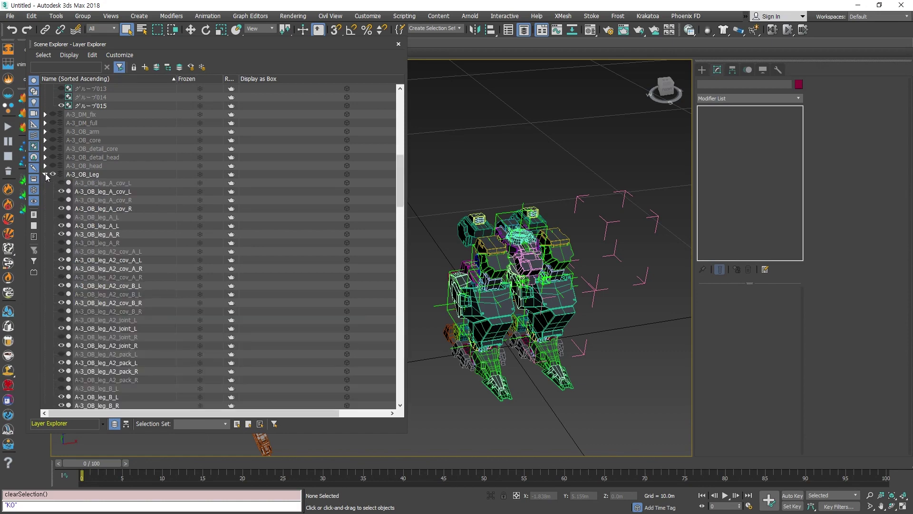
click(45, 174)
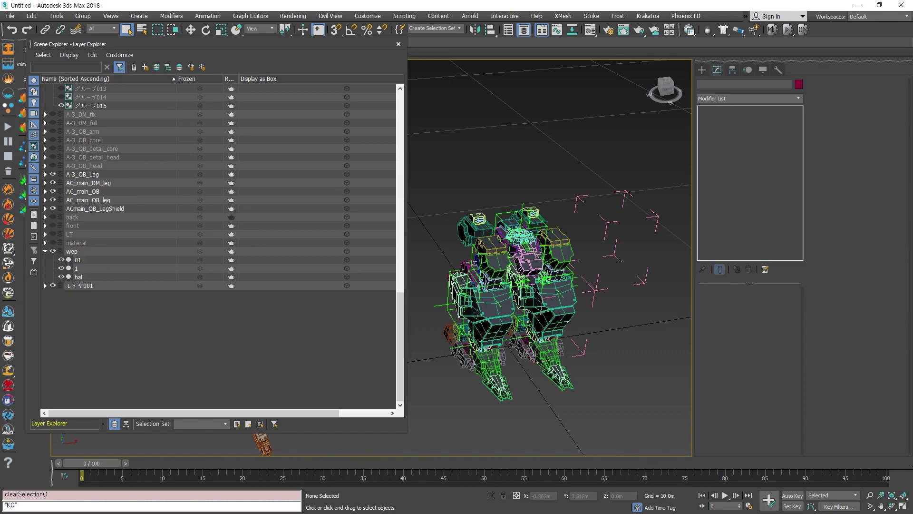
key(z)
drag(153, 47, 0, 47)
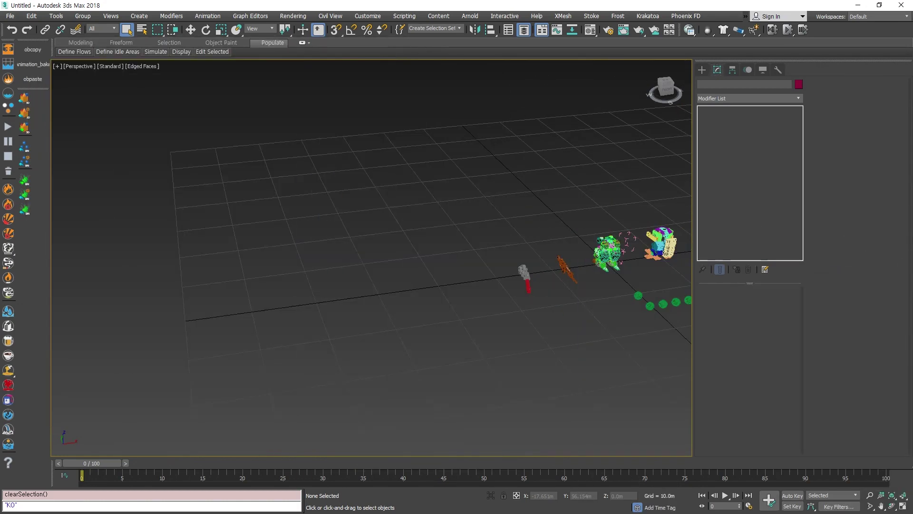
key(z)
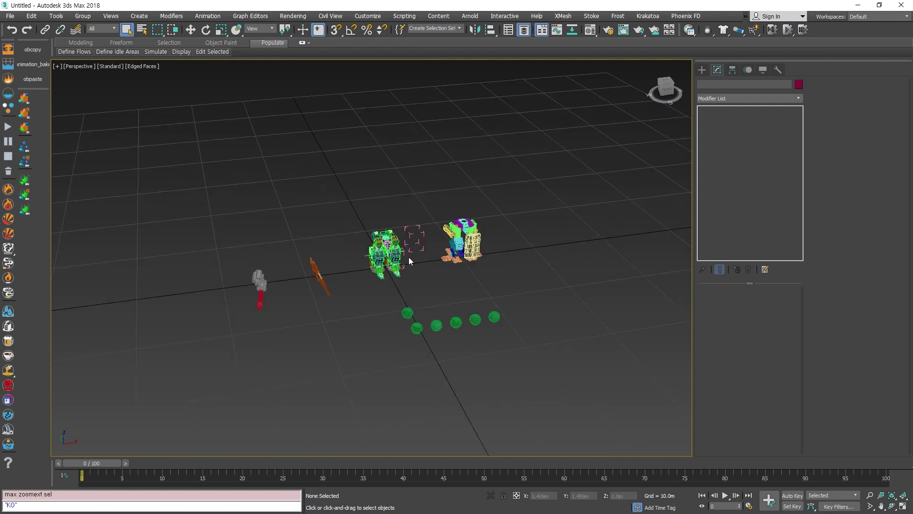
Delete the second mech with the leg shield that stands beside the main mech
scroll(419, 258, up, 4)
click(526, 263)
alt+middle_drag(526, 263, 628, 287)
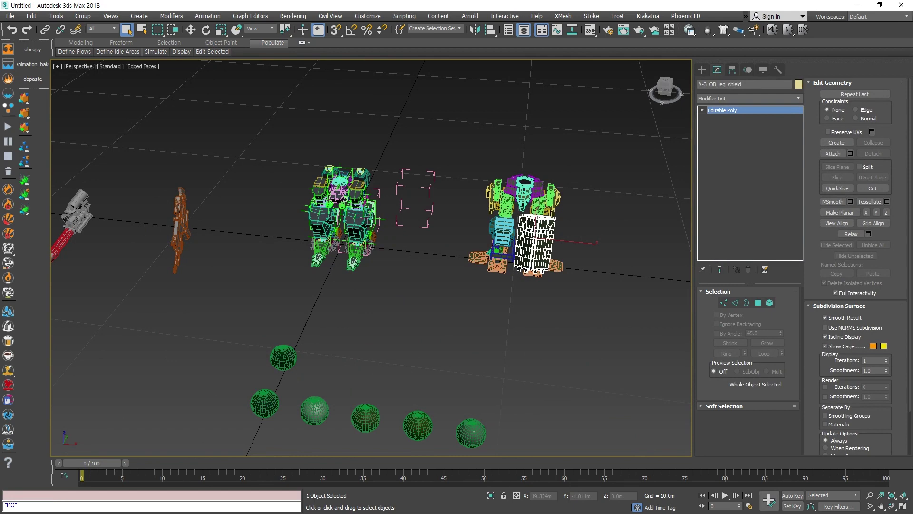
key(Delete)
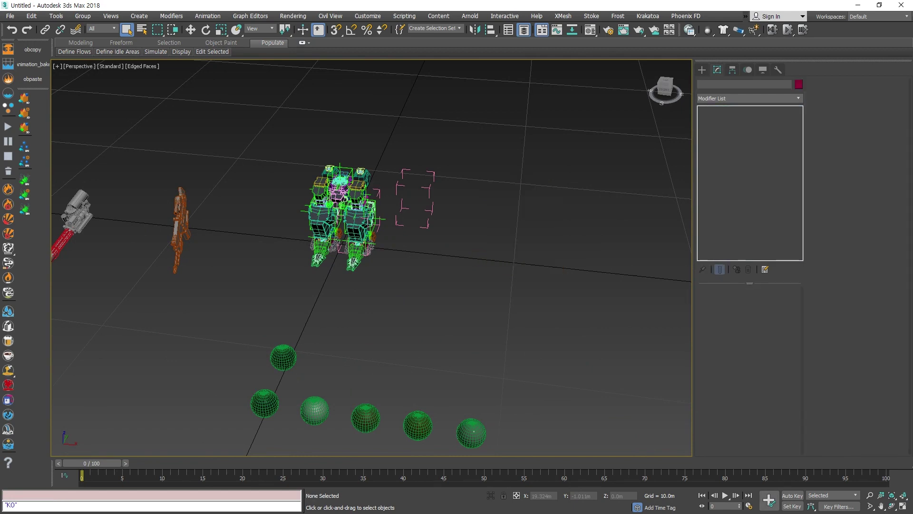
Restore the deleted leg shields in front of the main mech and beside the rifle
middle_drag(365, 271, 486, 286)
click(343, 238)
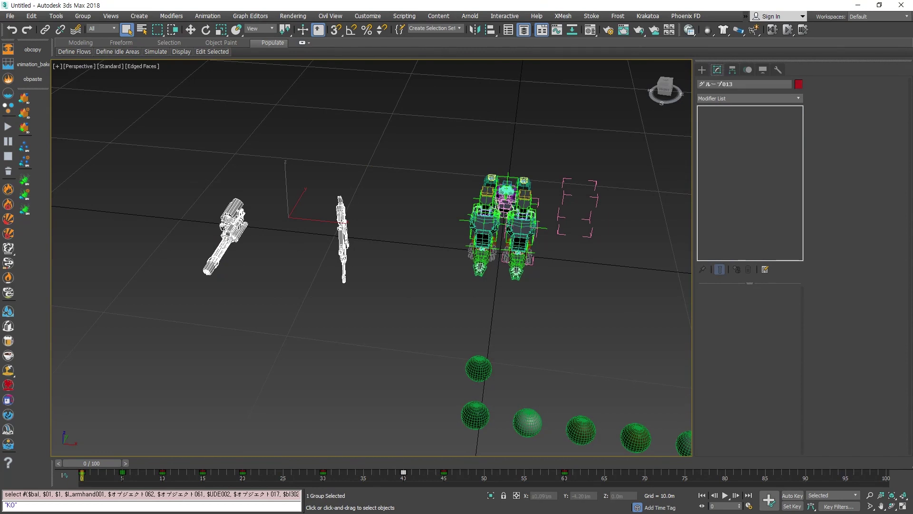
key(ctrl+d)
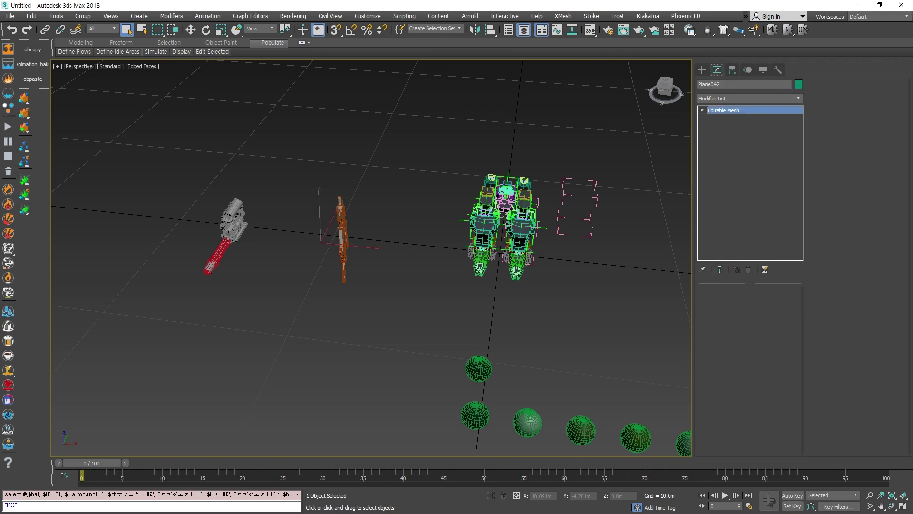
key(Delete)
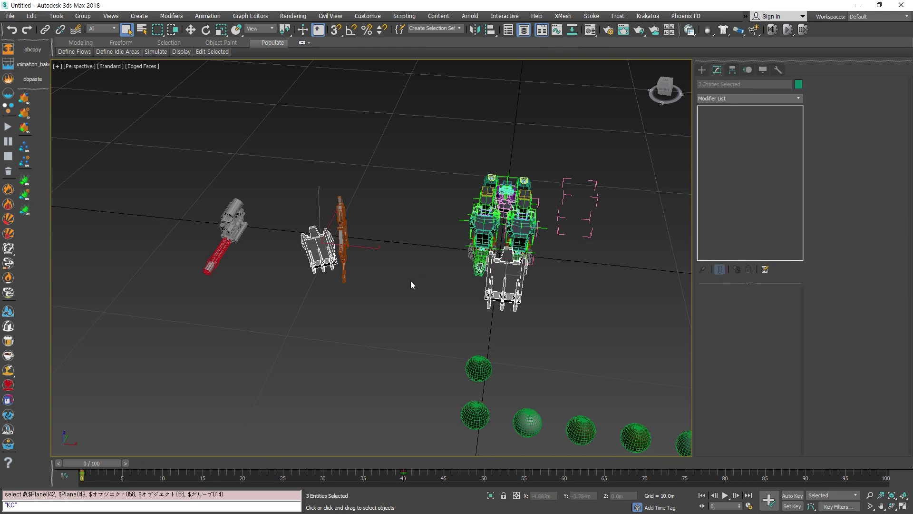
Select the leg shield group in front of the mech and view it and the copy beside the rifle up close
alt+middle_drag(410, 281, 375, 325)
click(374, 325)
click(448, 326)
key(z)
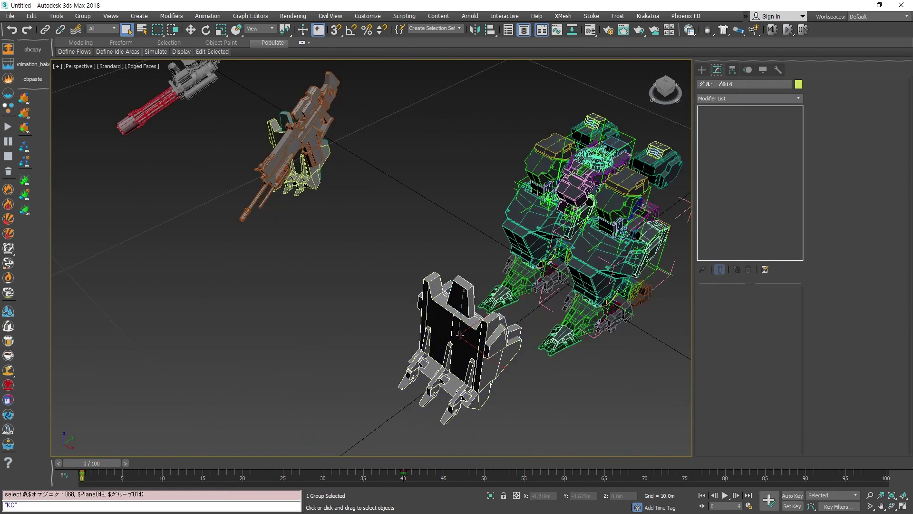
alt+middle_drag(597, 317, 505, 313)
scroll(475, 310, down, 5)
middle_drag(359, 285, 528, 300)
scroll(476, 301, up, 5)
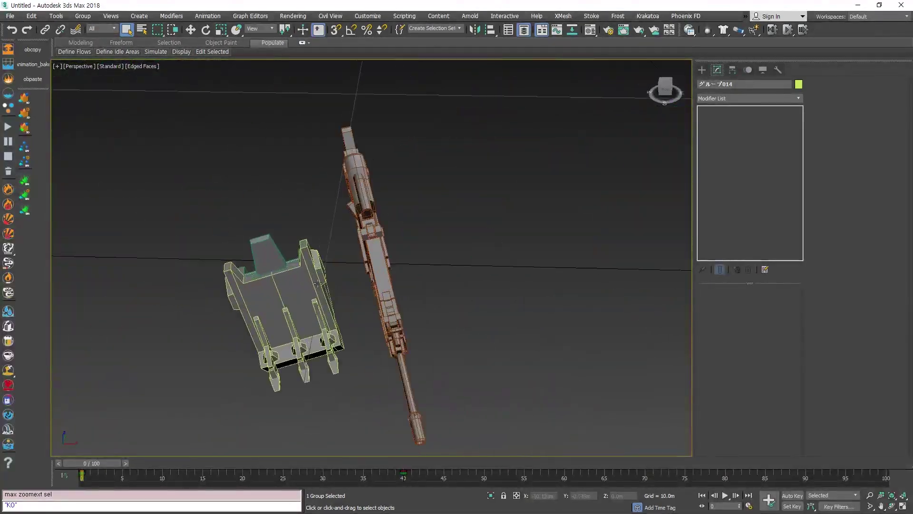
Select the shield mesh beside the rifle, compare it with the one in front of the mech, and clear the selection
click(321, 303)
alt+middle_drag(321, 303, 499, 323)
scroll(385, 248, up, 4)
scroll(391, 302, down, 6)
alt+middle_drag(393, 307, 344, 308)
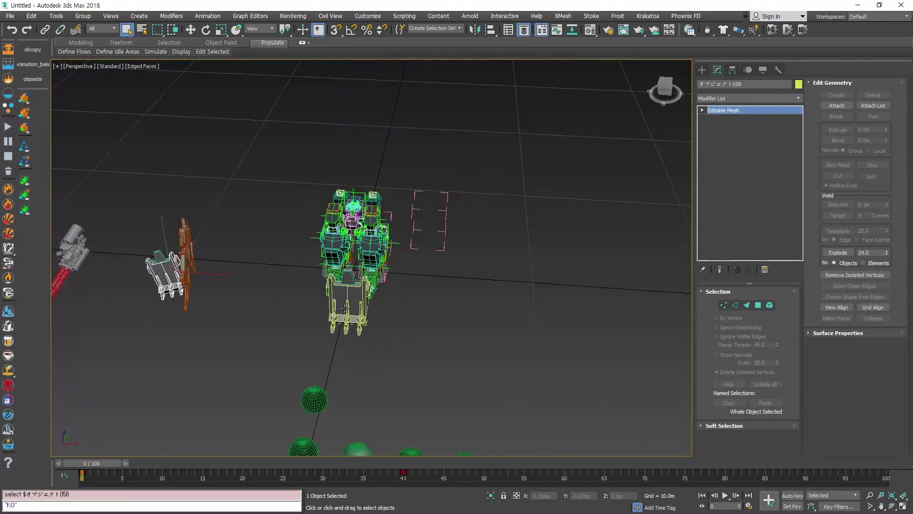
click(261, 318)
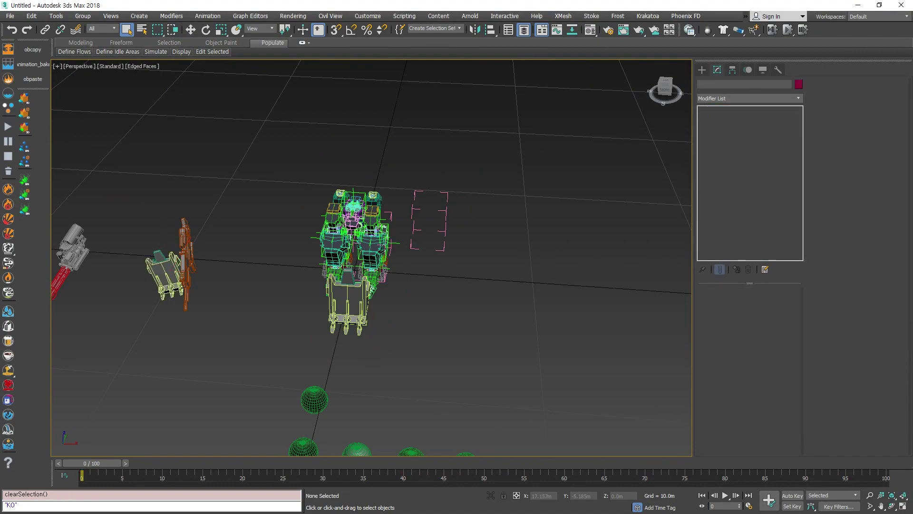
Select the leg shield group in front of the mech and view it from the side next to the mech's legs
scroll(351, 295, up, 5)
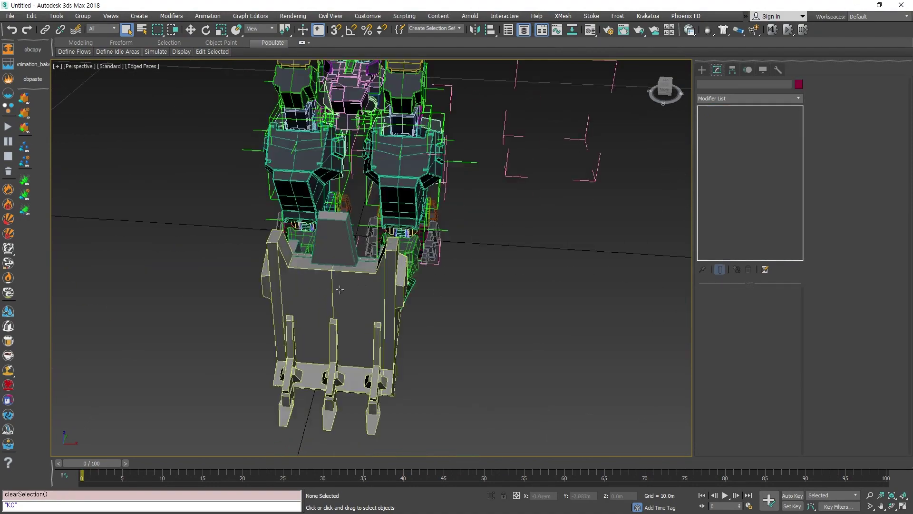
click(324, 287)
mouse_move(417, 311)
alt+middle_down()
mouse_move(343, 288)
mouse_move(251, 304)
mouse_move(227, 338)
mouse_move(427, 295)
mouse_move(421, 309)
alt+middle_up()
scroll(342, 290, down, 3)
middle_drag(264, 279, 318, 284)
alt+middle_drag(381, 295, 409, 290)
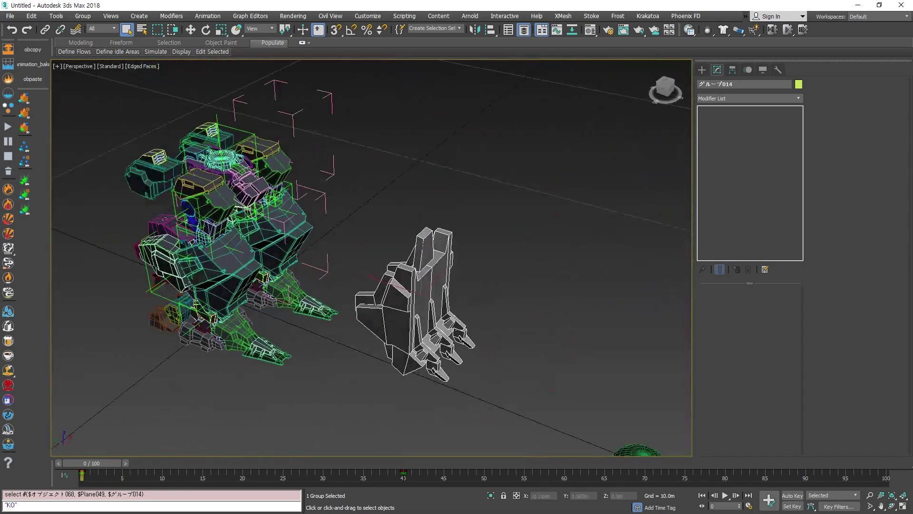
scroll(418, 173, down, 5)
scroll(324, 226, up, 8)
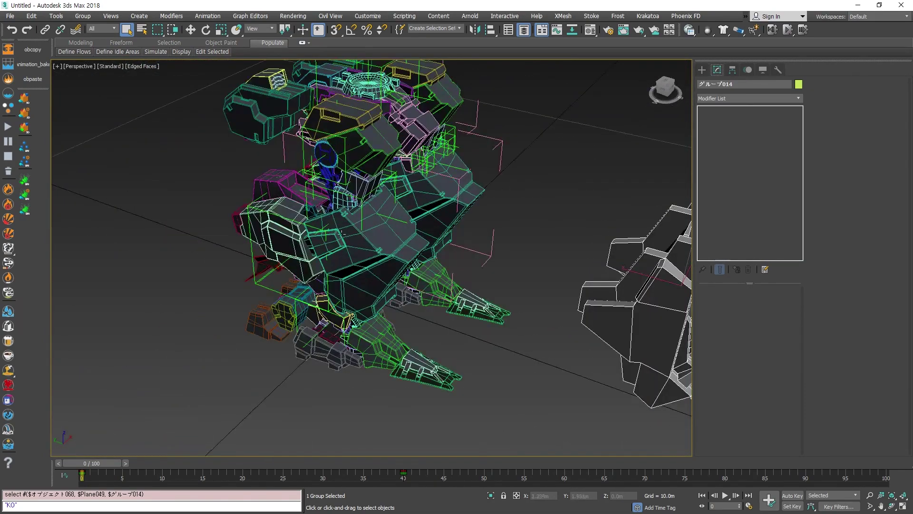
Examine the front of the leg shield group together with the mech's legs and feet
click(348, 268)
alt+middle_drag(395, 241, 522, 326)
click(522, 326)
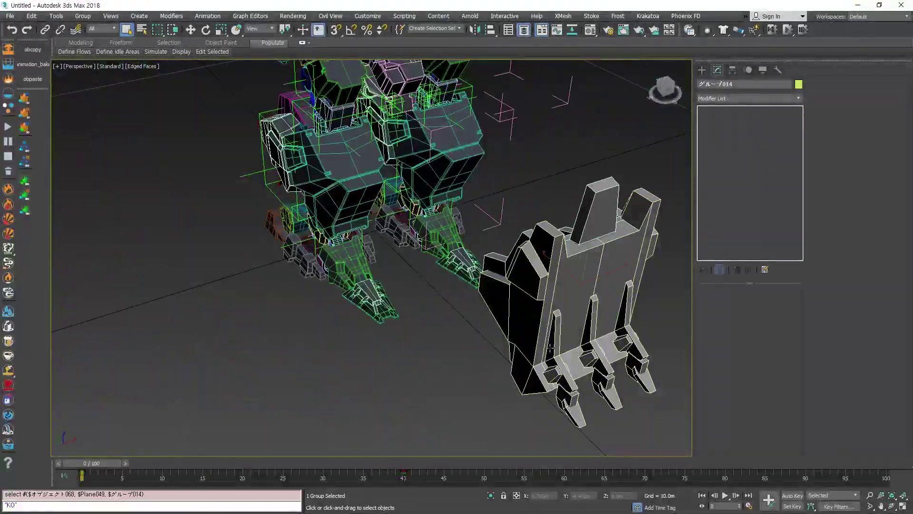
scroll(452, 317, down, 4)
alt+middle_drag(452, 316, 414, 344)
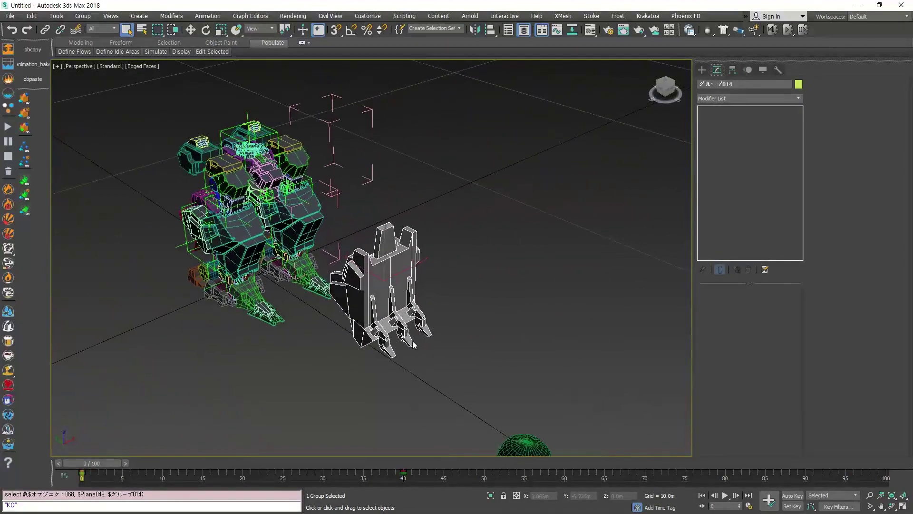
Select the mech's upper leg armor group and compare its shape with the leg shield in front
click(429, 383)
click(394, 290)
mouse_move(387, 279)
alt+middle_down()
mouse_move(354, 290)
mouse_move(391, 279)
alt+middle_up()
scroll(354, 290, up, 5)
middle_drag(269, 291, 423, 303)
click(309, 273)
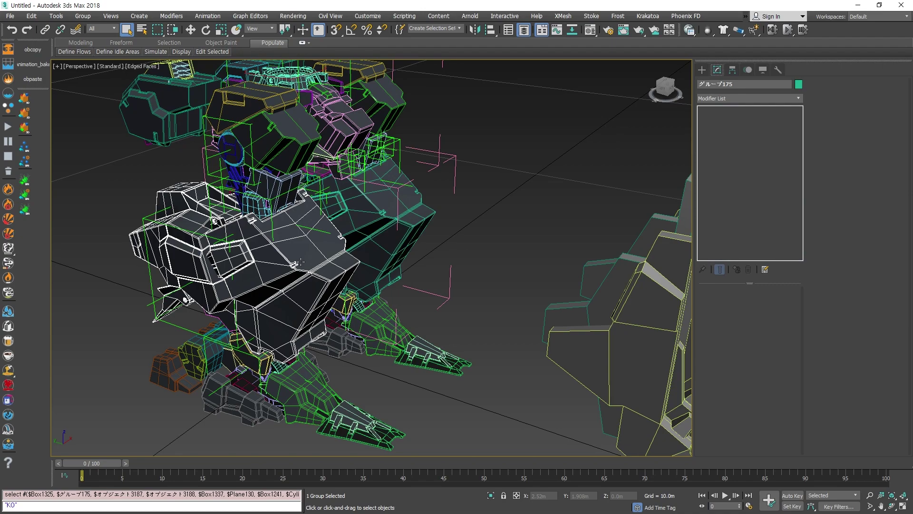
scroll(301, 262, down, 5)
scroll(356, 284, up, 4)
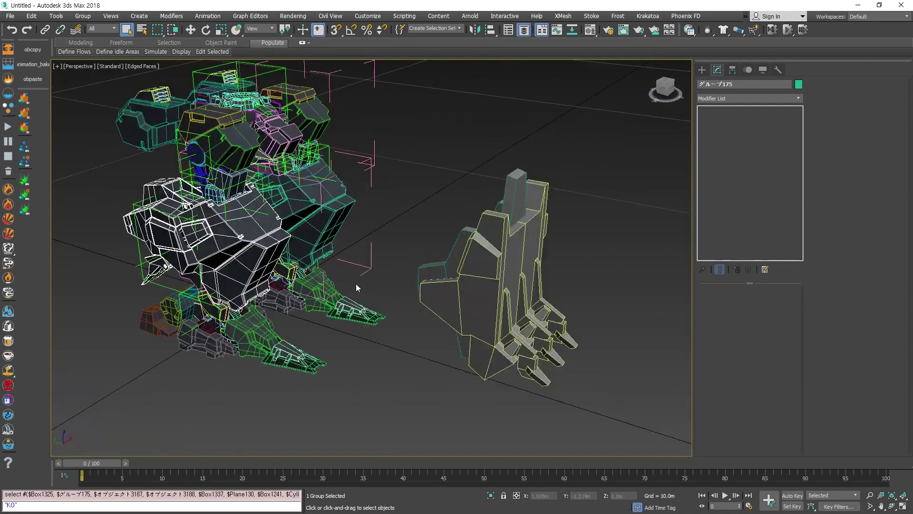
Reselect the leg shield group and inspect its claws, front plate and side profile
alt+middle_drag(356, 284, 376, 310)
middle_drag(335, 207, 440, 323)
middle_drag(458, 366, 419, 200)
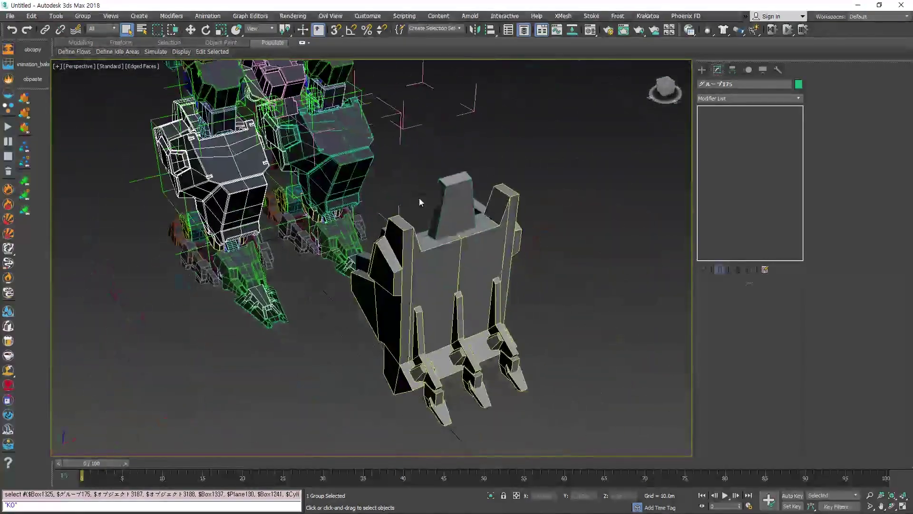
click(476, 335)
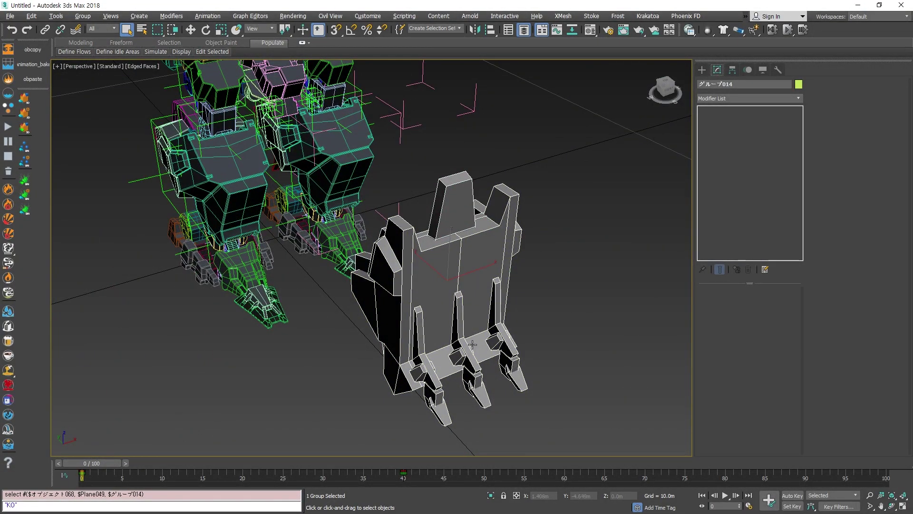
alt+middle_drag(472, 343, 482, 318)
click(563, 414)
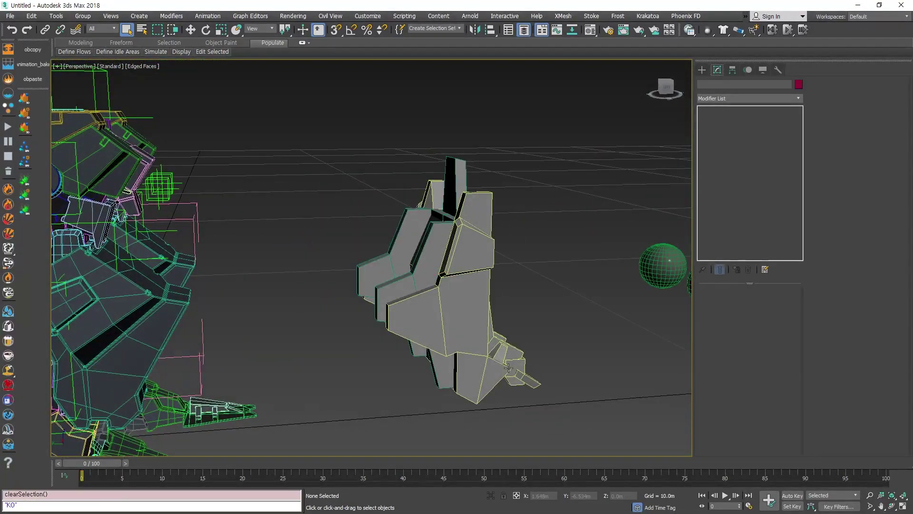
click(508, 368)
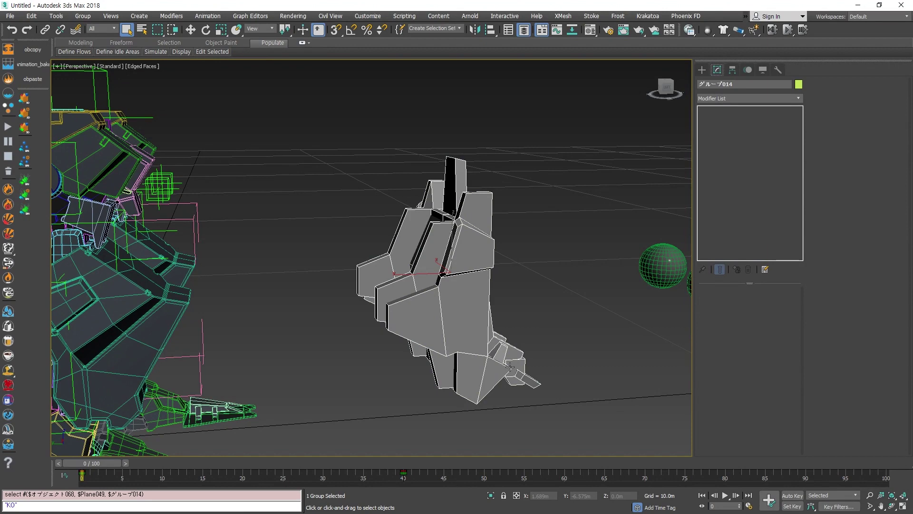
Delete the rifle, the gatling gun and the spare leg shield beside them
scroll(364, 438, down, 5)
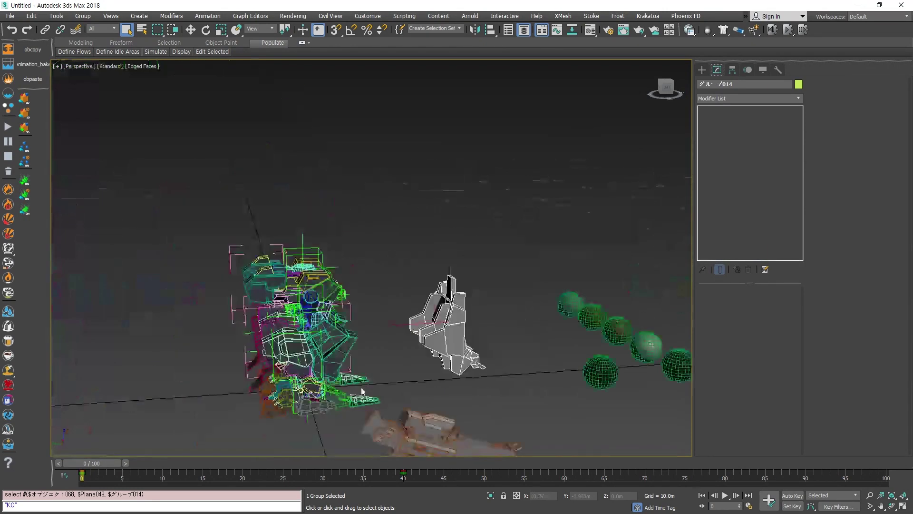
click(246, 419)
middle_drag(392, 433, 397, 264)
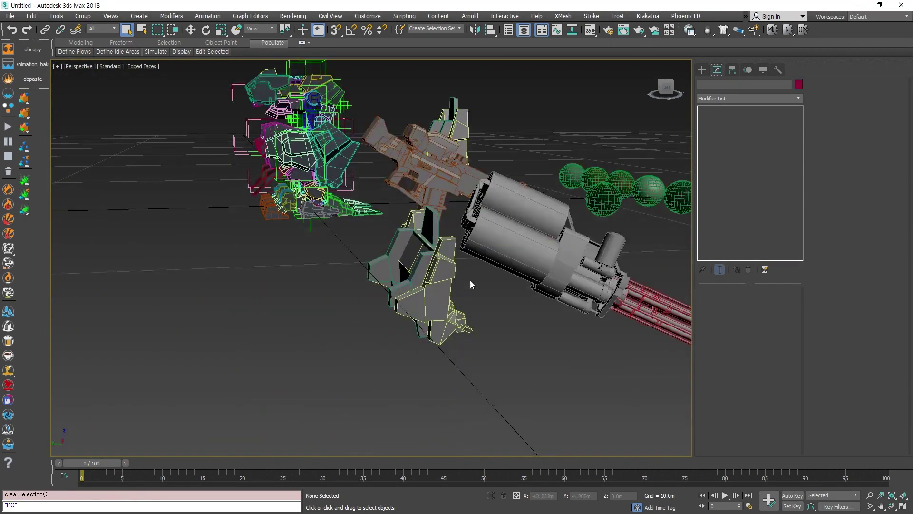
click(496, 267)
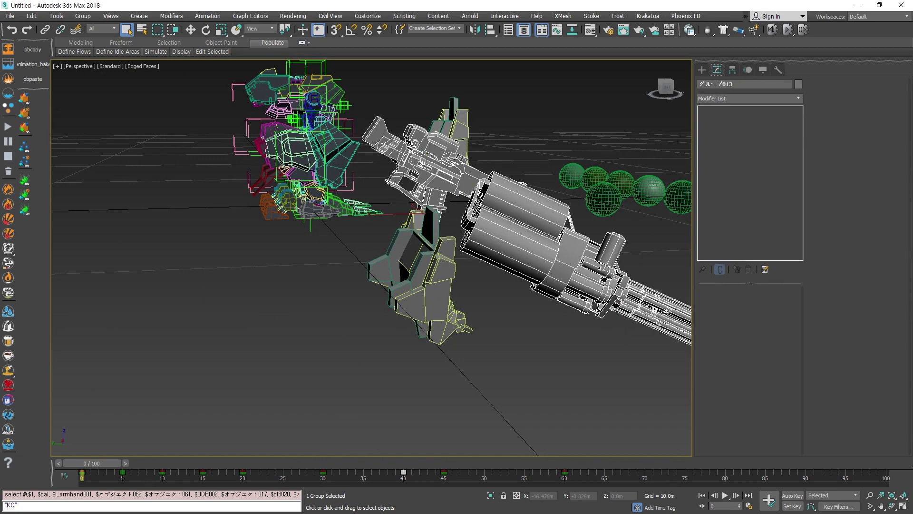
click(518, 367)
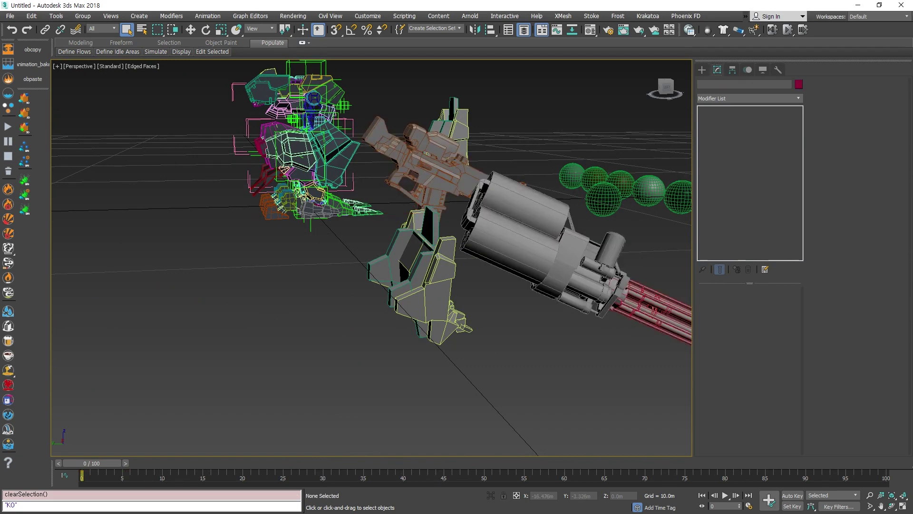
key(ctrl+z)
drag(481, 278, 416, 294)
alt+middle_drag(521, 261, 420, 271)
key(k)
key(Delete)
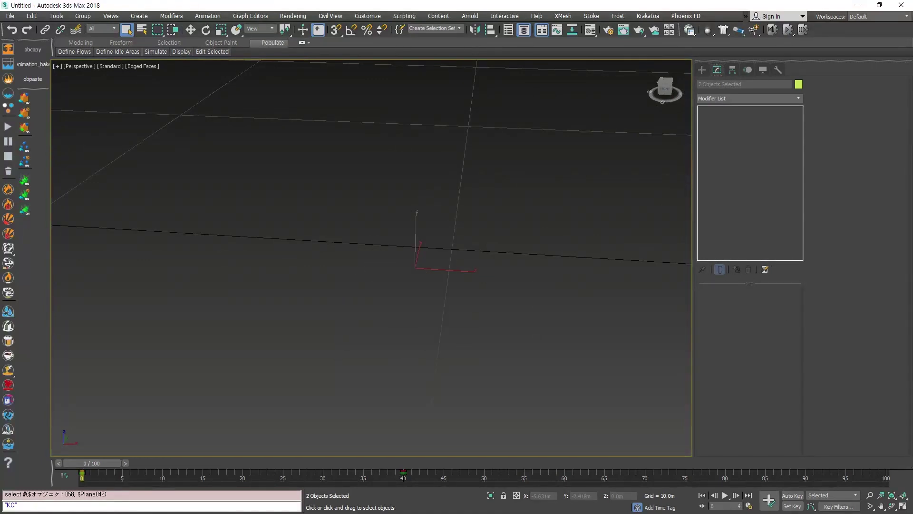
Delete the whole main mech standing behind the leg shield
middle_drag(584, 127, 245, 296)
scroll(244, 300, down, 4)
scroll(245, 303, up, 4)
click(244, 303)
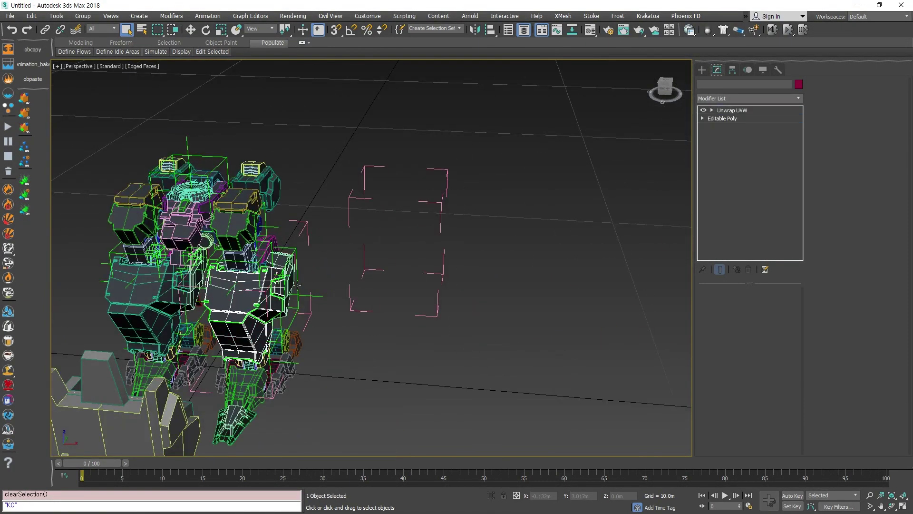
scroll(376, 285, down, 5)
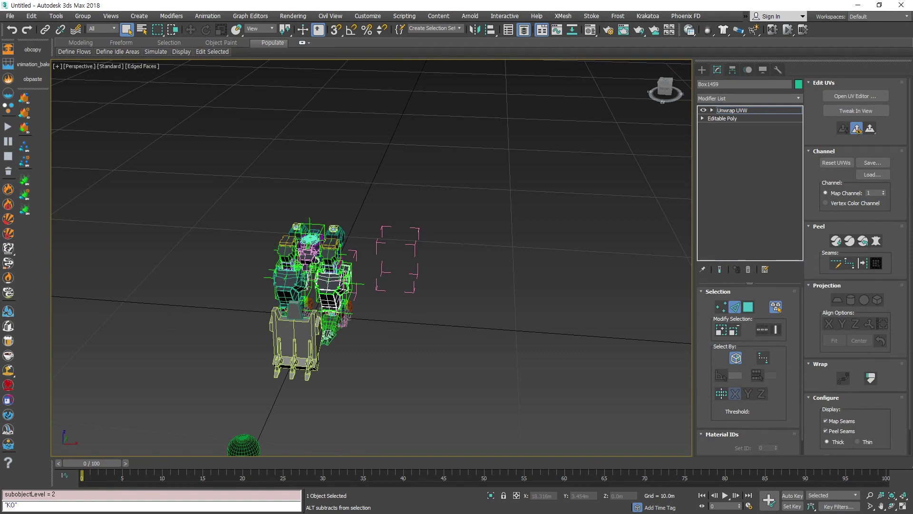
key(Delete)
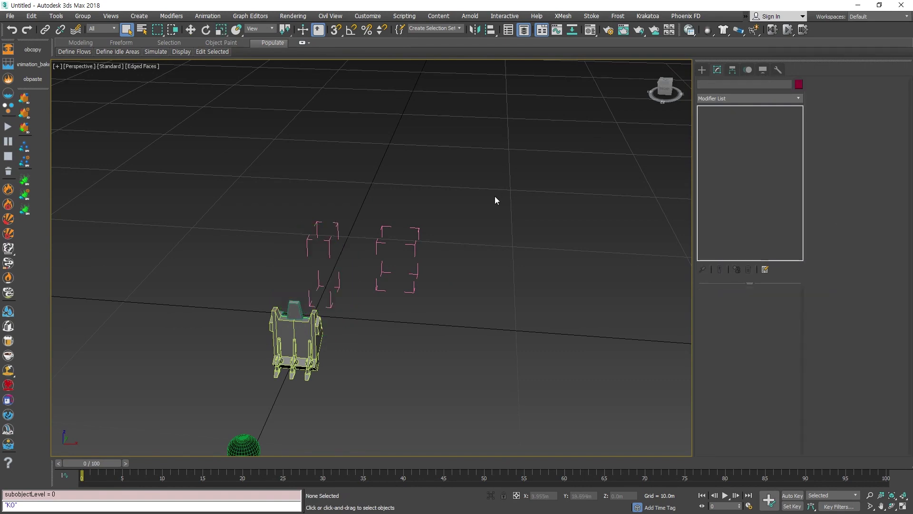
Select the remaining leg shield group with the Move tool active and frame it from the front
middle_drag(393, 366, 355, 268)
click(349, 264)
scroll(355, 267, up, 5)
key(w)
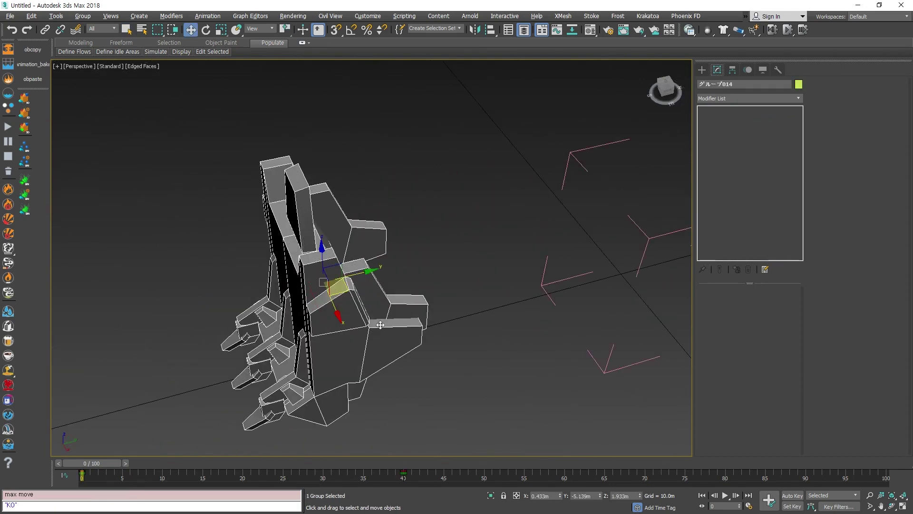
alt+middle_drag(385, 327, 442, 345)
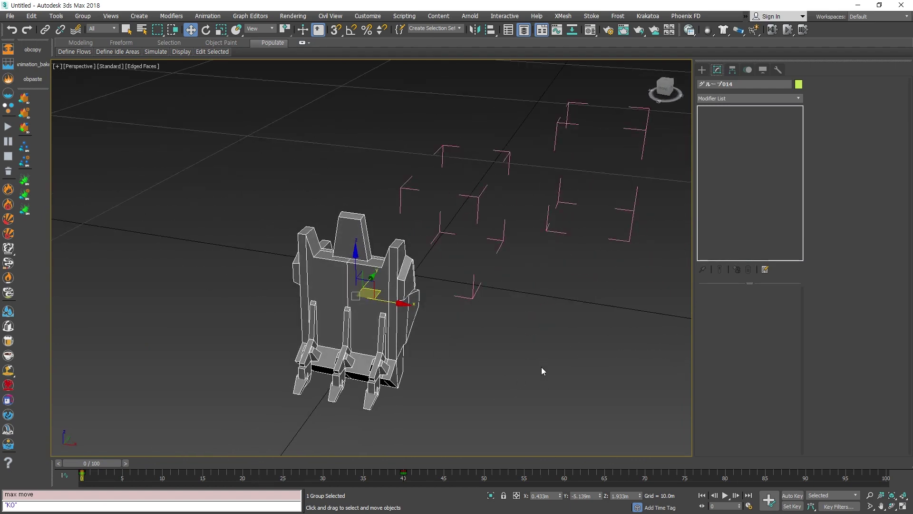
Ungroup the leg shield and select its main front body mesh
click(419, 376)
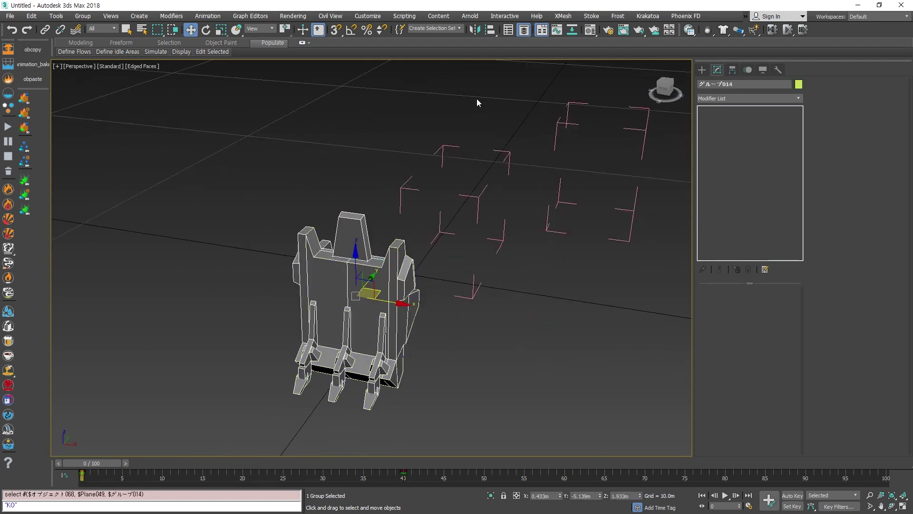
click(82, 16)
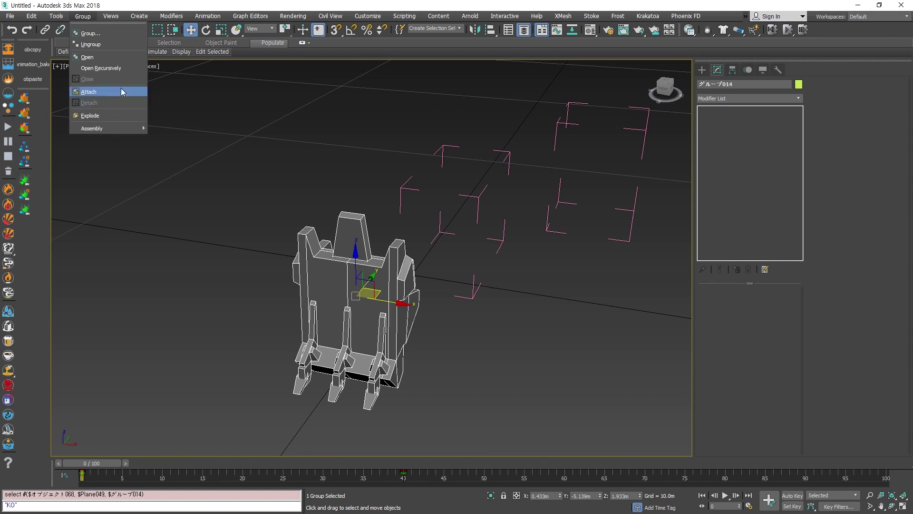
click(101, 45)
click(393, 283)
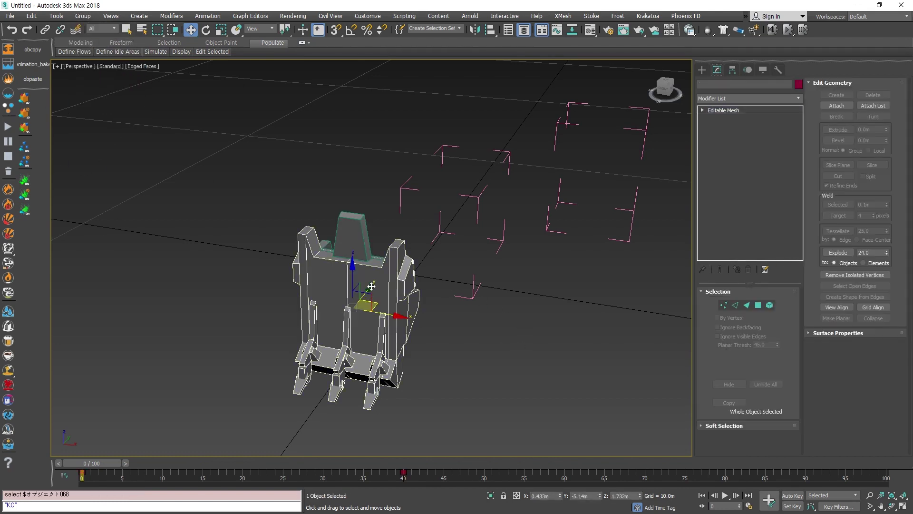
Select the six spheres beside the mech part and hide them
alt+middle_drag(457, 282, 517, 317)
click(444, 372)
key(w)
scroll(517, 317, down, 6)
drag(444, 319, 363, 416)
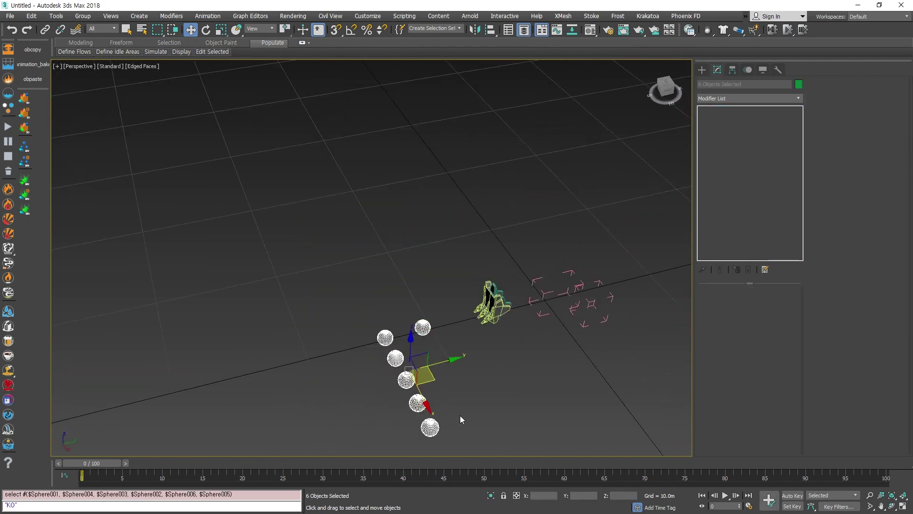
middle_drag(460, 415, 320, 371)
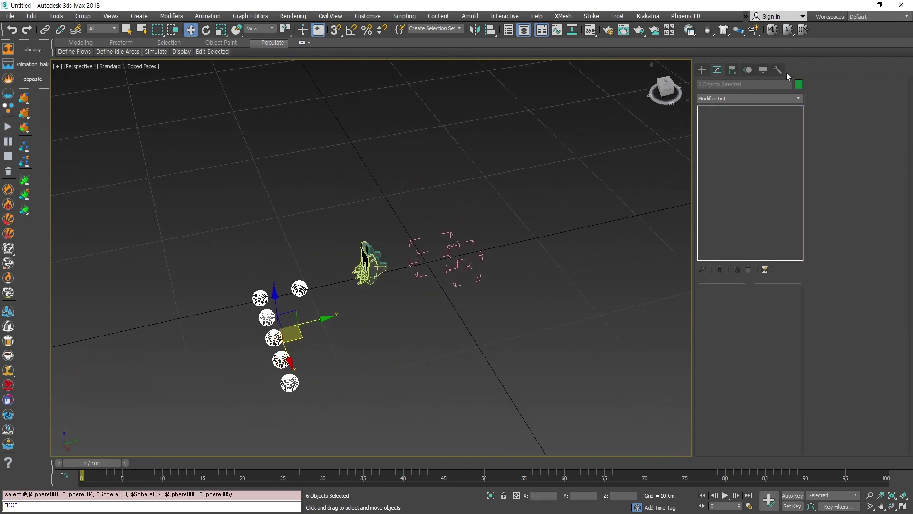
click(763, 69)
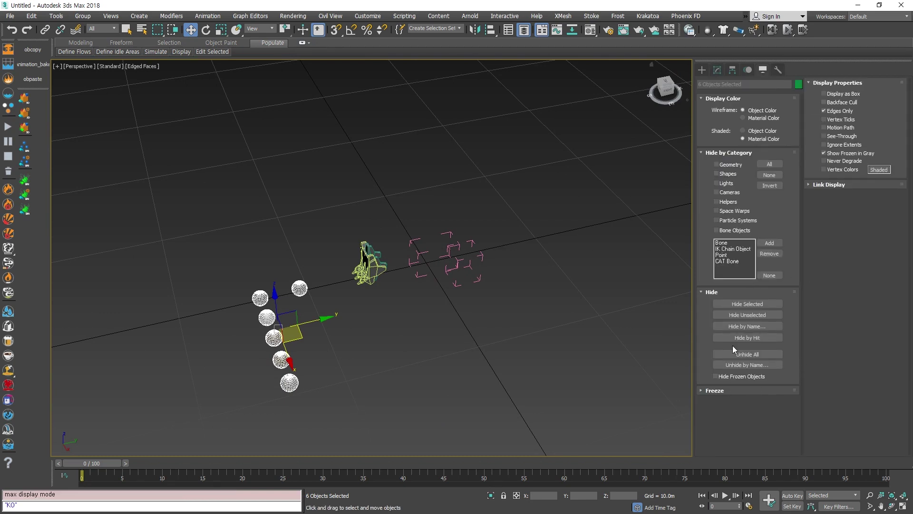
click(747, 304)
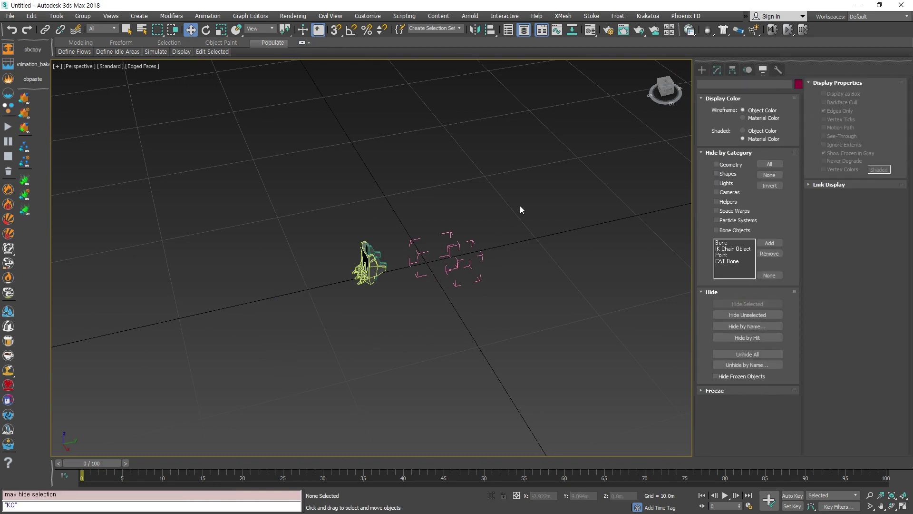
Close the open groups of the bracketed helpers near the mech part
click(443, 271)
click(83, 15)
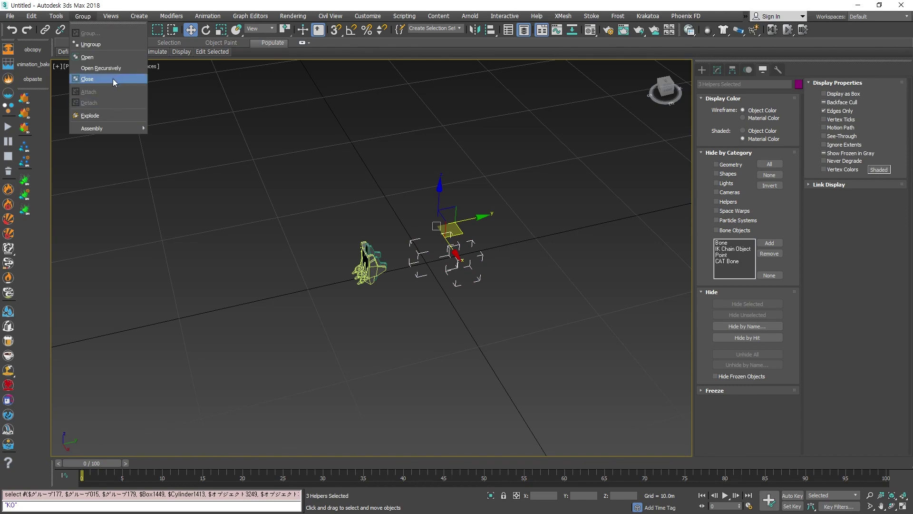
click(112, 78)
Frame the two meshes of the mech part and examine how they fit together from the front, side and back
drag(407, 320, 312, 200)
key(z)
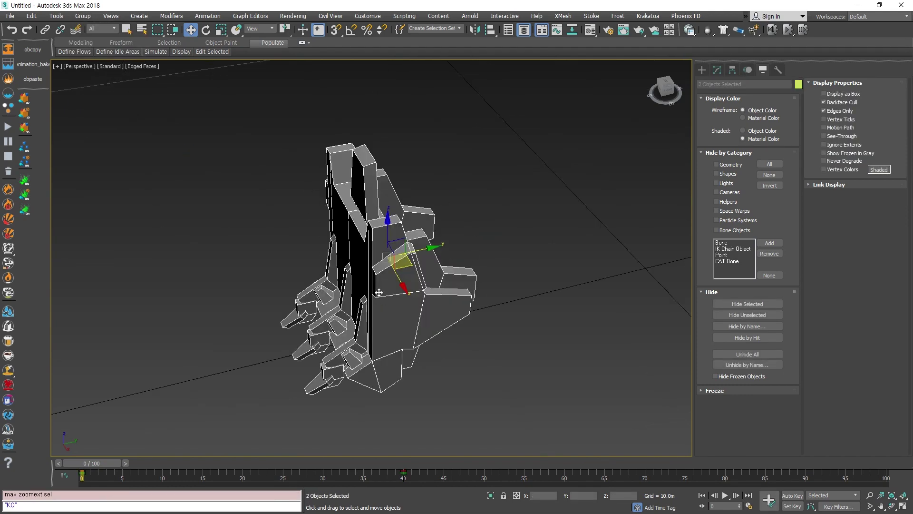
scroll(368, 271, up, 4)
alt+middle_drag(423, 305, 480, 272)
scroll(504, 310, down, 2)
alt+middle_drag(519, 319, 398, 332)
alt+middle_drag(460, 296, 610, 283)
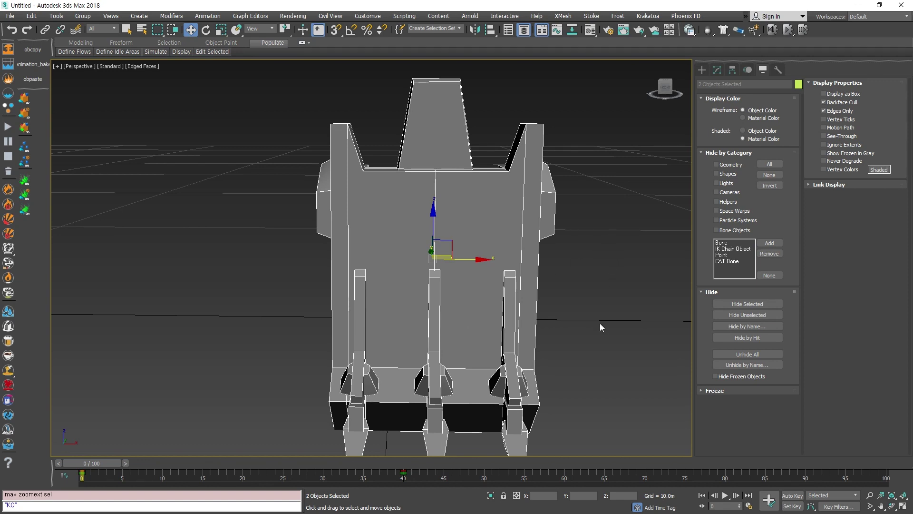
click(469, 299)
alt+middle_drag(511, 312, 502, 293)
alt+middle_drag(517, 326, 481, 321)
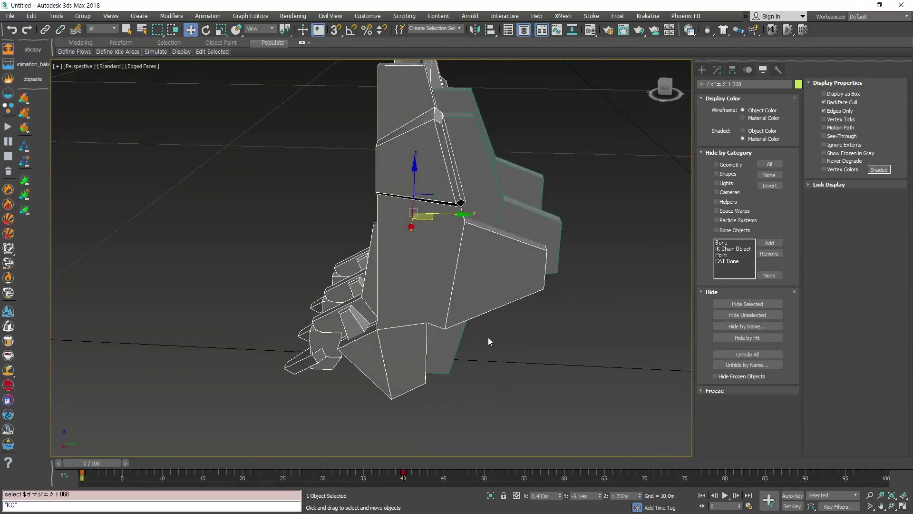
scroll(489, 338, down, 4)
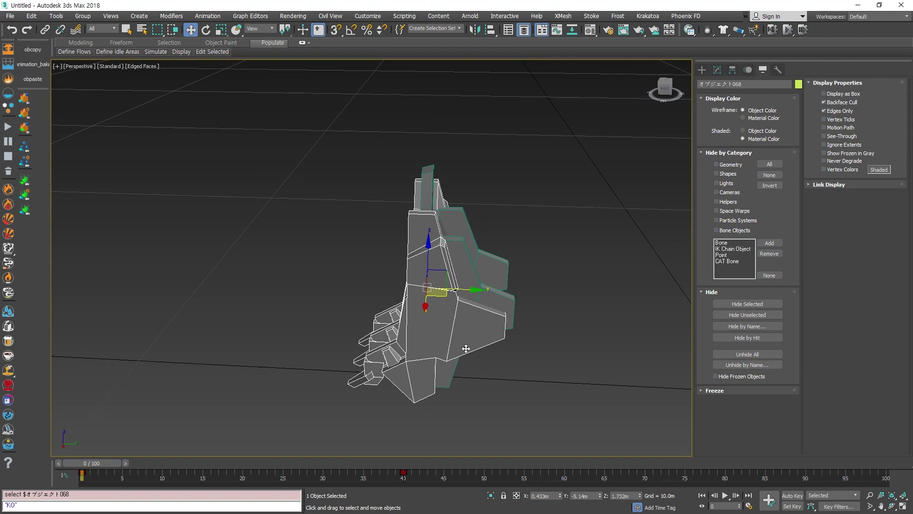
alt+middle_drag(524, 274, 402, 192)
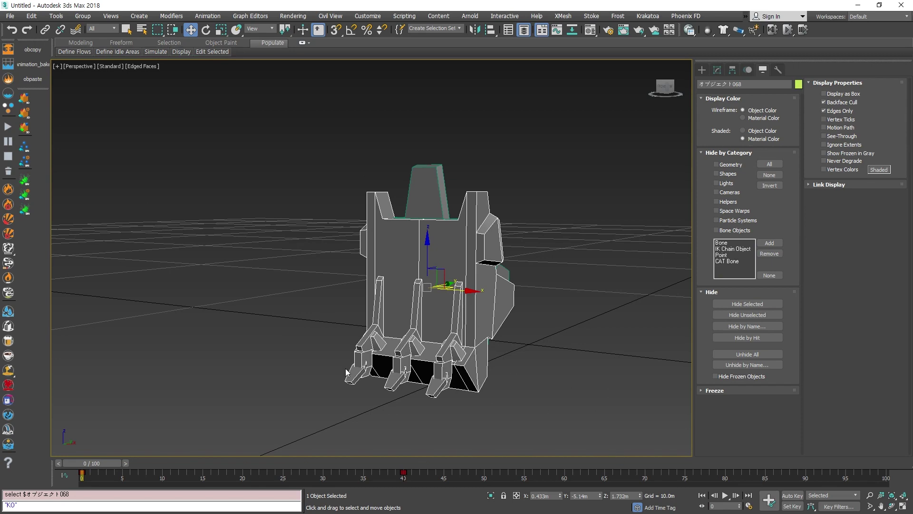
click(566, 366)
scroll(495, 352, up, 3)
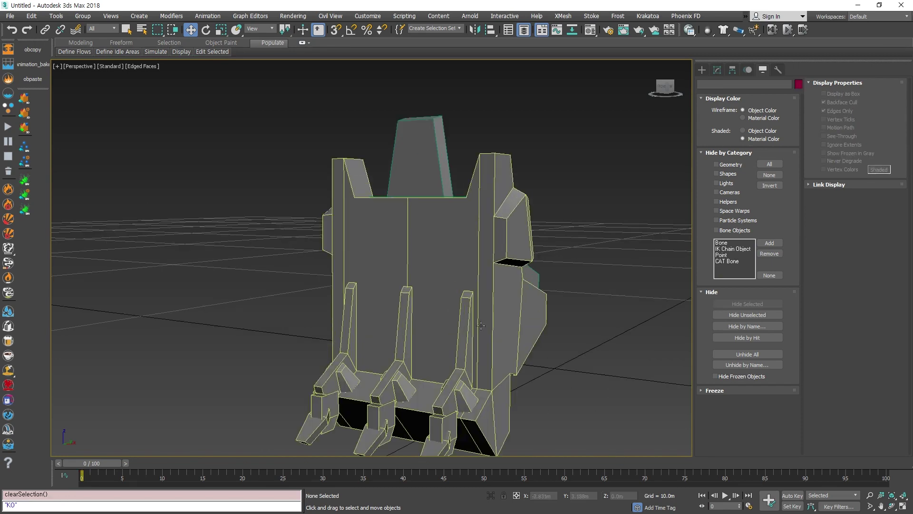
Select the clawed front mesh, show its modifier stack, and examine the mesh from several angles and distances
click(490, 360)
key(w)
alt+middle_drag(490, 358, 491, 363)
click(717, 70)
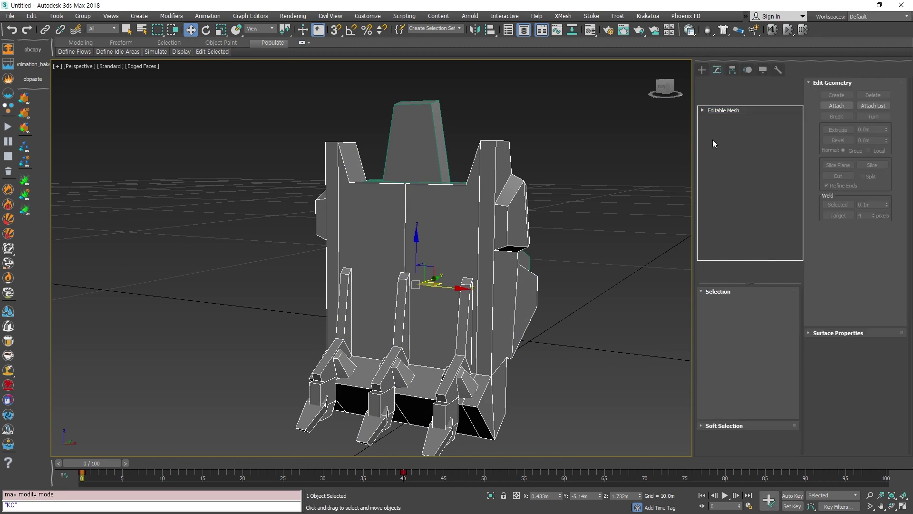
alt+middle_drag(547, 275, 607, 253)
click(558, 241)
click(490, 261)
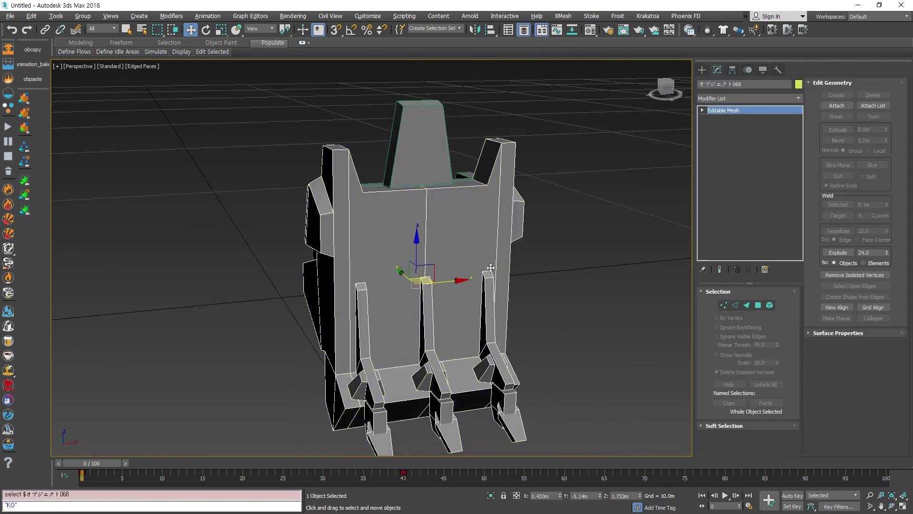
alt+middle_drag(463, 279, 467, 244)
scroll(447, 334, down, 4)
scroll(462, 244, down, 3)
scroll(463, 243, up, 5)
scroll(465, 256, down, 3)
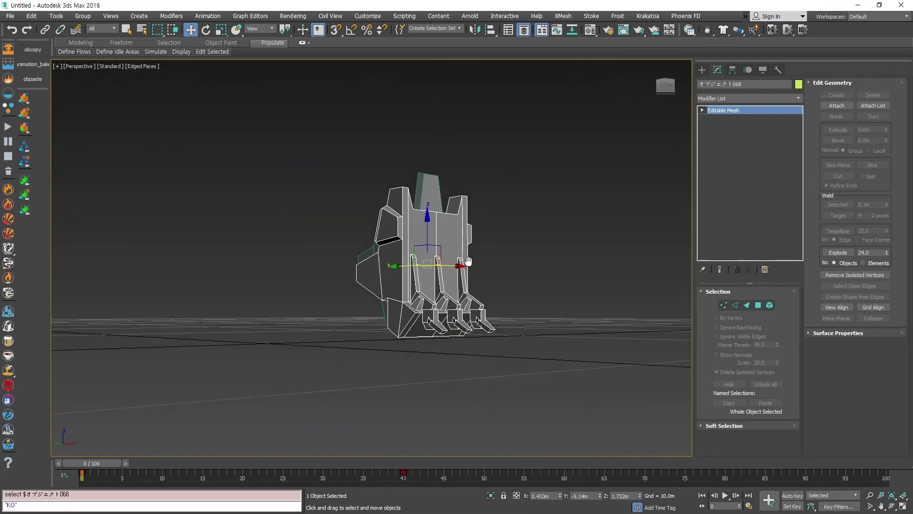
scroll(467, 264, up, 6)
scroll(468, 267, down, 5)
Isolate the Plane049 mesh and add an Unwrap UVW modifier to it
click(468, 262)
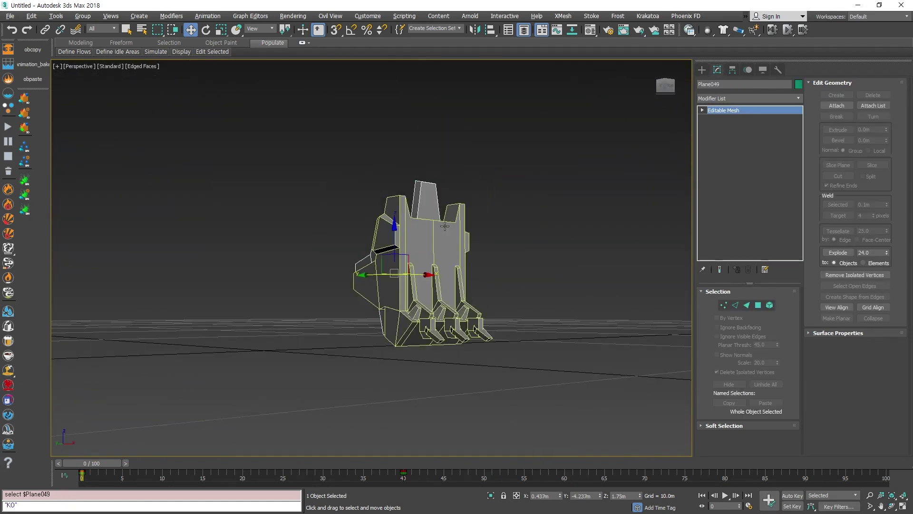
key(alt+q)
alt+middle_drag(469, 249, 487, 260)
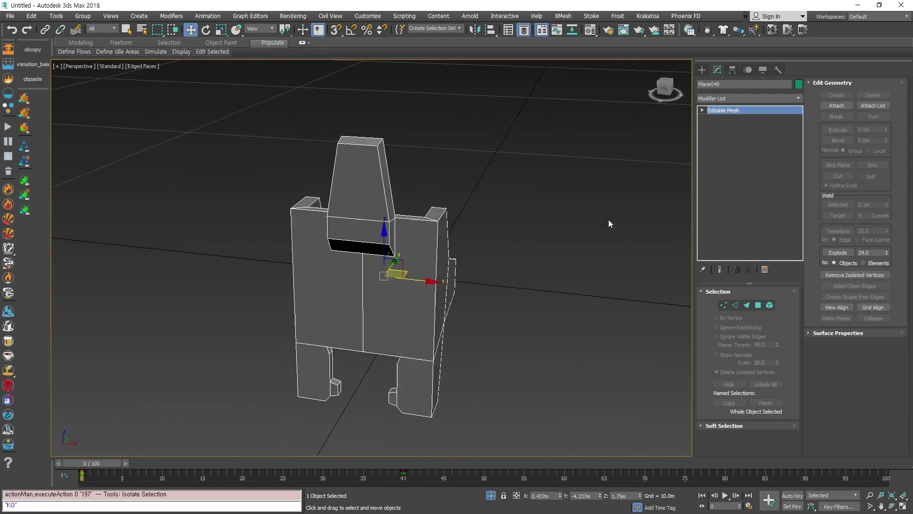
click(798, 97)
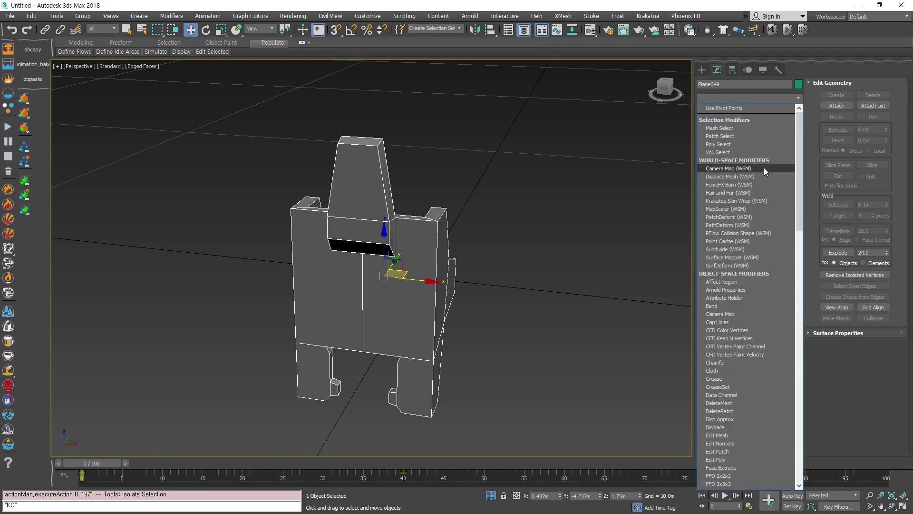
key(u)
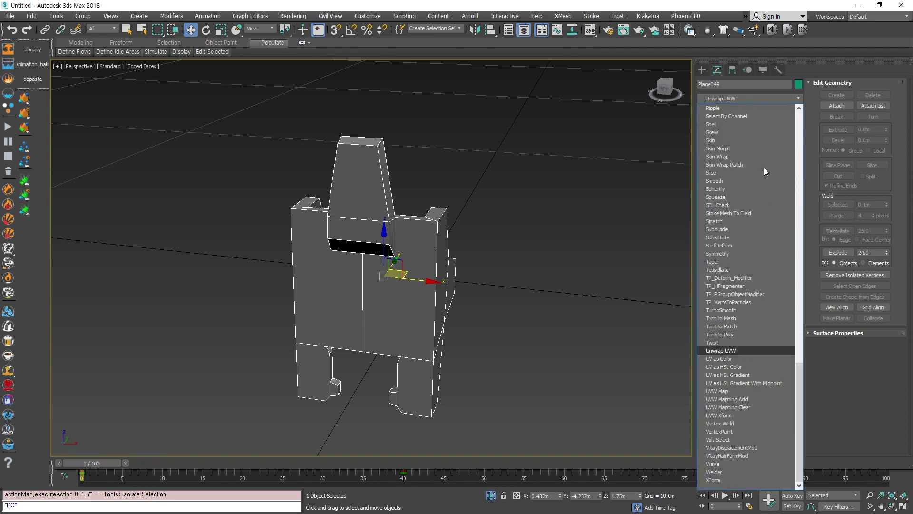
click(722, 351)
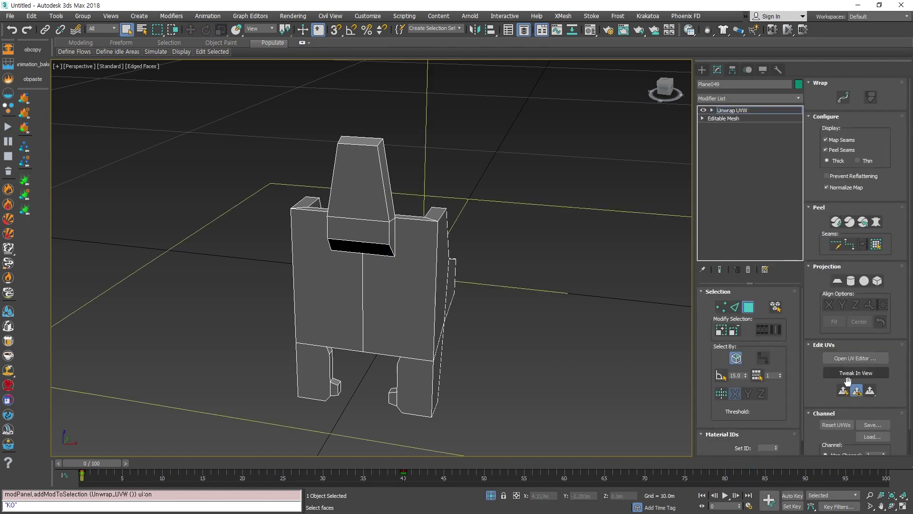
Reorder the Unwrap UVW rollouts so that Edit UVs sits directly beneath the modifier stack
drag(811, 379, 811, 372)
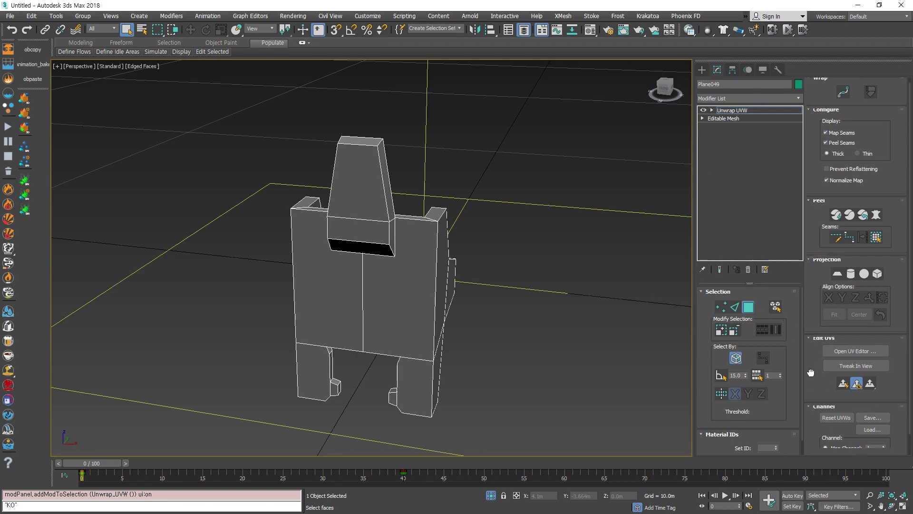
scroll(810, 372, down, 3)
scroll(460, 322, down, 5)
scroll(389, 347, up, 3)
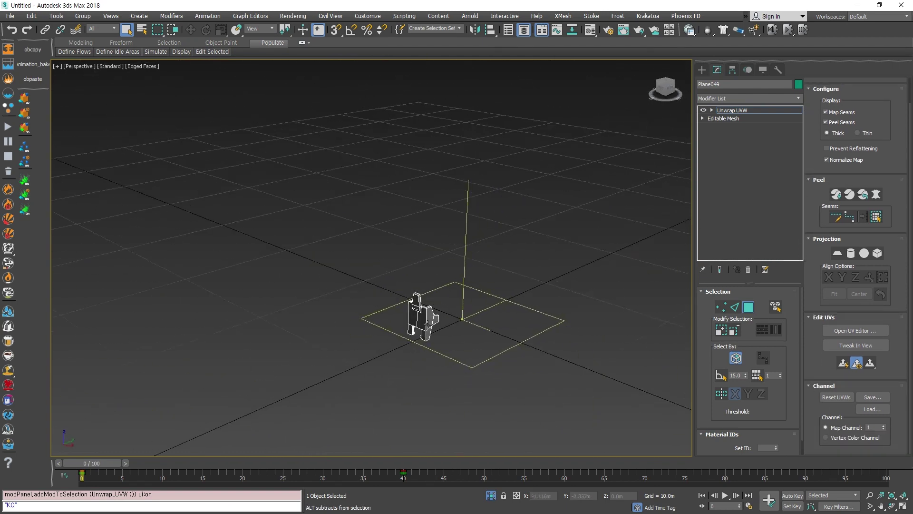
scroll(427, 325, up, 6)
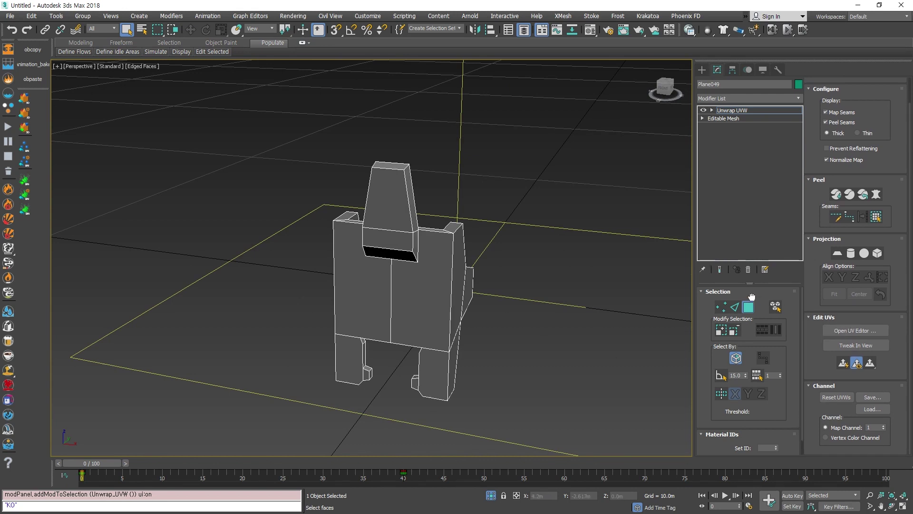
drag(751, 297, 753, 299)
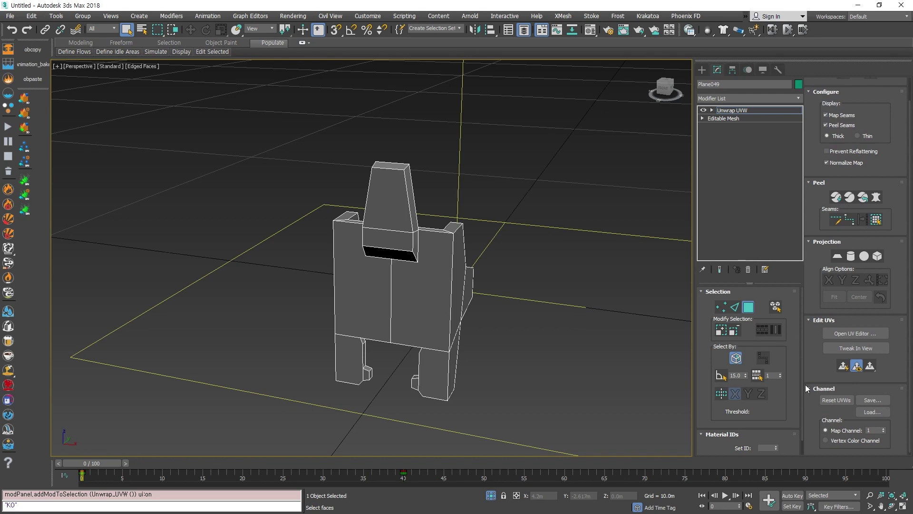
drag(816, 321, 749, 292)
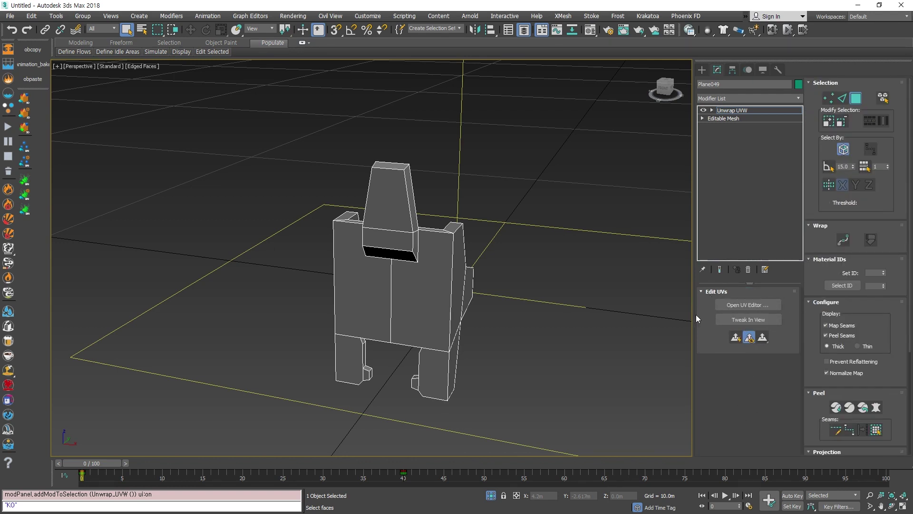
Open the UV editor and resize it to a narrow window beside the model, with the checkered UV square in view
click(744, 306)
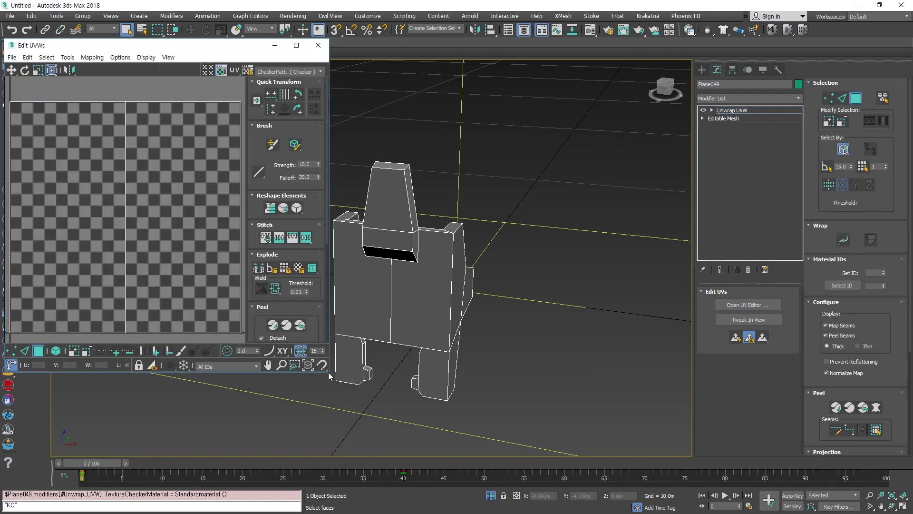
drag(328, 376, 545, 460)
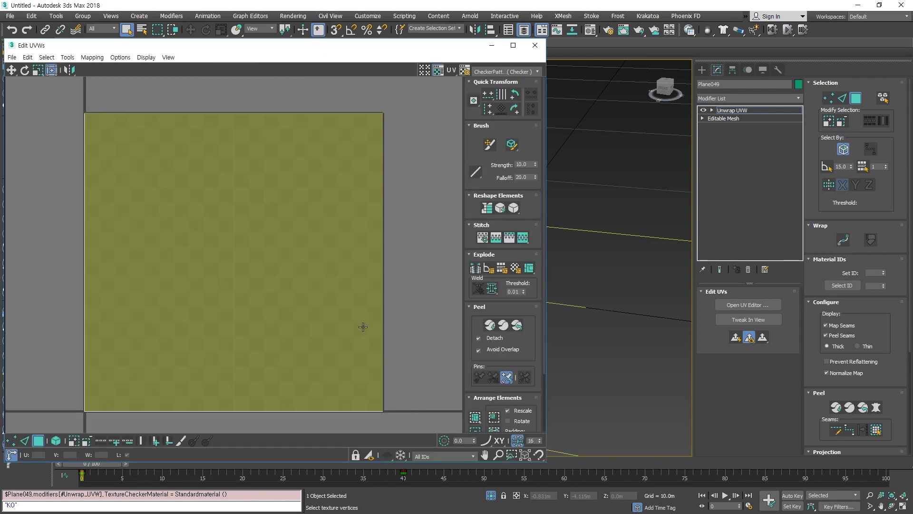
scroll(316, 322, down, 5)
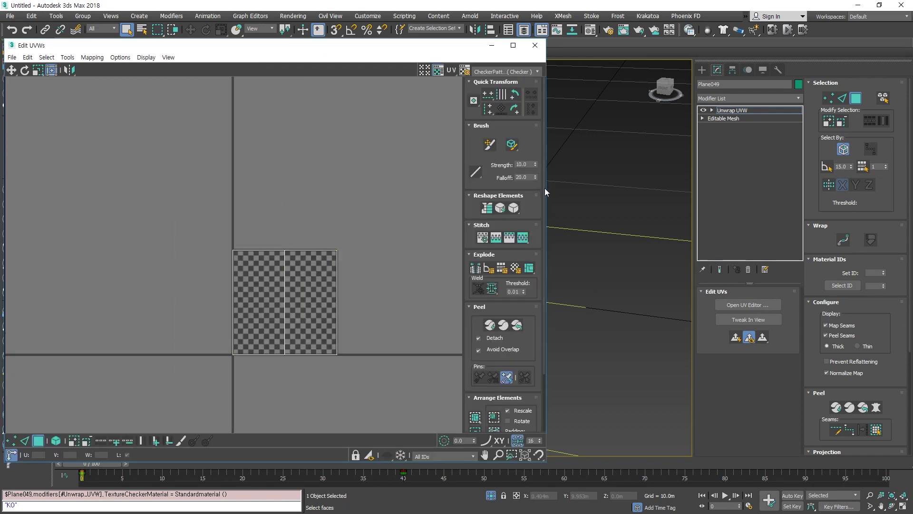
middle_drag(371, 351, 246, 305)
drag(546, 398, 283, 386)
middle_drag(47, 338, 131, 315)
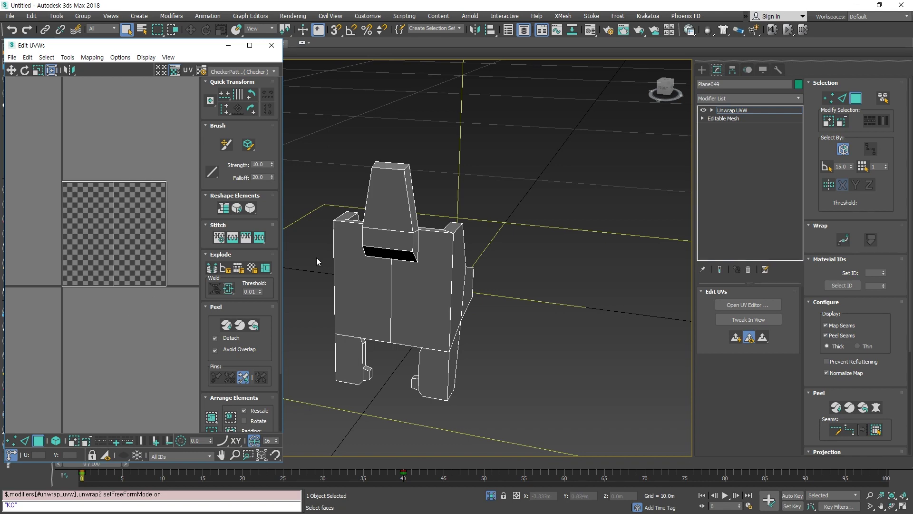
Select the two large back faces alternately to compare where each one lies in the UV layout
middle_drag(458, 350, 495, 253)
scroll(545, 350, up, 5)
click(459, 316)
click(538, 314)
click(459, 314)
click(556, 325)
scroll(495, 255, down, 3)
click(459, 271)
click(539, 270)
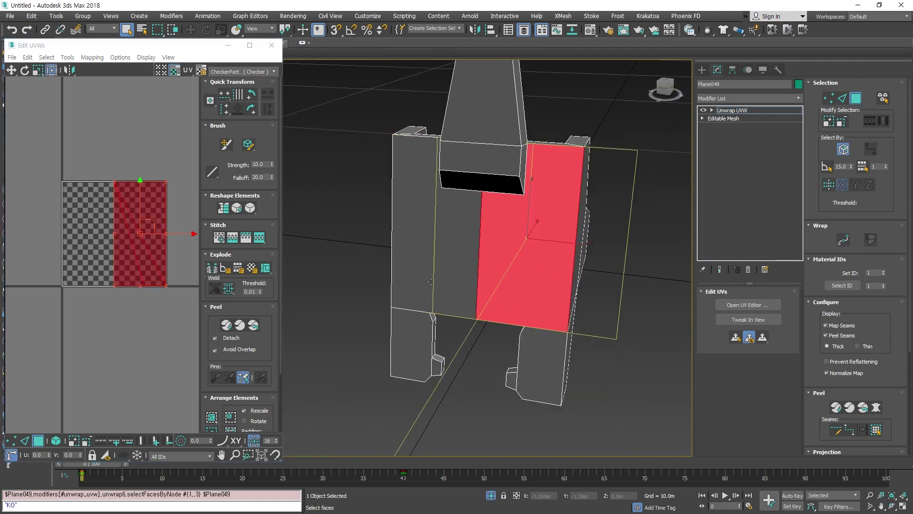
Select the back and leg faces in turn to check for overlapping UVs, ending with the back face beside the UV square's edge
click(442, 281)
click(415, 334)
click(535, 353)
click(523, 288)
click(455, 277)
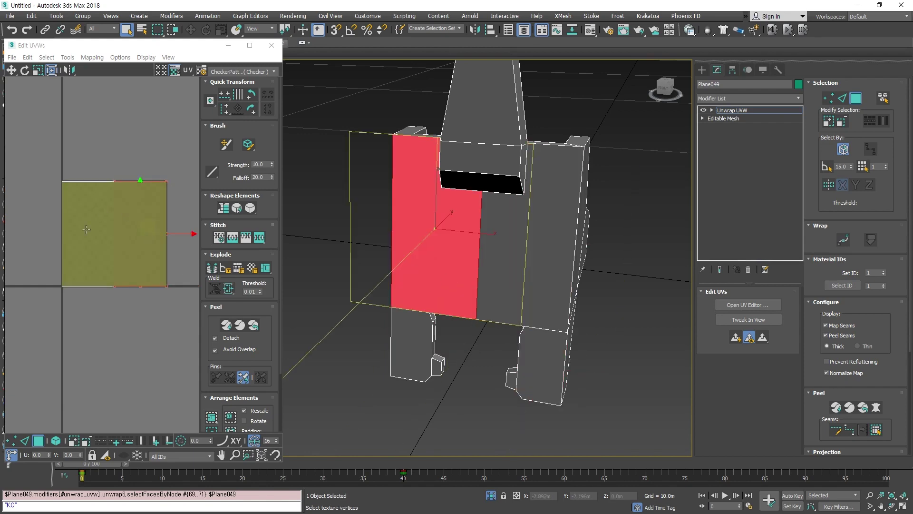
click(417, 338)
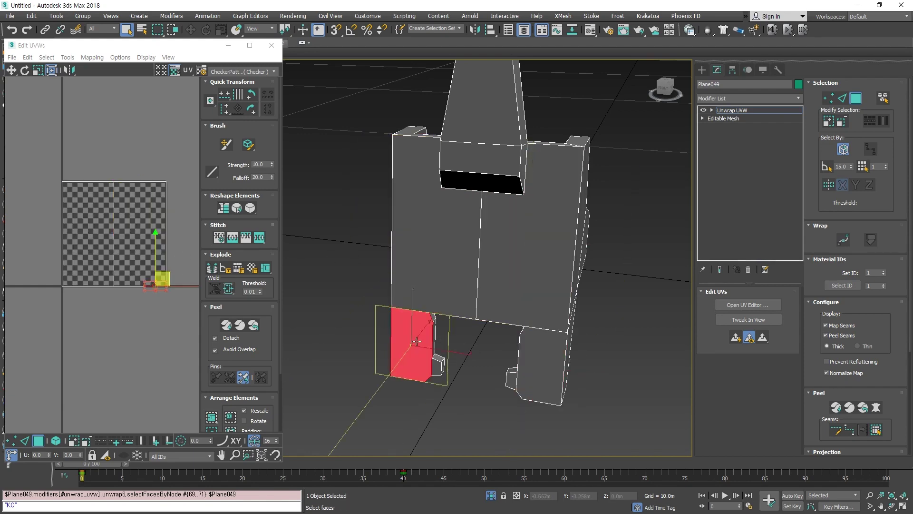
click(421, 272)
click(522, 286)
alt+middle_drag(534, 363, 576, 334)
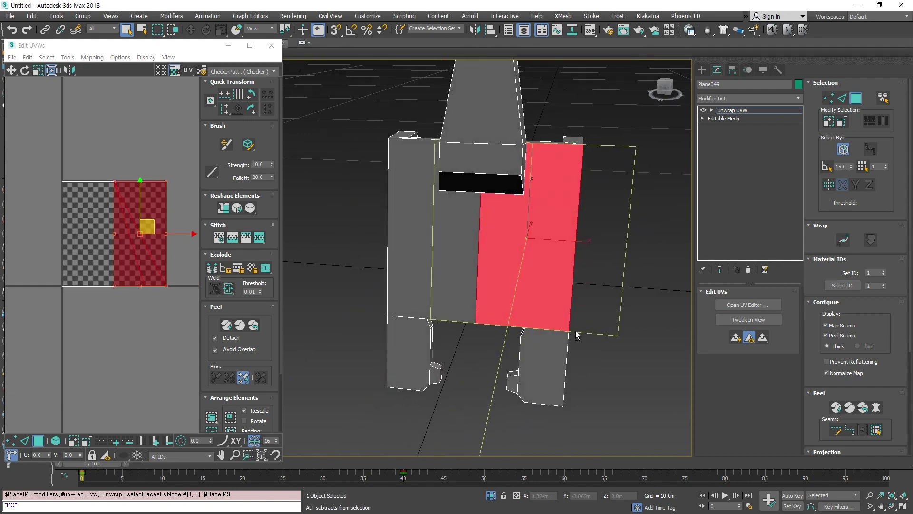
click(438, 280)
click(513, 276)
alt+middle_drag(560, 291, 573, 357)
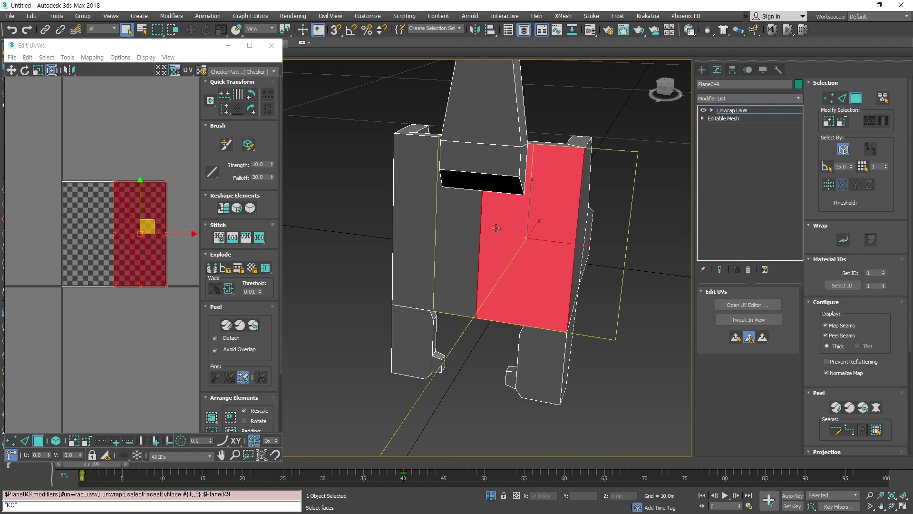
alt+middle_drag(443, 278, 461, 244)
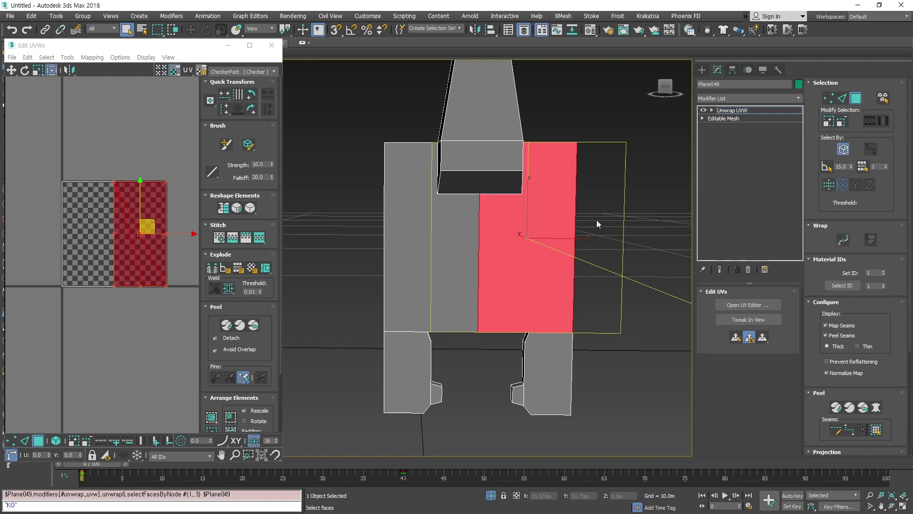
alt+middle_drag(597, 221, 584, 371)
scroll(584, 371, down, 4)
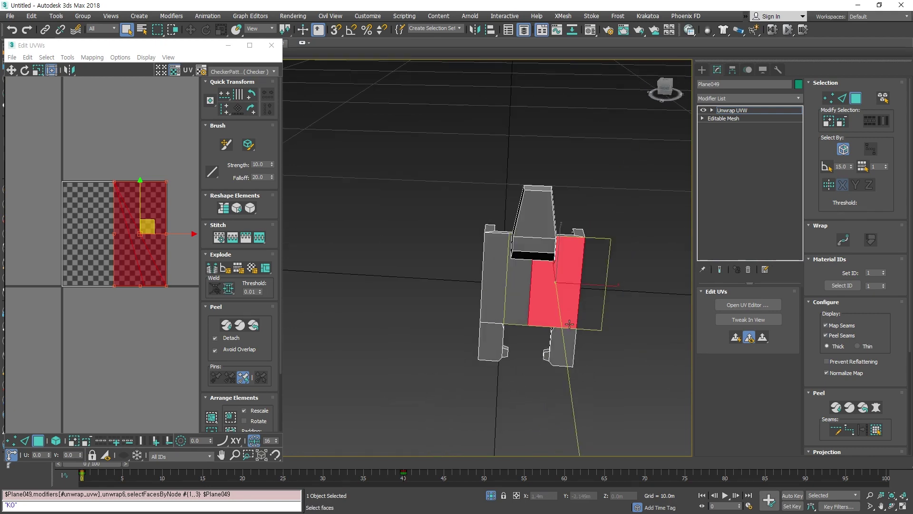
Examine the selected back face from several angles and clear the face selection
scroll(569, 324, up, 4)
scroll(569, 317, down, 2)
middle_drag(569, 317, 558, 362)
scroll(560, 361, up, 2)
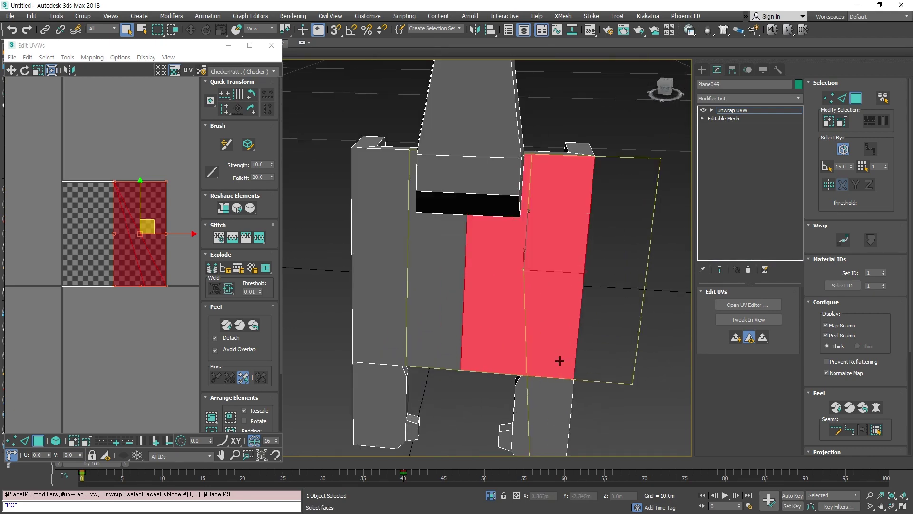
scroll(604, 366, down, 4)
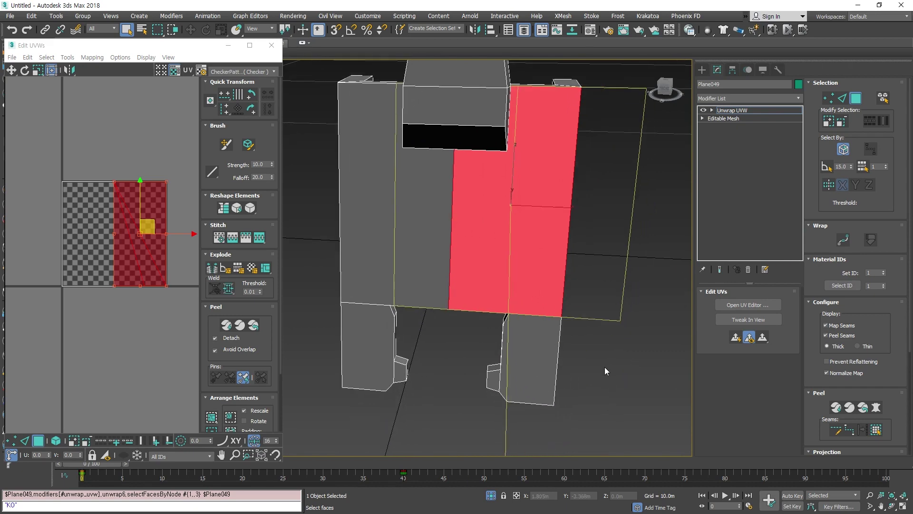
mouse_move(606, 366)
alt+middle_down()
mouse_move(607, 388)
mouse_move(548, 363)
mouse_move(598, 372)
alt+middle_up()
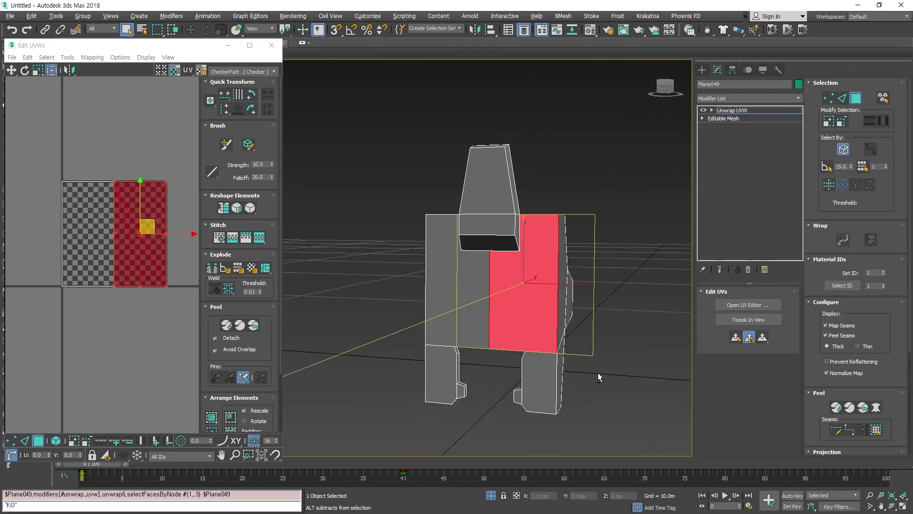
click(533, 416)
alt+middle_drag(469, 292, 593, 363)
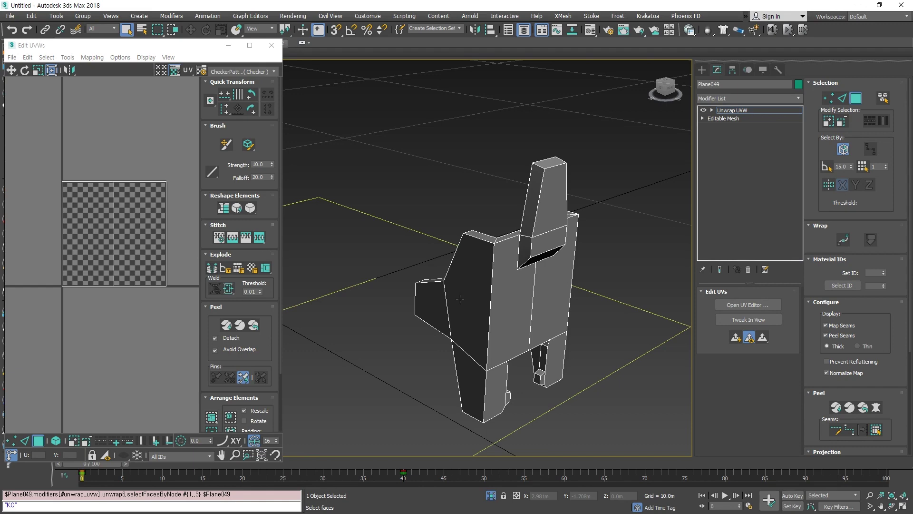
Select both large back faces and both leg faces together and inspect the flat side from several angles
click(517, 288)
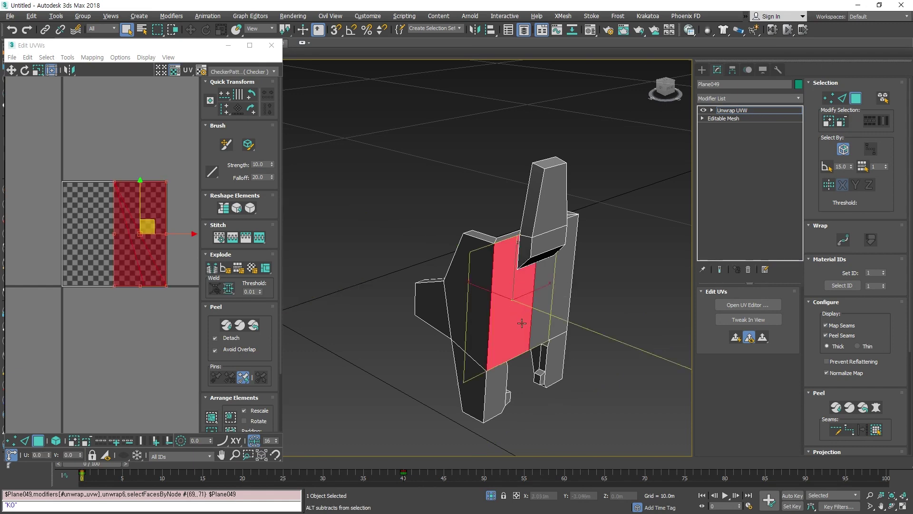
alt+middle_drag(521, 323, 487, 327)
ctrl+click(488, 379)
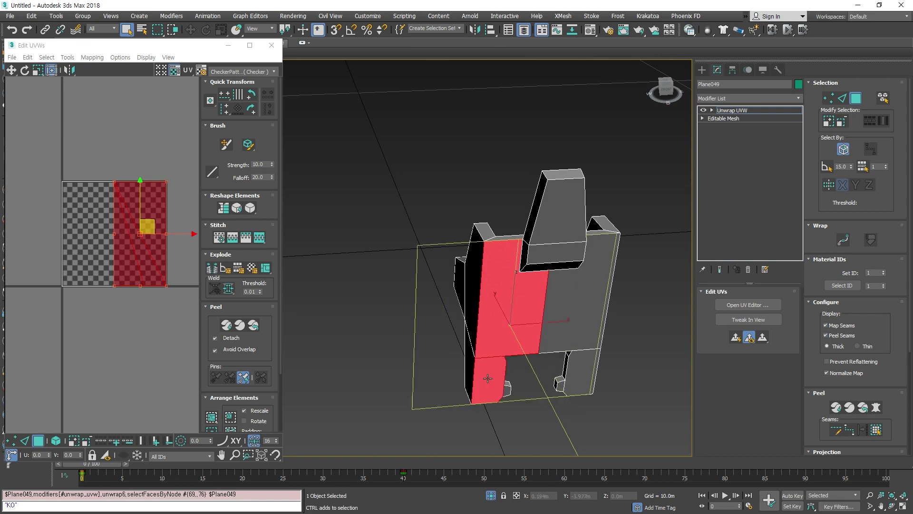
ctrl+click(584, 309)
ctrl+click(573, 369)
alt+middle_drag(573, 369, 489, 399)
scroll(429, 398, up, 5)
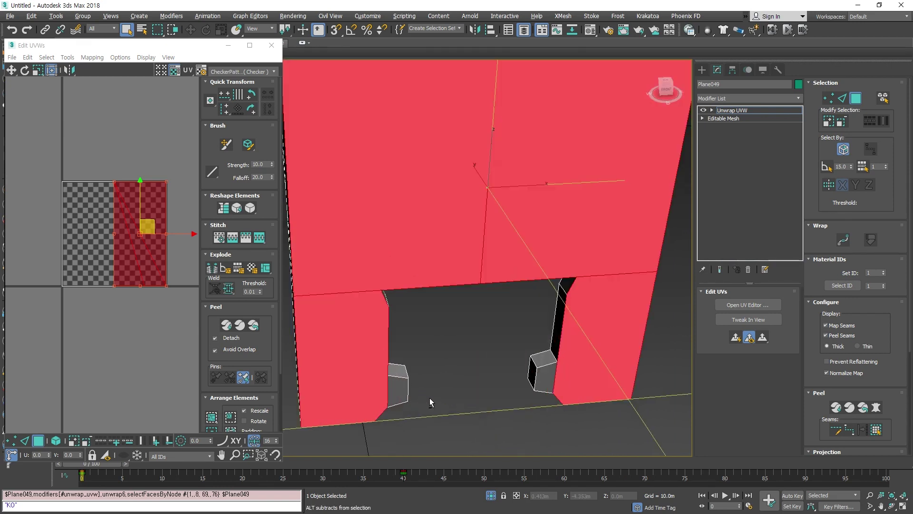
mouse_move(430, 398)
alt+middle_down()
mouse_move(429, 360)
mouse_move(438, 392)
alt+middle_up()
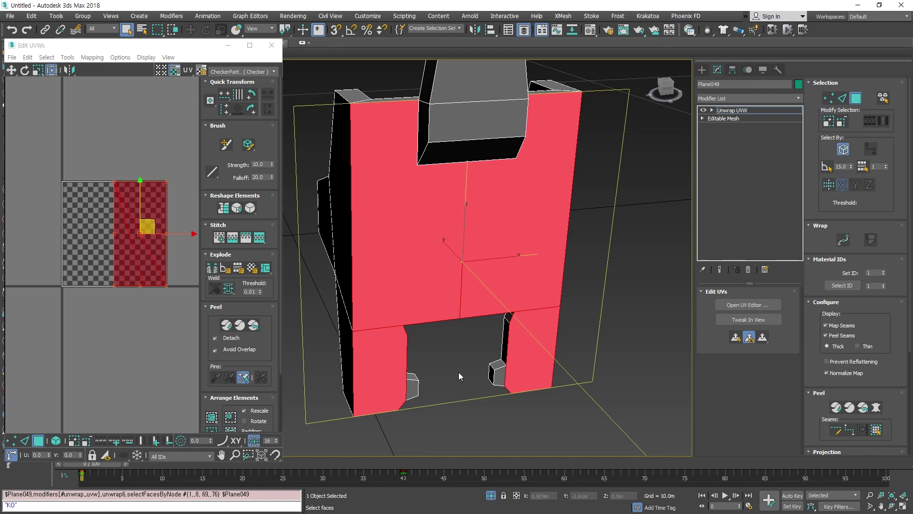
alt+middle_drag(458, 371, 595, 388)
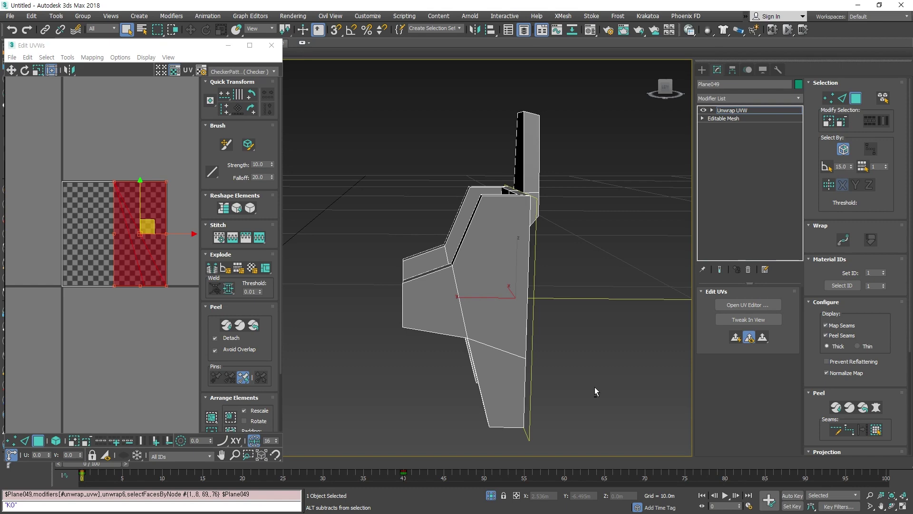
alt+middle_drag(568, 366, 485, 336)
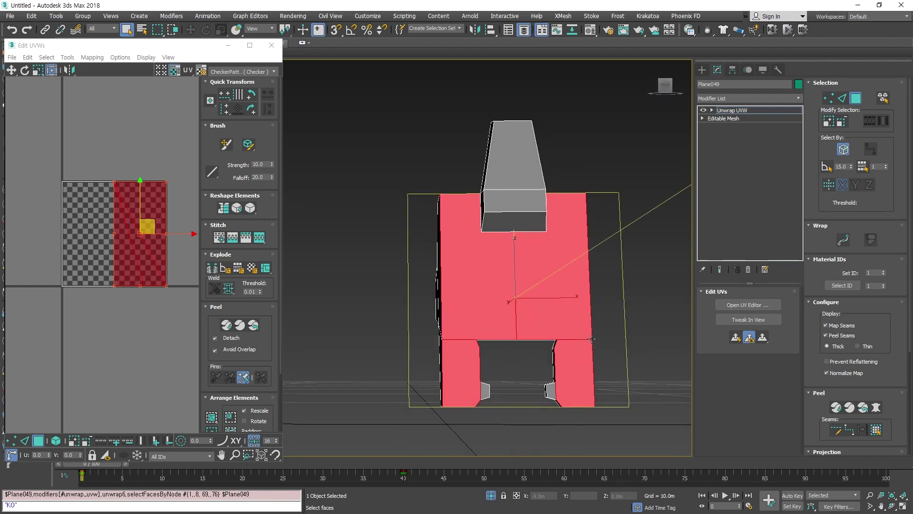
alt+middle_drag(517, 389, 541, 413)
Select each back face and each leg face in turn to compare their places in the UV layout
click(483, 300)
mouse_move(525, 366)
alt+middle_down()
mouse_move(528, 335)
mouse_move(523, 347)
alt+middle_up()
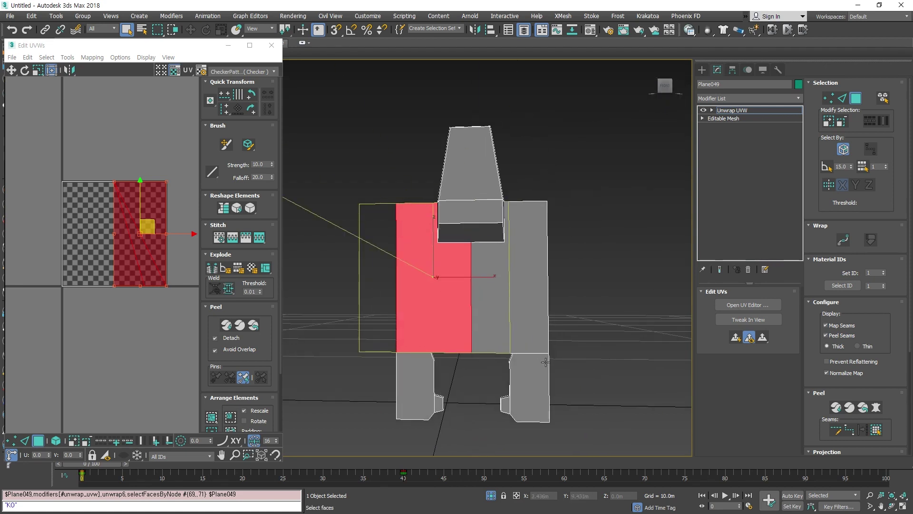
click(512, 293)
click(449, 303)
click(423, 400)
click(537, 404)
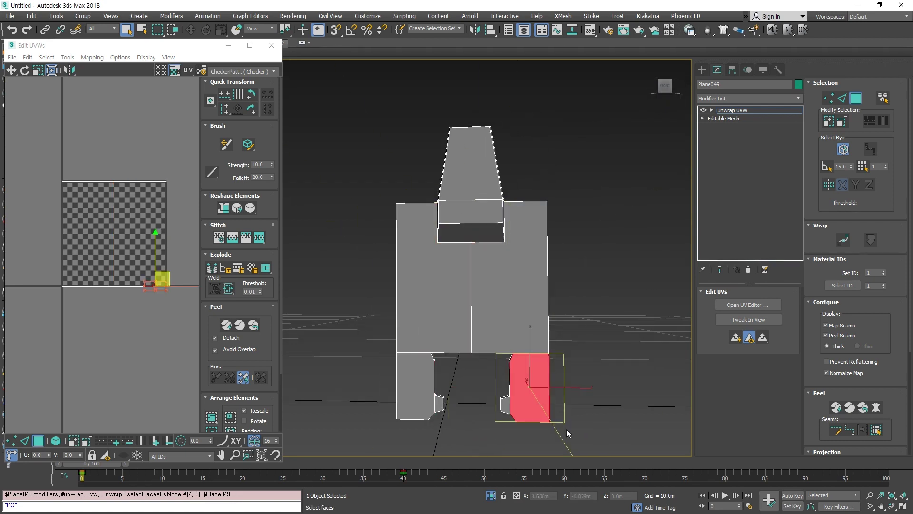
Regroup the two back faces and two leg faces in one selection and examine where they meet the side faces
click(523, 299)
ctrl+click(451, 302)
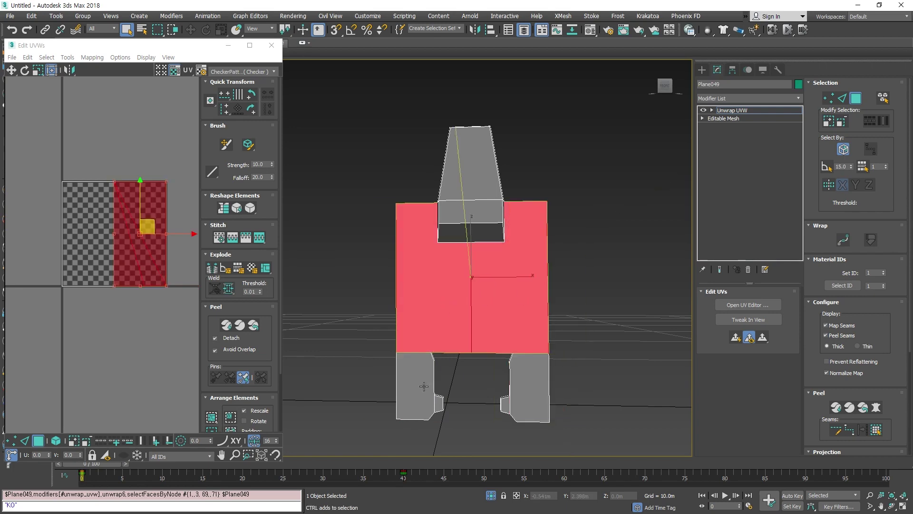
ctrl+click(424, 386)
ctrl+click(535, 391)
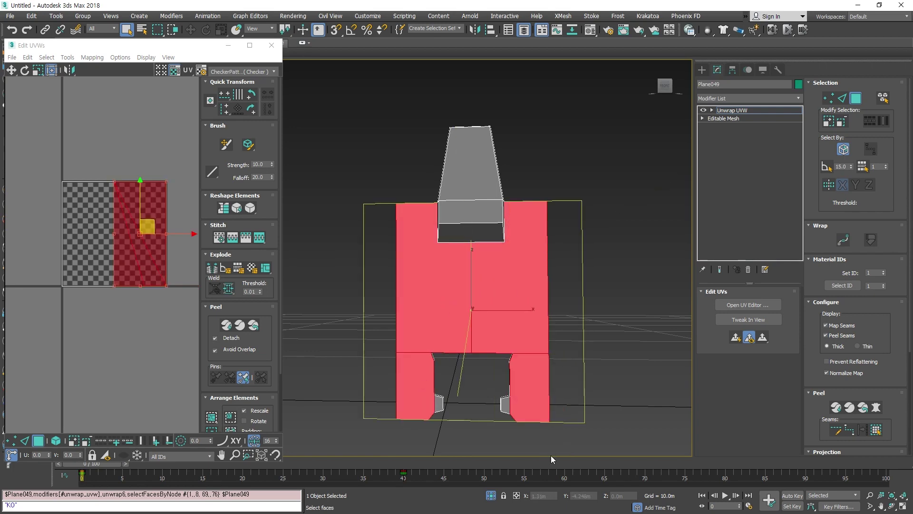
mouse_move(578, 417)
alt+middle_down()
mouse_move(500, 425)
mouse_move(583, 421)
alt+middle_up()
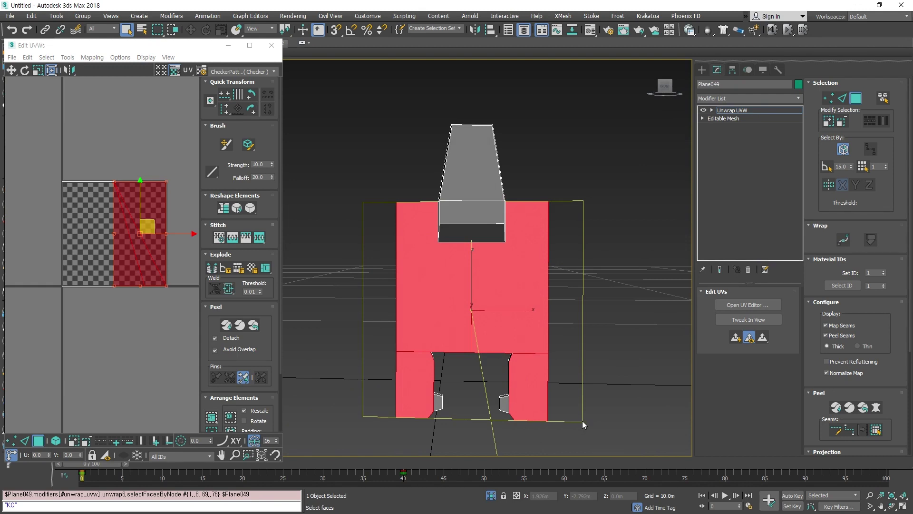
alt+middle_drag(549, 335, 556, 335)
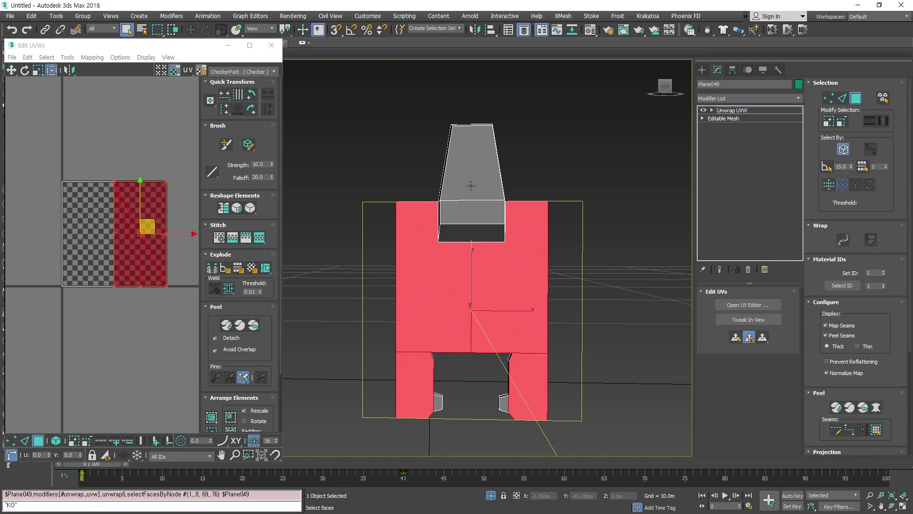
alt+middle_drag(490, 253, 520, 269)
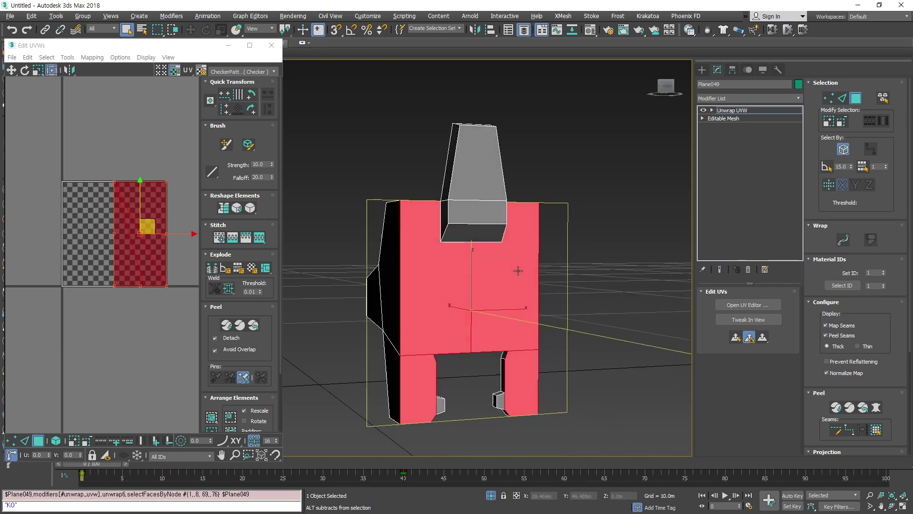
alt+middle_drag(419, 221, 409, 252)
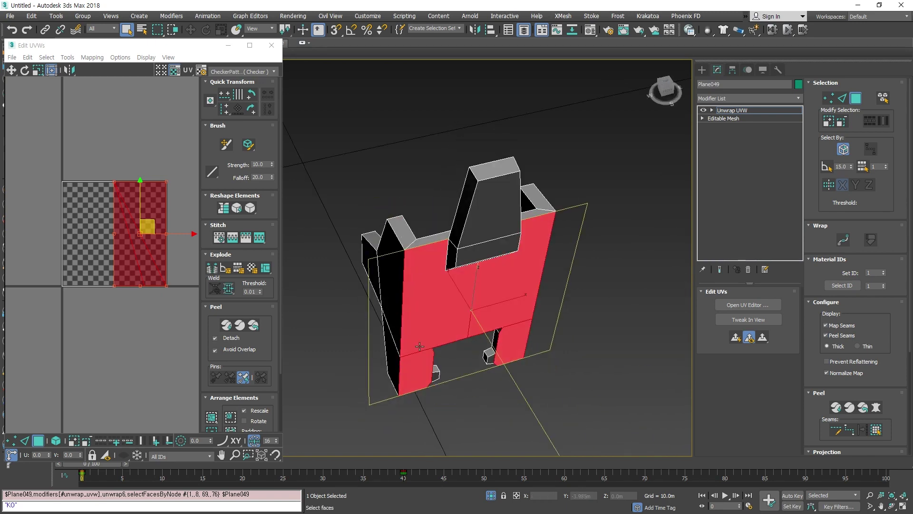
alt+middle_drag(396, 299, 456, 340)
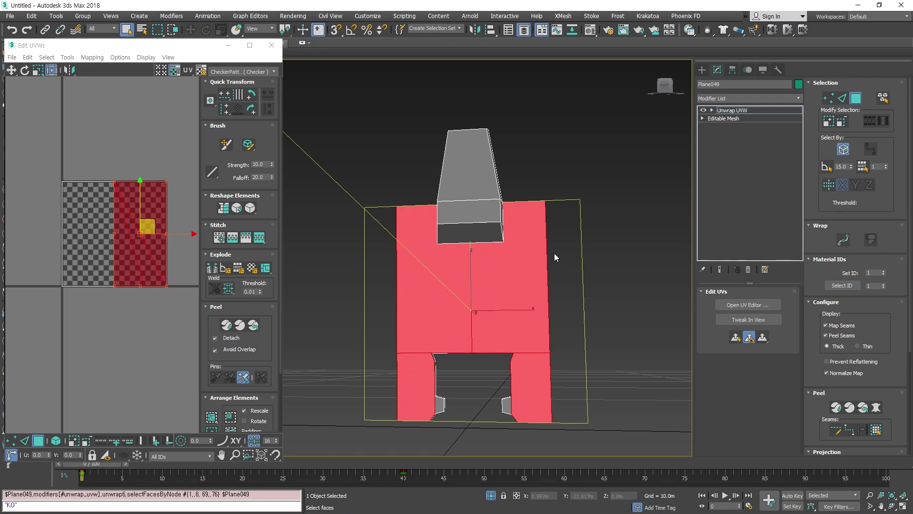
alt+middle_drag(497, 250, 452, 283)
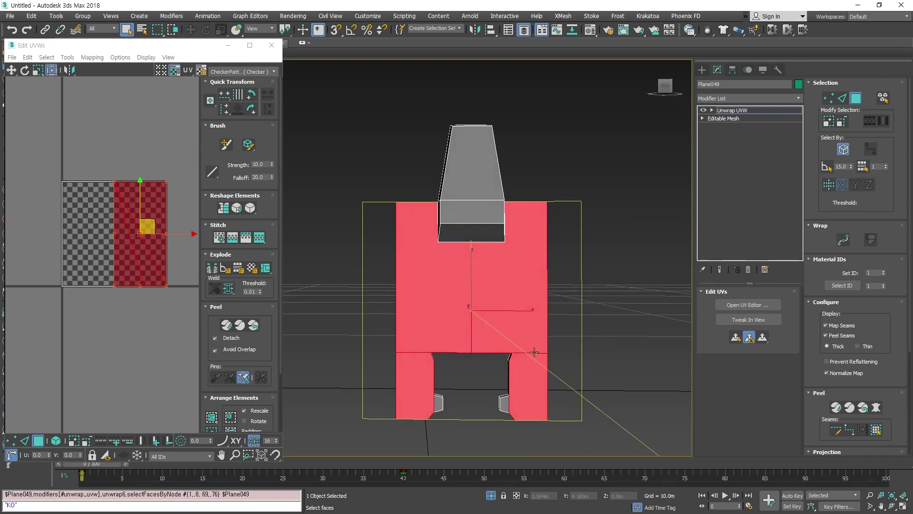
Clear the selection and select the two back faces, both leg faces and the two small foot faces together
click(440, 377)
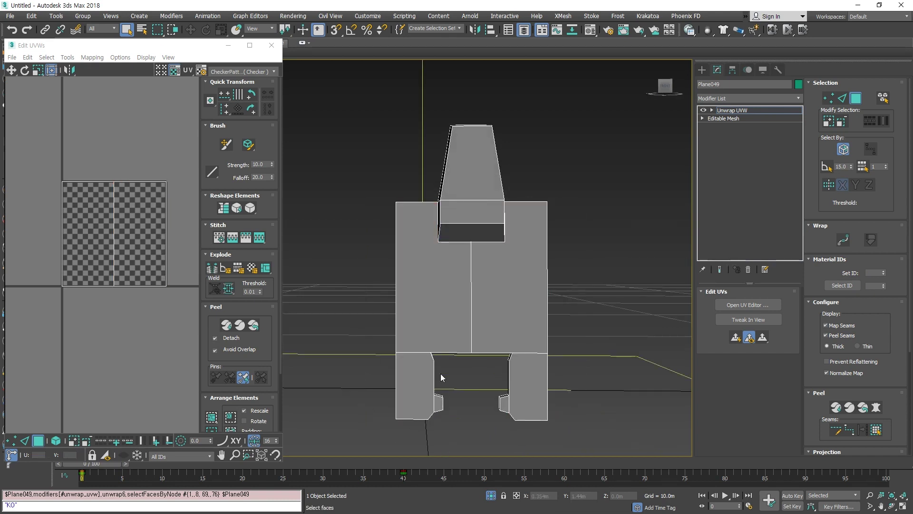
alt+middle_drag(508, 390, 508, 386)
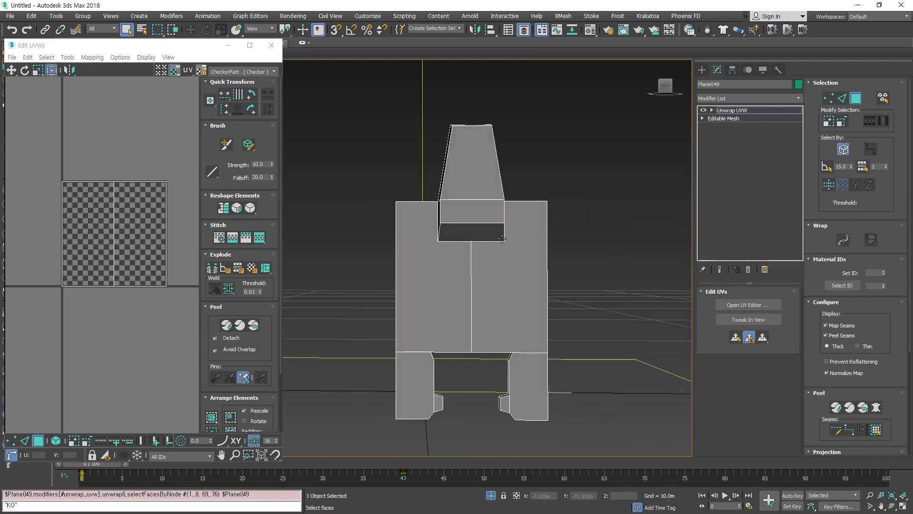
click(507, 279)
ctrl+click(438, 289)
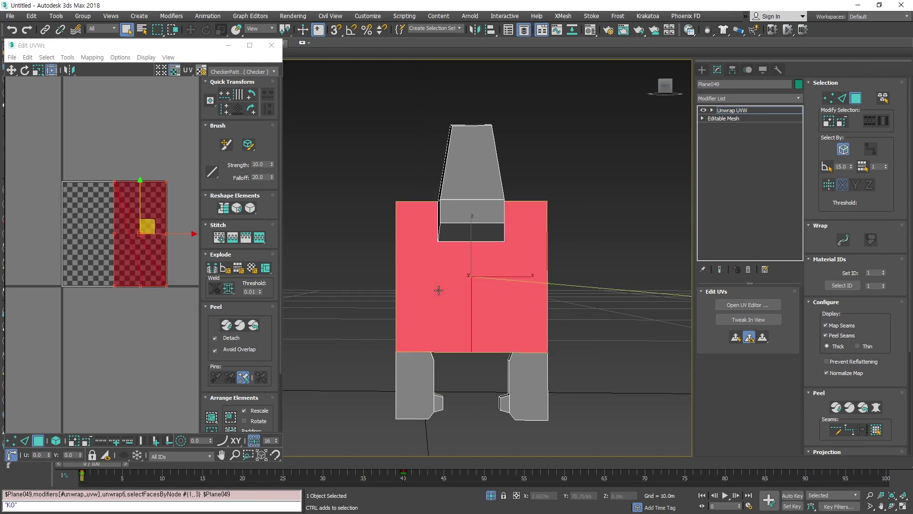
ctrl+click(409, 398)
ctrl+click(435, 403)
ctrl+click(504, 403)
ctrl+click(525, 402)
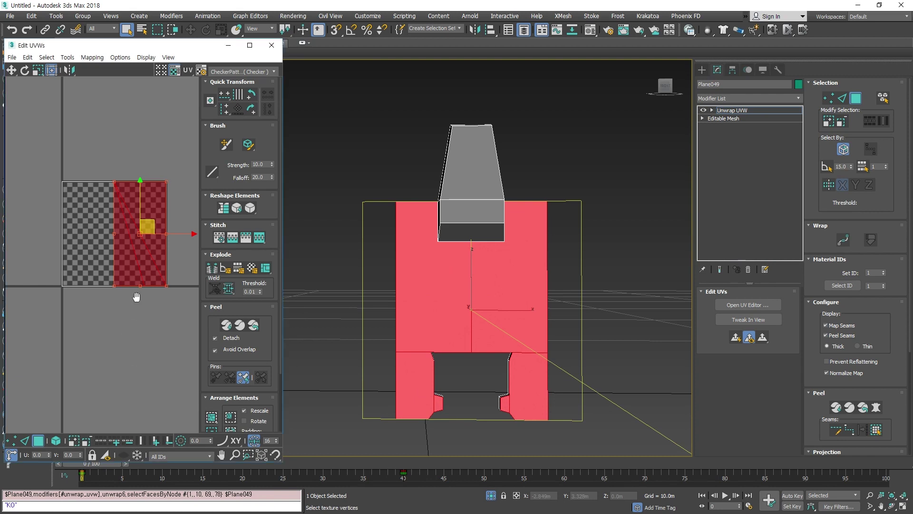
Widen the UV editor window and use Break to separate the selected faces' UVs from the rest of the mesh
middle_drag(134, 302, 125, 338)
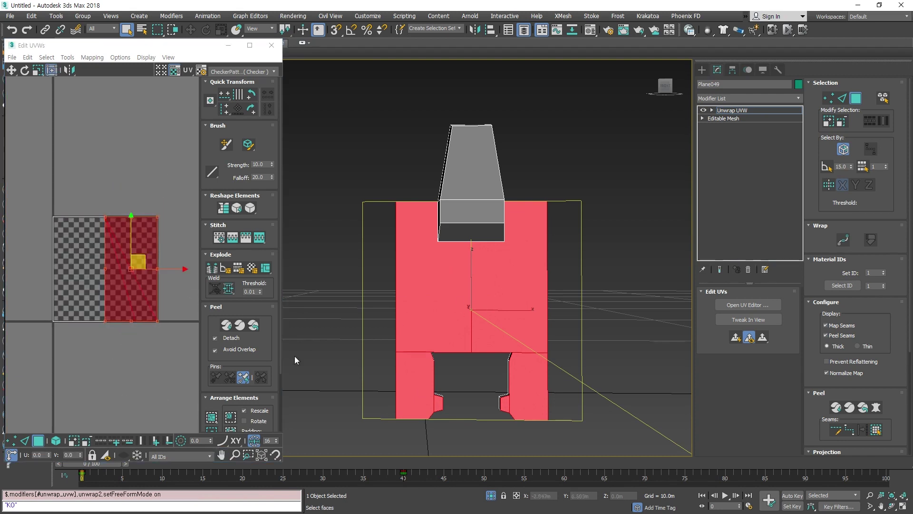
drag(282, 329, 434, 333)
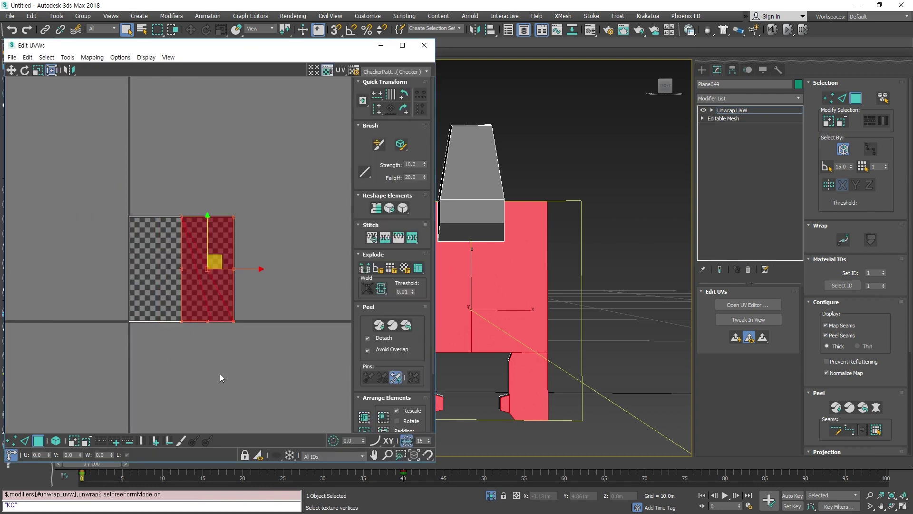
mouse_move(219, 373)
middle_down()
mouse_move(244, 343)
mouse_move(216, 364)
middle_up()
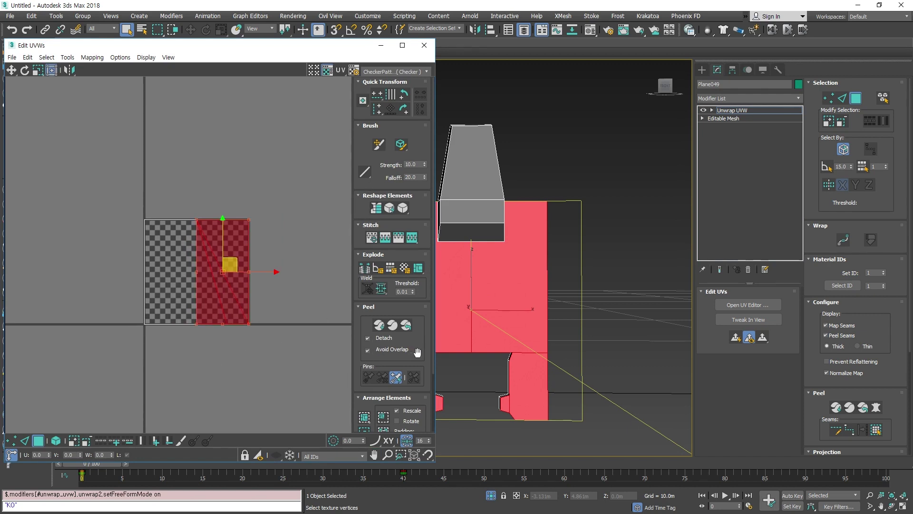
mouse_move(417, 342)
mouse_down()
mouse_move(428, 249)
mouse_move(428, 353)
mouse_up()
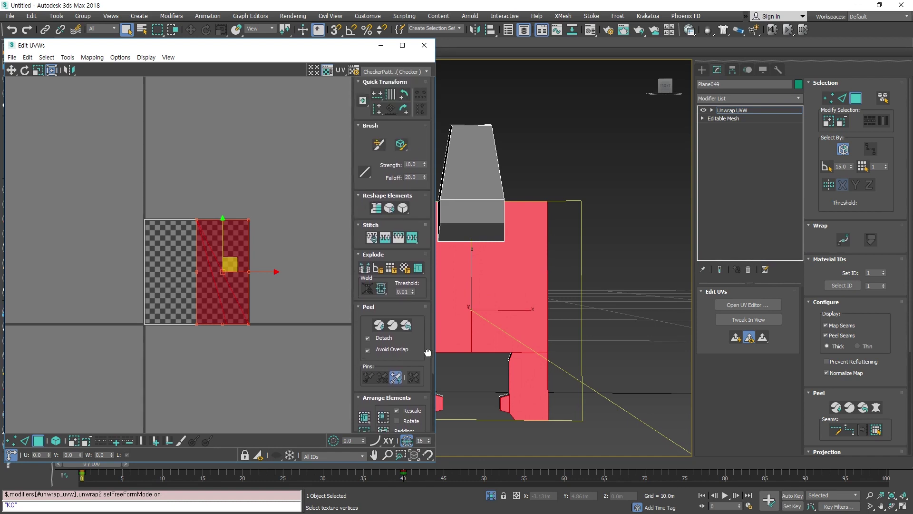
click(364, 269)
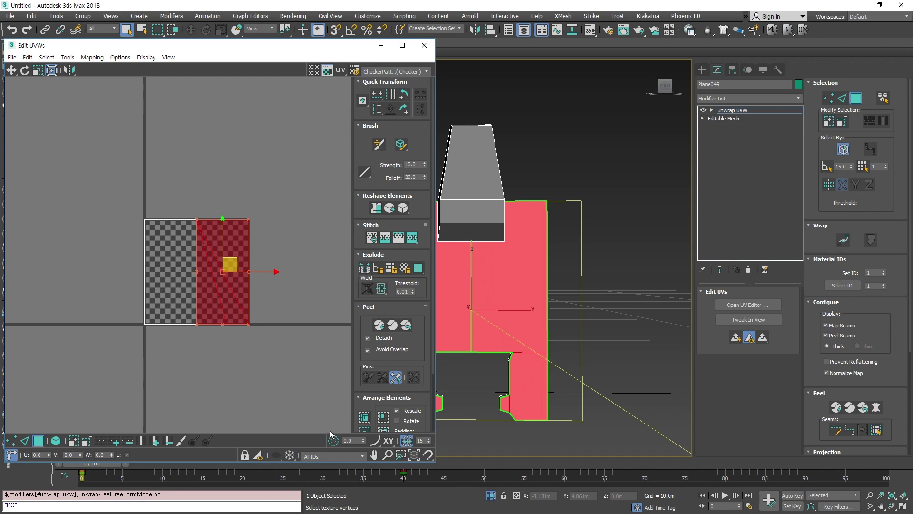
Examine the green seam edges around the broken-off back, leg and foot faces on the model
alt+middle_drag(533, 266, 523, 225)
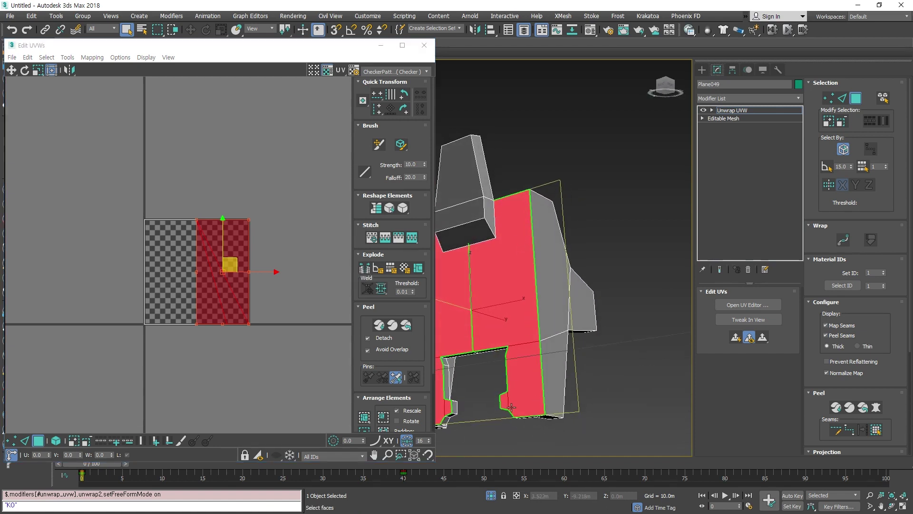
scroll(543, 324, up, 4)
scroll(543, 324, down, 4)
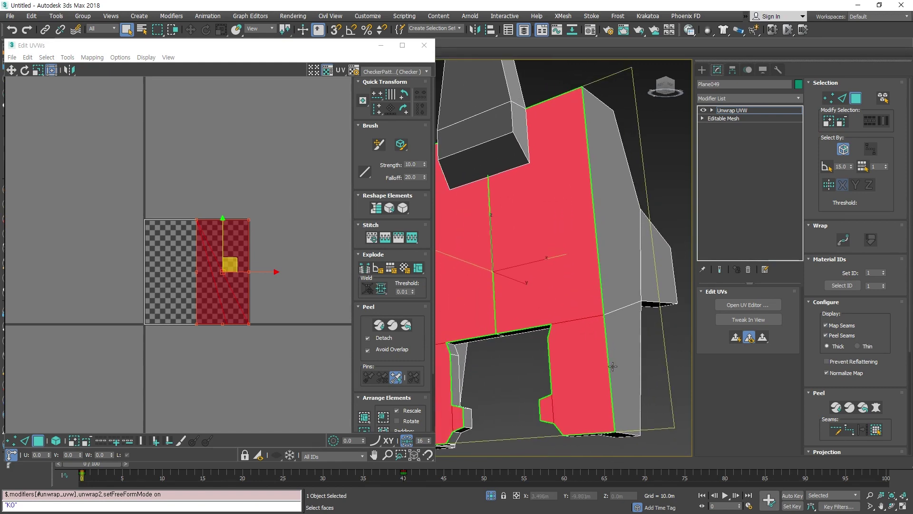
alt+middle_drag(612, 367, 617, 340)
scroll(593, 338, up, 4)
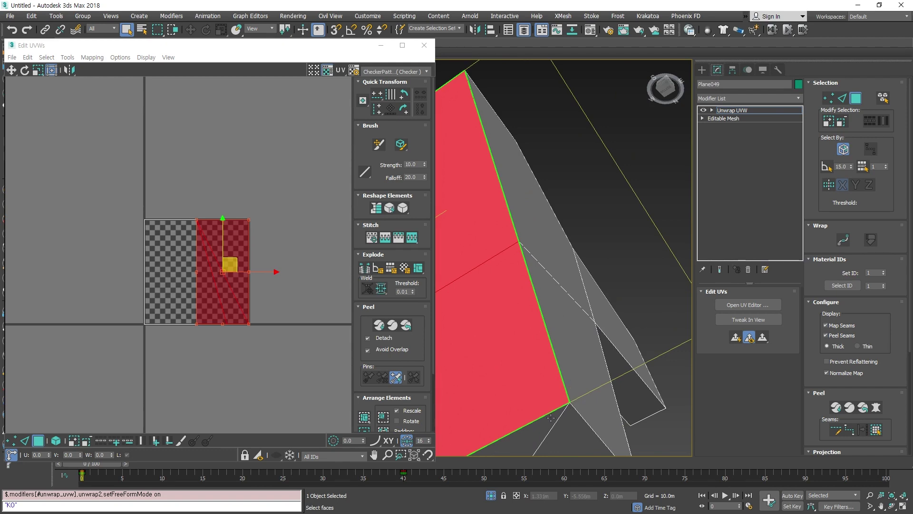
scroll(551, 418, down, 4)
middle_drag(551, 417, 549, 344)
scroll(510, 400, up, 4)
scroll(506, 311, down, 4)
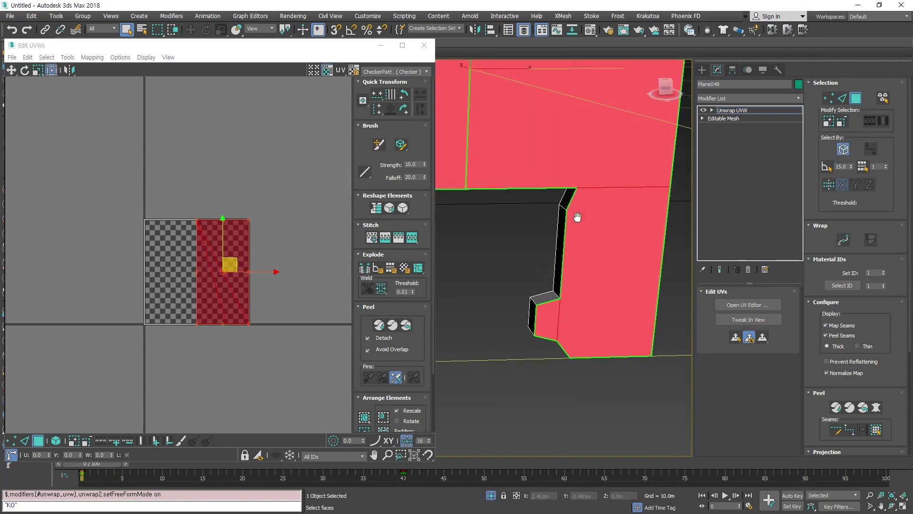
alt+middle_drag(577, 217, 550, 301)
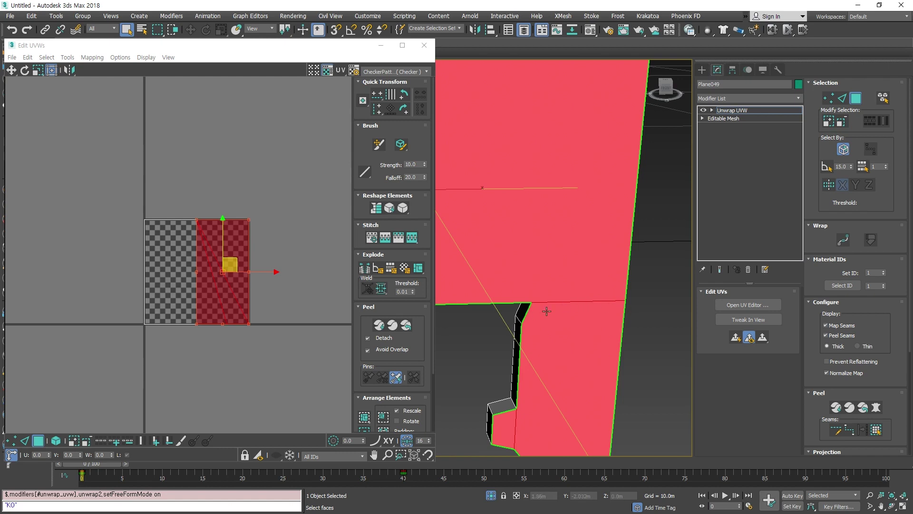
middle_drag(540, 327, 626, 359)
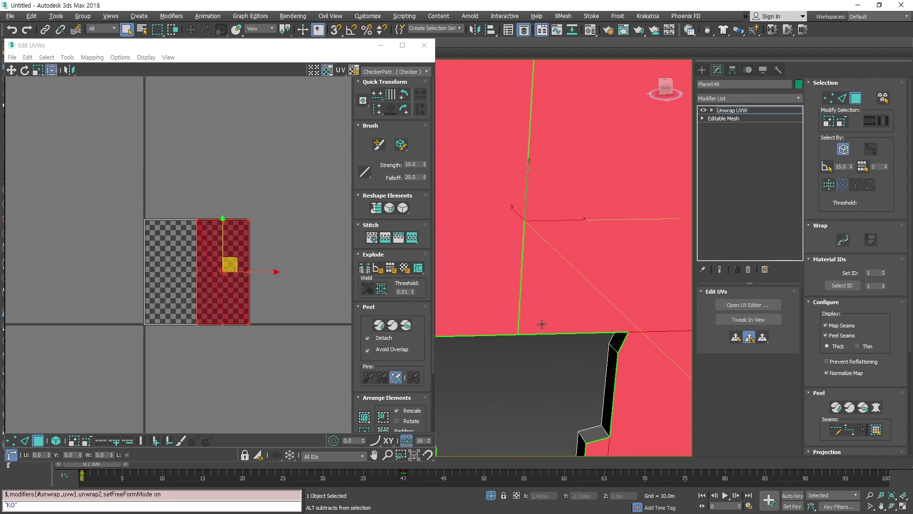
Inspect the green seam running down between the two back faces to the opening above the legs
alt+middle_drag(543, 322, 551, 354)
scroll(549, 326, up, 4)
scroll(550, 324, down, 9)
scroll(549, 281, up, 3)
scroll(549, 281, up, 3)
alt+middle_drag(555, 310, 569, 324)
scroll(551, 286, up, 3)
scroll(540, 367, up, 5)
scroll(540, 367, down, 1)
scroll(543, 359, up, 1)
scroll(553, 302, down, 5)
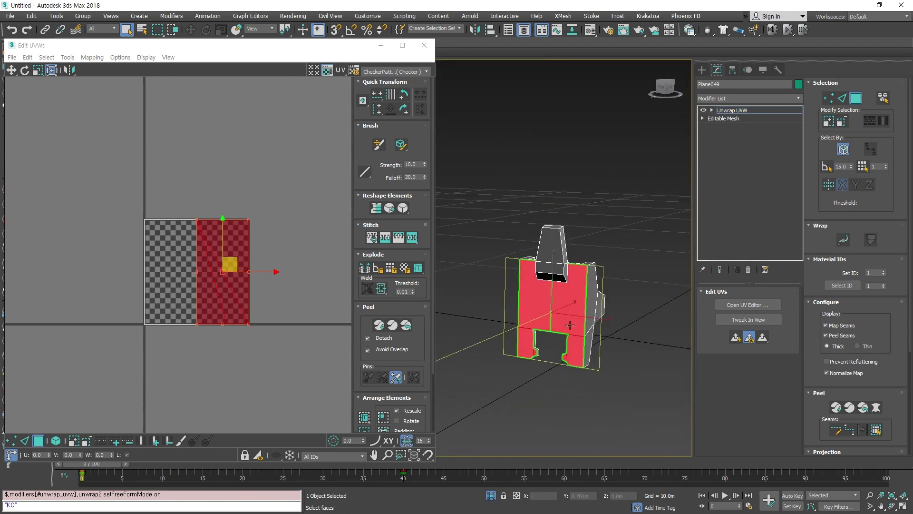
scroll(569, 325, up, 3)
scroll(557, 338, down, 2)
Close the UV editor and remove the Unwrap UVW modifier from the mesh
right_click(514, 354)
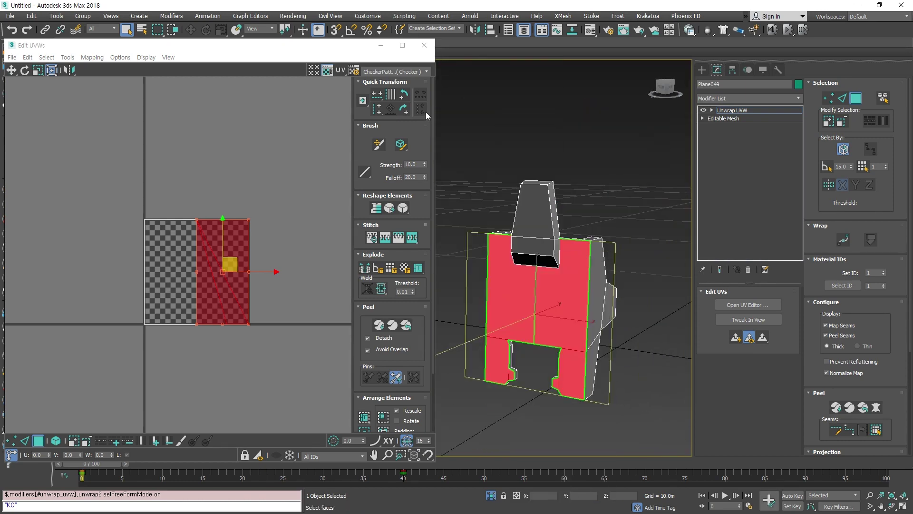
click(424, 45)
click(737, 111)
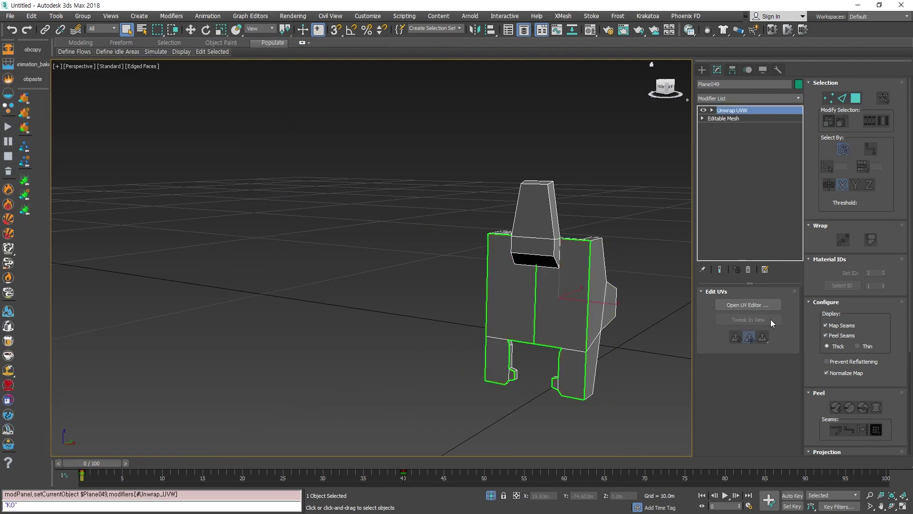
click(748, 270)
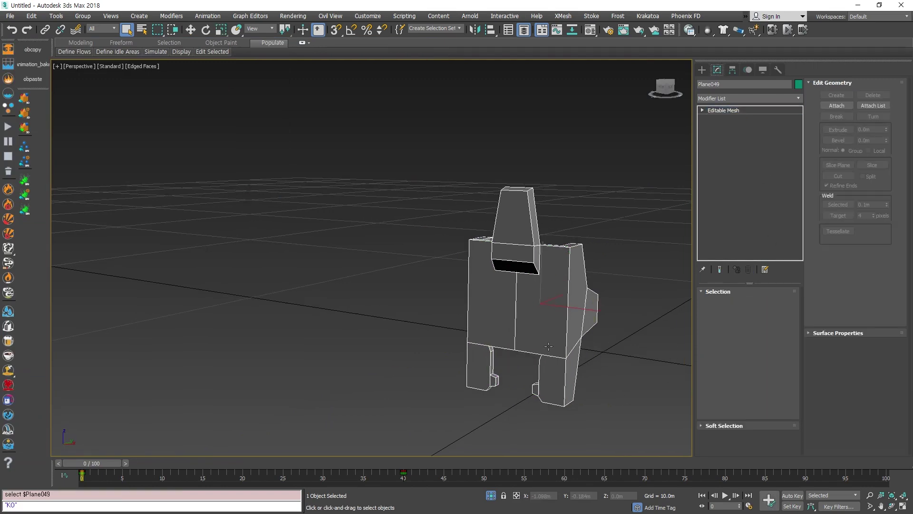
In wireframe, isolate the internal face dividing the two halves of the body by deselecting the neighbouring faces, and delete it
key(w)
scroll(526, 330, up, 5)
key(F3)
alt+middle_drag(509, 358, 386, 321)
key(4)
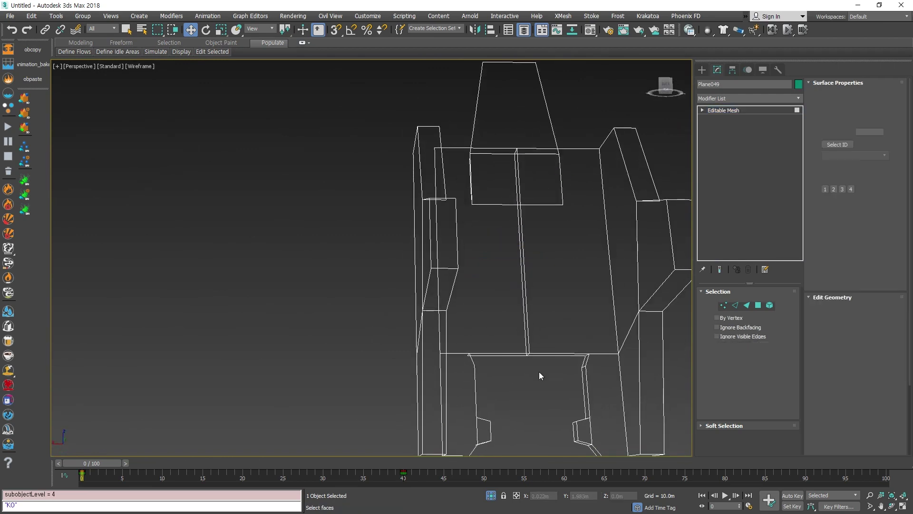
drag(541, 376, 518, 347)
alt+drag(559, 402, 577, 340)
alt+drag(493, 407, 421, 276)
alt+middle_drag(421, 275, 544, 345)
key(Delete)
Select the outer vertex at the top centre of the body and try welding it with a 0.1 m threshold
scroll(533, 290, up, 3)
key(1)
drag(548, 206, 503, 139)
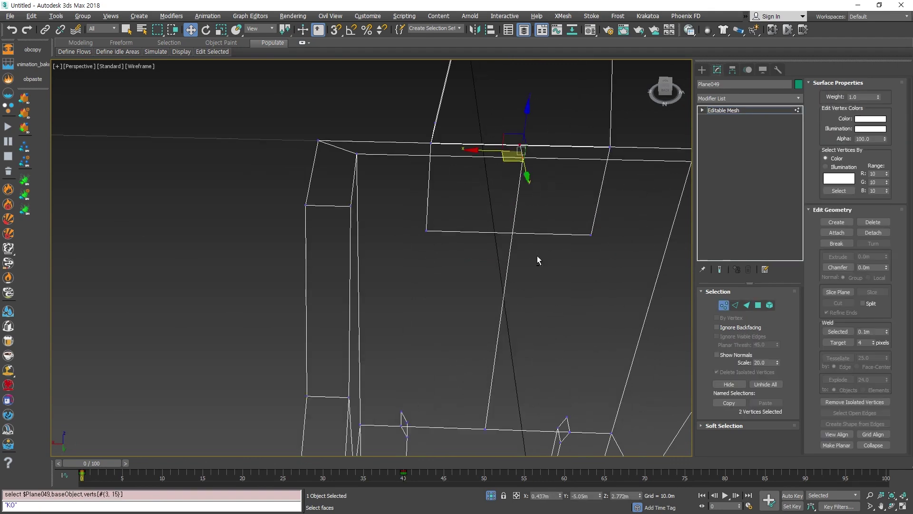
alt+middle_drag(537, 260, 502, 300)
click(566, 279)
drag(518, 137, 518, 137)
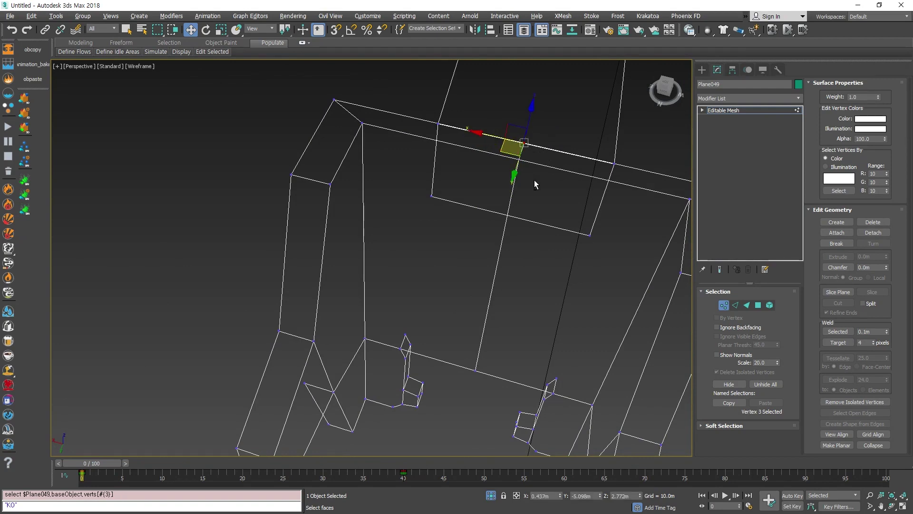
alt+middle_drag(534, 179, 591, 181)
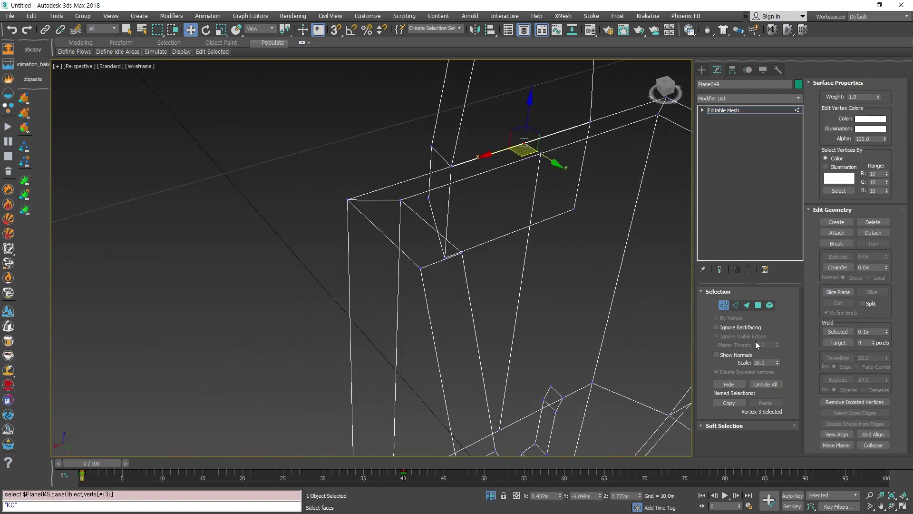
click(838, 332)
click(495, 292)
middle_drag(574, 285, 473, 266)
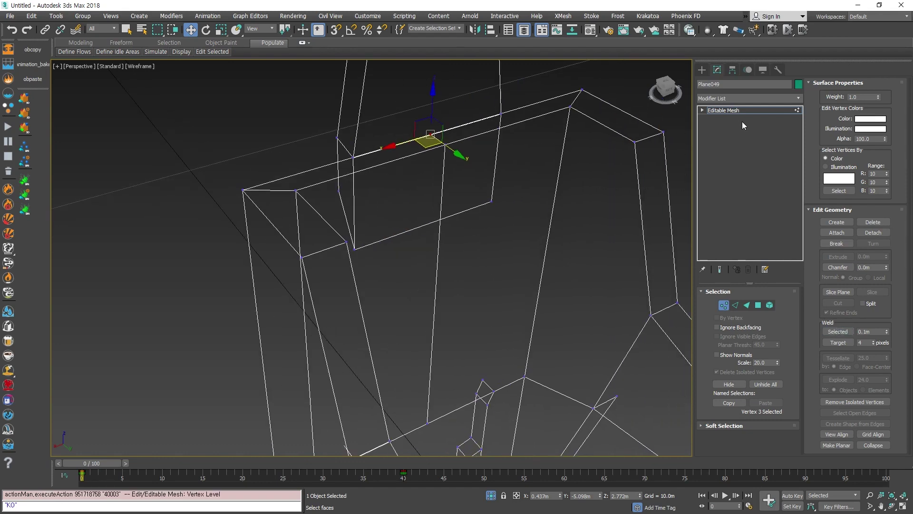
Leave vertex editing, return to the shaded display and convert the mesh to an Editable Poly
click(725, 306)
middle_drag(537, 259, 472, 245)
scroll(472, 243, down, 5)
key(F3)
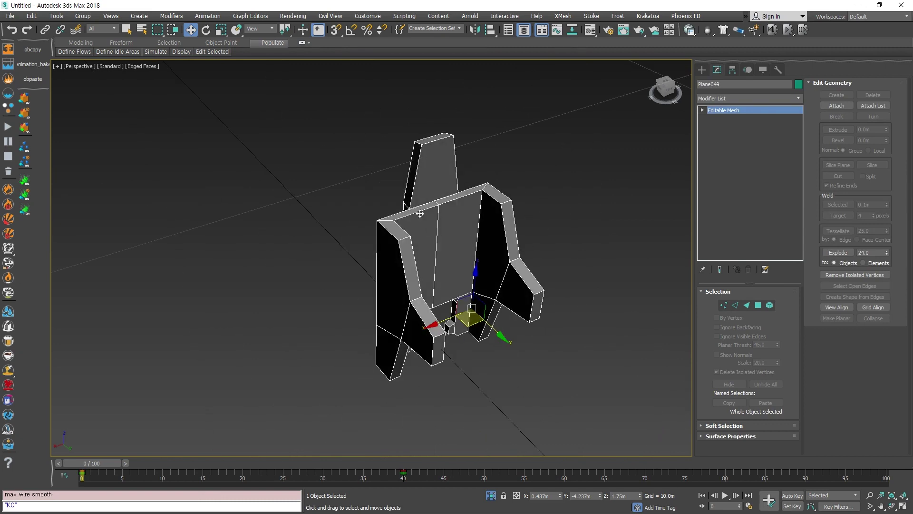
right_click(431, 212)
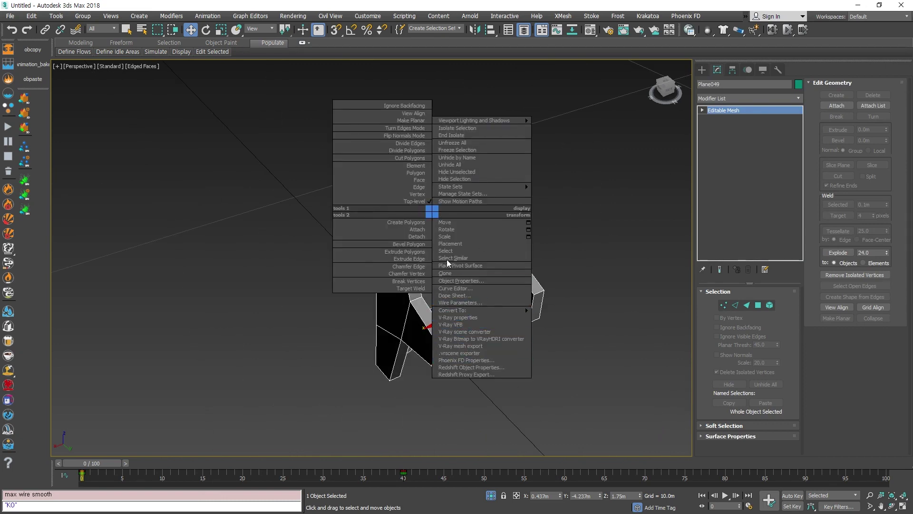
mouse_move(501, 310)
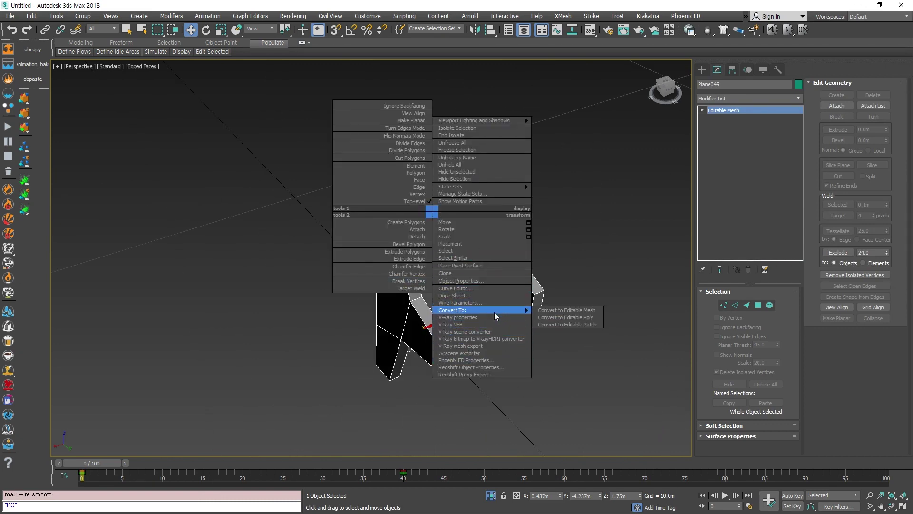
click(589, 317)
scroll(461, 298, up, 5)
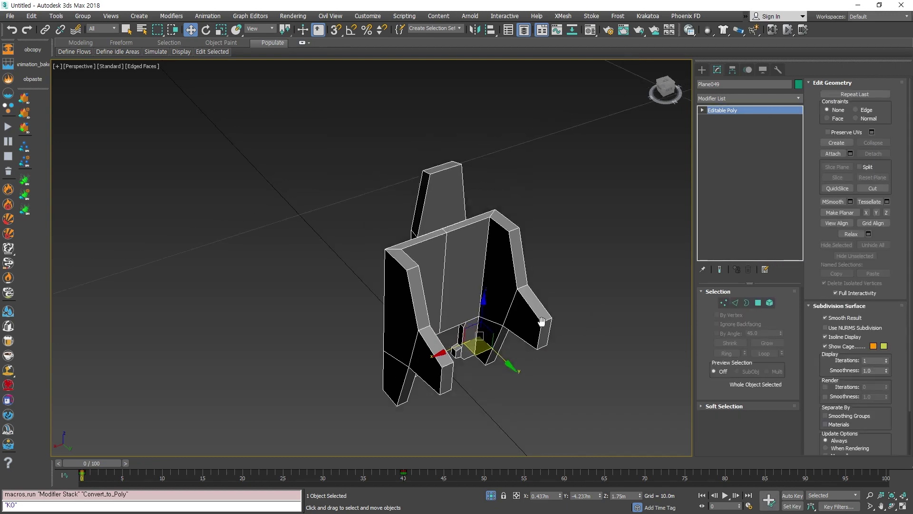
Check the two top-centre vertices in wireframe by selecting them together and one at a time
key(1)
key(F3)
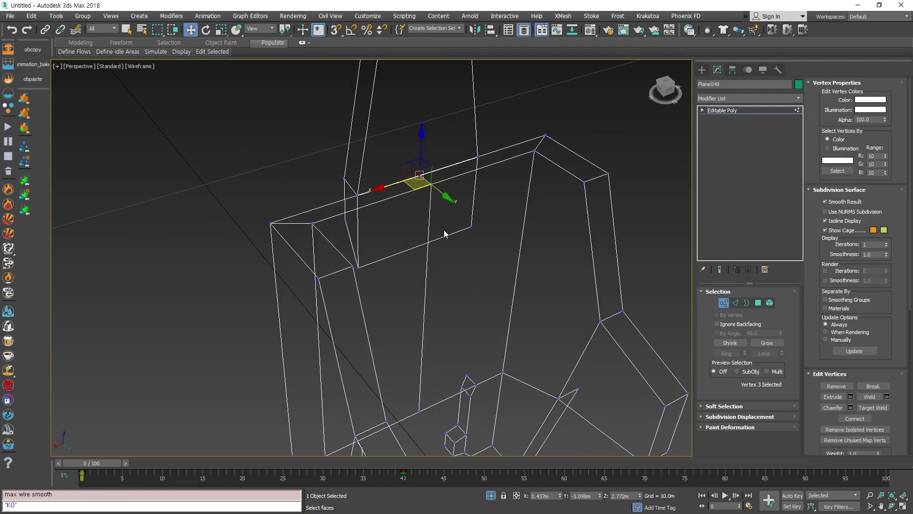
ctrl+click(432, 184)
alt+middle_drag(493, 232, 429, 247)
scroll(436, 176, up, 2)
scroll(481, 179, down, 2)
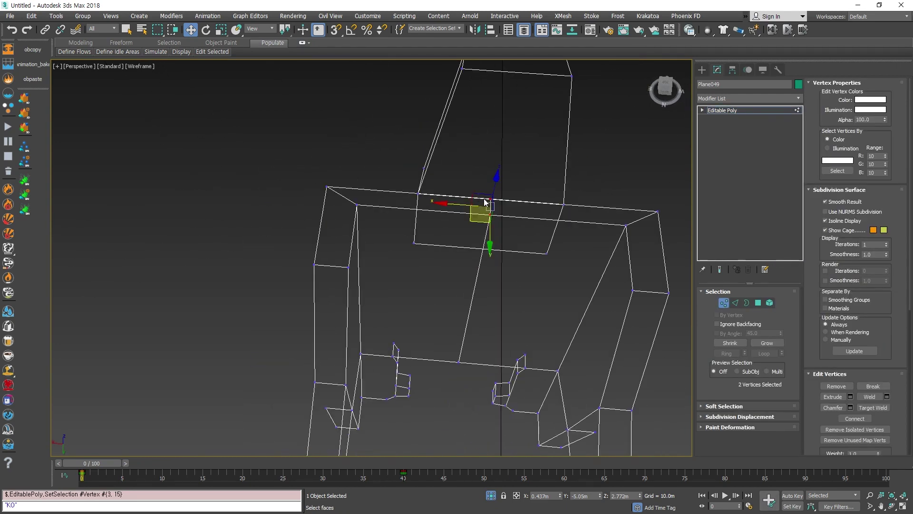
alt+middle_drag(484, 202, 468, 183)
click(510, 238)
drag(506, 183, 482, 205)
alt+middle_drag(536, 253, 497, 223)
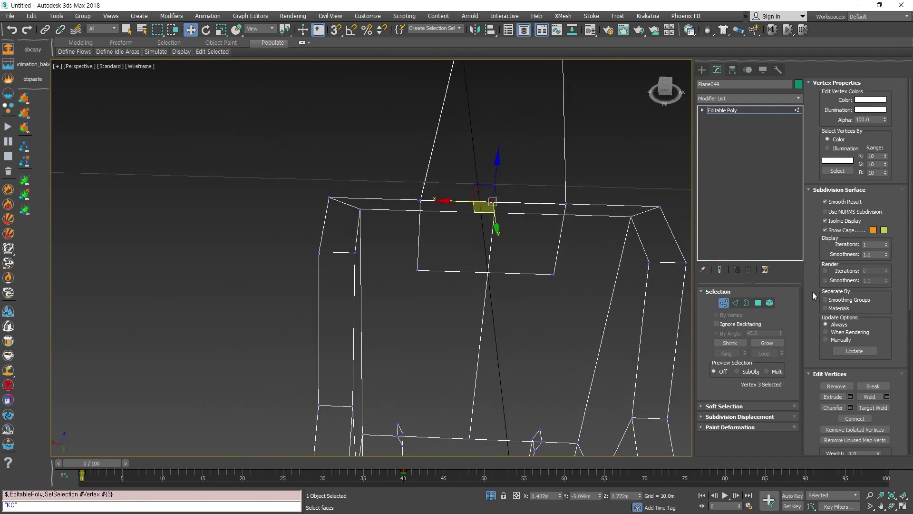
scroll(809, 383, down, 5)
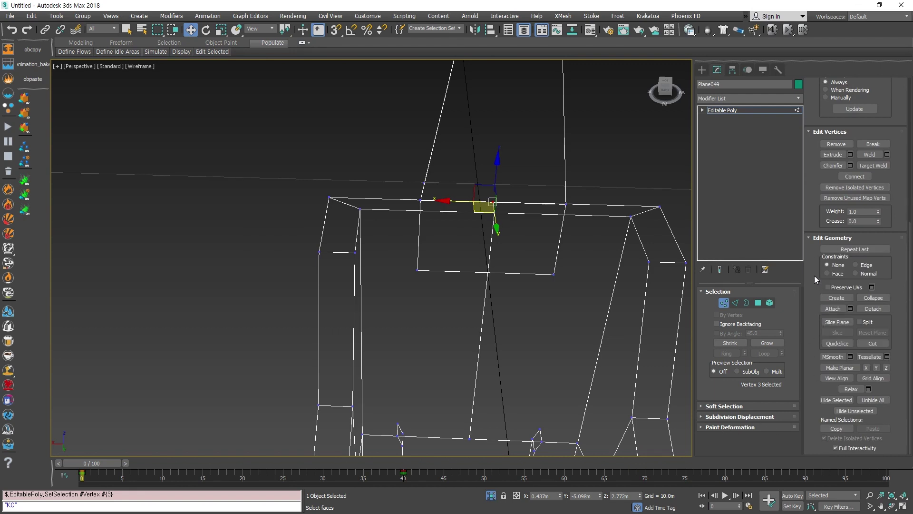
scroll(816, 286, up, 2)
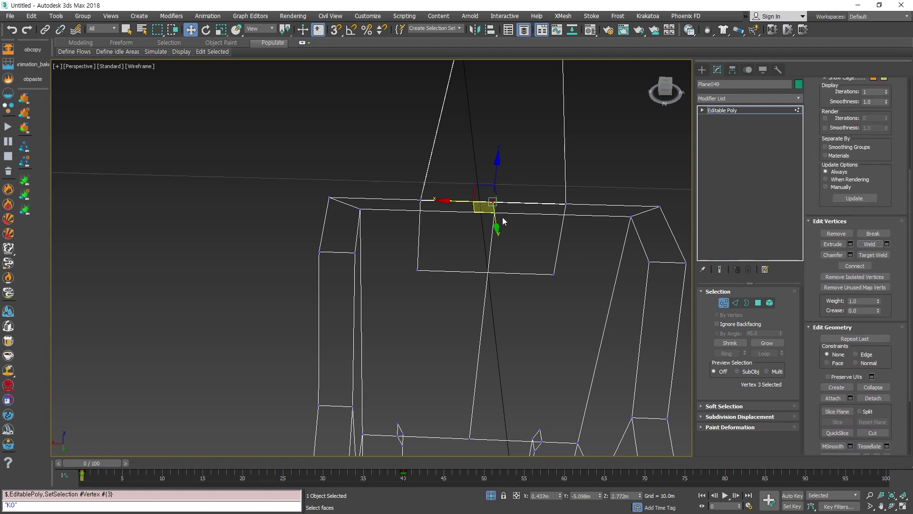
drag(535, 207, 465, 229)
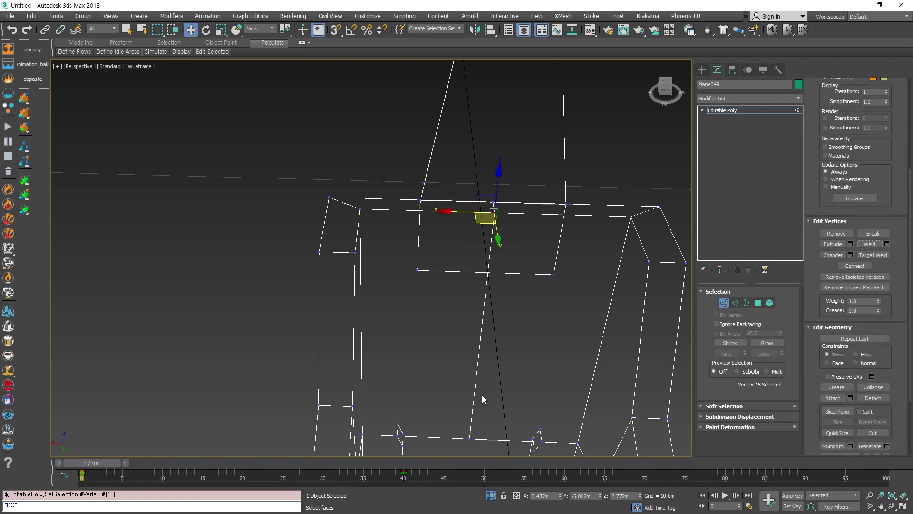
Switch to an orthographic view, select the inner vertex at the centre above the leg opening and try to weld it
middle_drag(484, 400, 499, 246)
drag(511, 295, 474, 264)
alt+middle_drag(477, 278, 651, 233)
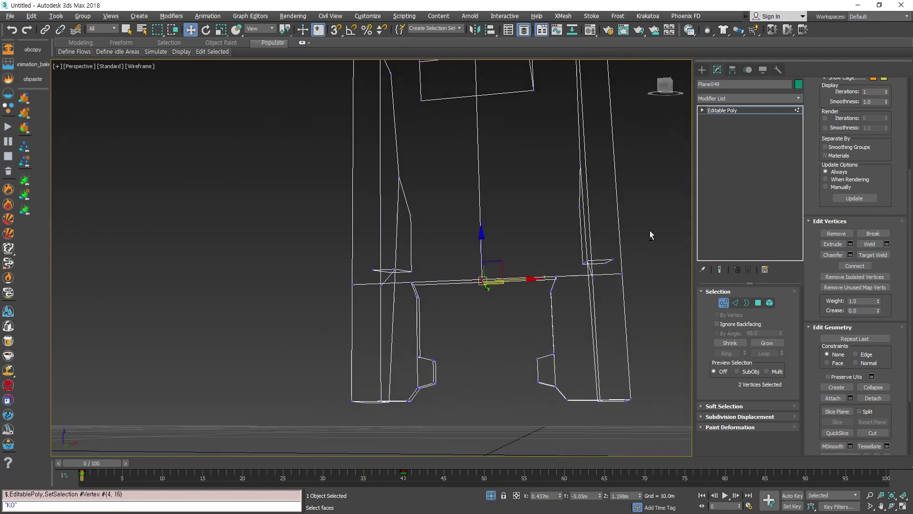
alt+middle_drag(548, 338, 494, 295)
scroll(495, 299, up, 4)
scroll(513, 355, down, 2)
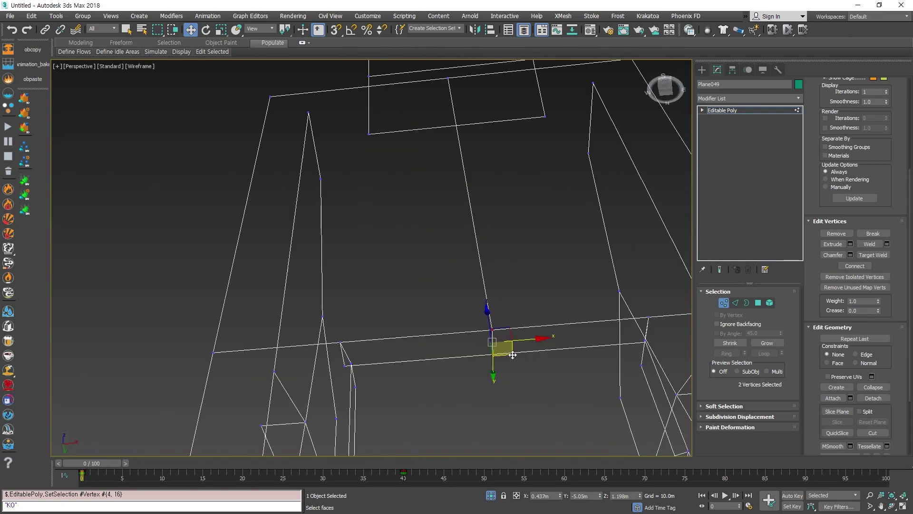
key(u)
middle_drag(533, 372, 527, 335)
drag(546, 299, 469, 322)
click(869, 244)
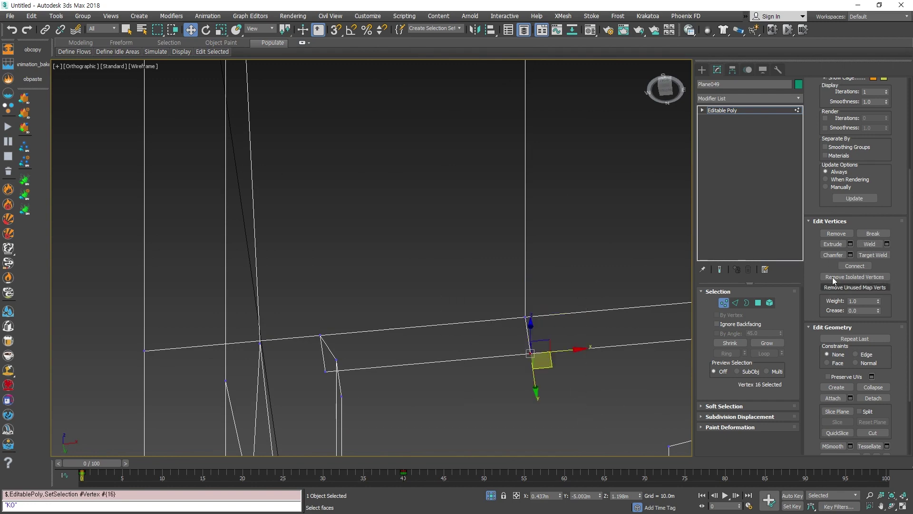
click(869, 244)
Check the whole mesh for open borders using border selection, and return to the shaded display
middle_drag(534, 395, 424, 305)
scroll(424, 304, down, 5)
alt+middle_drag(495, 308, 429, 377)
scroll(428, 379, down, 8)
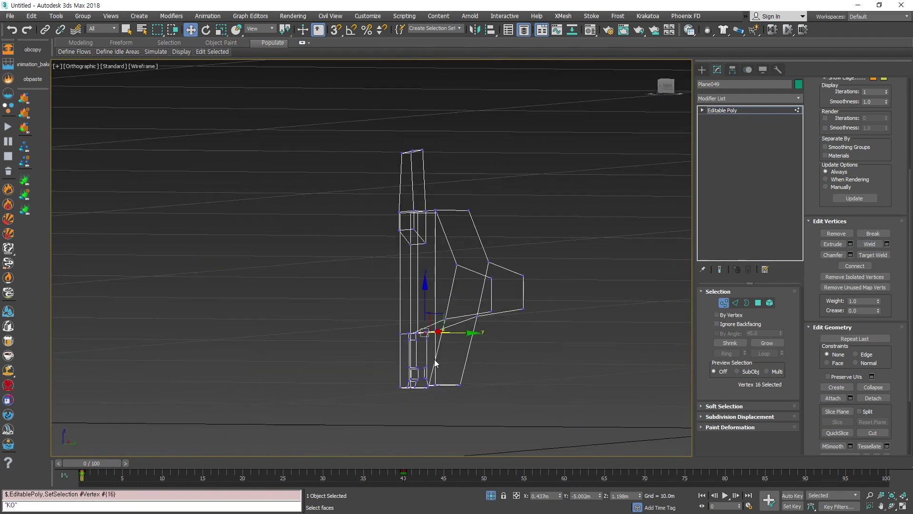
key(3)
drag(529, 153, 333, 408)
alt+middle_drag(508, 285, 479, 336)
key(F3)
mouse_move(409, 336)
alt+middle_down()
mouse_move(487, 322)
mouse_move(584, 391)
alt+middle_up()
Apply a new Unwrap UVW modifier to the Editable Poly and open its UV editor
click(741, 109)
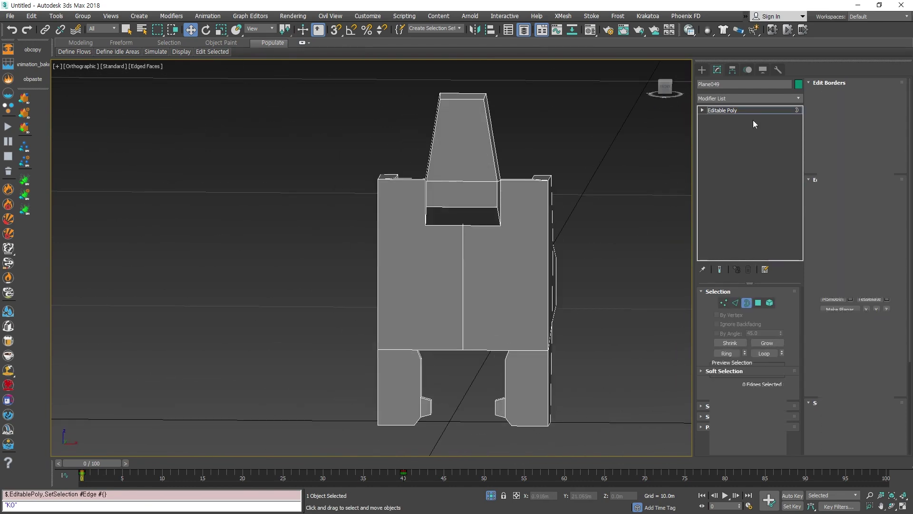
click(760, 98)
scroll(758, 147, down, 15)
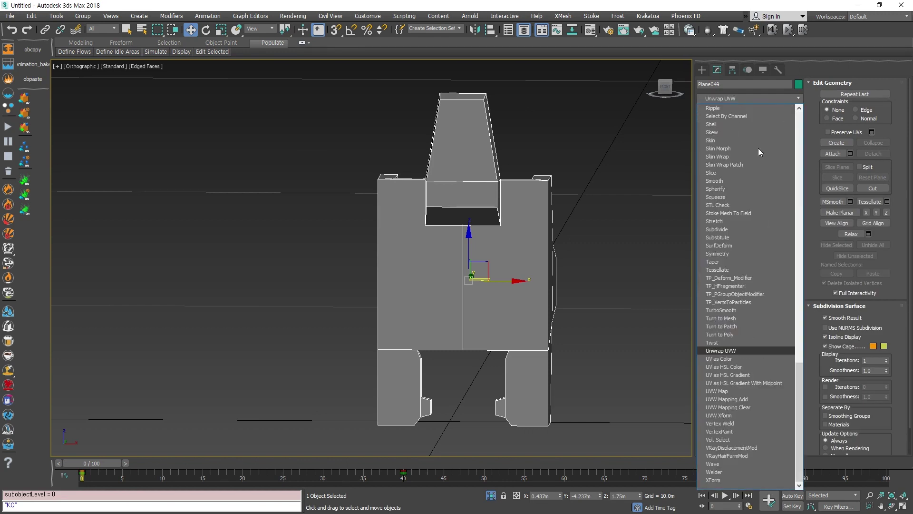
click(738, 350)
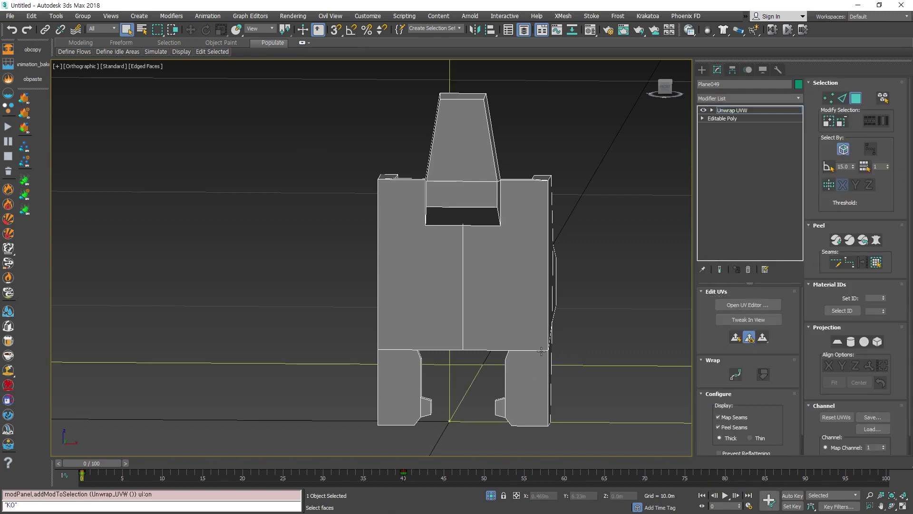
scroll(571, 366, down, 3)
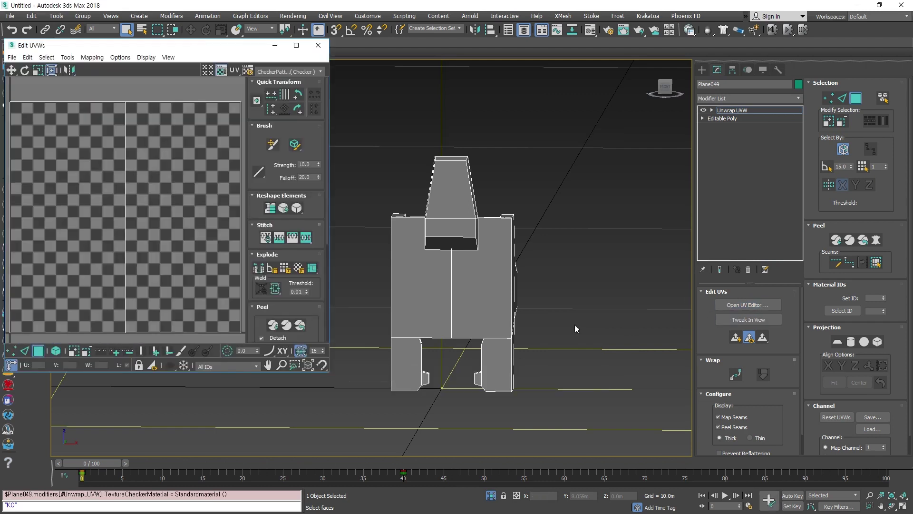
Select the two back faces, both leg faces and the two small foot faces, and Break their UVs from the rest
click(500, 334)
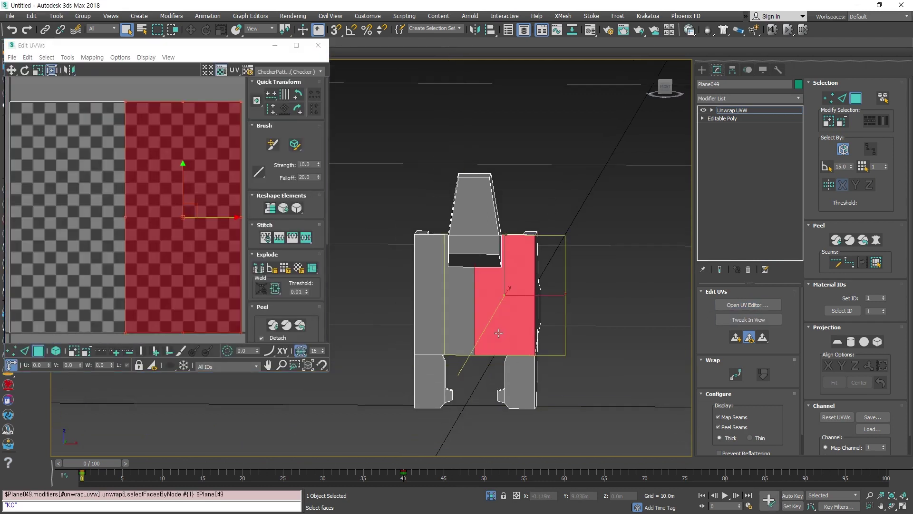
ctrl+click(460, 331)
ctrl+click(441, 379)
scroll(446, 396, up, 2)
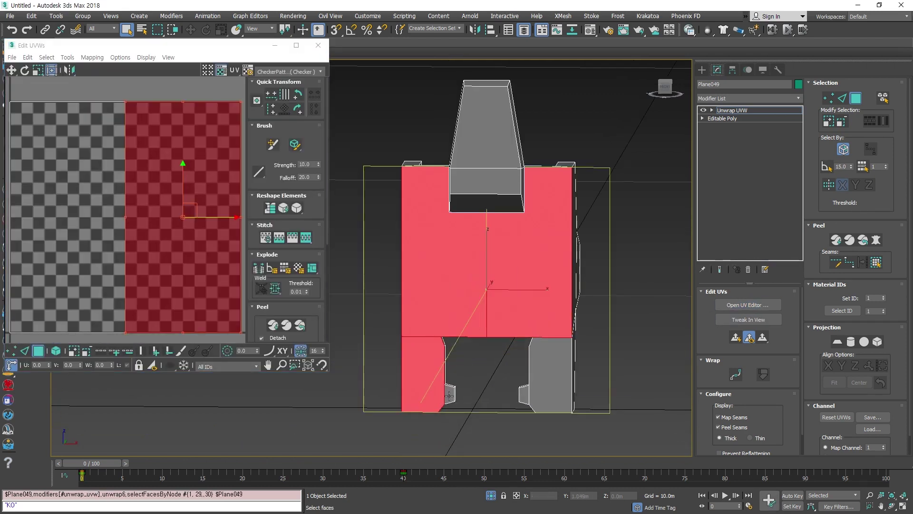
ctrl+click(535, 398)
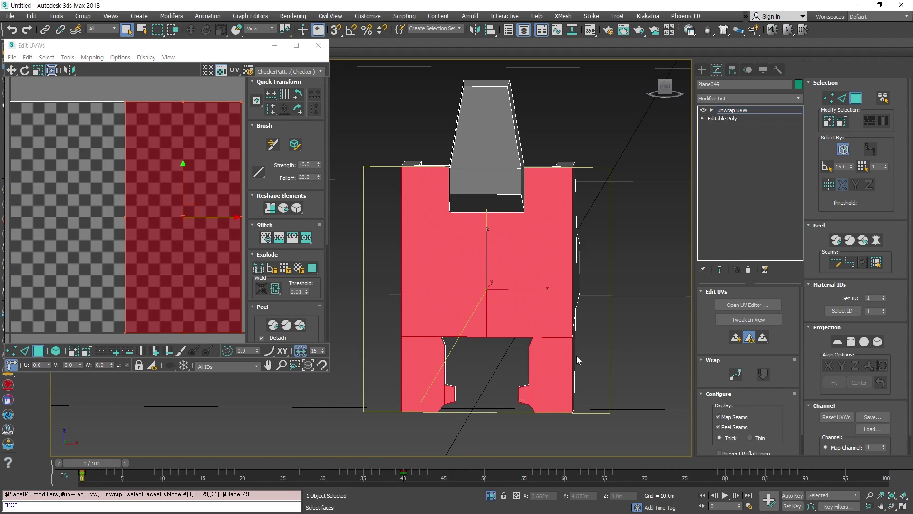
alt+middle_drag(577, 356, 506, 373)
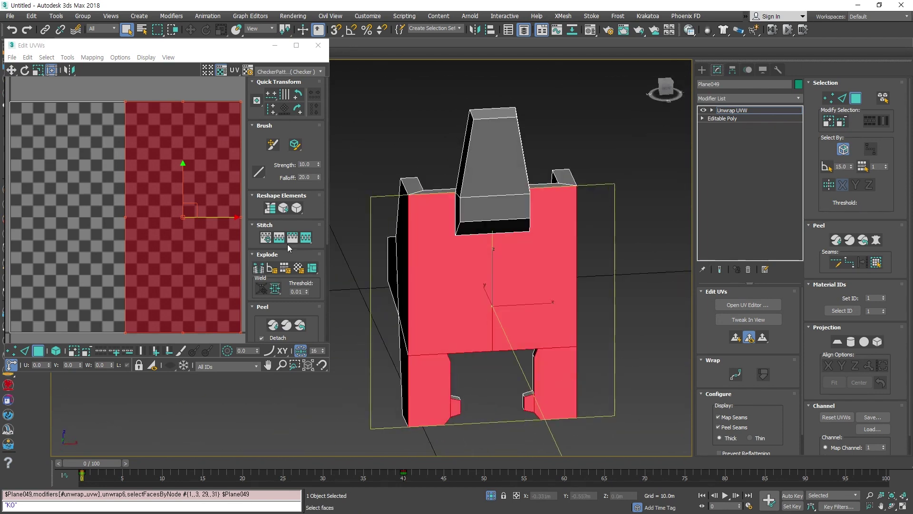
click(265, 269)
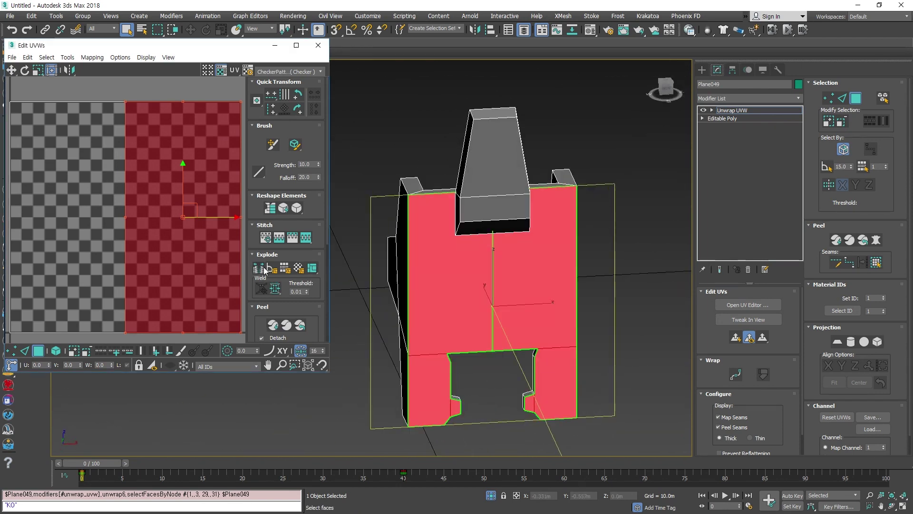
Examine the seam along the centre of the back and around the leg opening in wireframe
alt+middle_drag(498, 318, 509, 281)
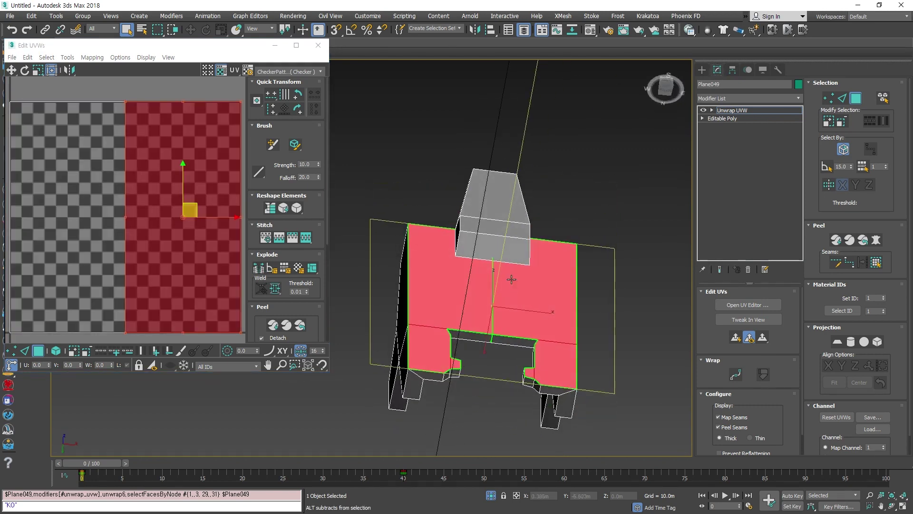
scroll(510, 334, up, 4)
key(F3)
scroll(536, 350, down, 4)
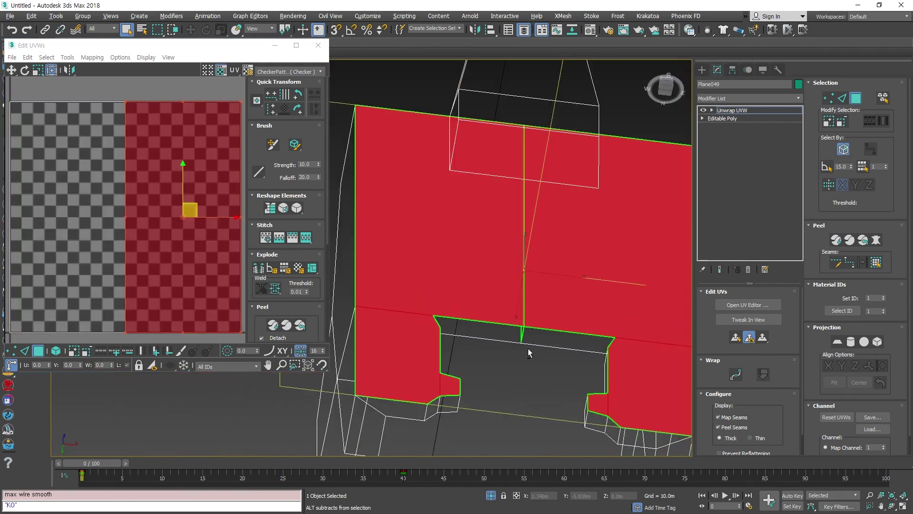
alt+middle_drag(528, 348, 501, 404)
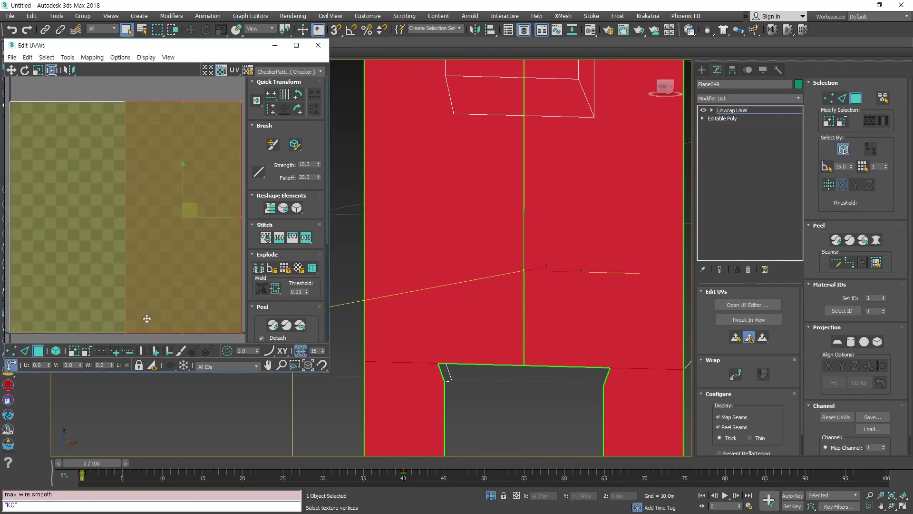
Move the broken-off back UV shell above the checker square, clear the face selection and return the model to shaded display
scroll(158, 287, down, 6)
scroll(159, 287, up, 2)
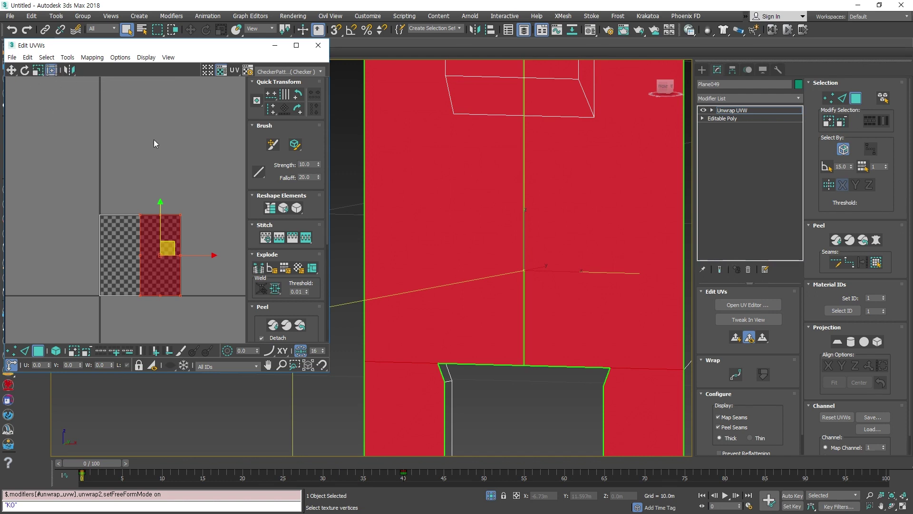
drag(168, 248, 180, 138)
click(568, 243)
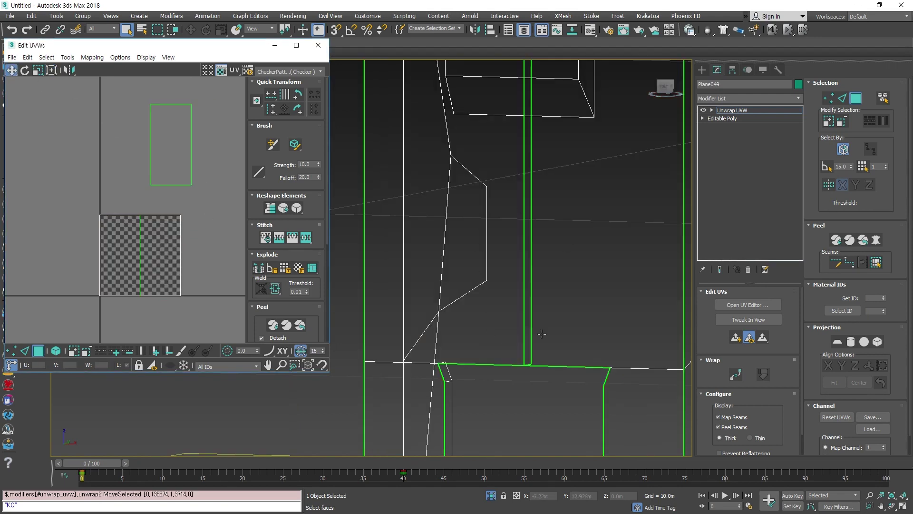
scroll(542, 334, down, 5)
alt+middle_drag(542, 334, 455, 250)
key(F3)
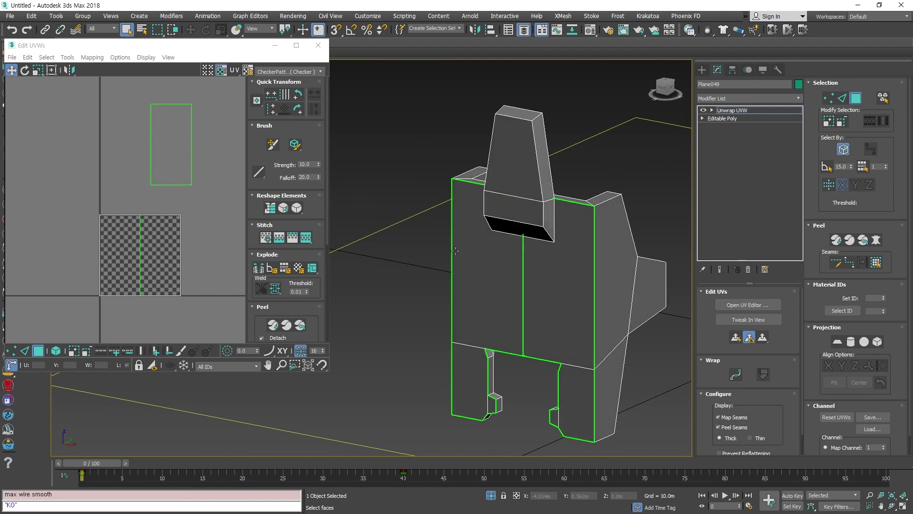
Select one of the overlapping back faces in the UV shell and shift it slightly up and to the left
click(195, 263)
scroll(190, 214, up, 1)
scroll(188, 239, down, 1)
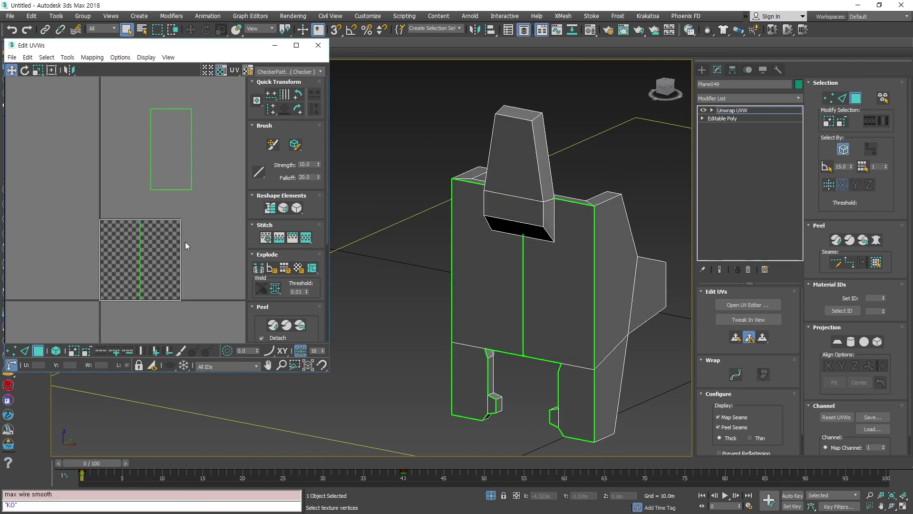
middle_drag(50, 252, 58, 230)
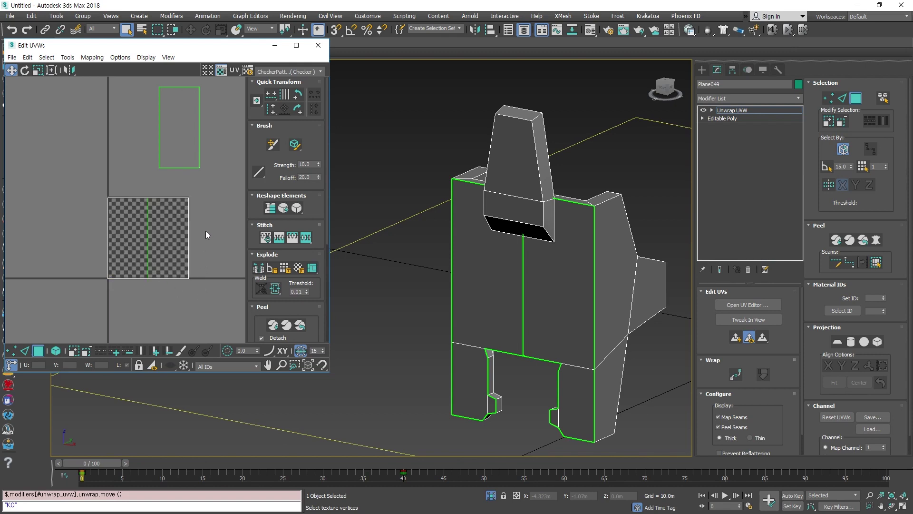
alt+middle_drag(532, 302, 481, 333)
scroll(550, 373, up, 2)
middle_drag(202, 199, 176, 227)
scroll(176, 227, down, 1)
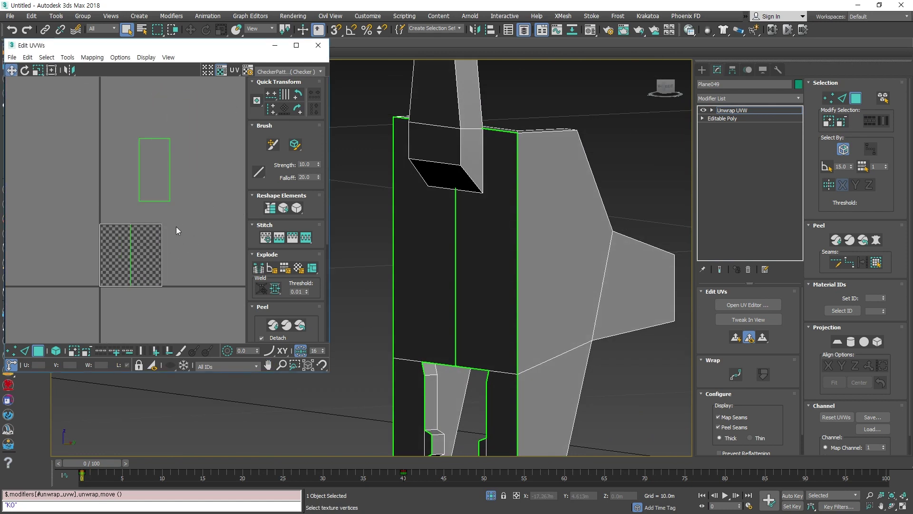
click(153, 178)
mouse_move(156, 170)
mouse_down()
mouse_move(206, 169)
mouse_move(139, 169)
mouse_move(174, 171)
mouse_move(152, 167)
mouse_up()
Select the three outer faces of one side panel and Break their UVs from the rest
alt+middle_drag(495, 312, 552, 279)
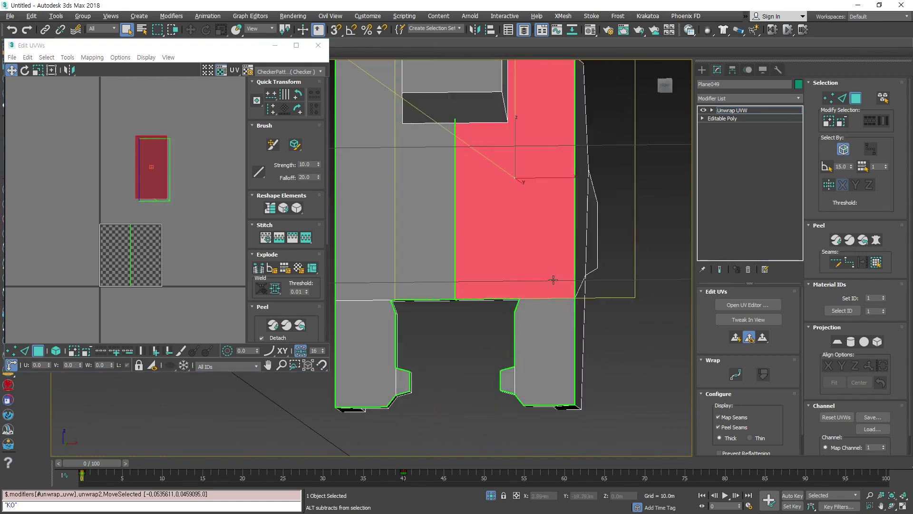
scroll(447, 219, up, 2)
alt+middle_drag(511, 255, 320, 368)
scroll(448, 219, up, 2)
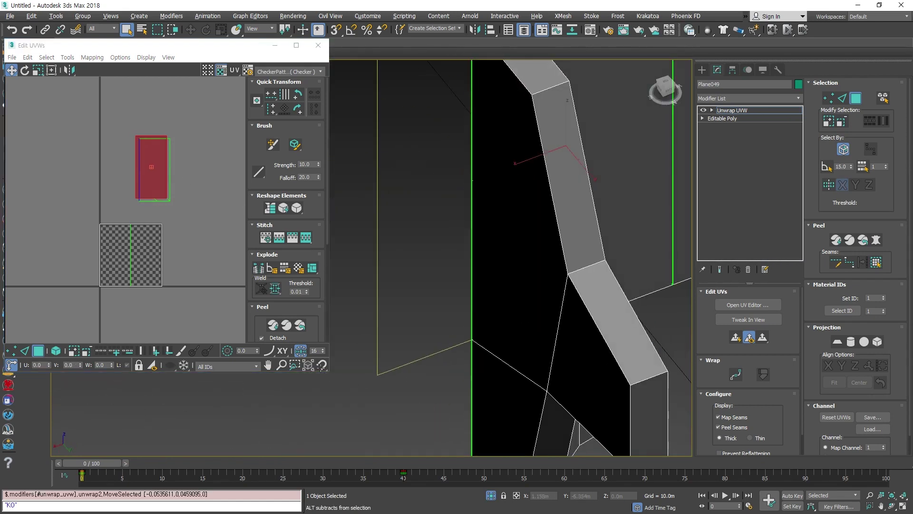
scroll(504, 363, down, 4)
alt+middle_drag(563, 350, 600, 334)
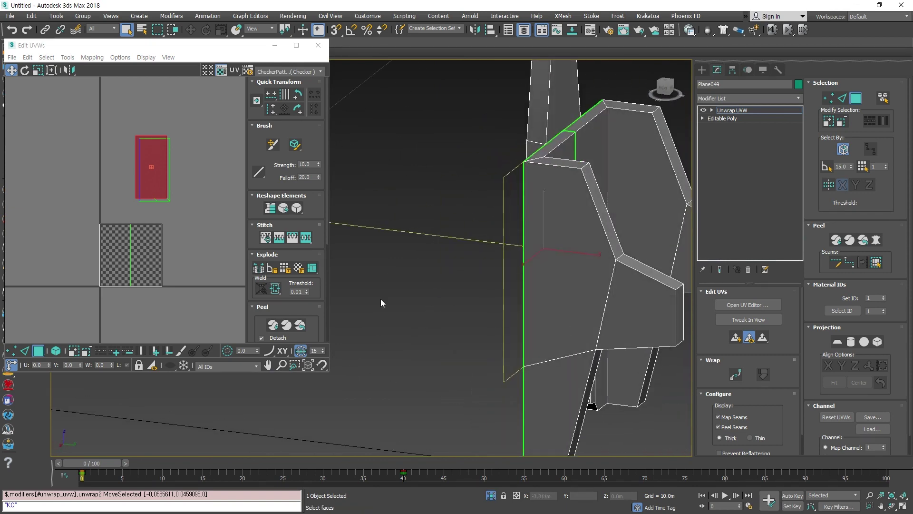
click(224, 265)
alt+middle_drag(563, 287, 592, 189)
middle_drag(592, 327, 495, 350)
scroll(503, 306, down, 3)
click(510, 354)
ctrl+click(524, 302)
ctrl+click(575, 290)
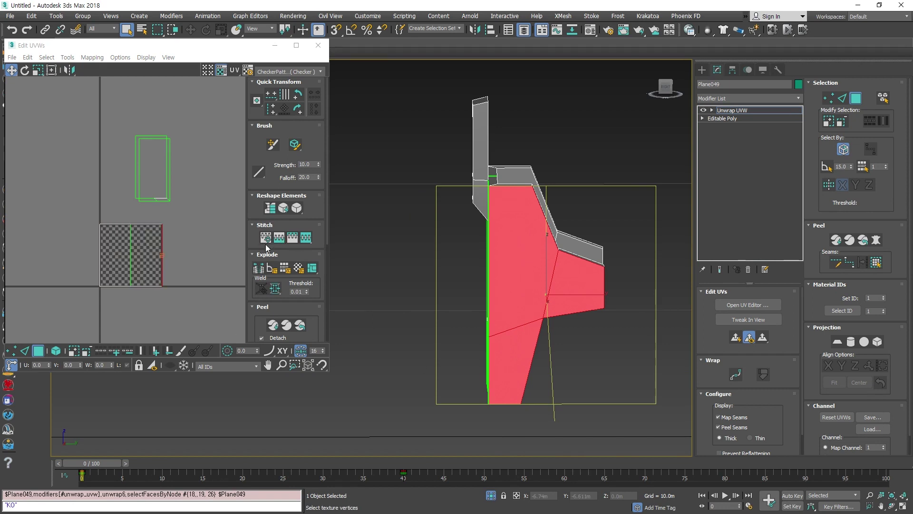
click(268, 269)
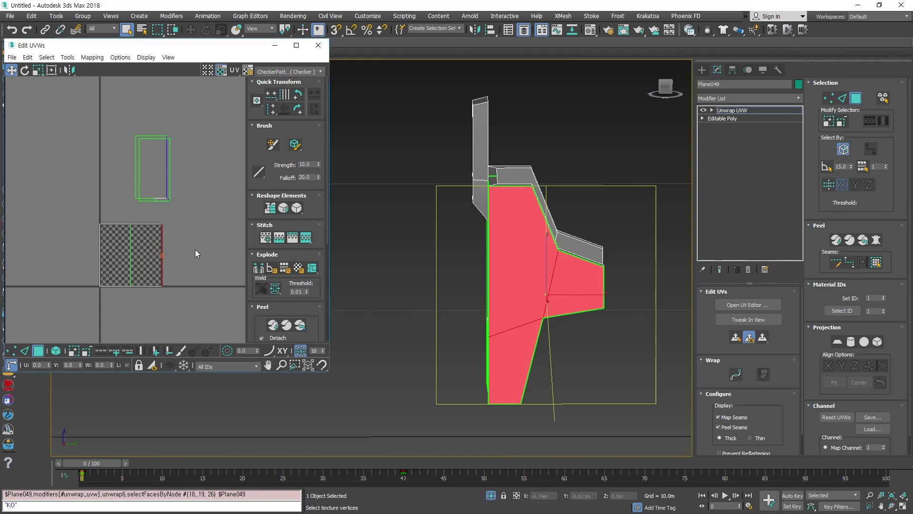
Using Freeform mode, move the side panel's UV shell out of the checker square to the right of the back shell
middle_drag(195, 249, 191, 254)
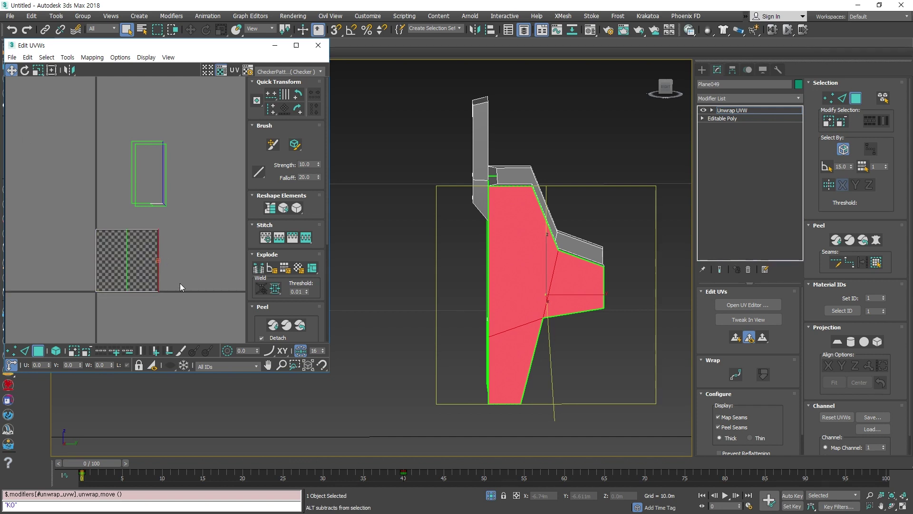
middle_drag(149, 253, 171, 231)
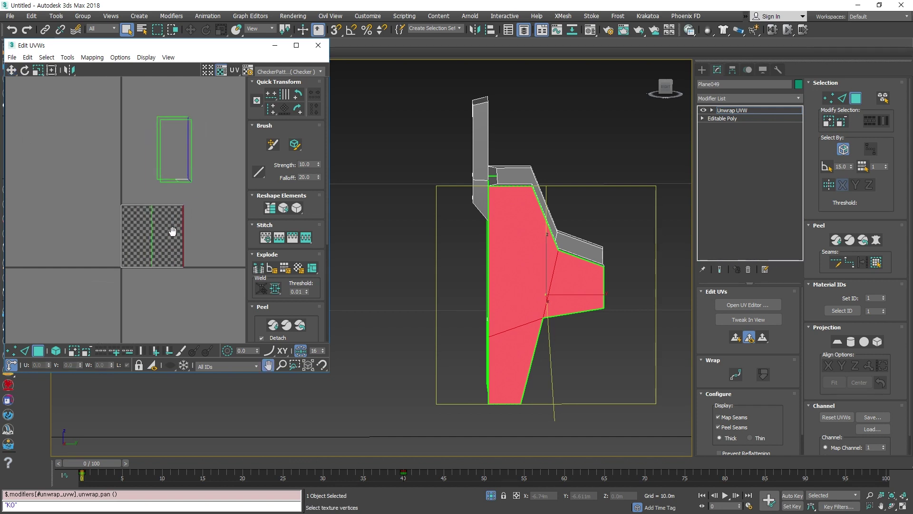
click(51, 70)
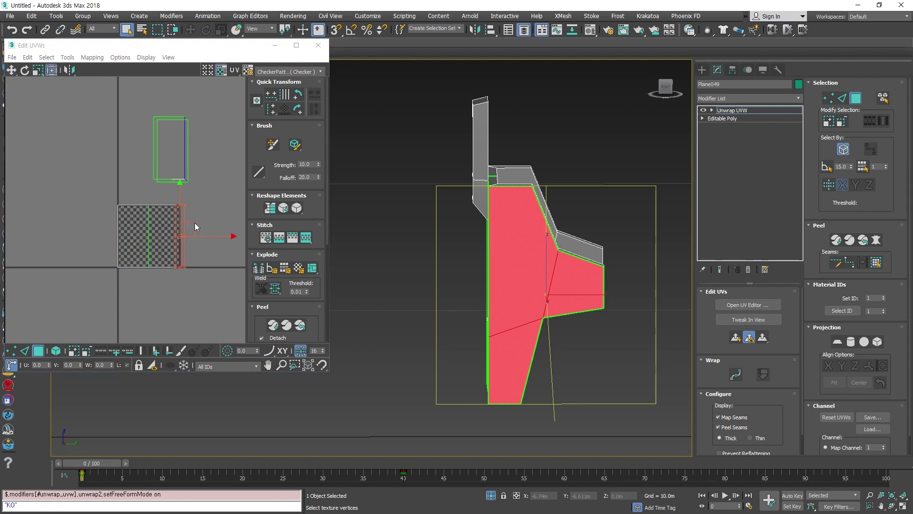
drag(201, 213, 241, 139)
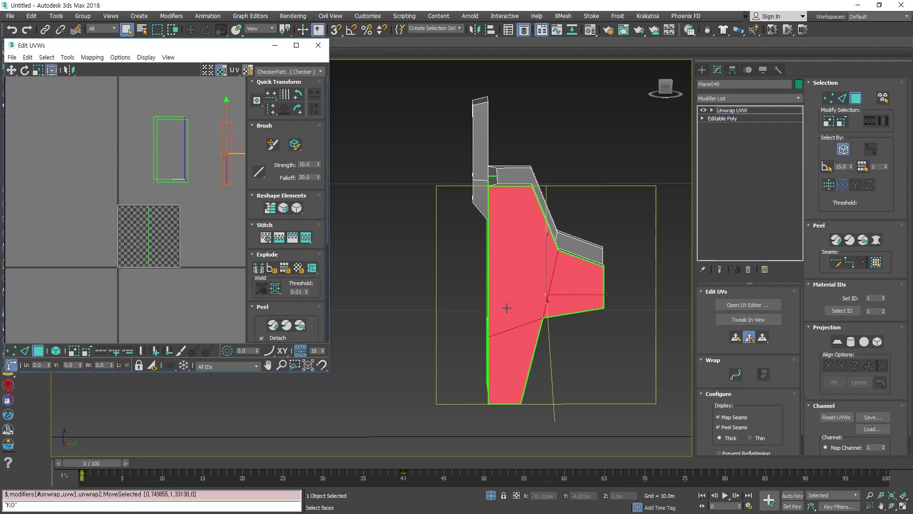
Break the three outer faces of the opposite side panel and move their UV shell to the left of the back shell
alt+middle_drag(506, 307, 542, 323)
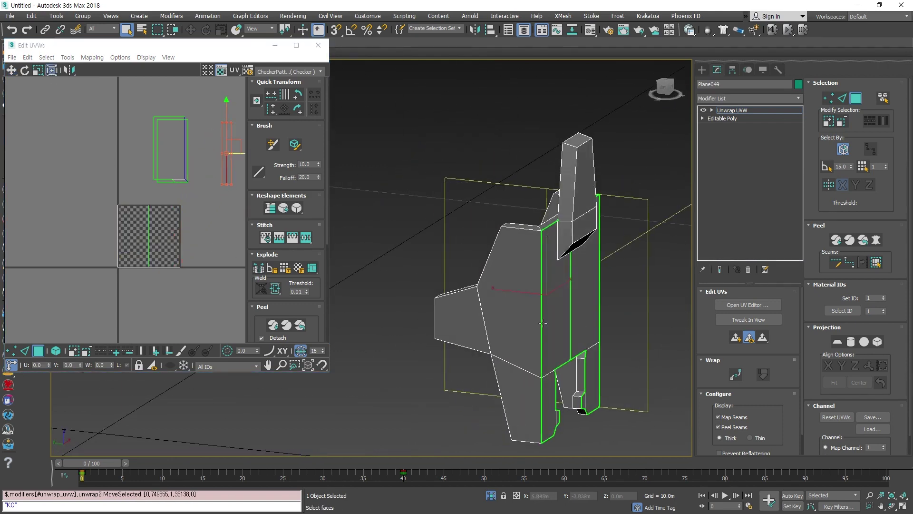
click(493, 295)
ctrl+click(462, 317)
ctrl+click(519, 405)
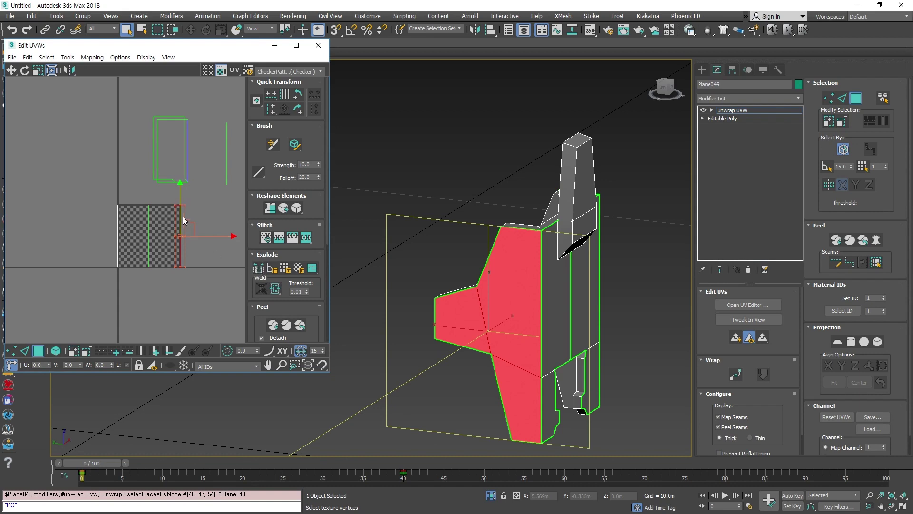
drag(189, 223, 129, 129)
Break the inner side, back, leg and foot faces off as one group and move their UV shell to the upper left of the checker square
alt+middle_drag(580, 346, 607, 337)
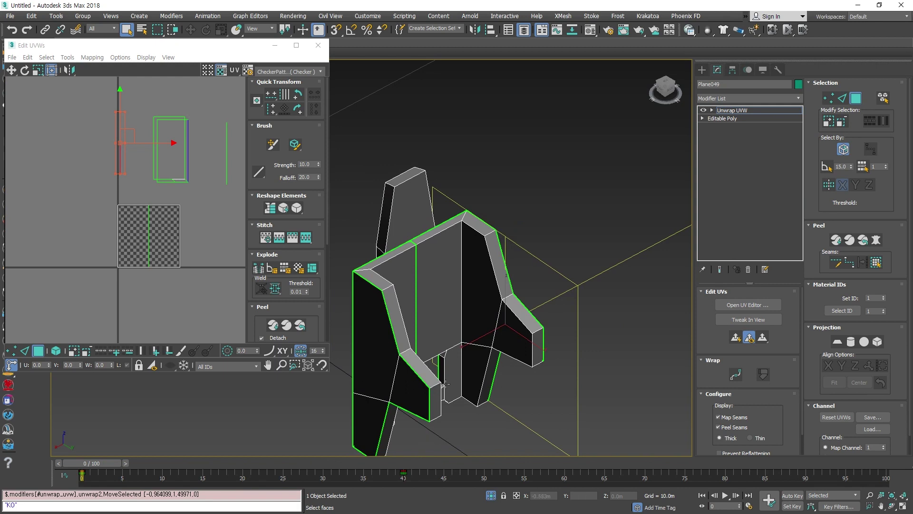
click(519, 332)
ctrl+click(482, 301)
ctrl+click(470, 362)
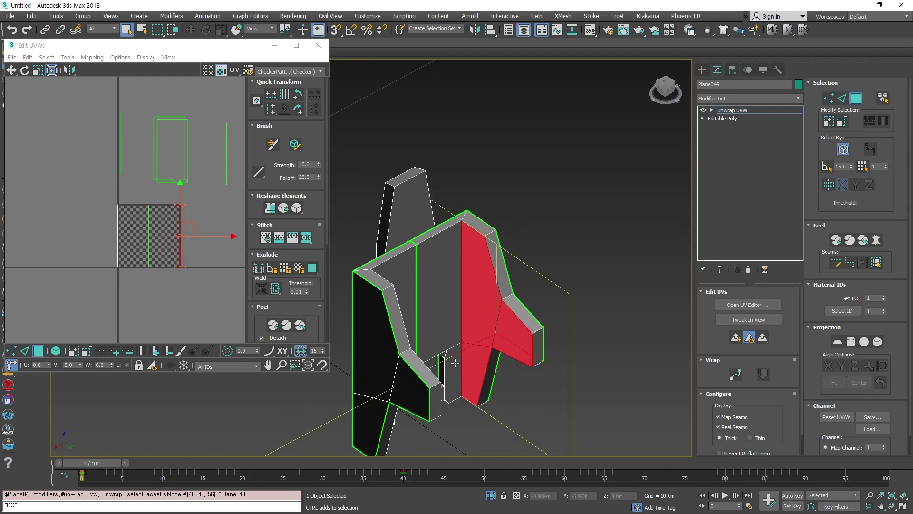
ctrl+click(454, 364)
ctrl+click(445, 335)
alt+middle_drag(455, 365, 391, 309)
ctrl+click(410, 305)
ctrl+click(393, 310)
ctrl+click(378, 331)
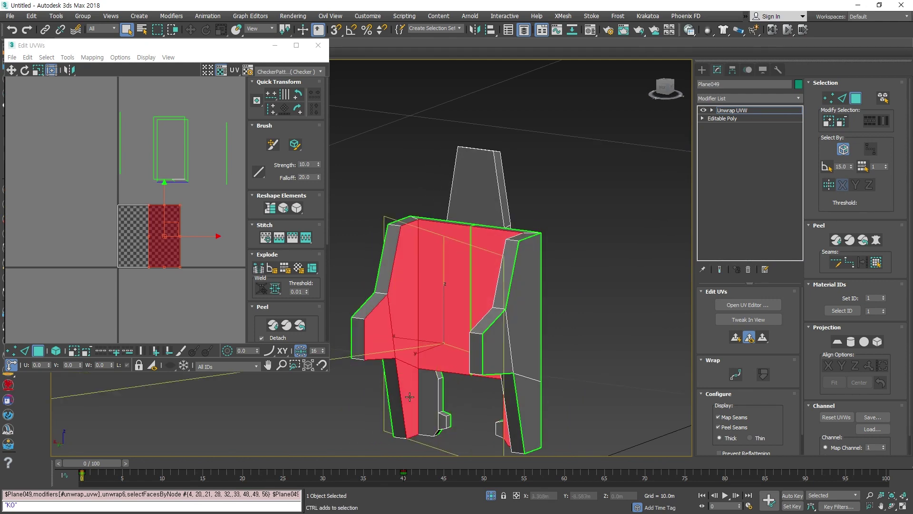
ctrl+click(407, 392)
ctrl+click(430, 408)
alt+middle_drag(440, 420, 490, 445)
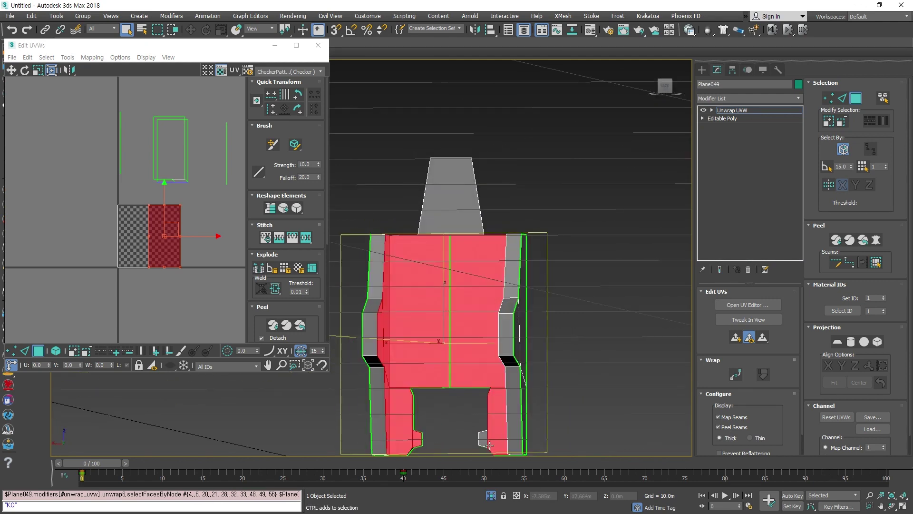
ctrl+click(482, 437)
middle_drag(204, 300, 278, 215)
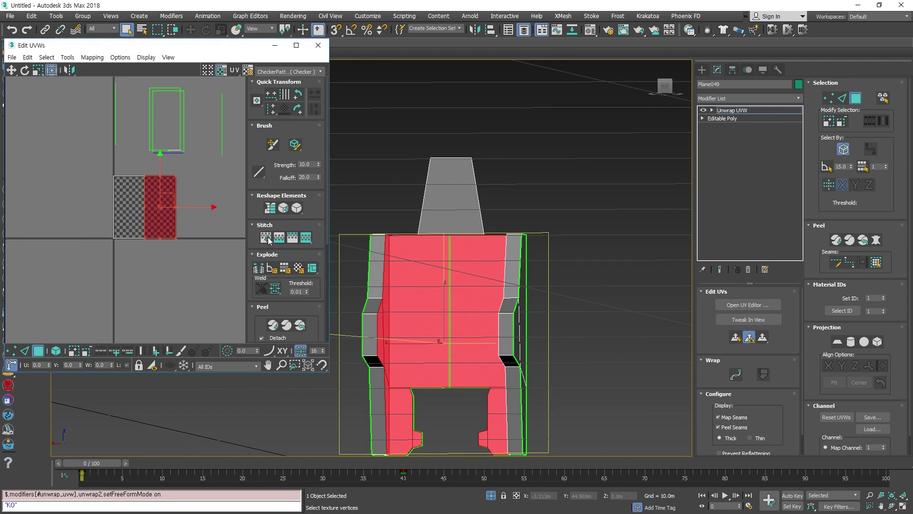
middle_drag(107, 271, 119, 306)
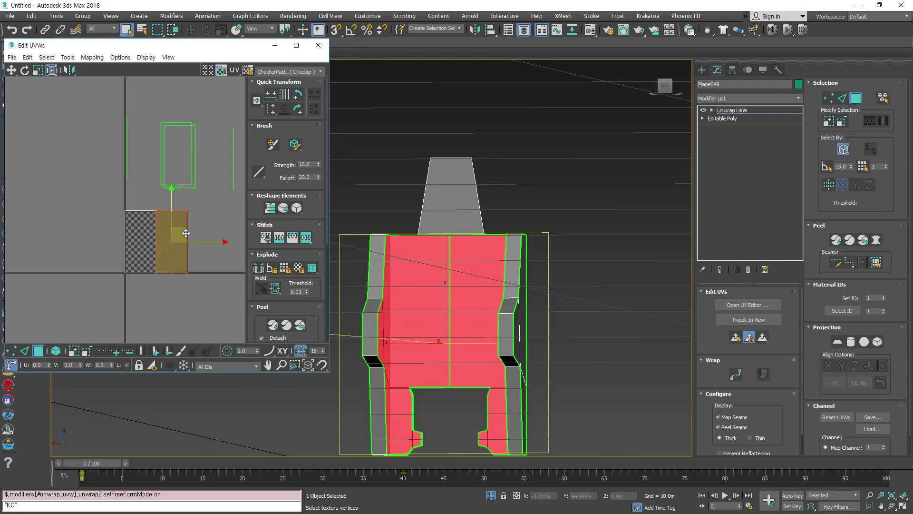
drag(184, 234, 53, 149)
Examine the narrow rim faces along the edges of both side panels, checking them one by one
alt+middle_drag(476, 219, 469, 373)
click(563, 347)
click(397, 183)
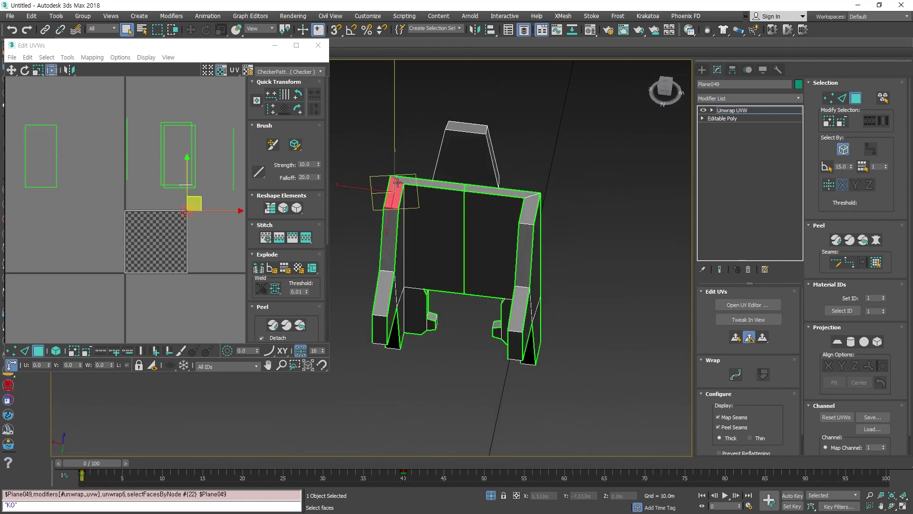
click(385, 238)
click(382, 299)
click(380, 328)
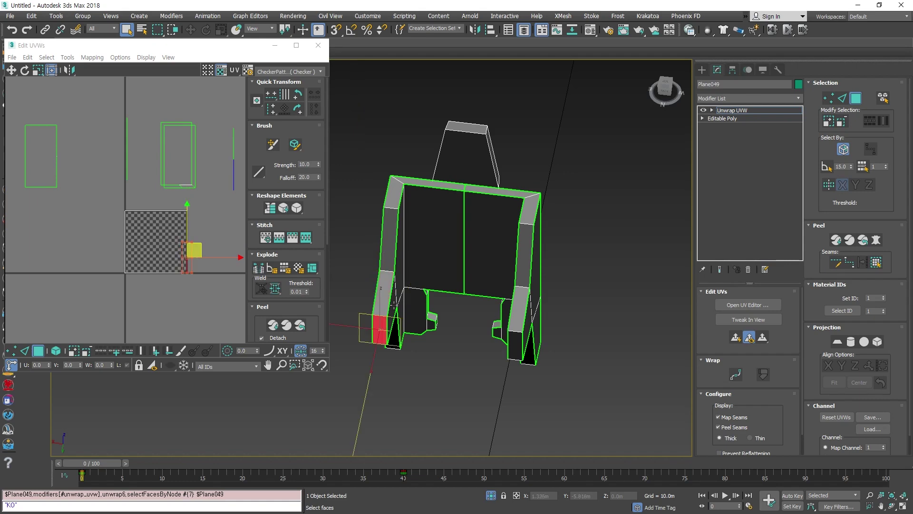
alt+middle_drag(381, 328, 402, 320)
alt+middle_drag(398, 372, 481, 331)
scroll(543, 327, up, 3)
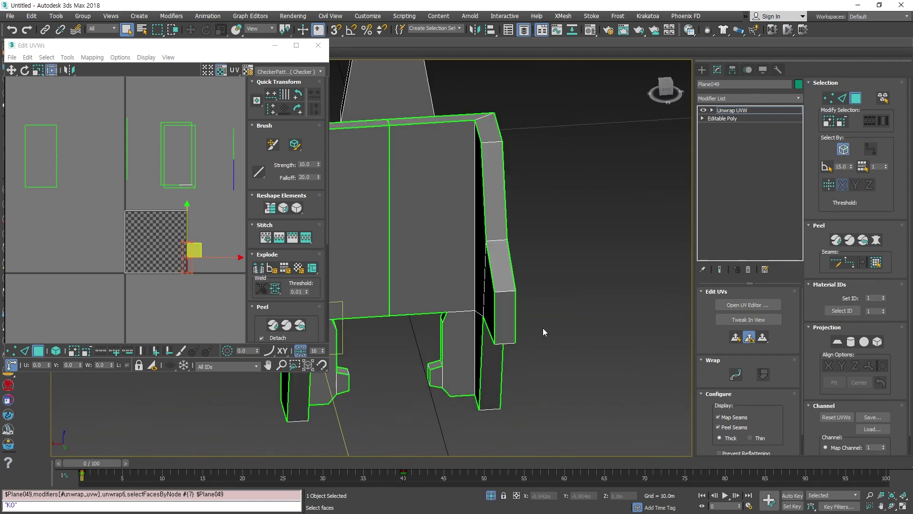
alt+middle_drag(543, 329, 496, 363)
Hide the viewport grid, and Break the four upper rim faces off, placing their UVs below the inner-face shell
scroll(481, 319, down, 3)
scroll(521, 324, down, 3)
scroll(497, 363, down, 5)
key(g)
scroll(520, 340, up, 5)
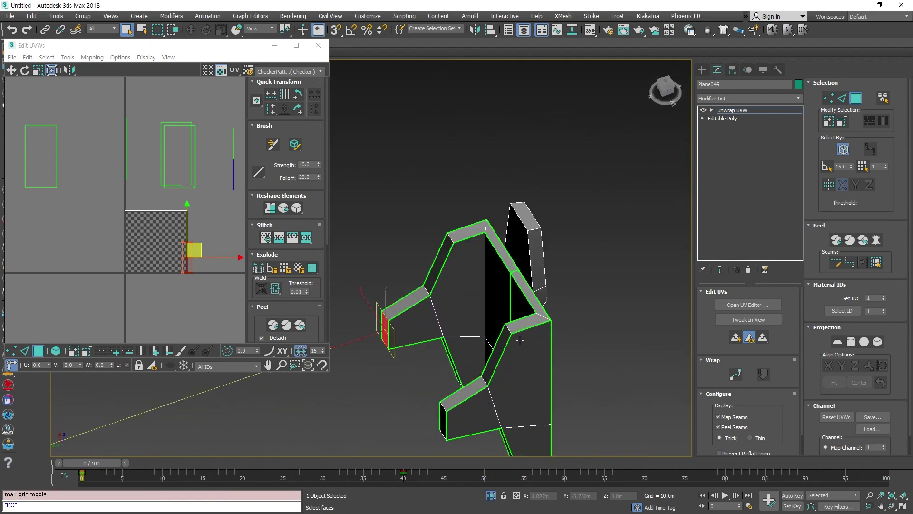
click(526, 324)
alt+middle_drag(527, 325, 531, 302)
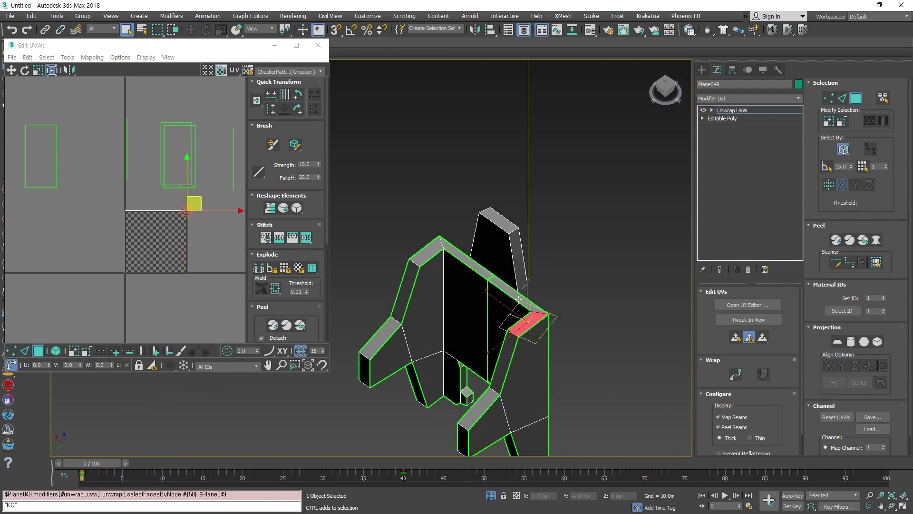
ctrl+click(518, 299)
ctrl+click(468, 258)
ctrl+click(423, 259)
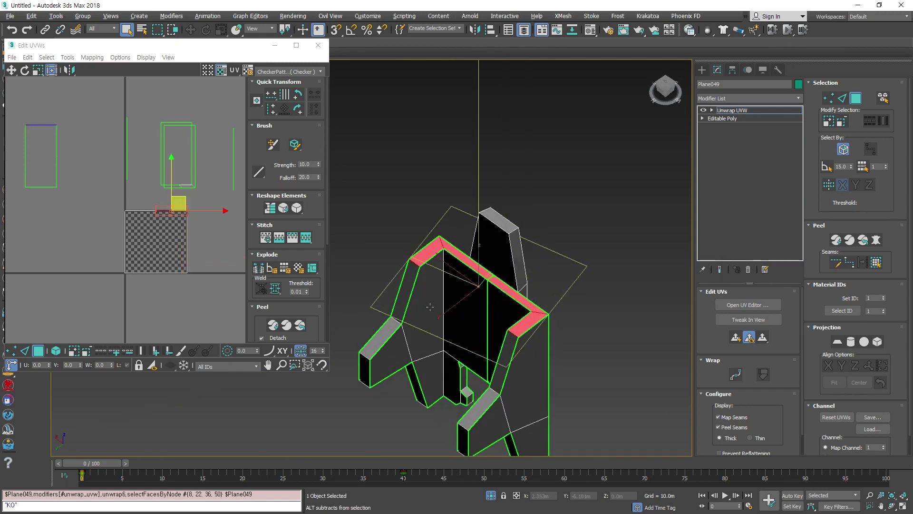
mouse_move(423, 259)
alt+middle_down()
mouse_move(442, 260)
mouse_move(419, 258)
alt+middle_up()
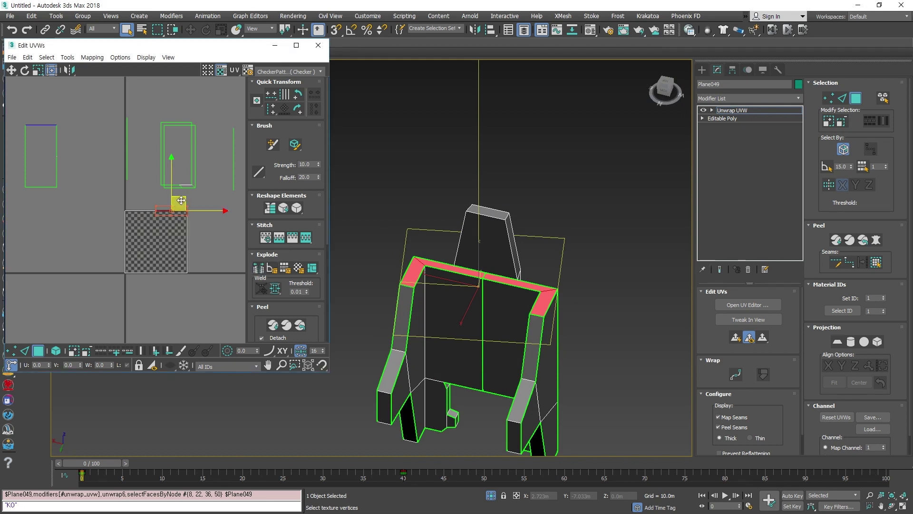
drag(180, 200, 53, 219)
Break the eight underside faces of both legs and feet off together and move their UVs below the upper-rim shell
alt+middle_drag(552, 245, 540, 230)
click(553, 322)
ctrl+click(542, 336)
alt+middle_drag(548, 353, 610, 354)
scroll(532, 334, up, 3)
ctrl+click(516, 317)
ctrl+click(508, 311)
alt+middle_drag(503, 320, 446, 282)
ctrl+click(427, 346)
ctrl+click(417, 354)
ctrl+click(399, 357)
ctrl+click(370, 347)
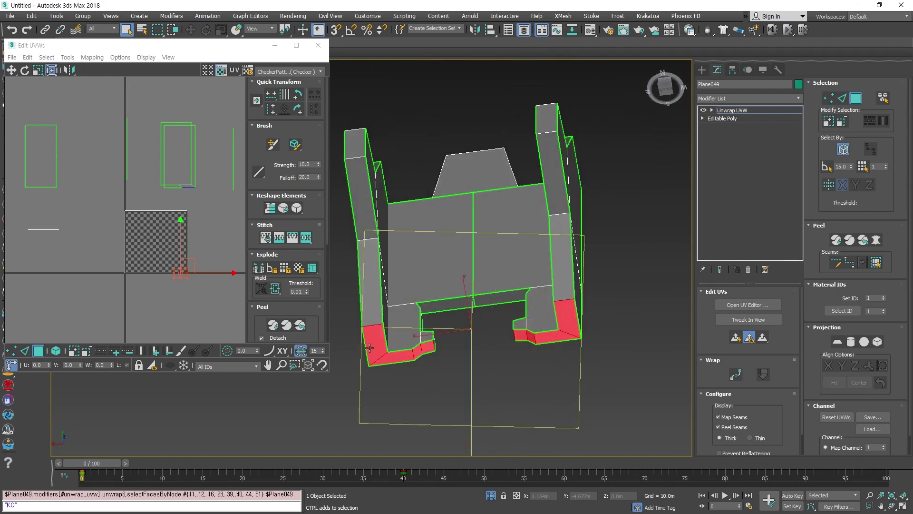
alt+middle_drag(369, 348, 494, 385)
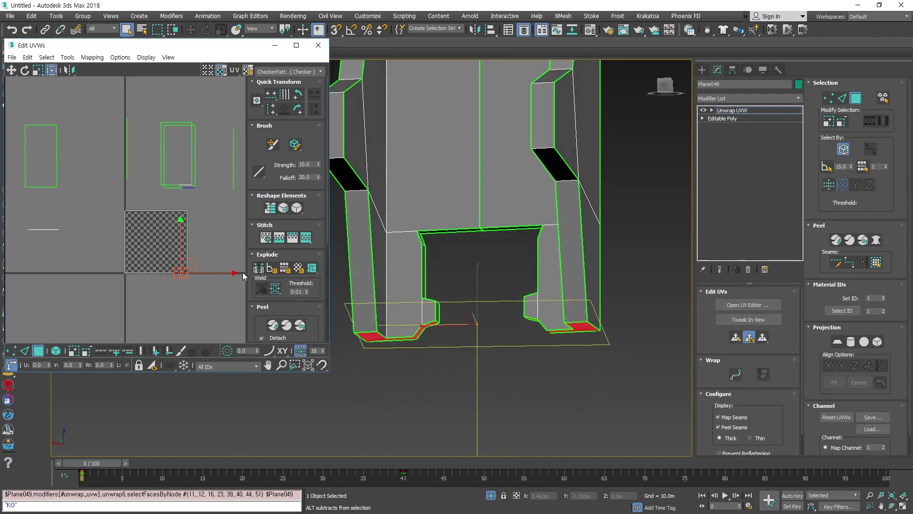
drag(182, 272, 45, 290)
Select everything remaining in the checker square to check which faces still need separating, and clear the selection
middle_drag(515, 368, 395, 402)
scroll(517, 393, down, 3)
drag(220, 303, 108, 201)
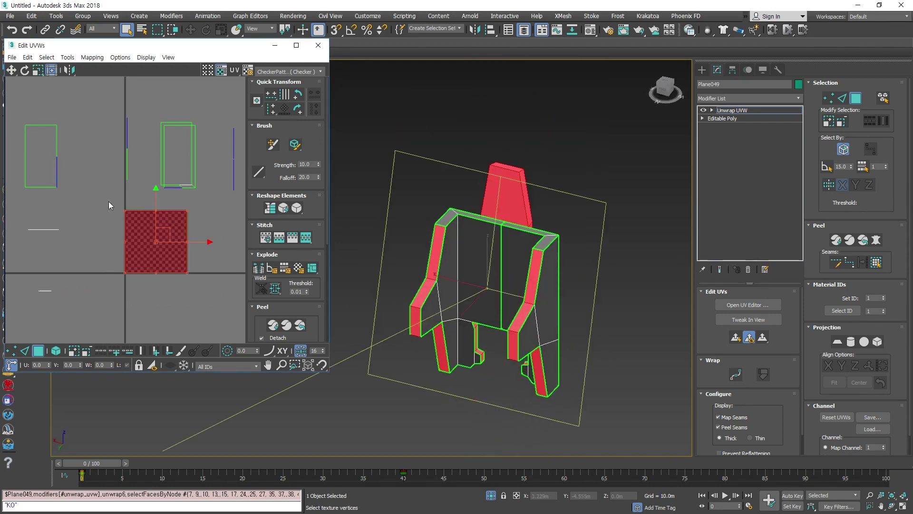
alt+middle_drag(562, 315, 451, 285)
click(631, 333)
scroll(511, 245, up, 3)
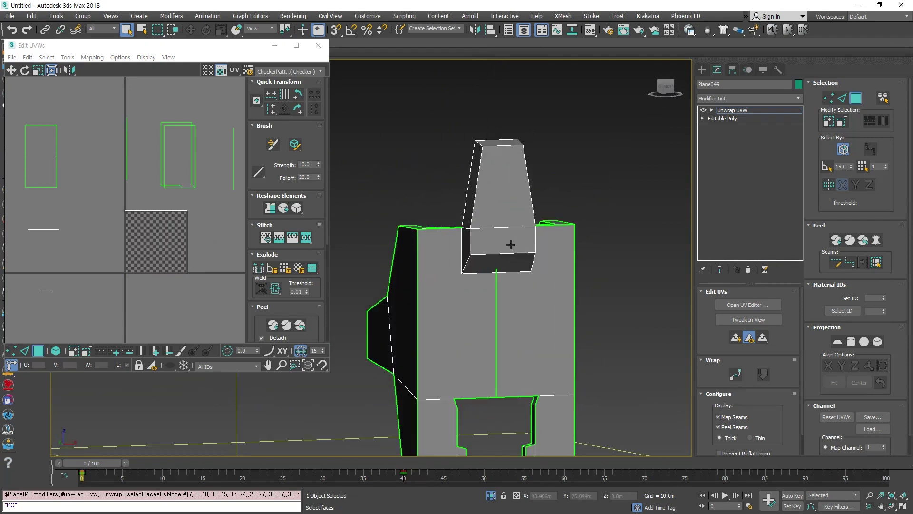
Break all of the raised fin's faces except its back face off together and move their UVs below the checker square
click(472, 205)
mouse_move(472, 206)
alt+middle_down()
mouse_move(514, 257)
mouse_move(468, 210)
alt+middle_up()
ctrl+click(505, 205)
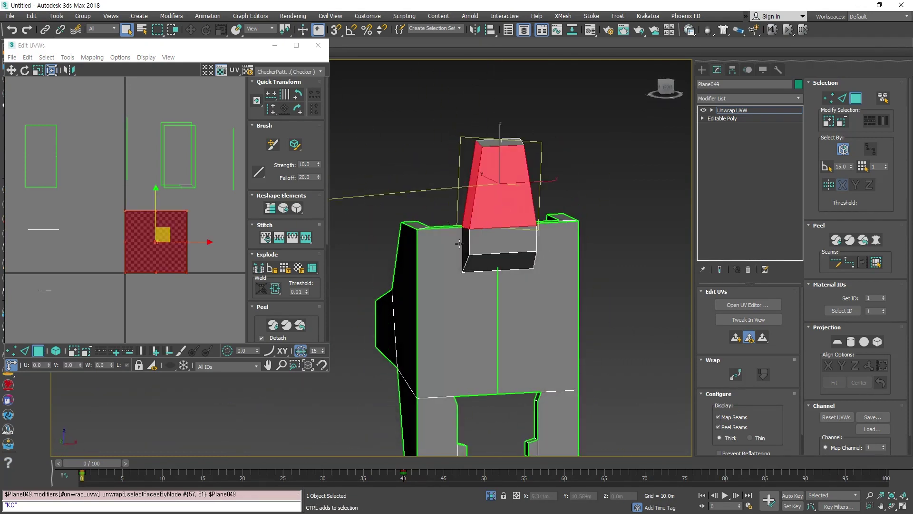
ctrl+click(465, 244)
ctrl+click(498, 243)
ctrl+click(502, 261)
alt+middle_drag(546, 250, 541, 159)
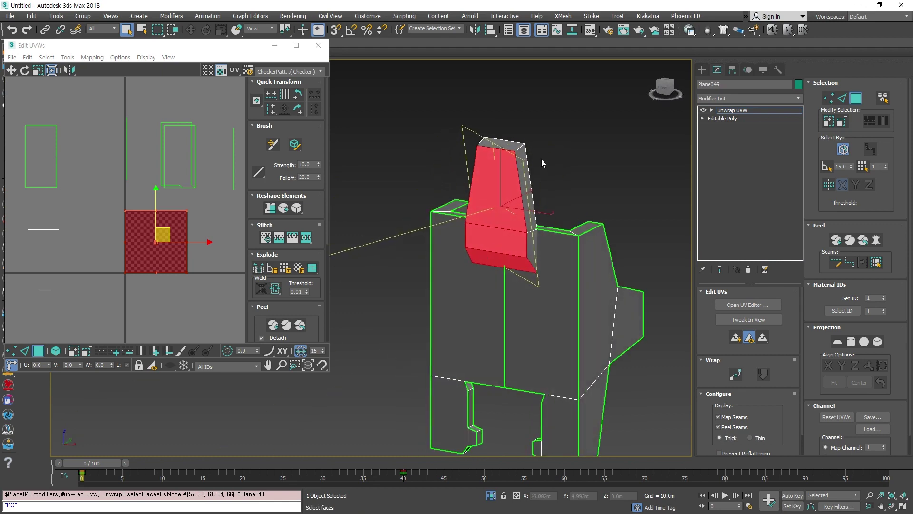
alt+middle_drag(584, 198, 540, 167)
alt+middle_drag(409, 284, 609, 299)
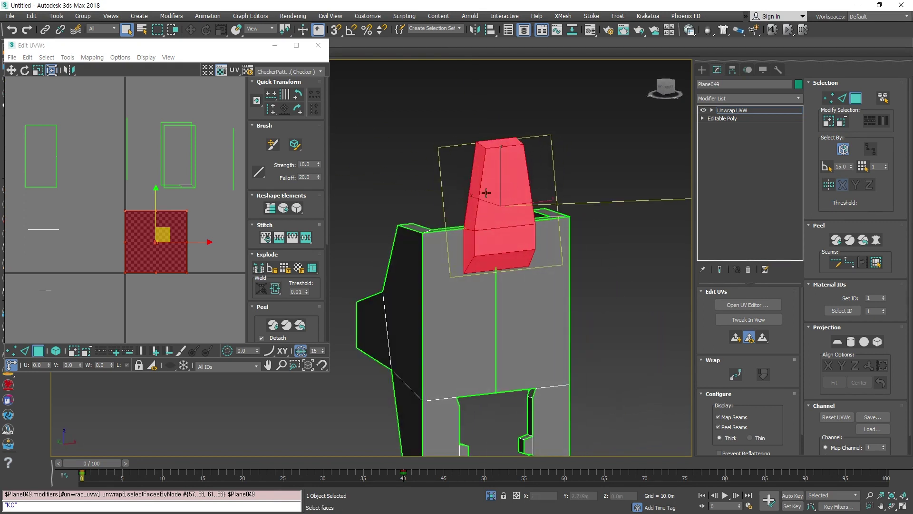
click(259, 270)
middle_drag(189, 252, 210, 204)
scroll(210, 203, down, 2)
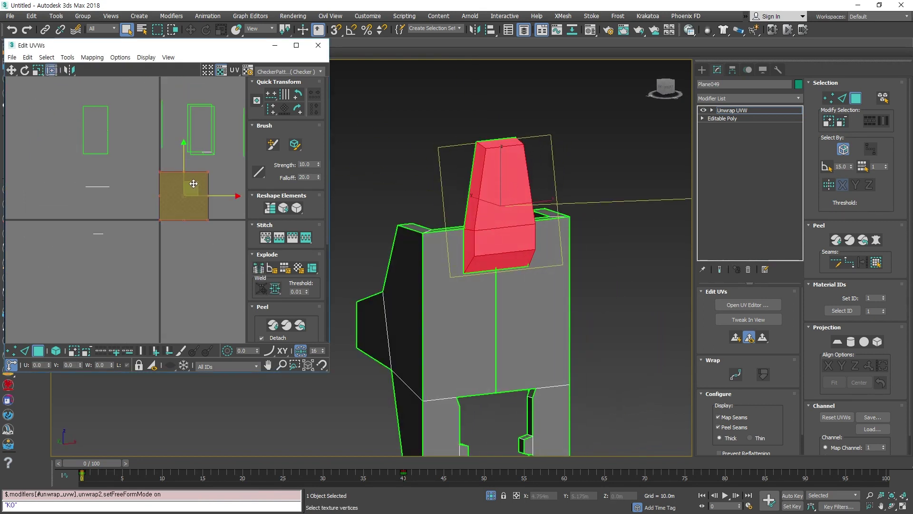
drag(195, 183, 210, 265)
scroll(161, 250, down, 1)
click(226, 209)
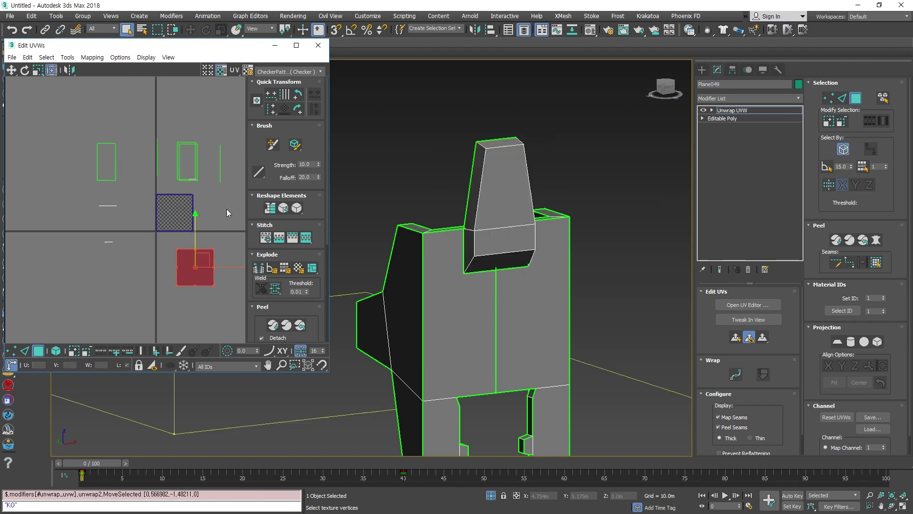
Select the faces remaining in the checker square to review them on the model, and clear the selection
drag(145, 236, 207, 189)
alt+middle_drag(495, 255, 562, 287)
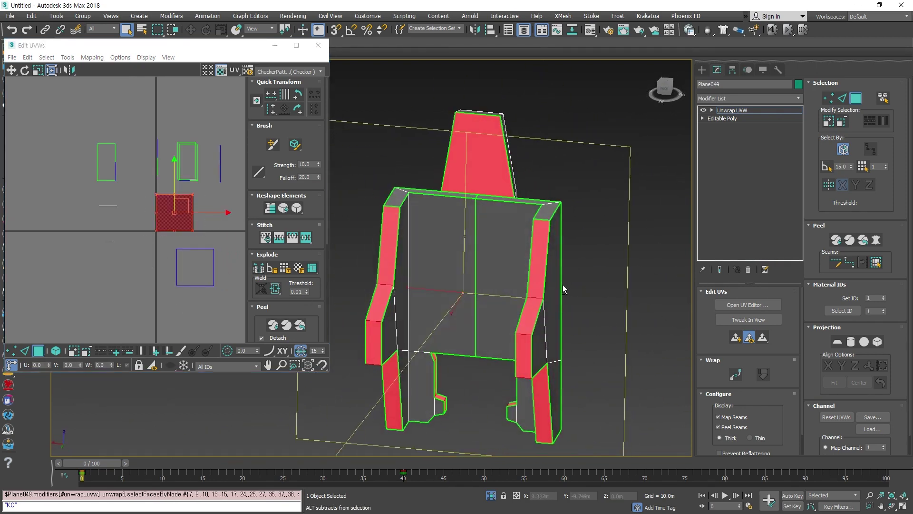
alt+middle_drag(499, 266, 546, 272)
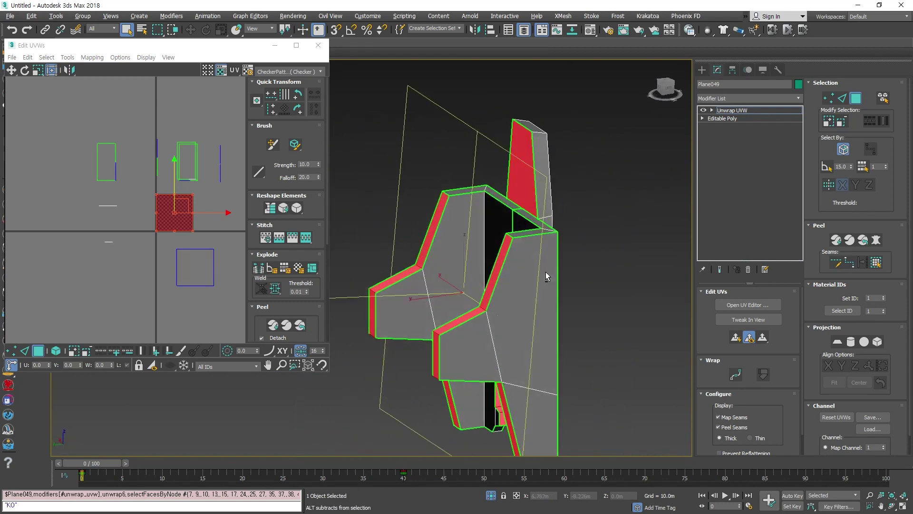
click(133, 301)
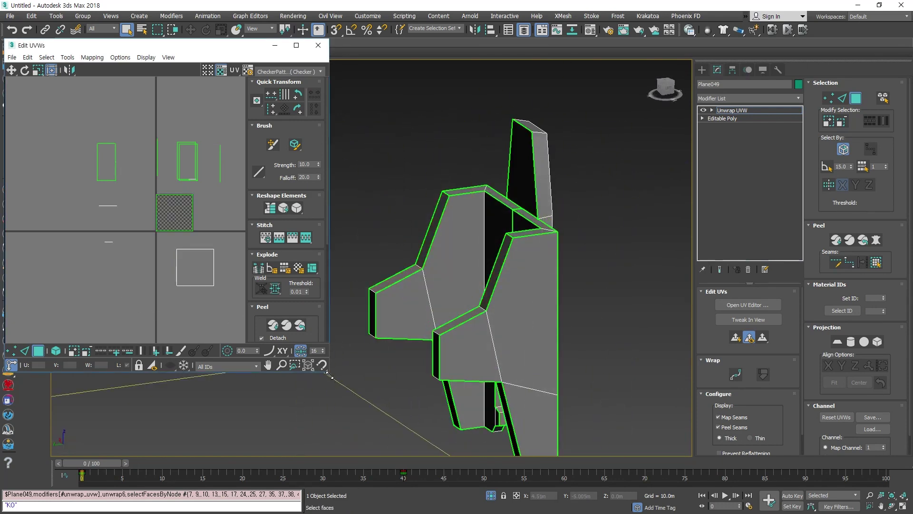
Enlarge the Edit UVWs window and select the fin's UV shell to check which model faces it covers
drag(329, 376, 522, 438)
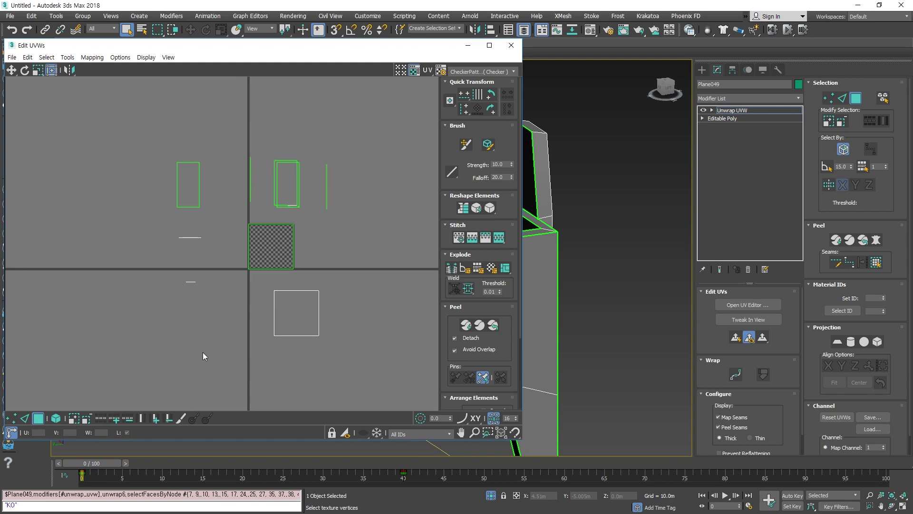
scroll(295, 190, up, 2)
scroll(340, 247, down, 2)
middle_drag(355, 289, 332, 216)
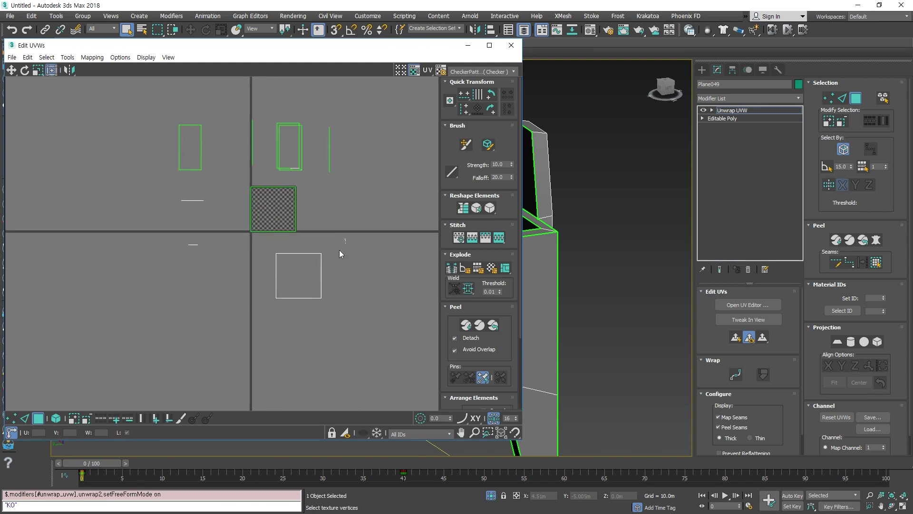
drag(339, 250, 236, 353)
middle_drag(593, 321, 614, 302)
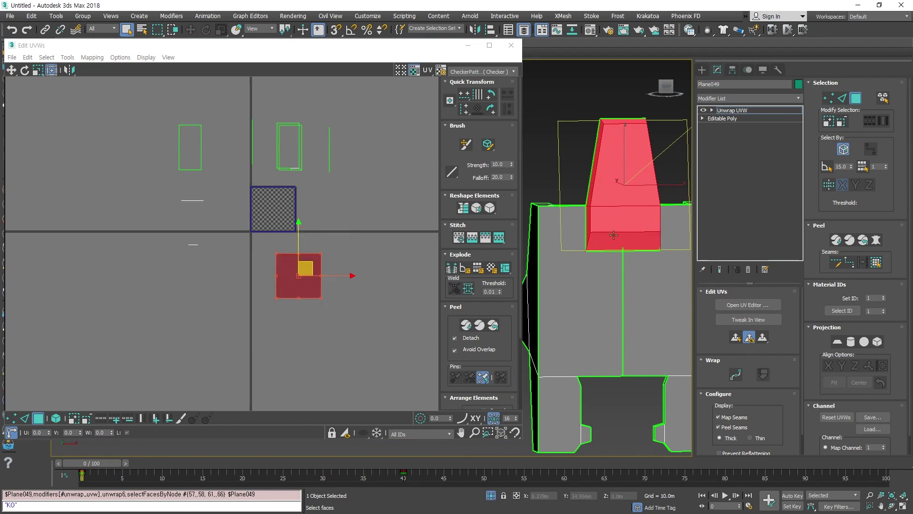
alt+middle_drag(613, 234, 618, 160)
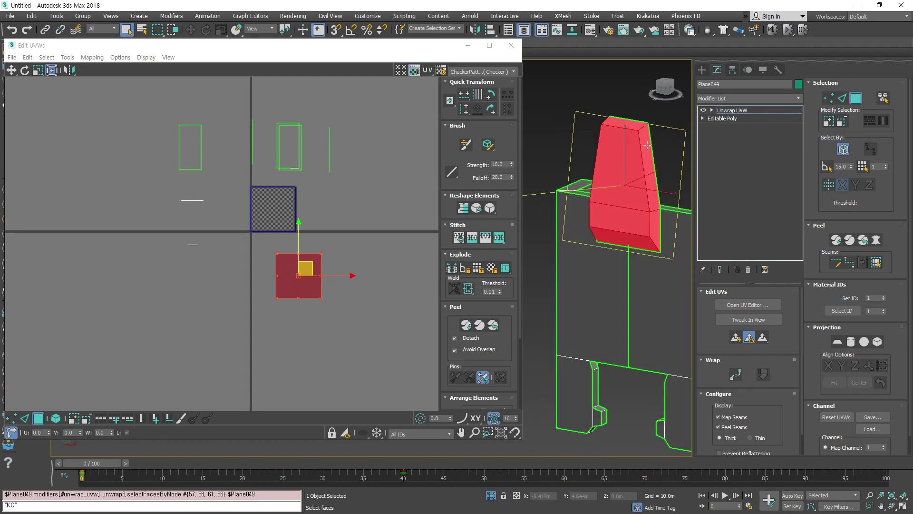
Relax the fin's UV shell with Relax By Polygon Angles
mouse_move(346, 330)
middle_down()
mouse_move(324, 333)
mouse_move(338, 325)
middle_up()
click(370, 307)
drag(372, 321, 290, 233)
click(68, 58)
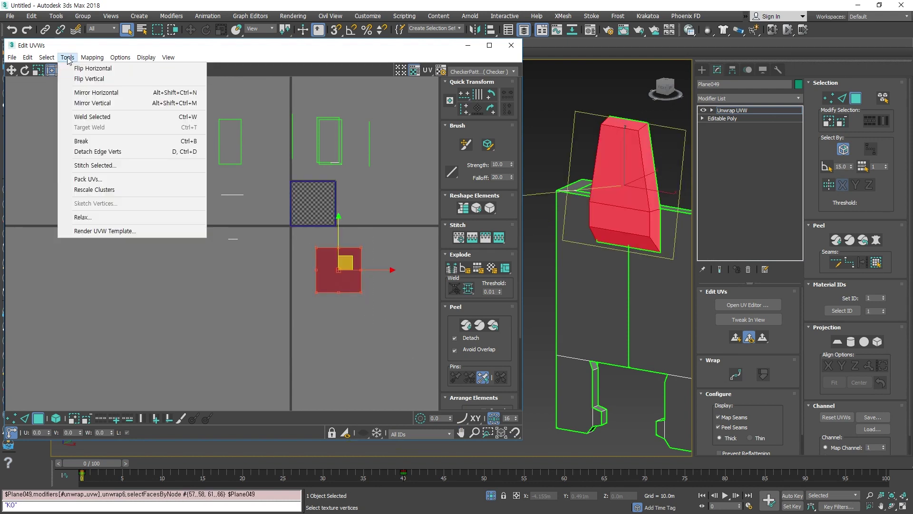
click(93, 219)
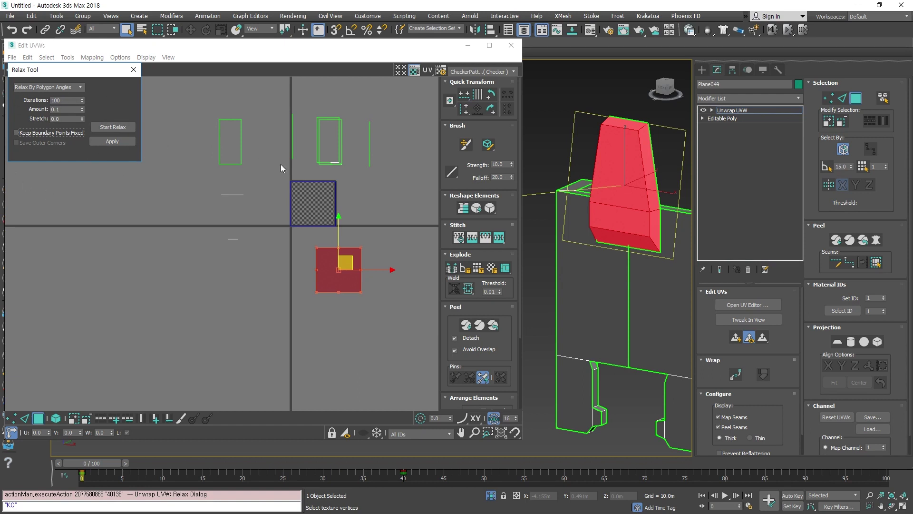
click(110, 128)
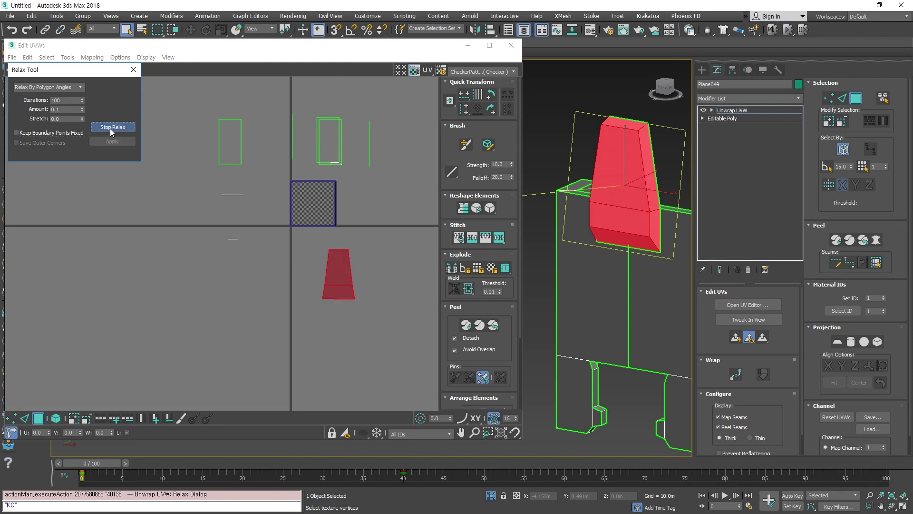
click(112, 126)
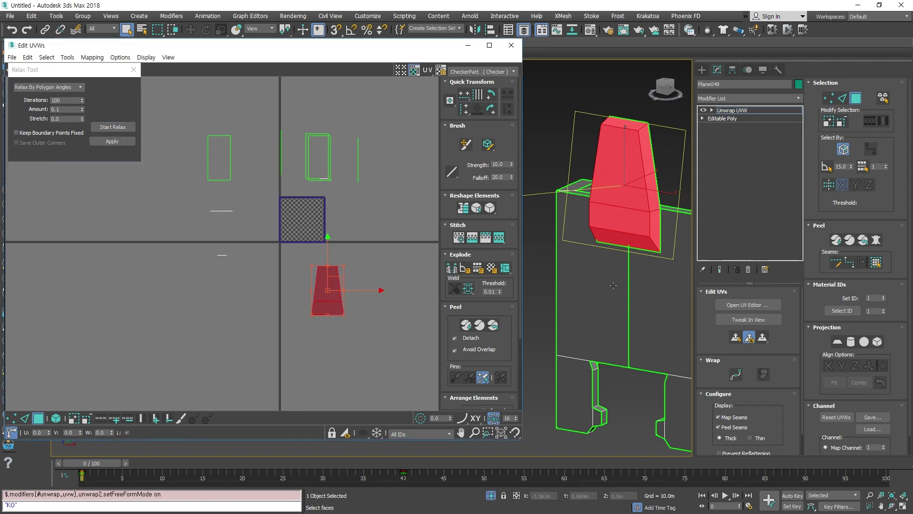
Examine where the fin's large front face, lower front face and underside lie in the relaxed UV shell
alt+middle_drag(613, 285, 650, 267)
click(346, 327)
scroll(338, 288, up, 3)
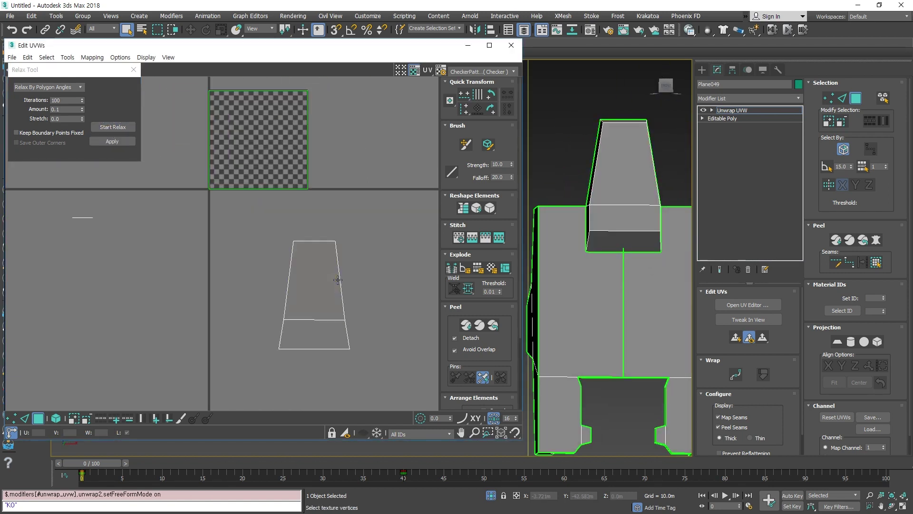
click(330, 297)
scroll(329, 262, up, 3)
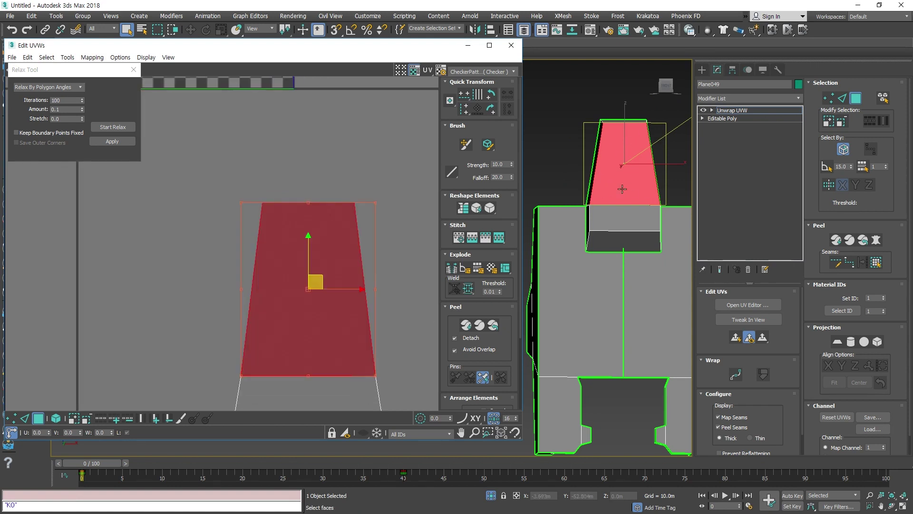
middle_drag(288, 303, 310, 183)
click(349, 293)
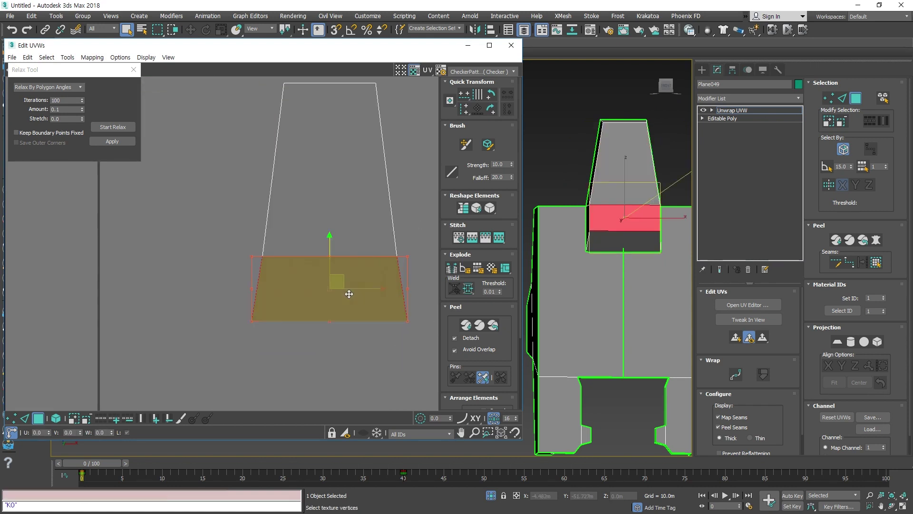
click(605, 247)
middle_drag(320, 349, 321, 320)
scroll(338, 290, up, 7)
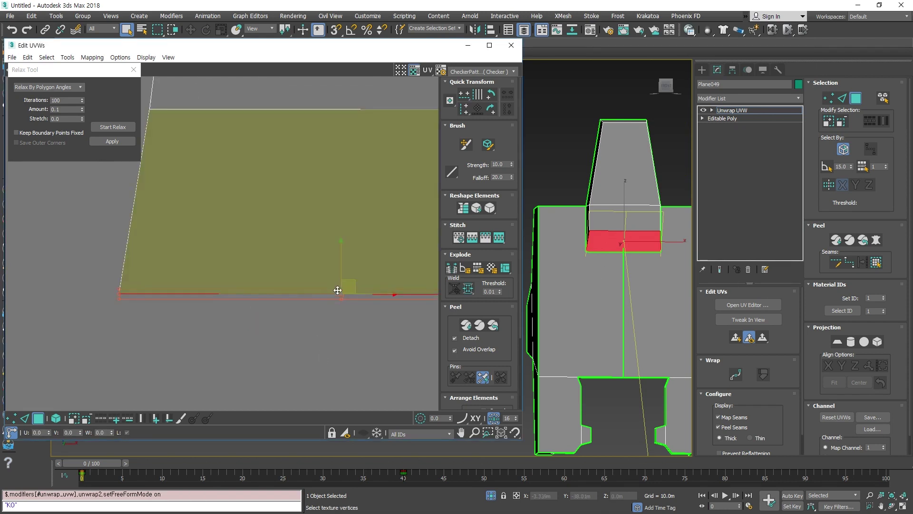
scroll(348, 312, down, 6)
scroll(348, 312, down, 3)
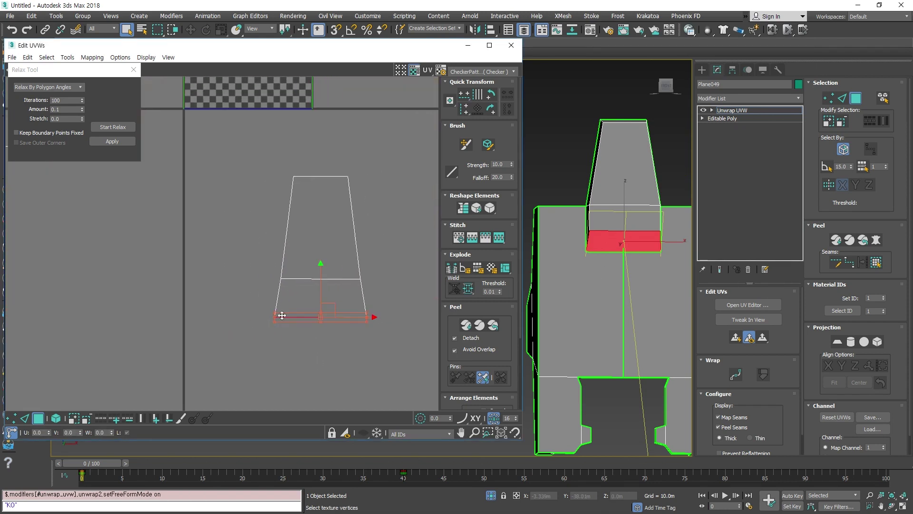
Check how the fin's sides and underside are laid out in the shell by selecting those faces on the model
alt+middle_drag(613, 268, 644, 264)
scroll(604, 236, up, 5)
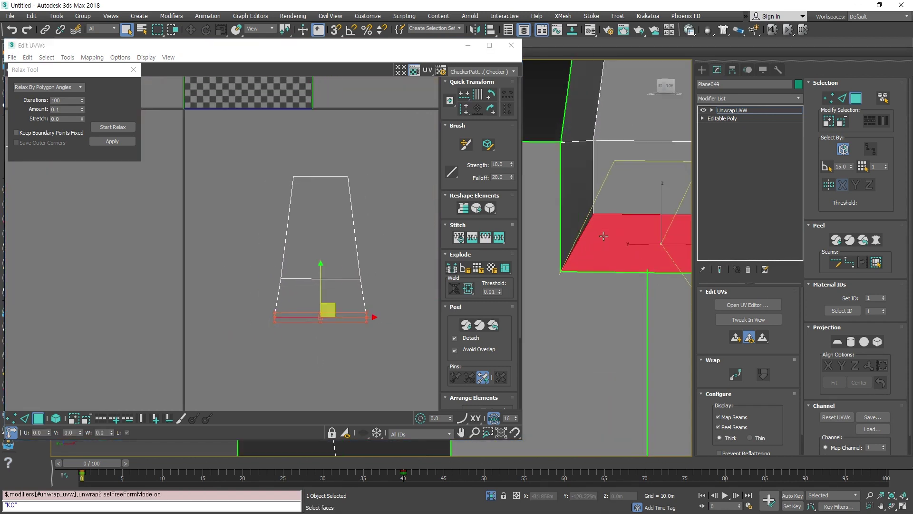
click(584, 198)
scroll(584, 196, down, 5)
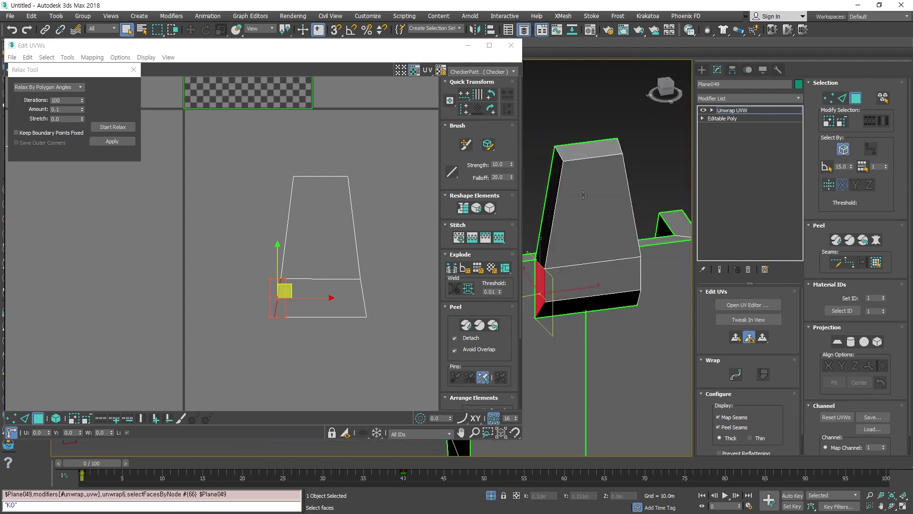
click(583, 195)
alt+middle_drag(583, 194, 654, 161)
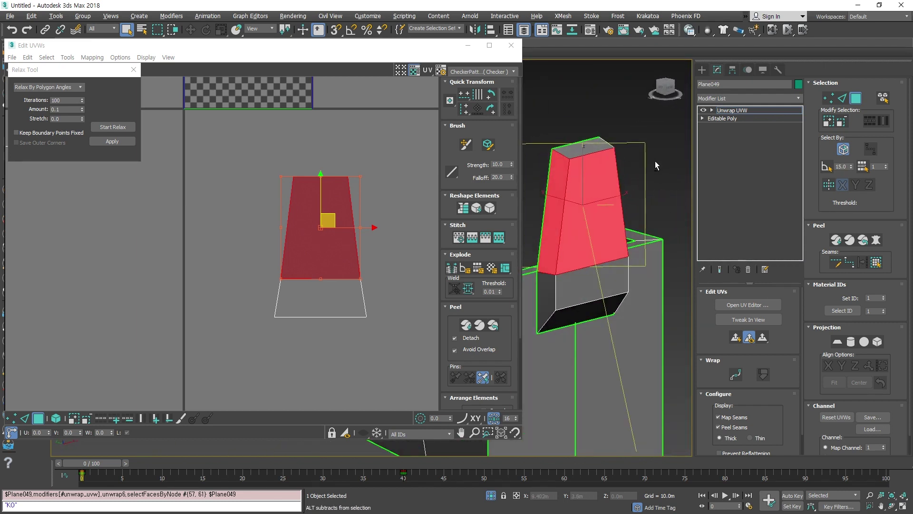
click(546, 293)
click(581, 313)
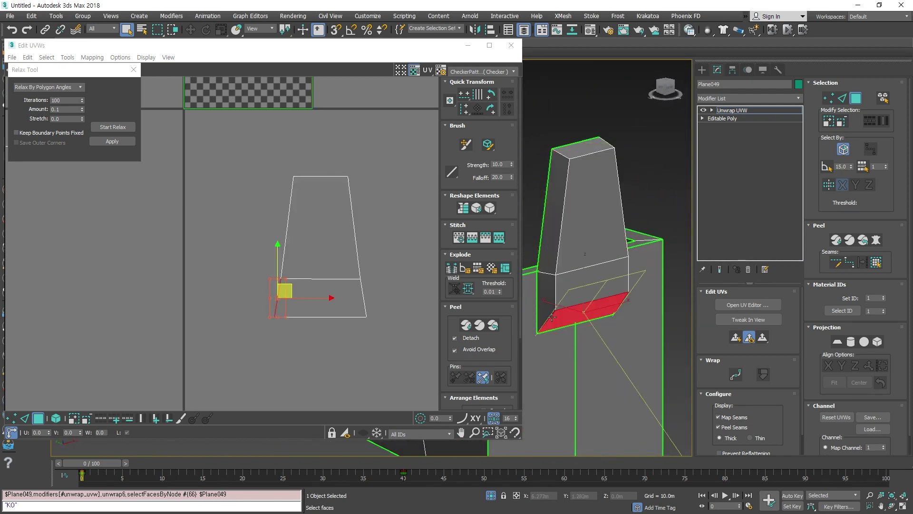
Compare the fin's large front face with the lower front face beneath it, and select the small lower side face
click(593, 284)
click(599, 256)
click(596, 284)
click(603, 243)
click(606, 272)
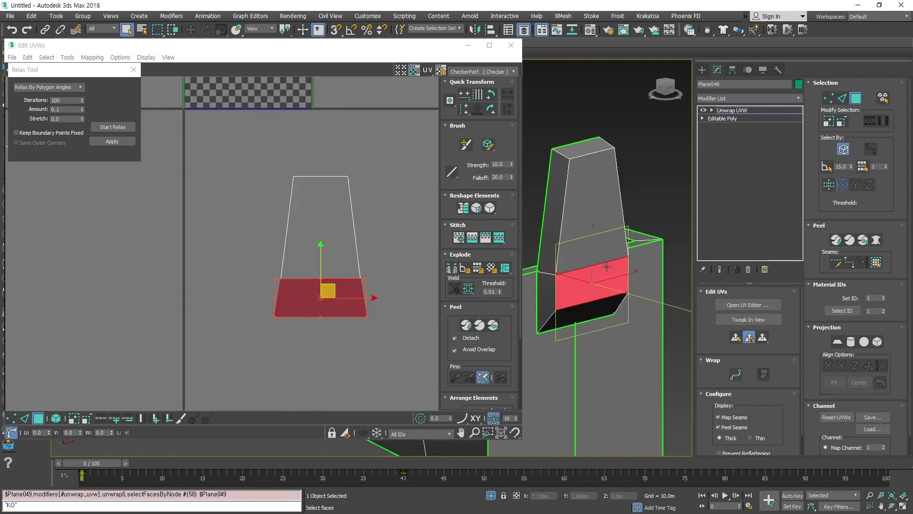
click(611, 243)
click(598, 289)
alt+middle_drag(574, 354, 589, 280)
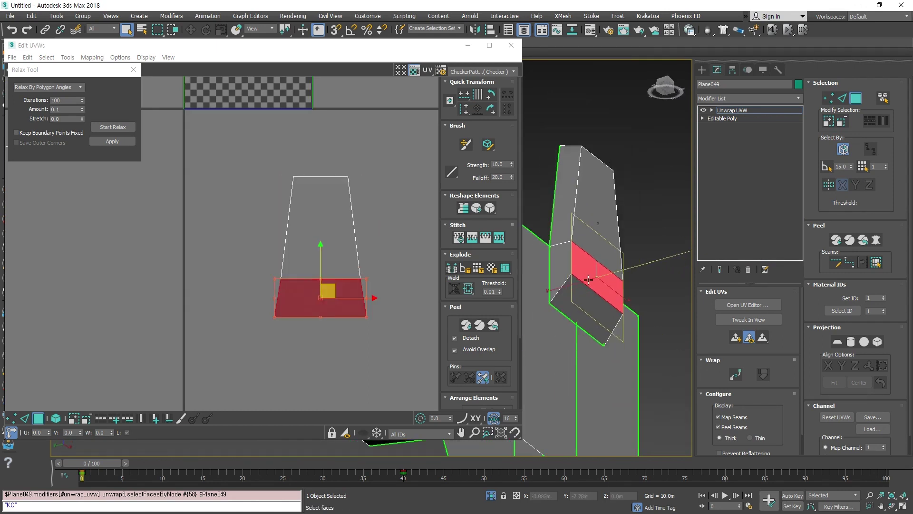
click(560, 287)
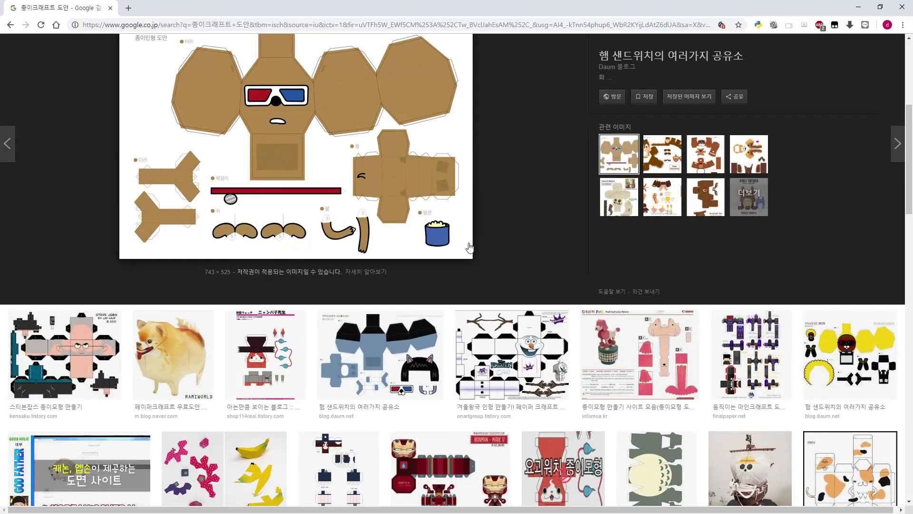
Review the papercraft pattern images in the browser as an unfolding reference, comparing them with the fin's lower side face
scroll(470, 248, down, 2)
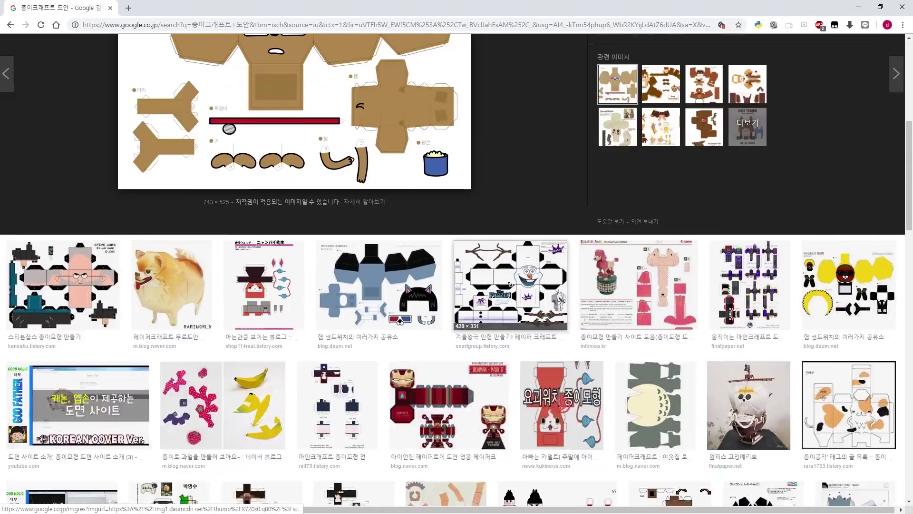
scroll(513, 216, up, 5)
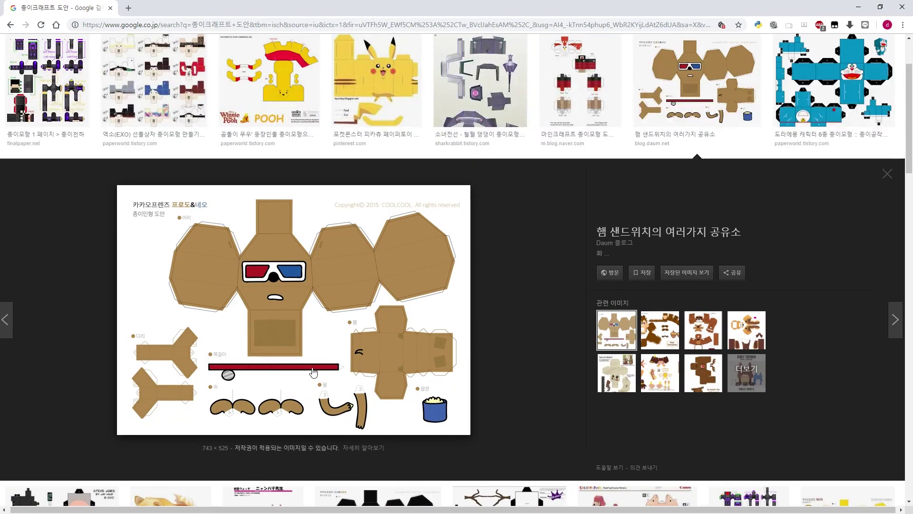
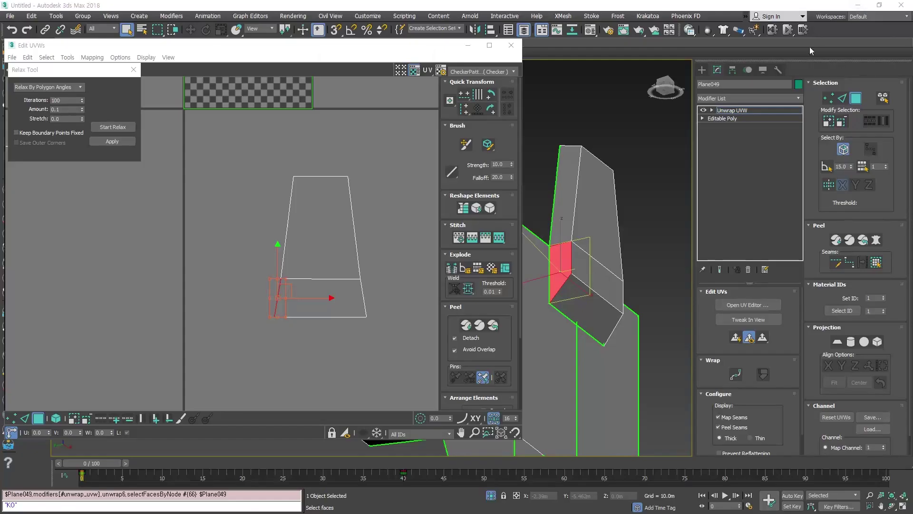
middle_drag(591, 309, 591, 279)
scroll(592, 278, up, 2)
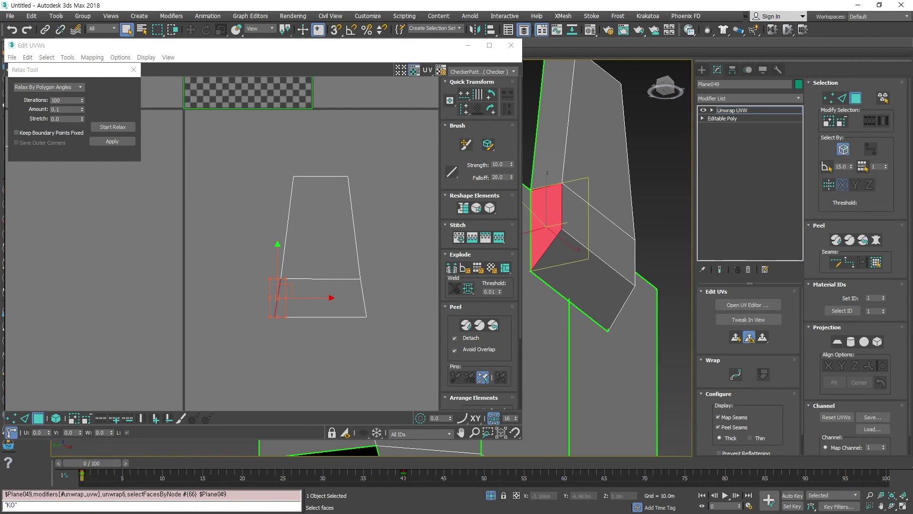
click(527, 481)
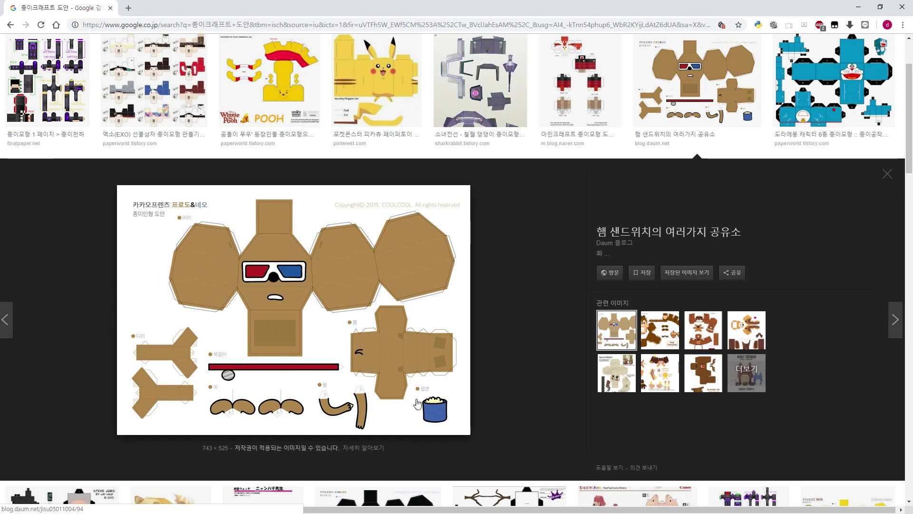
click(859, 7)
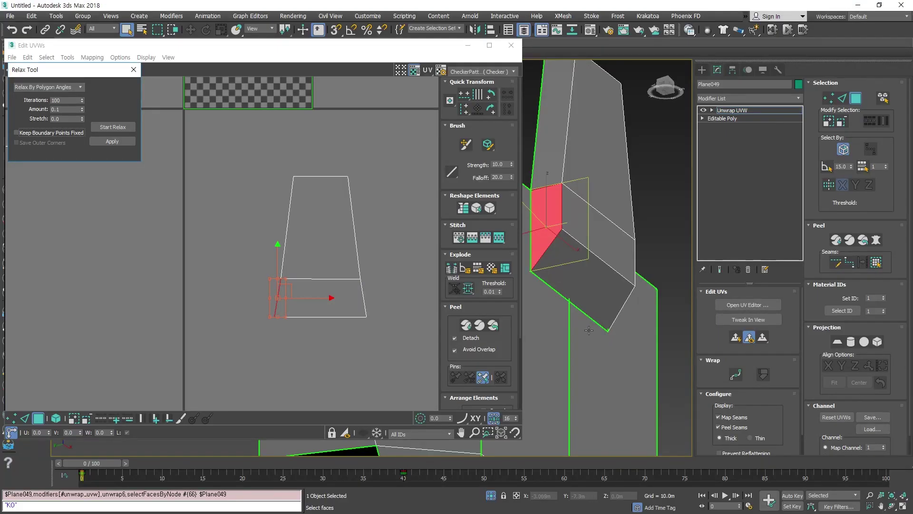
scroll(576, 222, up, 5)
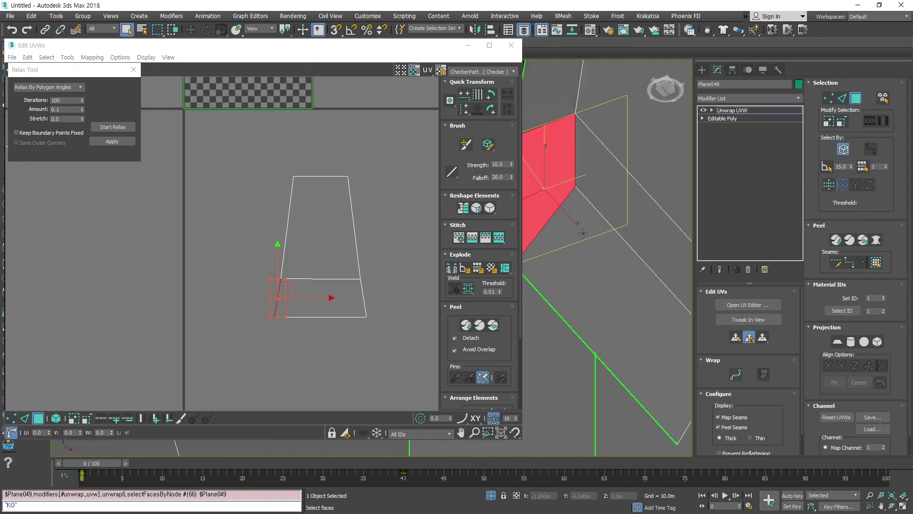
Select the short edge between the fin's top and its narrow side face and try to break the UVs along it
scroll(583, 233, down, 10)
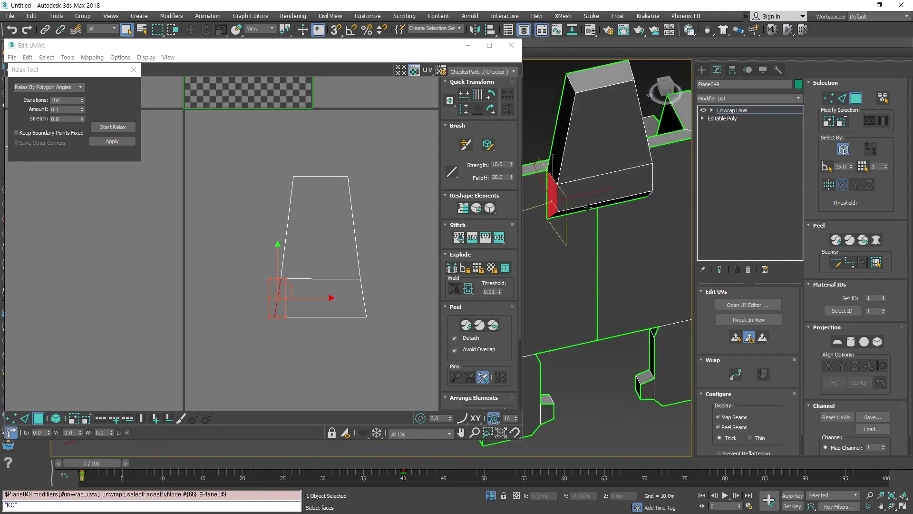
middle_drag(588, 207, 590, 317)
mouse_move(593, 208)
alt+middle_down()
mouse_move(577, 186)
mouse_move(589, 213)
alt+middle_up()
scroll(576, 185, up, 3)
key(2)
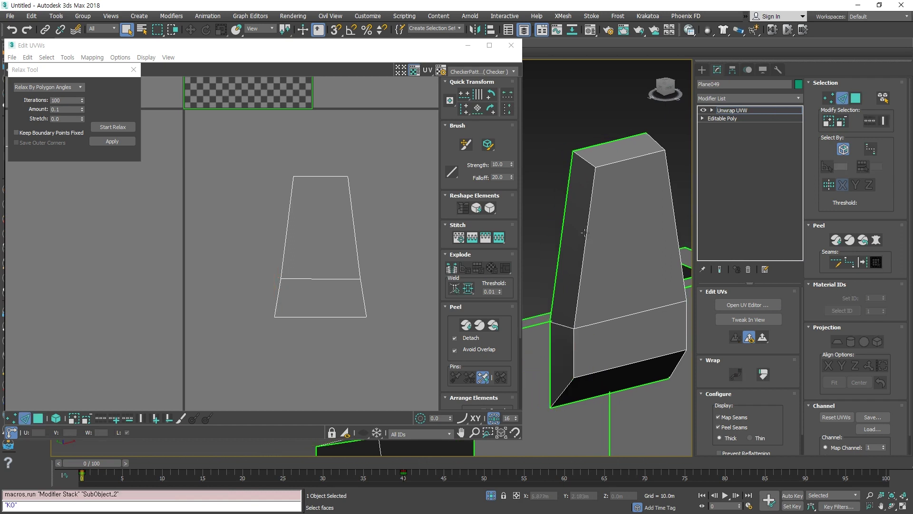
click(585, 159)
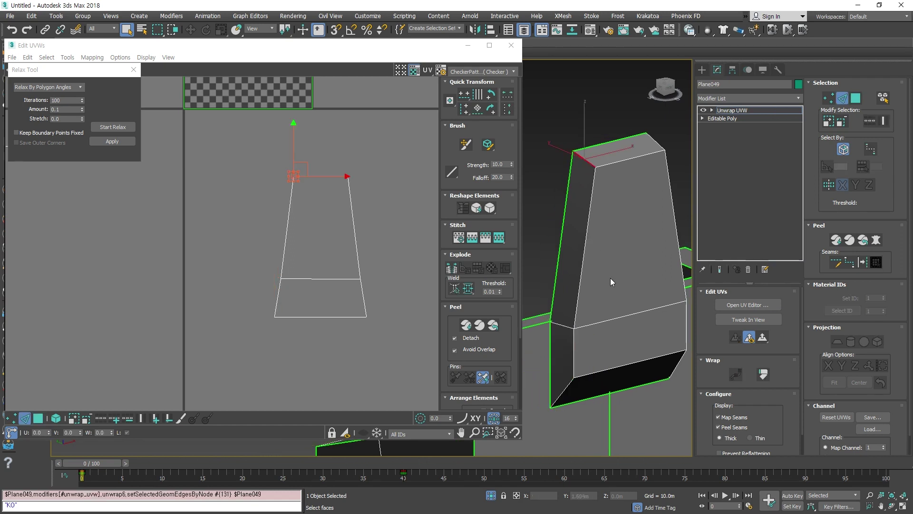
scroll(583, 169, up, 3)
scroll(583, 168, down, 3)
alt+middle_drag(618, 252, 621, 222)
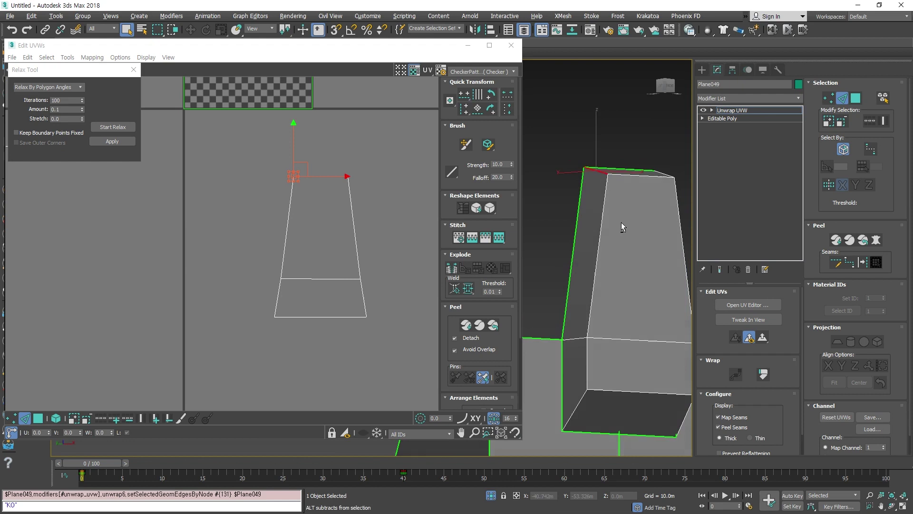
click(454, 269)
Try shifting the UV vertex at the fin's upper side corner sideways to test how it is connected
alt+middle_drag(598, 233, 619, 285)
click(564, 118)
scroll(609, 190, up, 2)
click(596, 163)
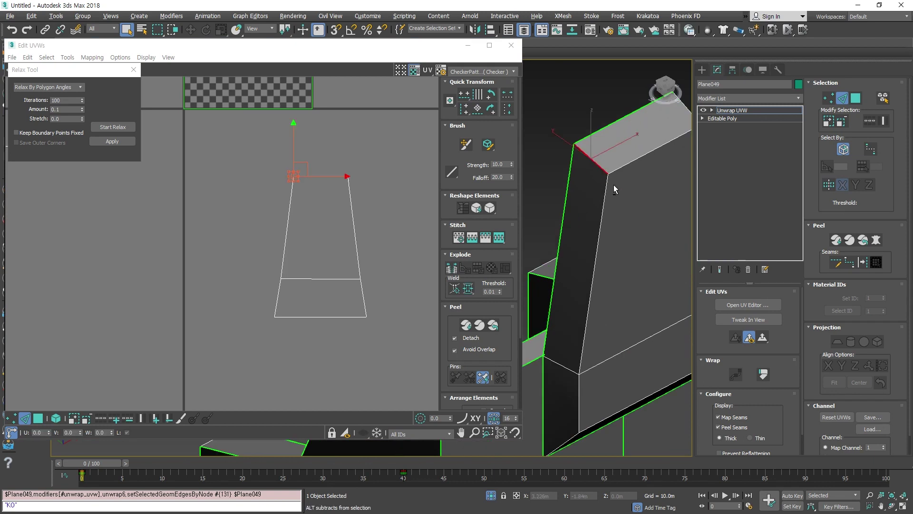
scroll(589, 167, up, 5)
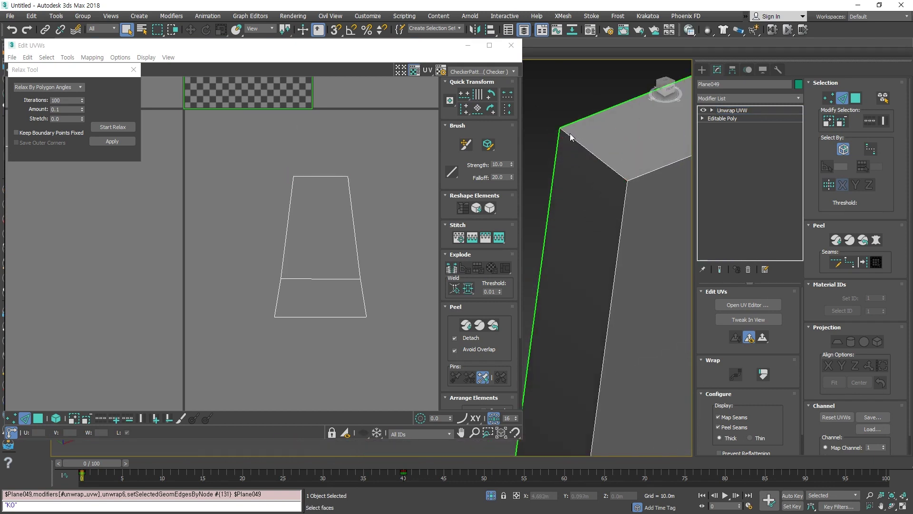
key(1)
click(559, 127)
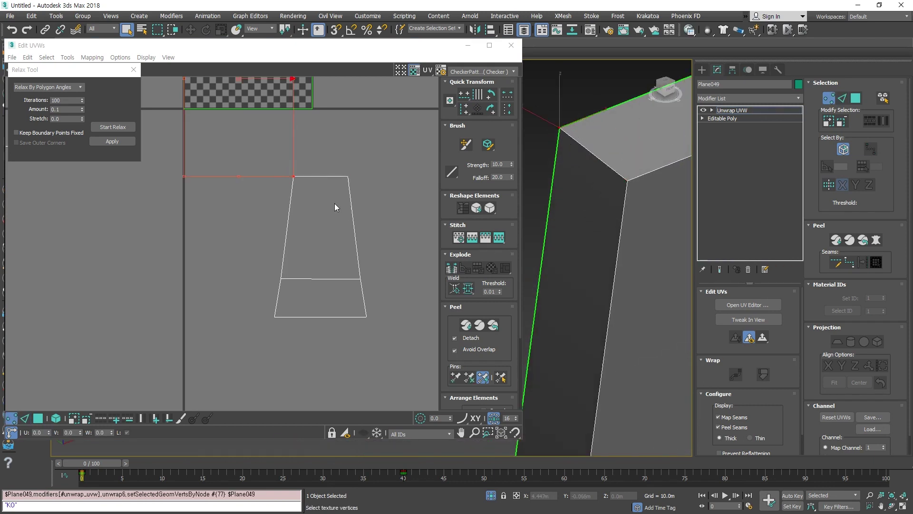
middle_drag(297, 187, 308, 278)
scroll(307, 278, down, 3)
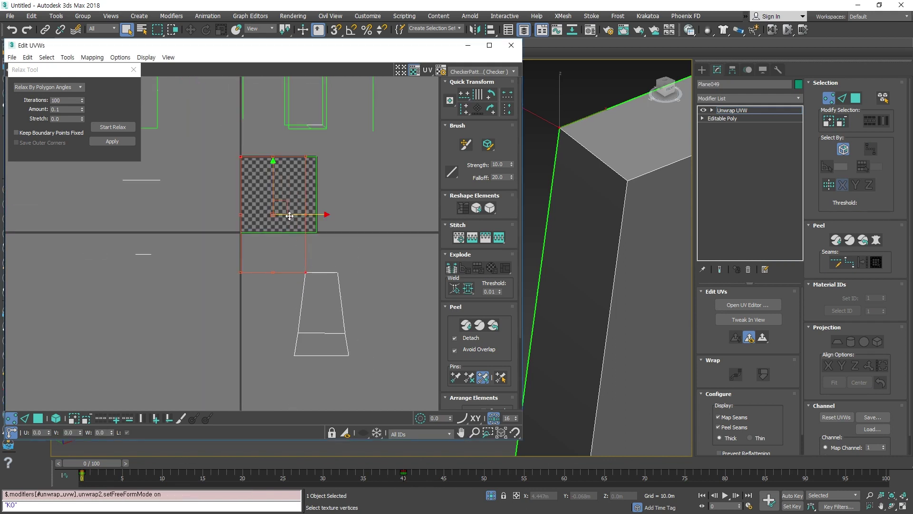
mouse_move(289, 216)
mouse_down()
mouse_move(273, 216)
mouse_move(303, 216)
mouse_up()
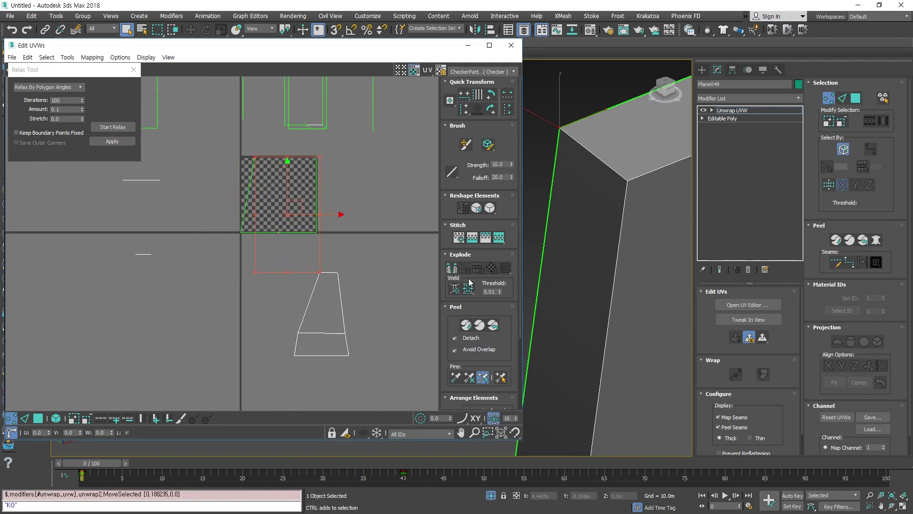
Undo the vertex shift and reselect the short edge at the fin's top, locating it in the UV layout
alt+middle_drag(591, 236, 594, 216)
key(2)
click(604, 158)
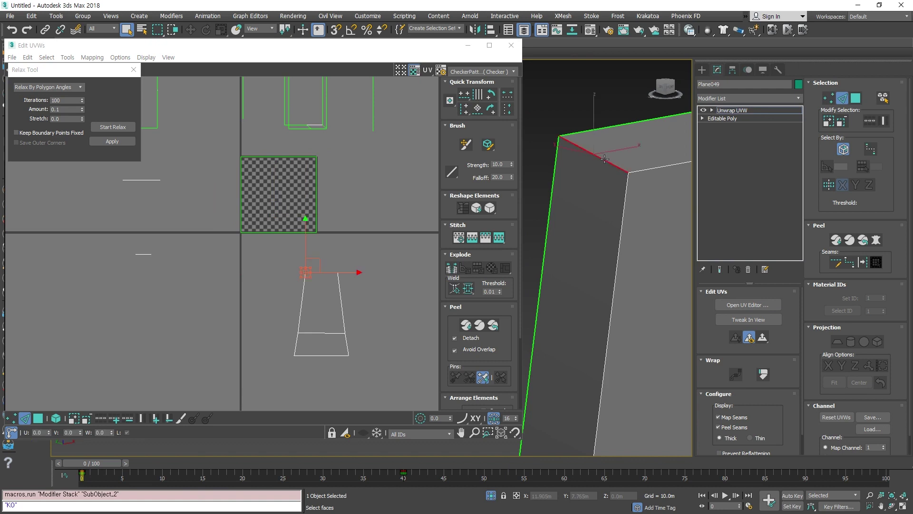
right_click(604, 159)
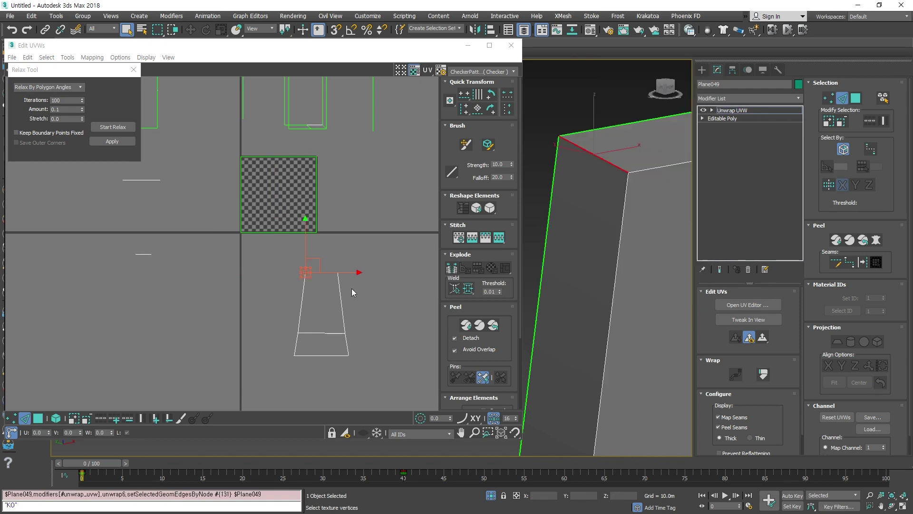
scroll(309, 319, up, 8)
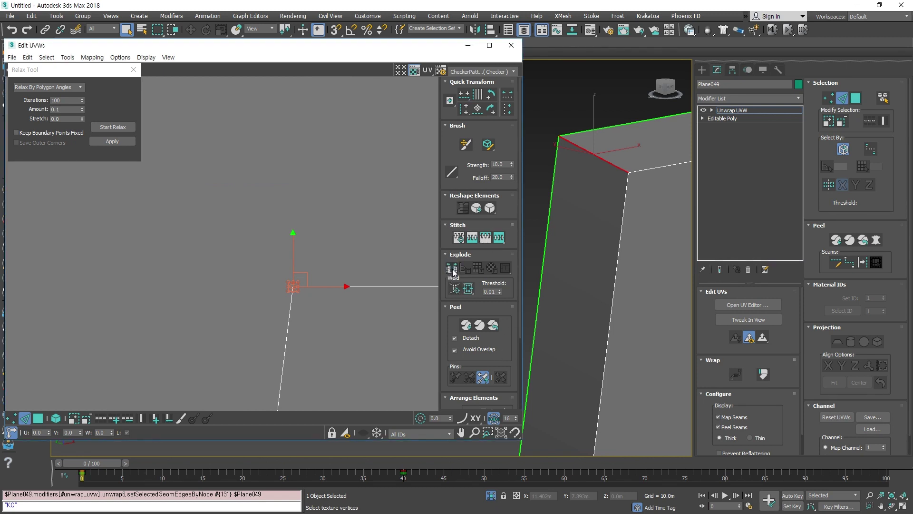
alt+middle_drag(594, 214, 590, 301)
scroll(613, 223, down, 8)
scroll(613, 252, up, 5)
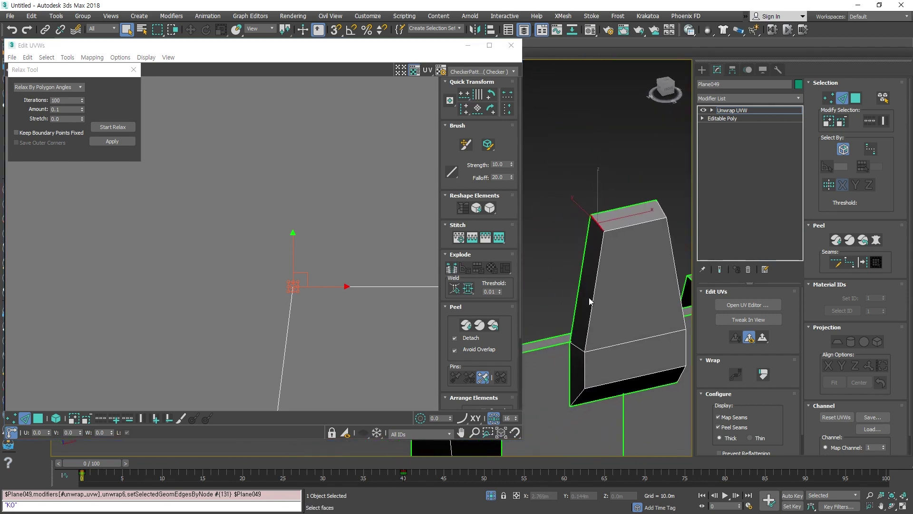
Break the fin's narrow upper side face off as its own UV shell and move it away from the front face
key(4)
key(3)
click(381, 325)
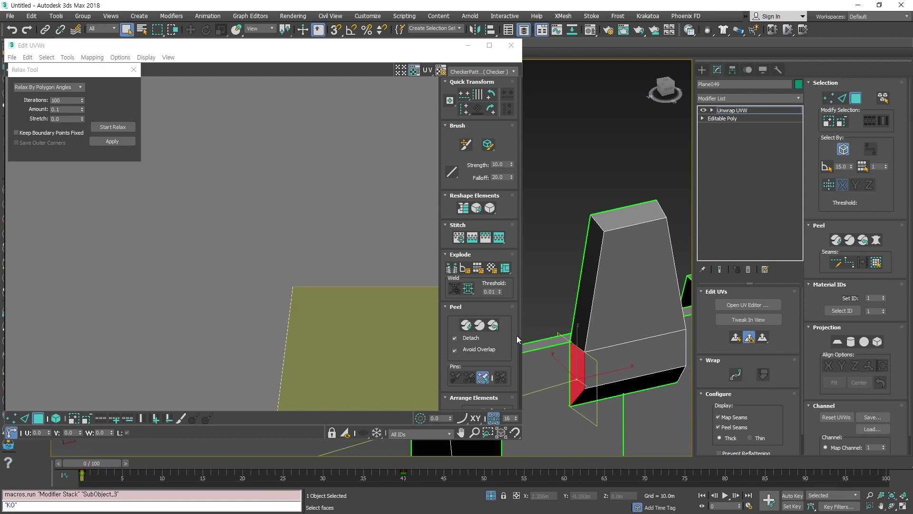
click(580, 268)
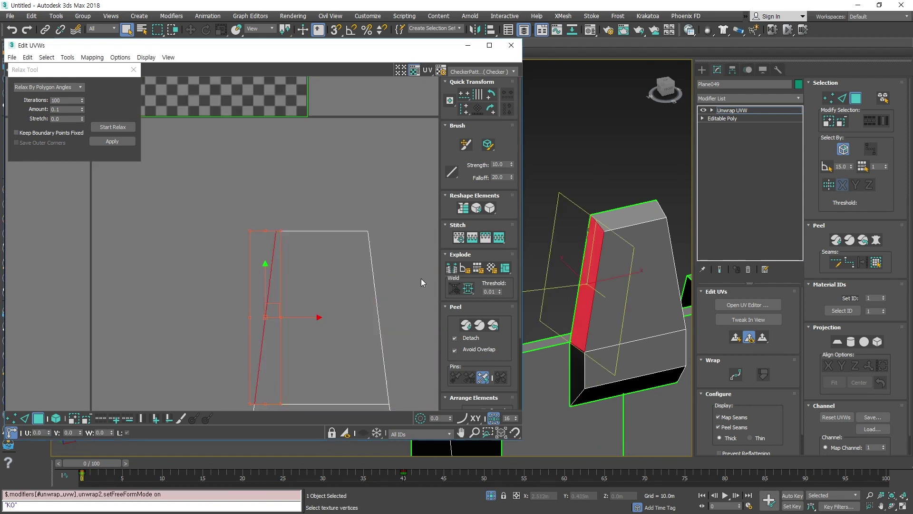
click(453, 267)
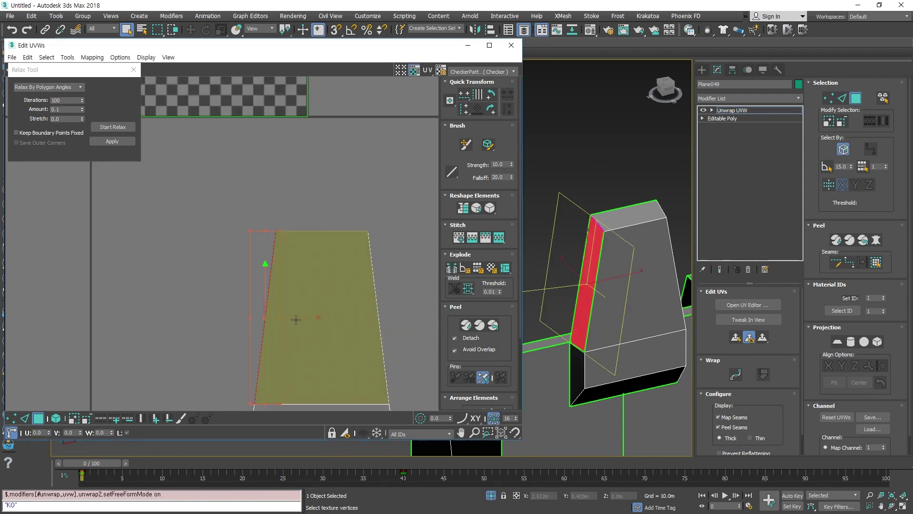
drag(295, 319, 207, 320)
click(236, 332)
middle_drag(216, 343, 222, 299)
click(185, 240)
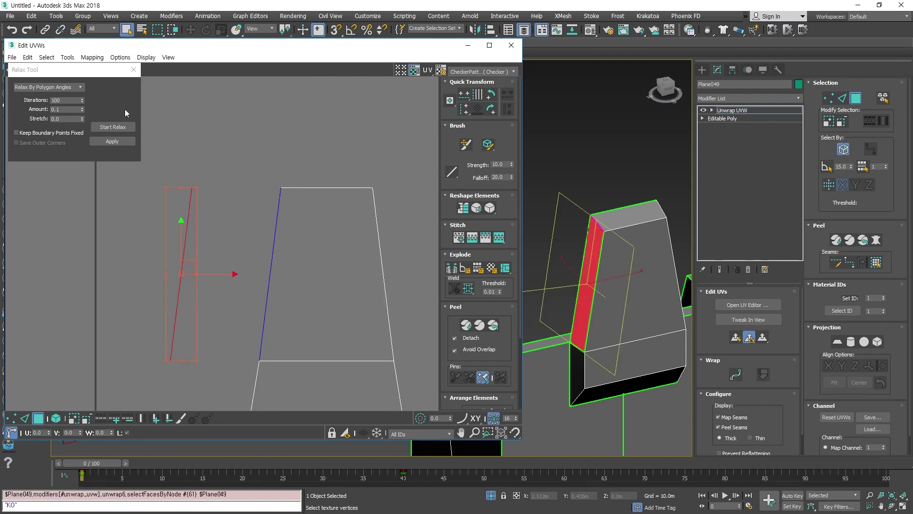
Relax the detached upper side face's shell by polygon angles, then reselect the narrow shell
click(108, 127)
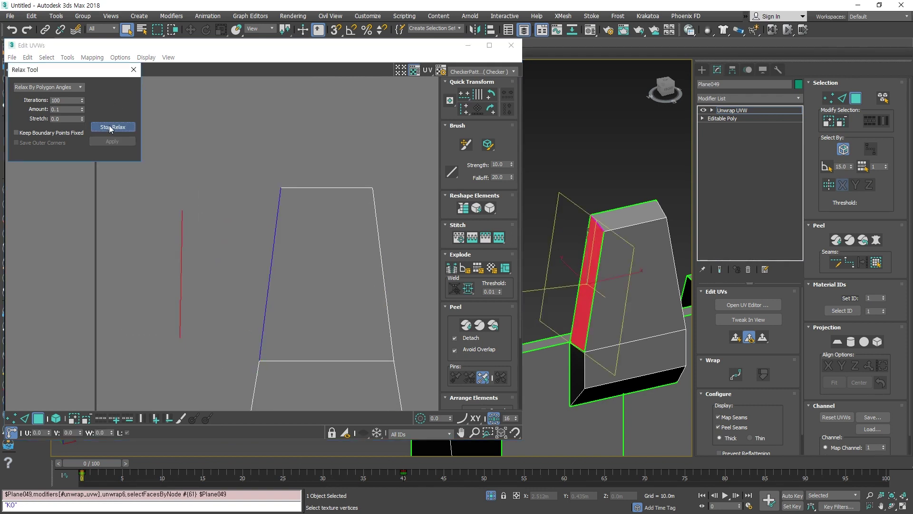
click(115, 127)
middle_drag(180, 284, 274, 269)
click(270, 306)
scroll(264, 257, up, 4)
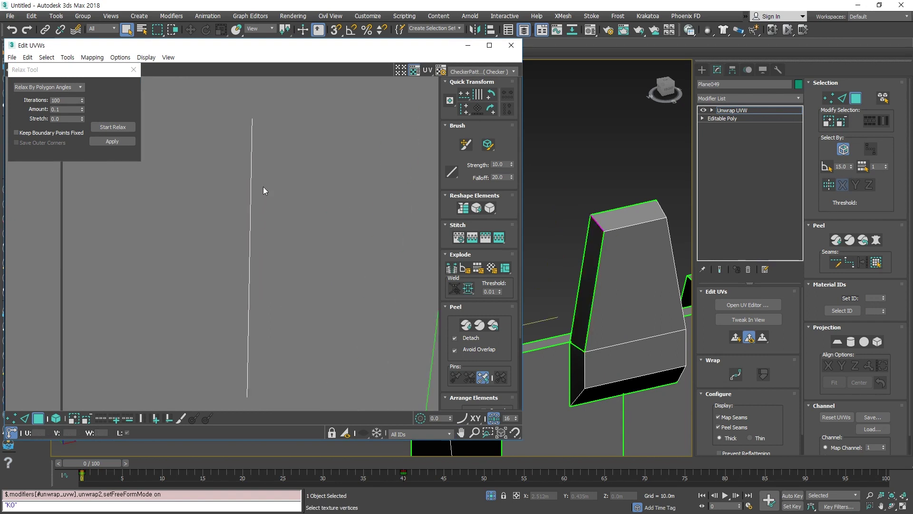
drag(340, 186, 113, 331)
Examine the detached upper side face and the adjoining top face on the model from several angles, selecting the side face
alt+middle_drag(606, 299, 698, 328)
scroll(588, 309, up, 4)
scroll(589, 311, down, 3)
key(q)
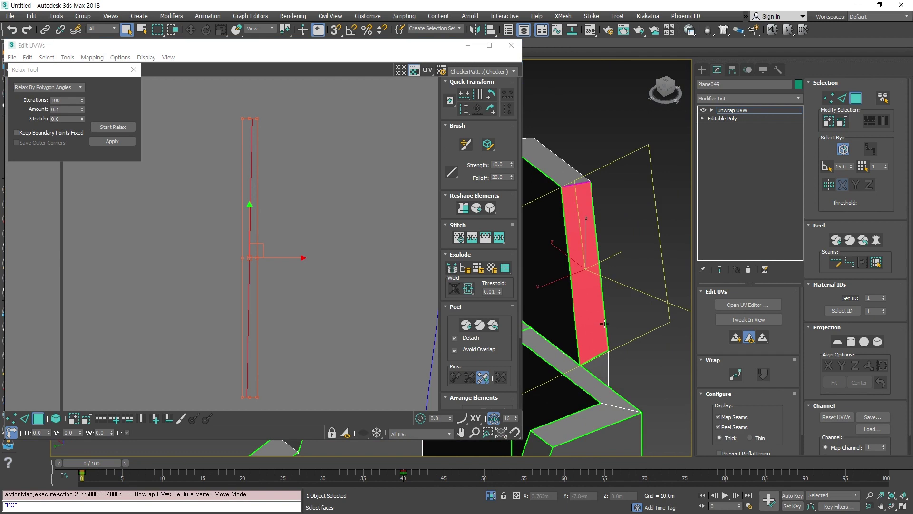
alt+middle_drag(604, 324, 581, 229)
click(583, 128)
scroll(594, 154, up, 3)
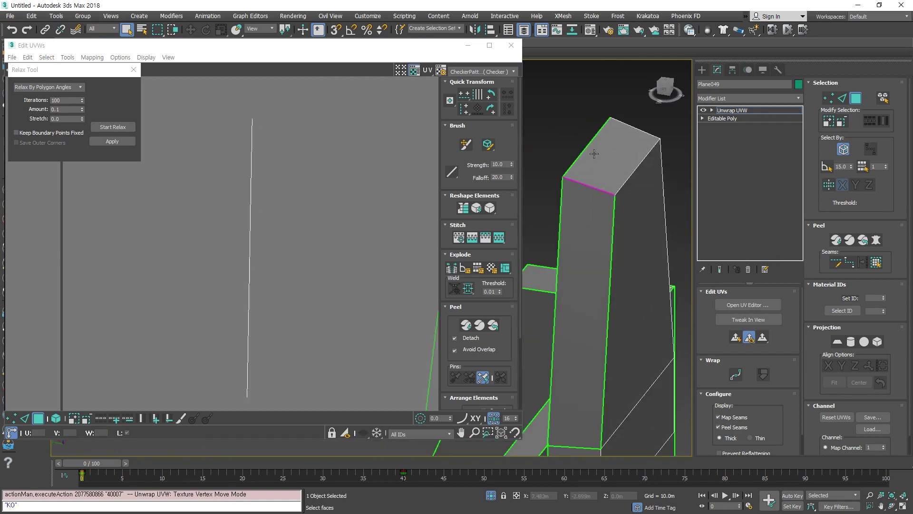
scroll(605, 179, up, 4)
scroll(605, 186, down, 5)
scroll(603, 200, up, 2)
click(570, 279)
scroll(251, 306, down, 1)
Stretch the upper side face's UV shell horizontally to about 17 times its width
middle_drag(252, 306, 251, 297)
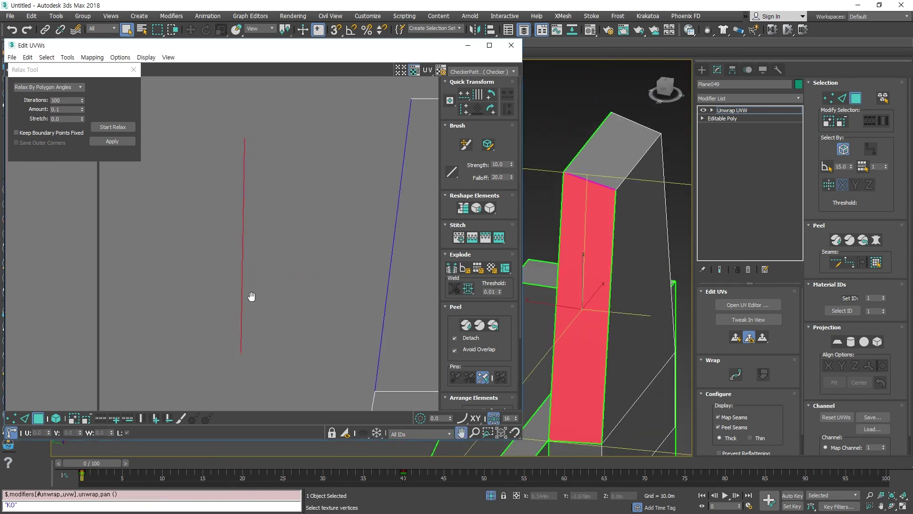
scroll(251, 296, down, 1)
scroll(248, 262, up, 6)
middle_drag(228, 223, 239, 237)
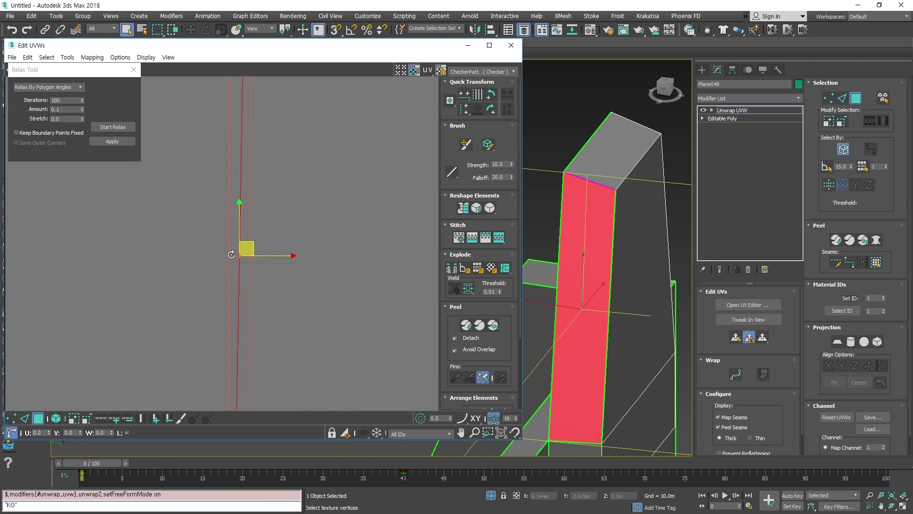
scroll(282, 322, down, 2)
drag(264, 385, 325, 386)
click(377, 335)
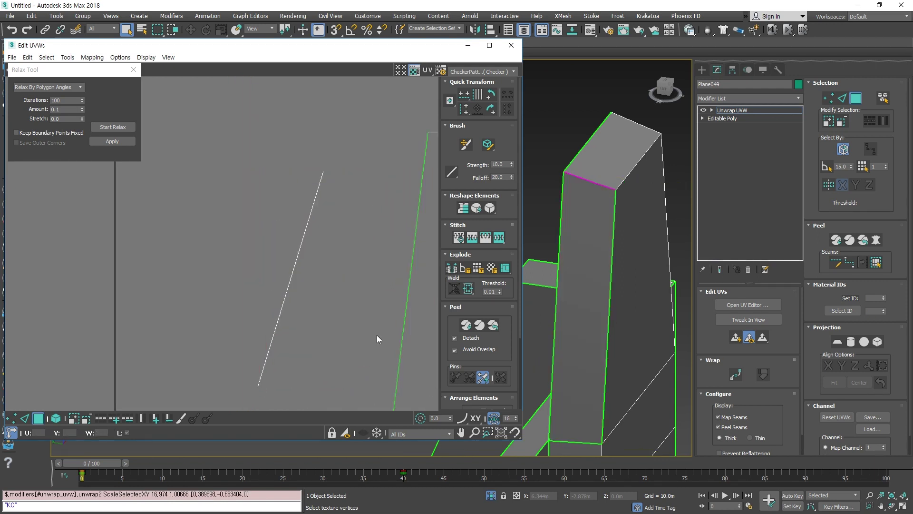
Reselect the stretched upper side face and relax its shell again by polygon angles
click(569, 317)
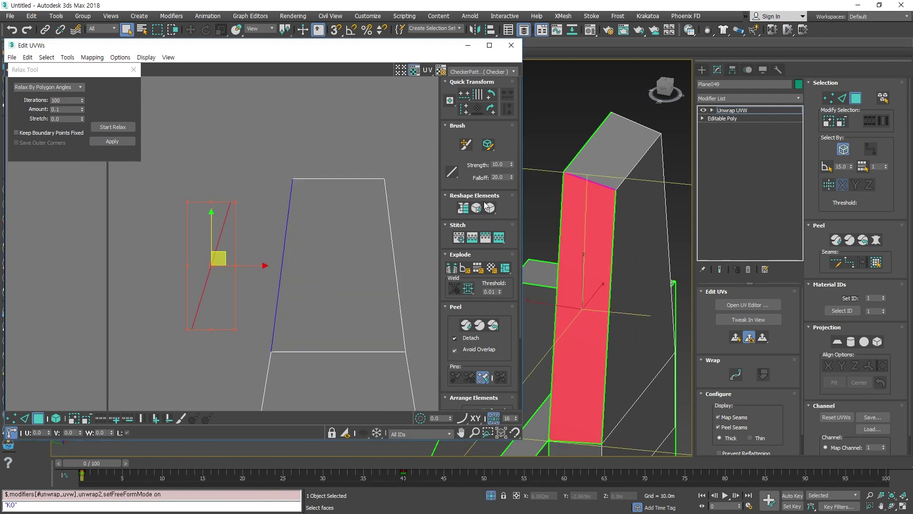
click(116, 128)
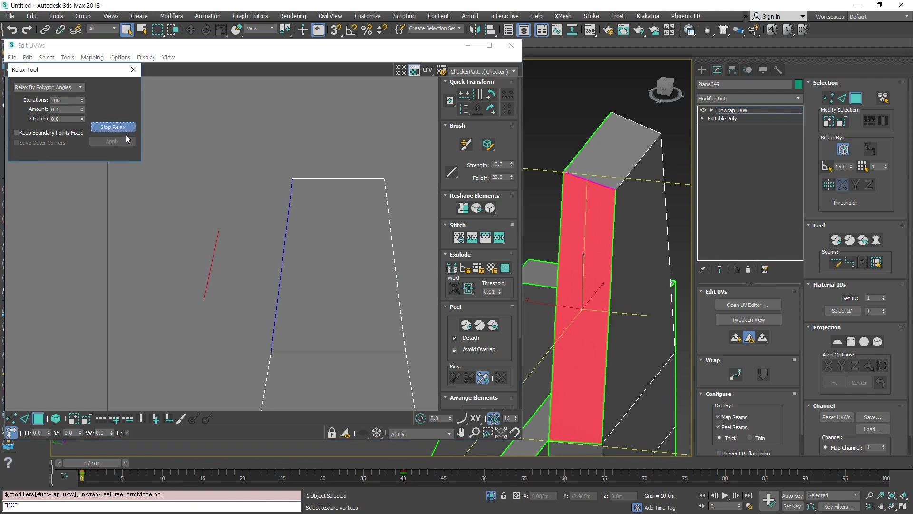
click(117, 128)
Break the fin's small lower side face into its own UV shell and move it about 0.55 in U away from the front shell
scroll(557, 279, down, 5)
alt+middle_drag(558, 279, 561, 338)
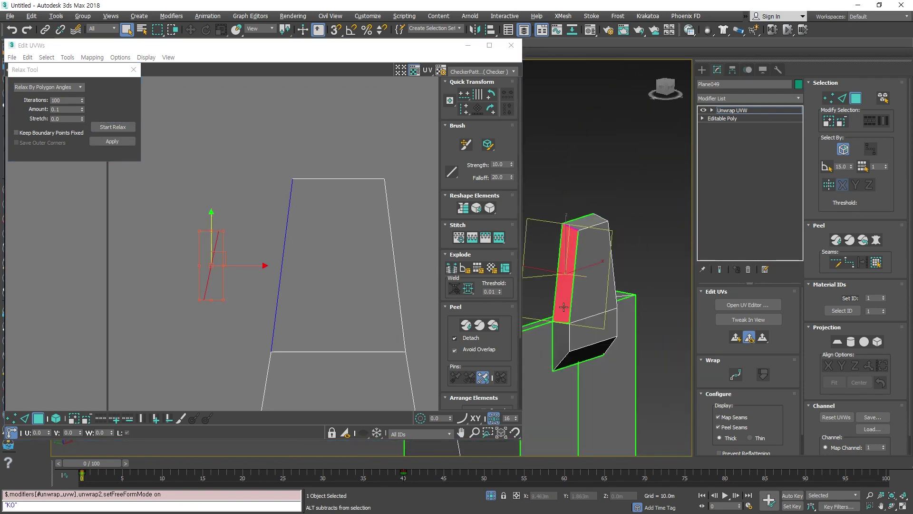
click(557, 342)
middle_drag(300, 304, 353, 209)
scroll(355, 231, down, 2)
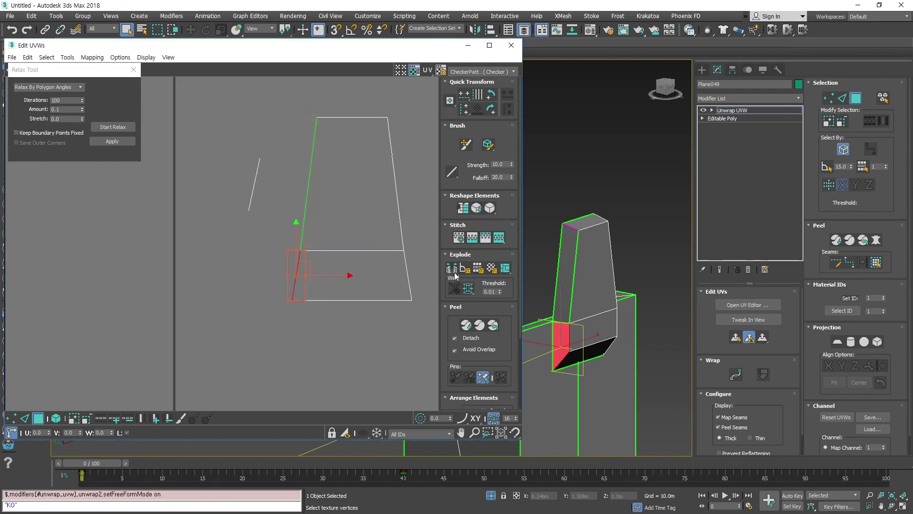
click(317, 274)
key(ctrl+z)
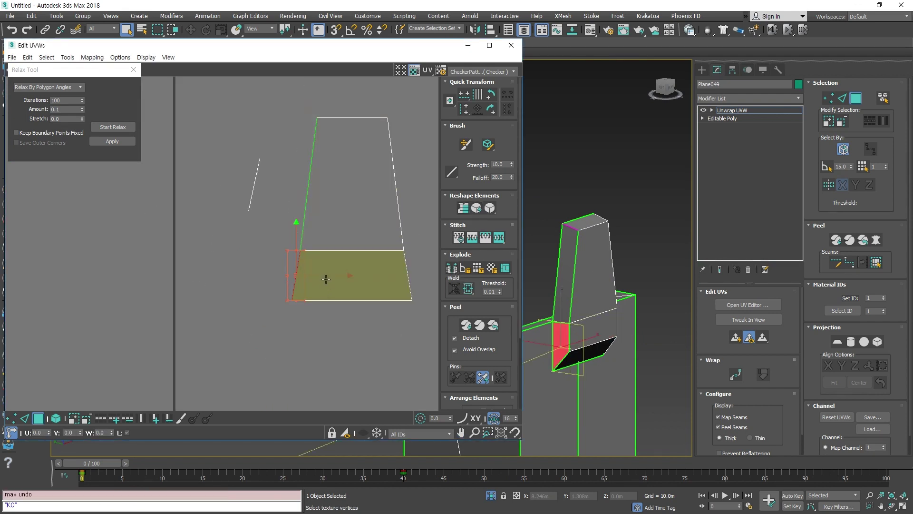
drag(328, 274, 241, 288)
Relax the lower side face's shell by polygon angles and clear the face selection
click(106, 128)
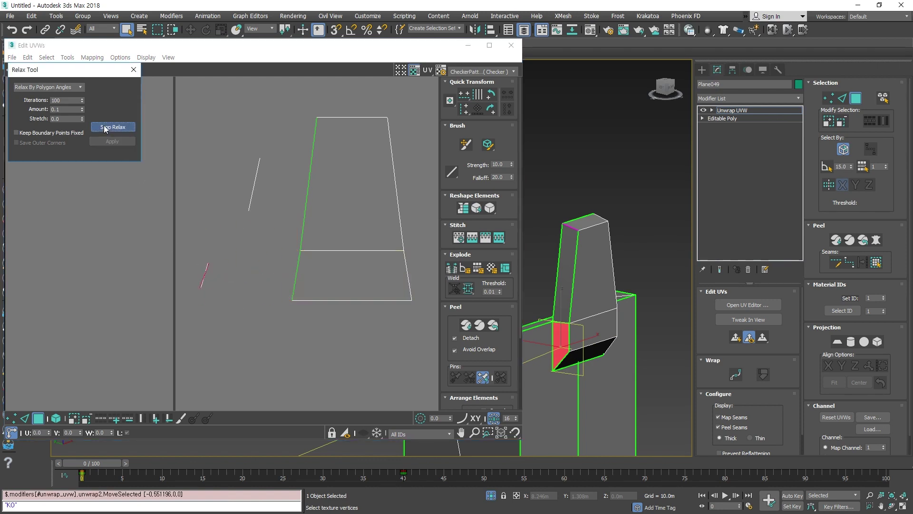
click(105, 127)
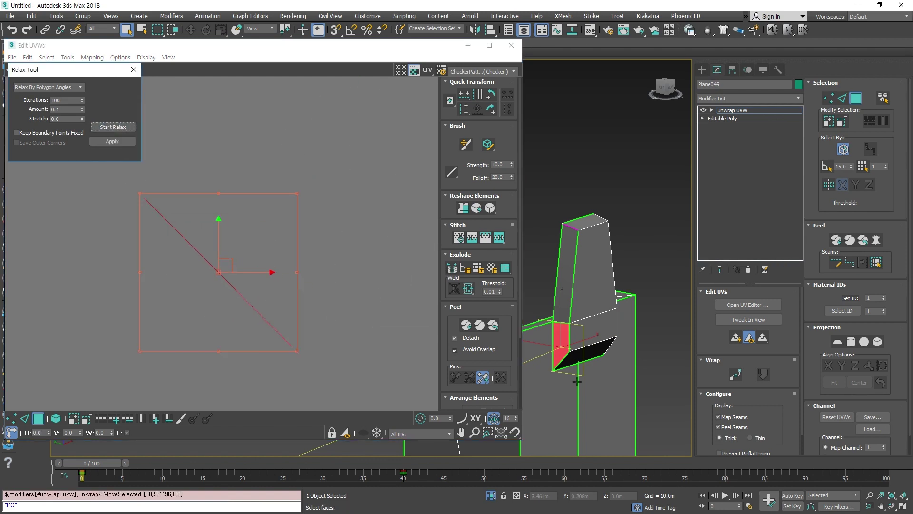
scroll(579, 364, up, 5)
click(586, 323)
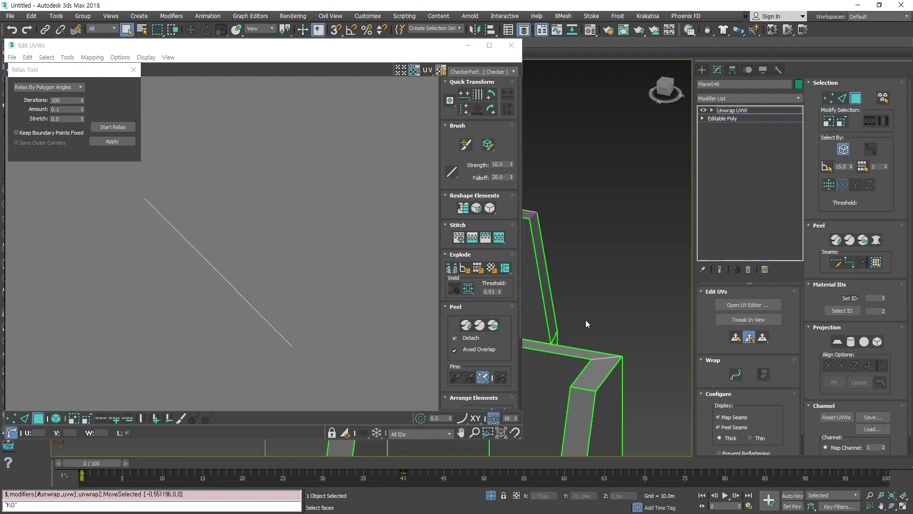
Close the UV editor and compare the fin's upper and lower side faces up close by selecting each on the model
click(511, 45)
alt+middle_drag(581, 315, 571, 340)
click(572, 340)
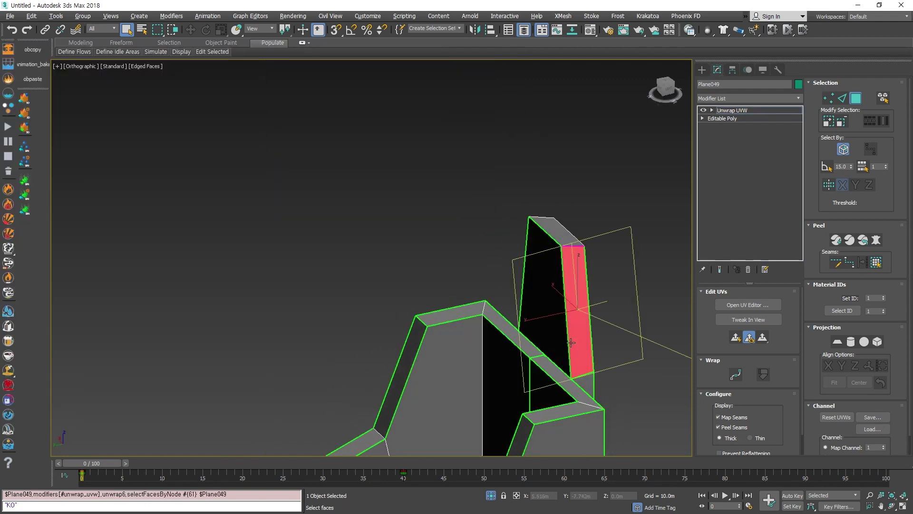
key(z)
alt+middle_drag(290, 286, 205, 272)
scroll(382, 324, up, 4)
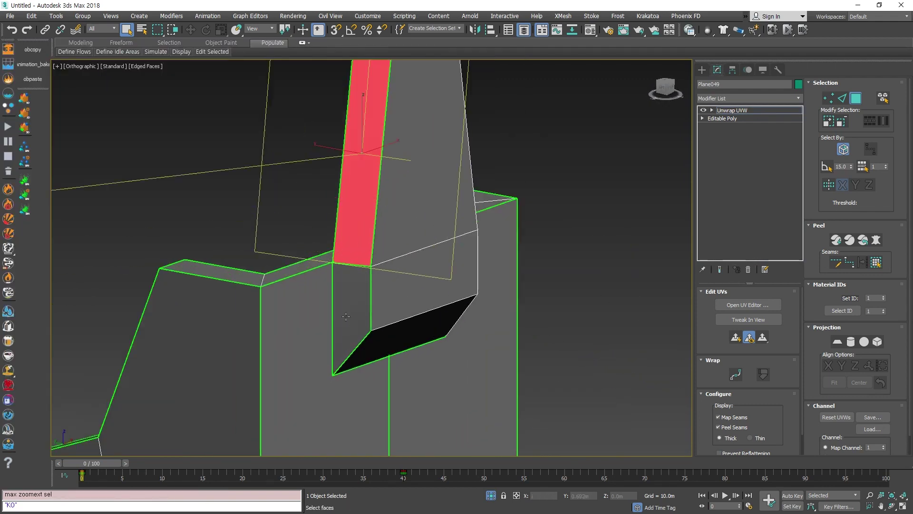
click(348, 309)
alt+middle_drag(424, 354, 345, 262)
scroll(345, 263, up, 5)
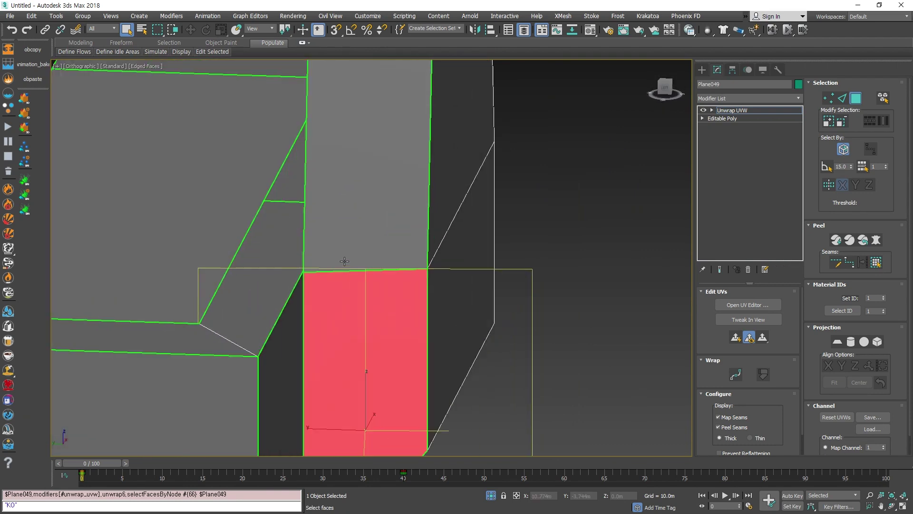
Clear the face selection and end the part's isolation to show the surrounding assembly
scroll(350, 271, down, 8)
scroll(351, 272, down, 3)
click(494, 370)
key(q)
click(492, 495)
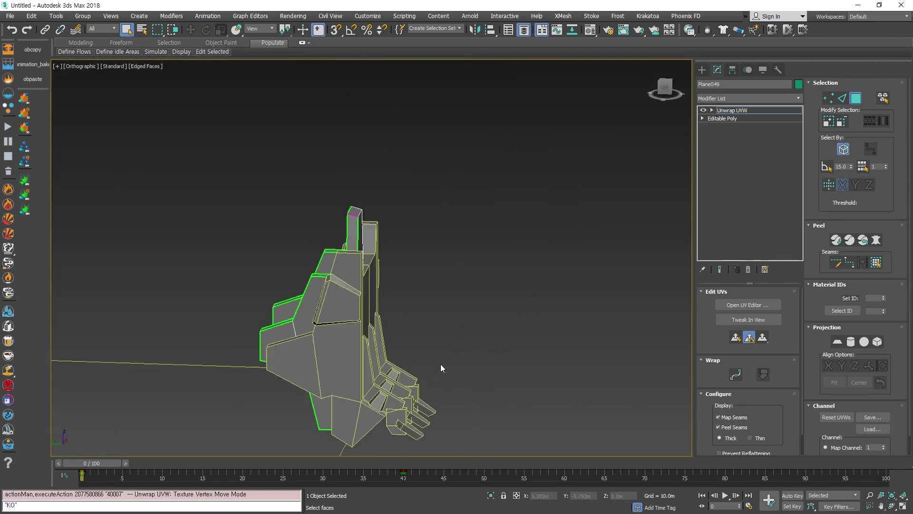
scroll(441, 364, down, 4)
alt+middle_drag(450, 342, 425, 362)
scroll(461, 381, up, 2)
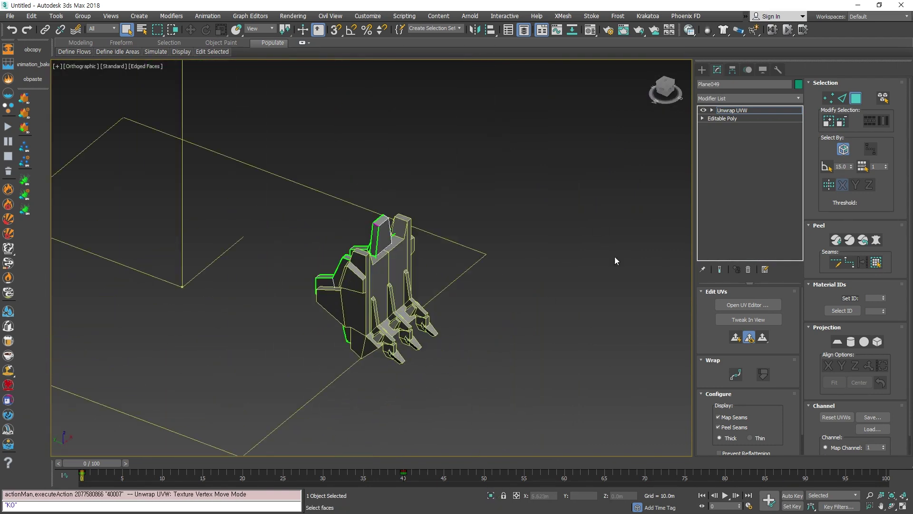
Leave face mode in the Unwrap UVW modifier, deselect the part and bring the whole mech back into view
drag(539, 359, 290, 195)
scroll(465, 373, down, 4)
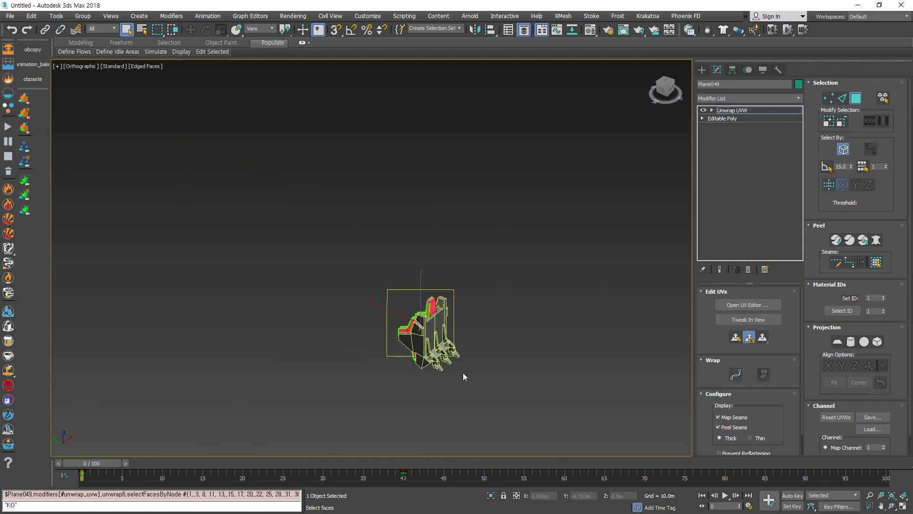
scroll(464, 372, up, 6)
click(725, 112)
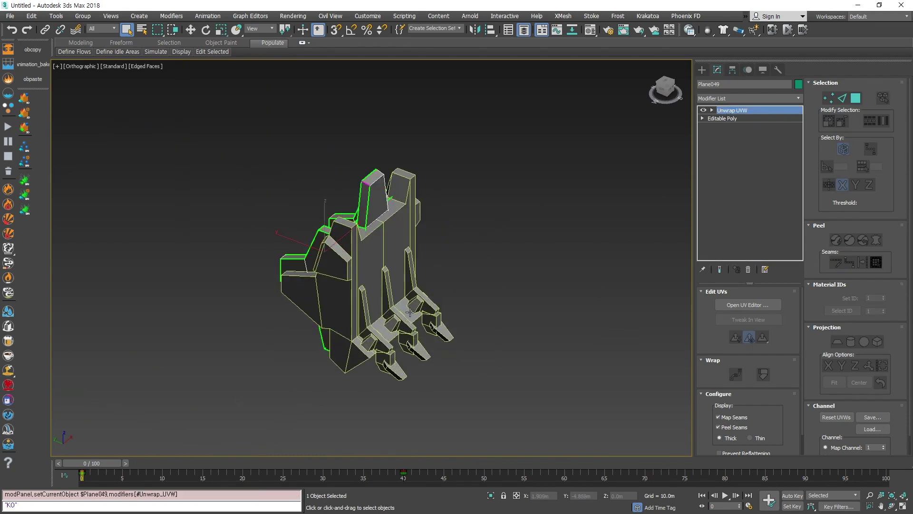
alt+middle_drag(410, 312, 445, 307)
click(332, 263)
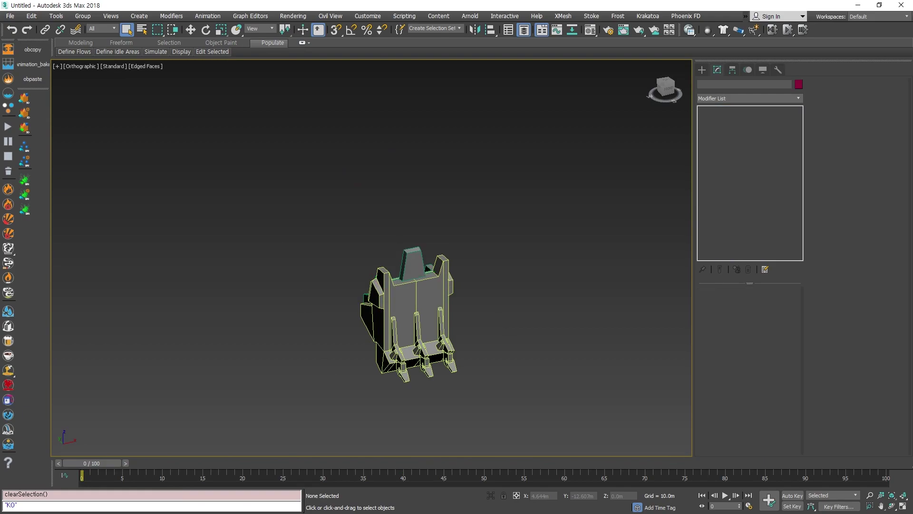
key(alt+q)
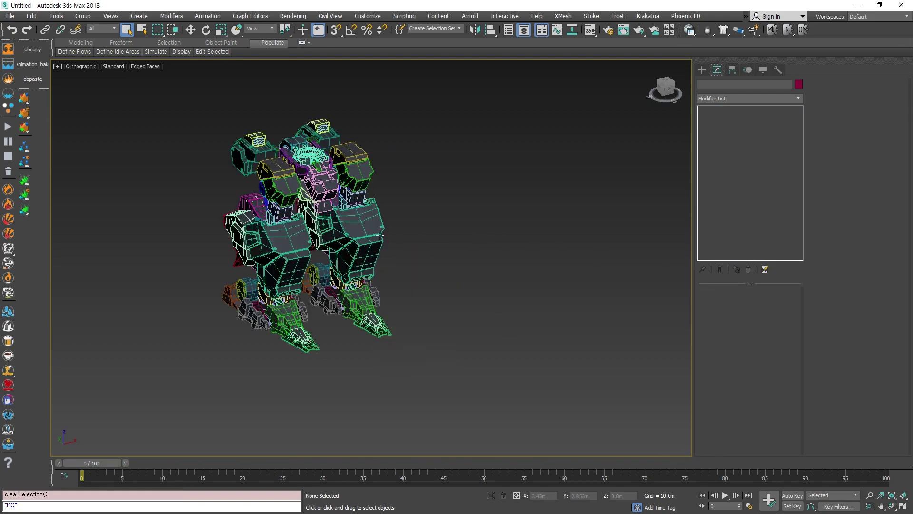
Select the group containing the mech's foot parts and ungroup it
click(380, 234)
key(z)
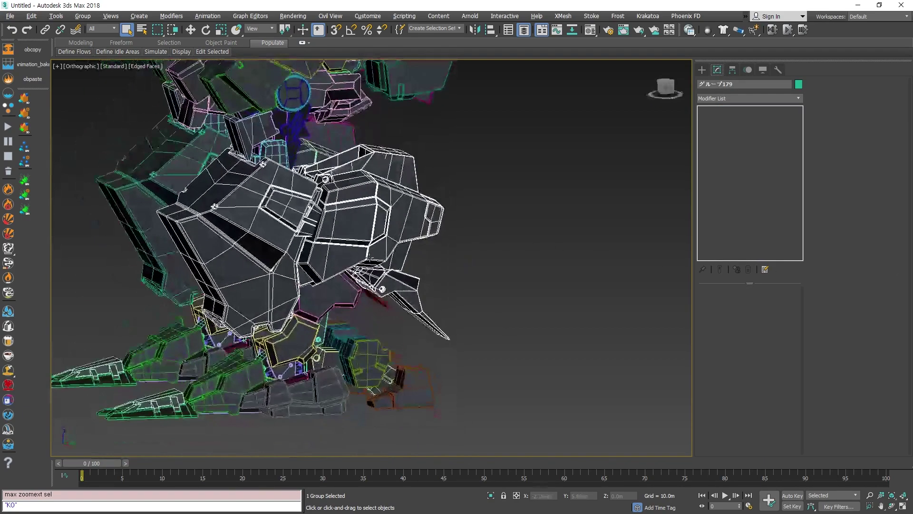
middle_drag(399, 339, 499, 300)
click(414, 339)
scroll(407, 340, up, 6)
scroll(407, 339, down, 3)
alt+middle_drag(419, 325, 480, 285)
click(83, 16)
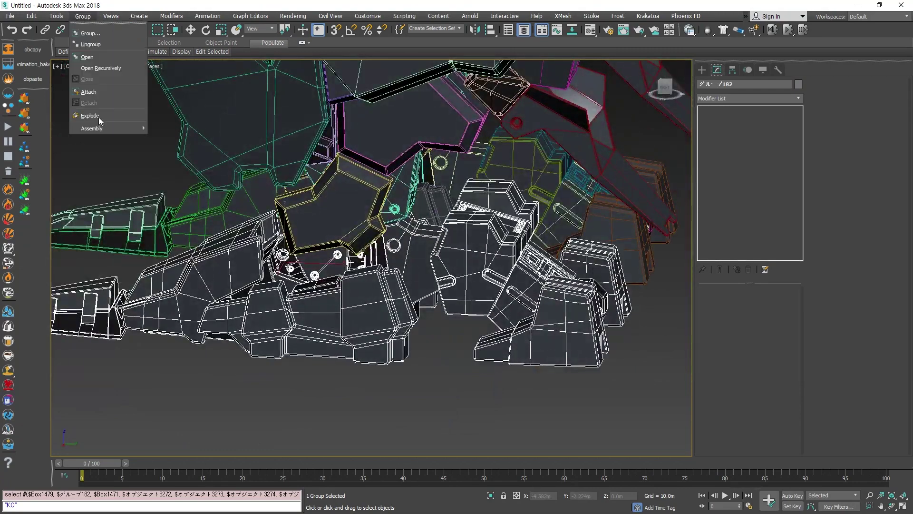
click(128, 142)
click(89, 16)
click(94, 43)
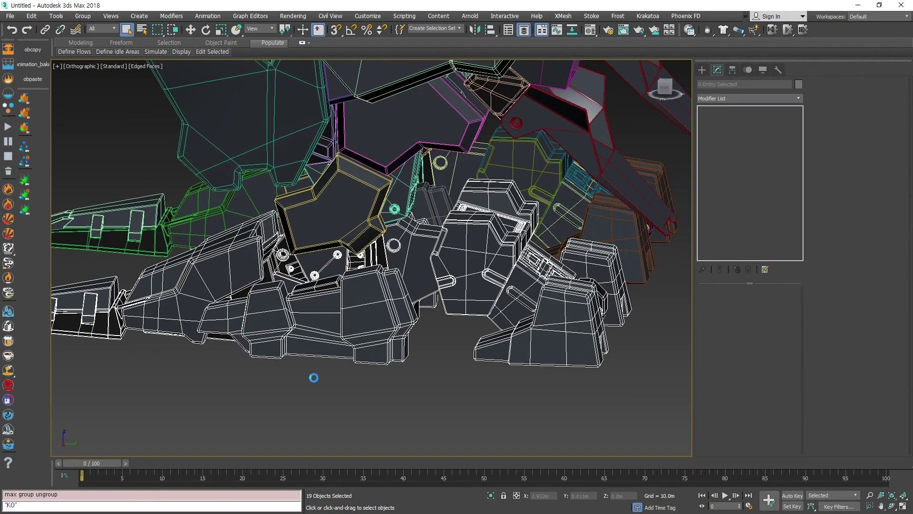
Isolate the mirrored pair of long stepped armour pieces at the bottom of the feet
click(326, 334)
alt+middle_drag(328, 335, 444, 373)
key(alt+q)
scroll(504, 390, down, 3)
scroll(504, 398, up, 5)
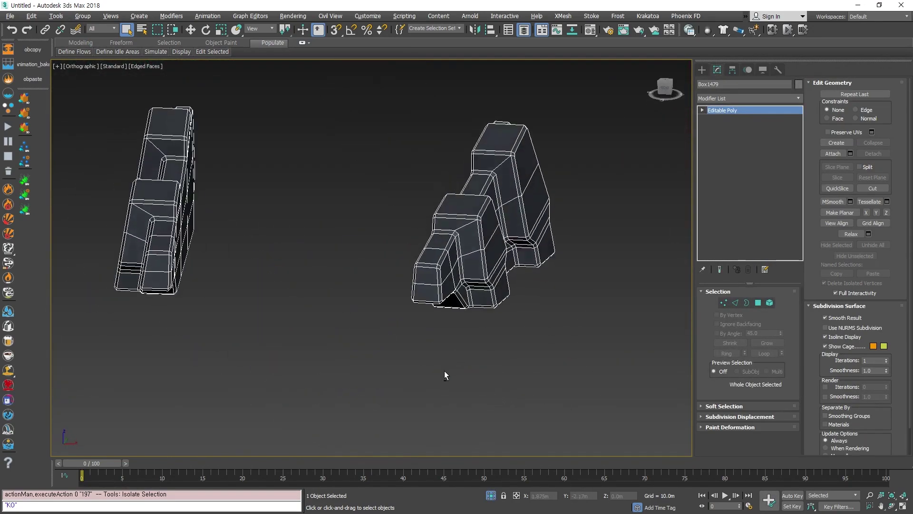
Hide one of the two mirrored elements of the armour object and return to object level with the object selected
scroll(461, 375, down, 5)
key(5)
click(320, 290)
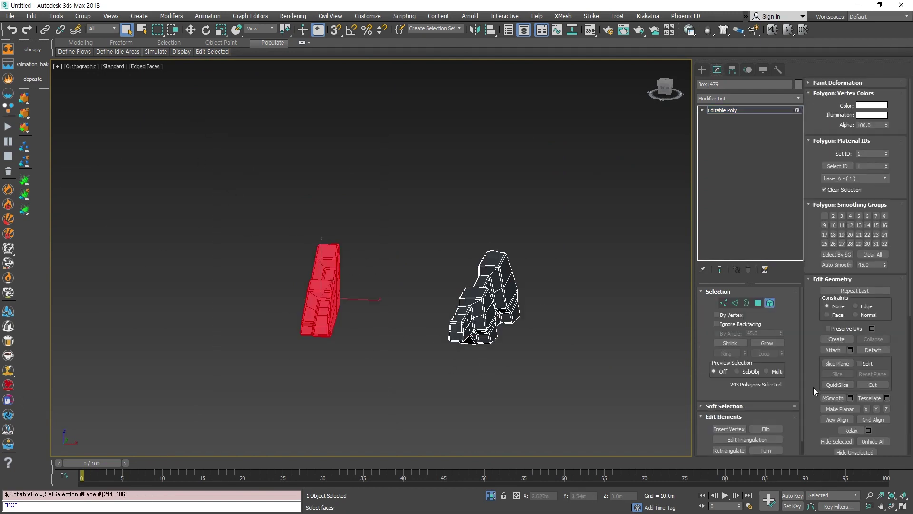
scroll(813, 387, down, 3)
click(837, 331)
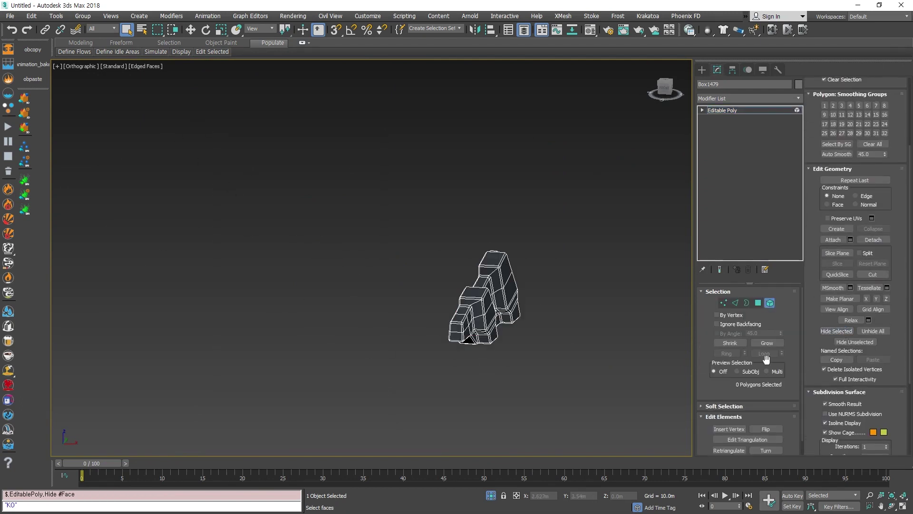
click(467, 310)
key(5)
click(484, 318)
scroll(484, 317, up, 4)
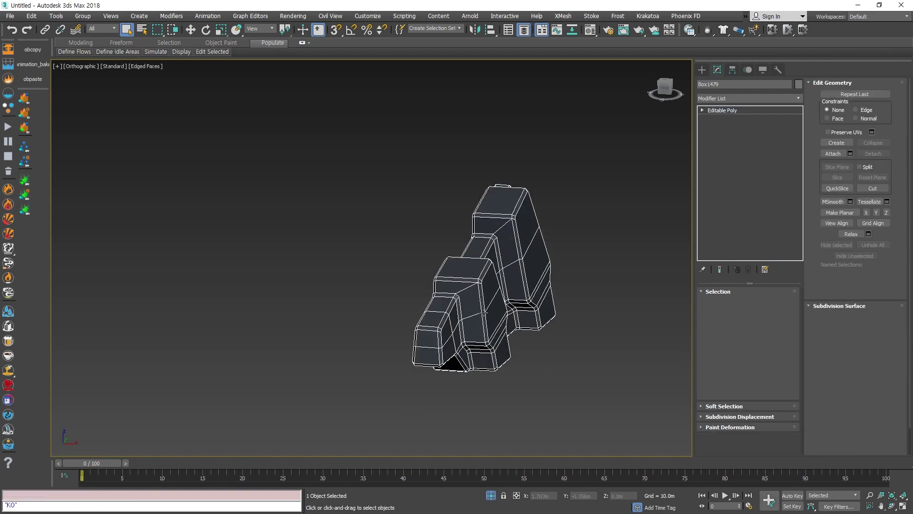
drag(420, 159, 599, 416)
mouse_move(511, 342)
alt+middle_down()
mouse_move(558, 299)
mouse_move(583, 326)
mouse_move(543, 224)
mouse_move(607, 252)
mouse_move(637, 243)
alt+middle_up()
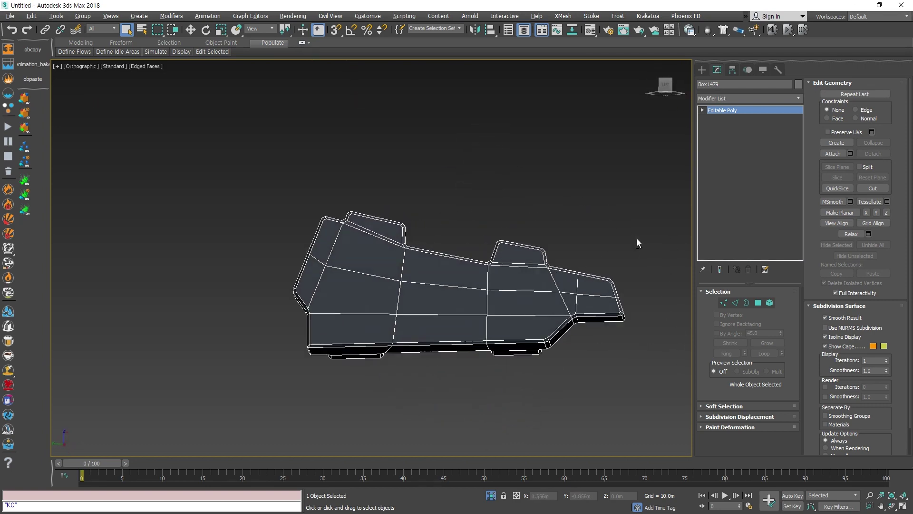
Try an Unwrap UVW modifier on the armour object with one element hidden, check its seams and delete the modifier
click(801, 99)
key(u)
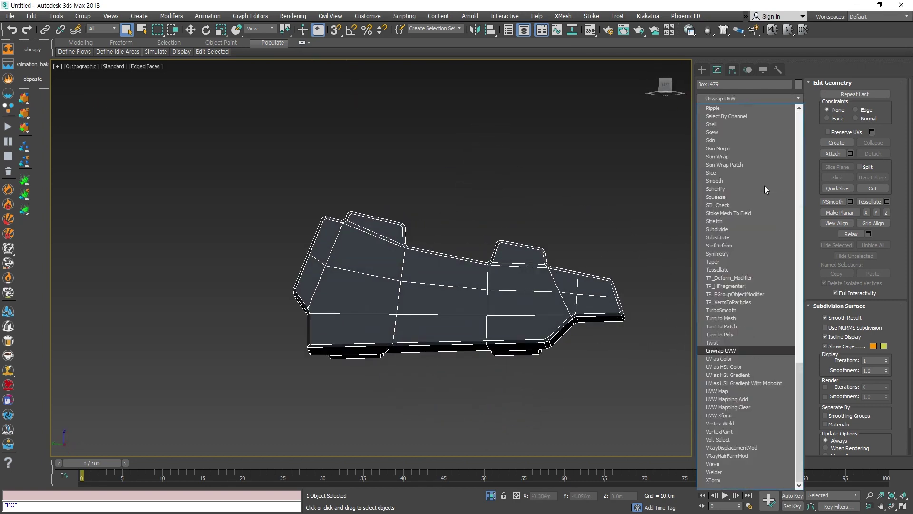
click(732, 351)
alt+middle_drag(598, 339, 526, 357)
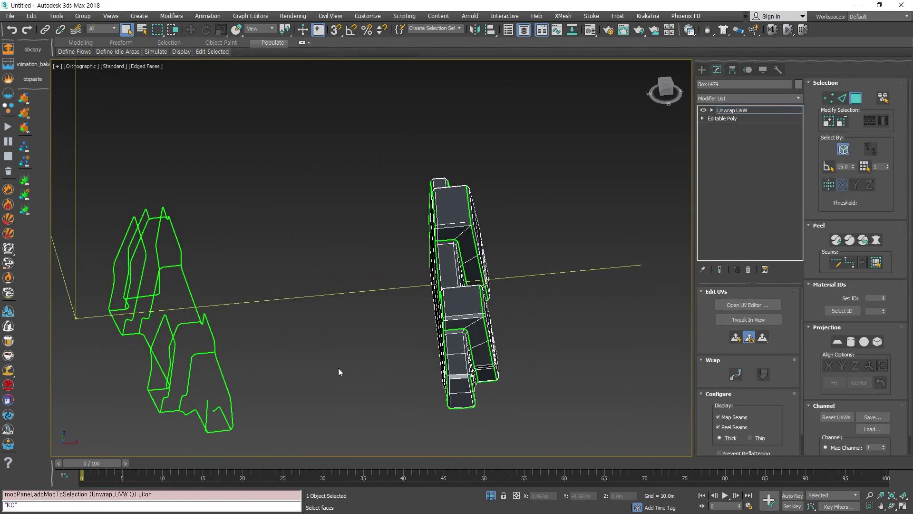
alt+middle_drag(423, 334, 484, 304)
scroll(433, 361, down, 2)
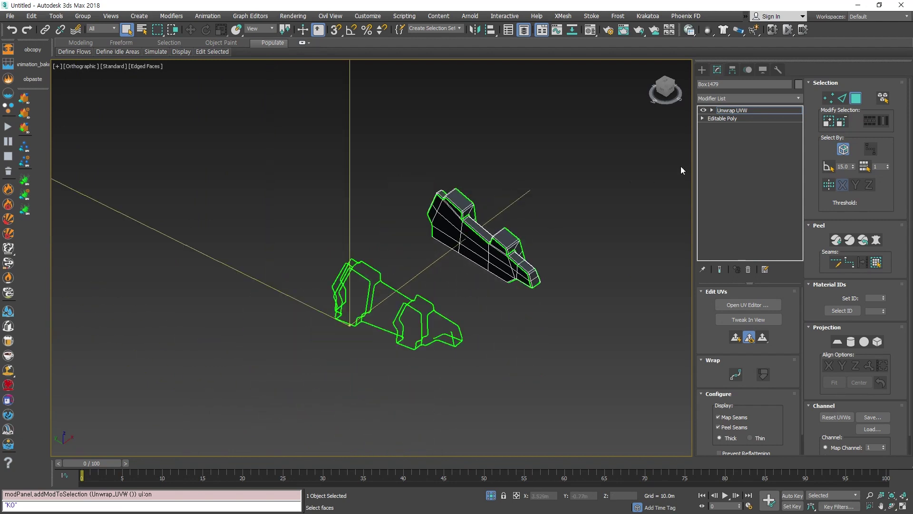
click(747, 269)
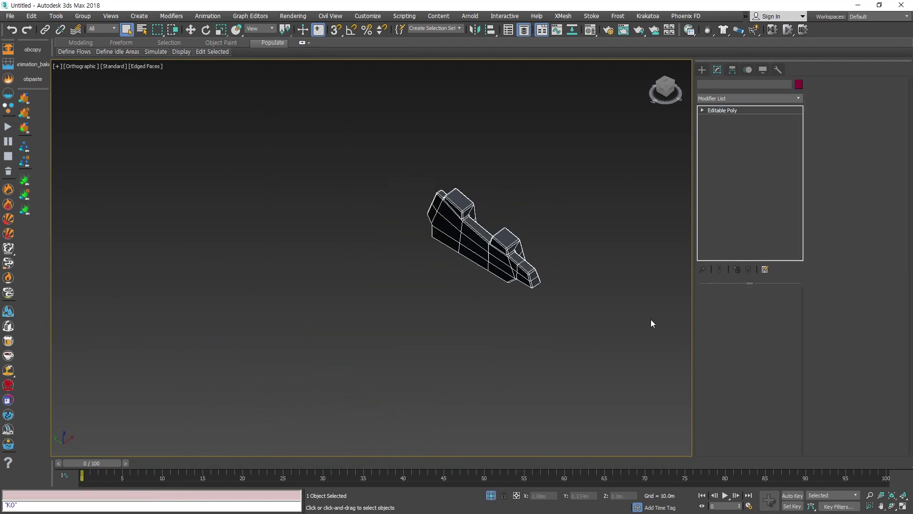
Unhide all elements of the armour object
key(w)
scroll(860, 205, down, 1)
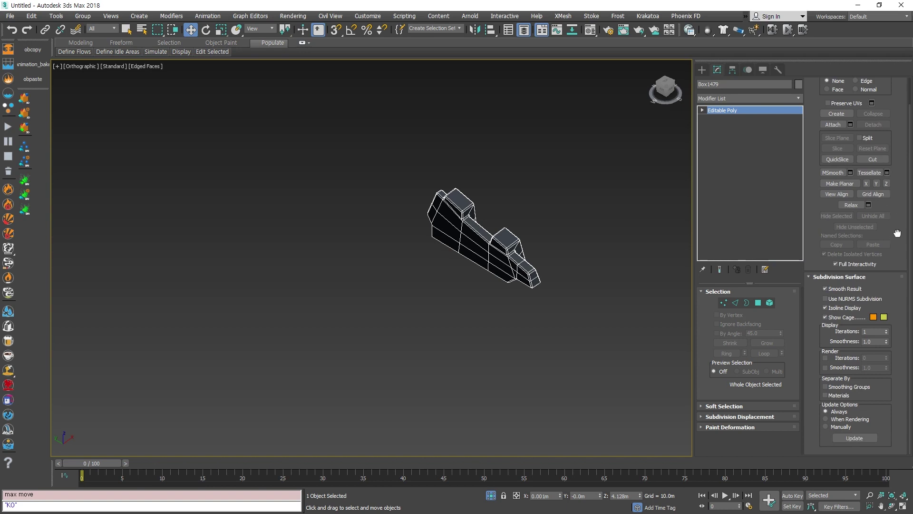
scroll(884, 235, up, 2)
key(5)
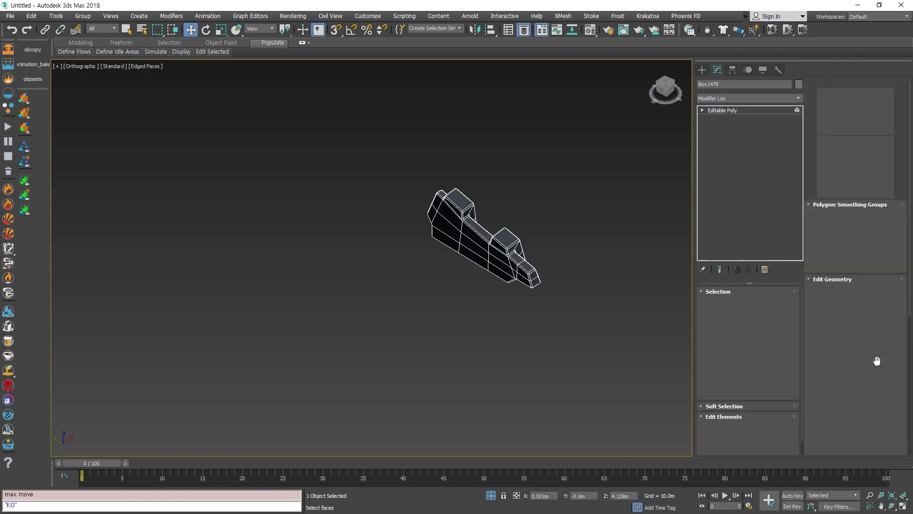
scroll(837, 404, down, 5)
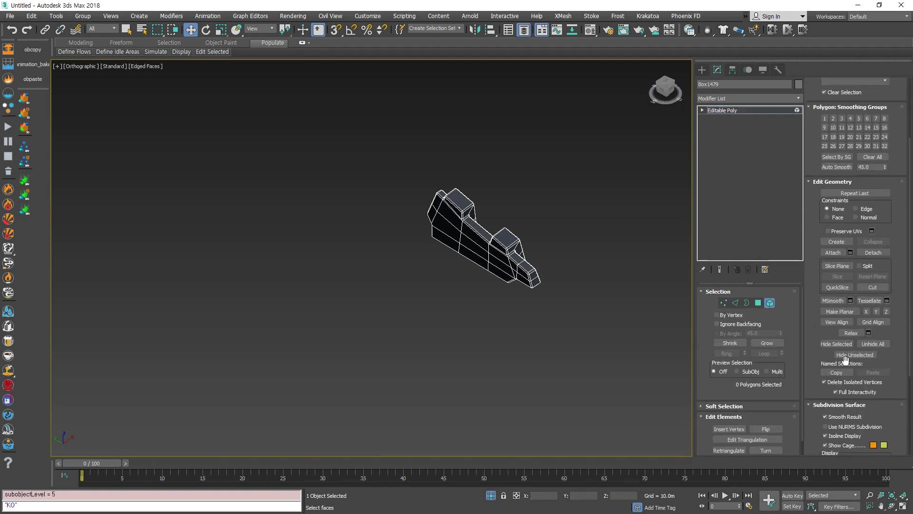
click(875, 346)
Detach one of the two mirrored armour elements as a separate object and leave element mode
alt+middle_drag(455, 373, 401, 401)
click(366, 285)
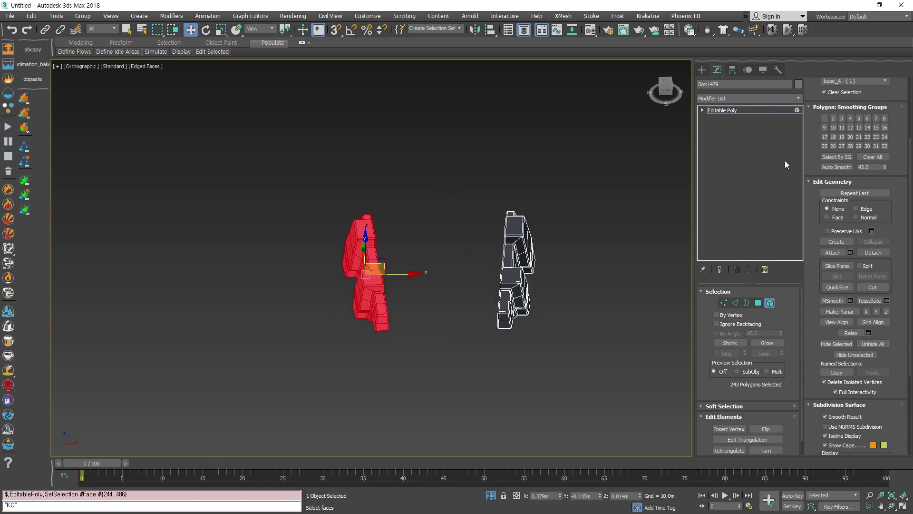
drag(818, 192, 825, 235)
click(865, 292)
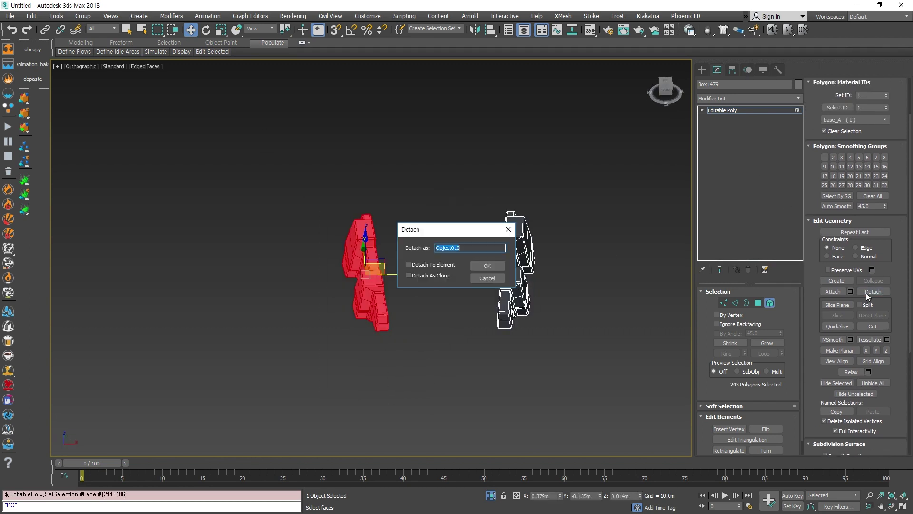
click(500, 267)
middle_drag(425, 341, 429, 350)
key(5)
Isolate the remaining armour piece Box1479 without its detached mirror copy
click(500, 363)
click(510, 290)
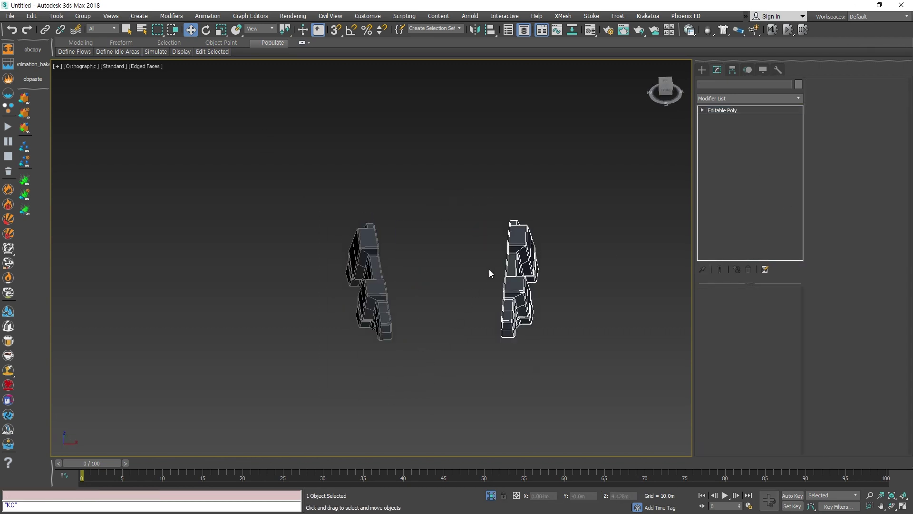
key(alt+q)
click(436, 359)
click(387, 326)
alt+middle_drag(388, 326, 488, 304)
scroll(488, 304, up, 3)
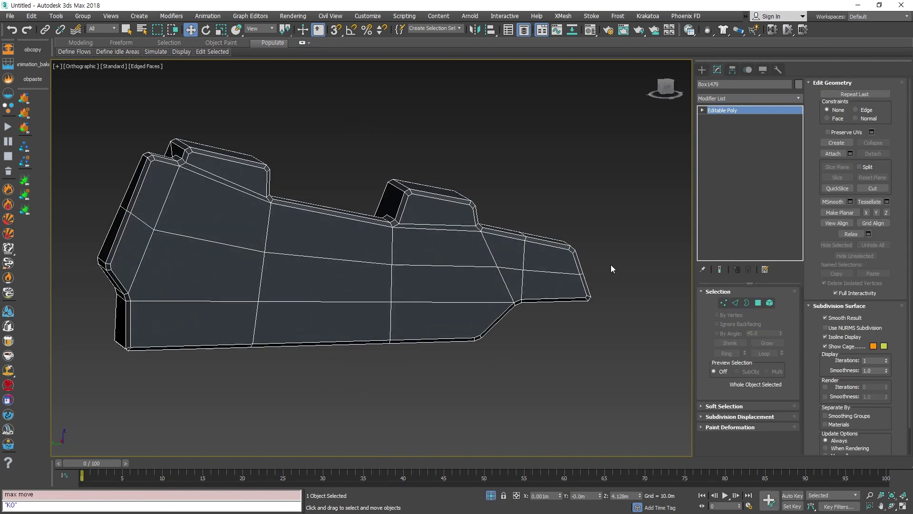
Try UVW Xform and Unwrap UVW modifiers on the isolated armour piece and delete both from the stack
click(797, 99)
key(u)
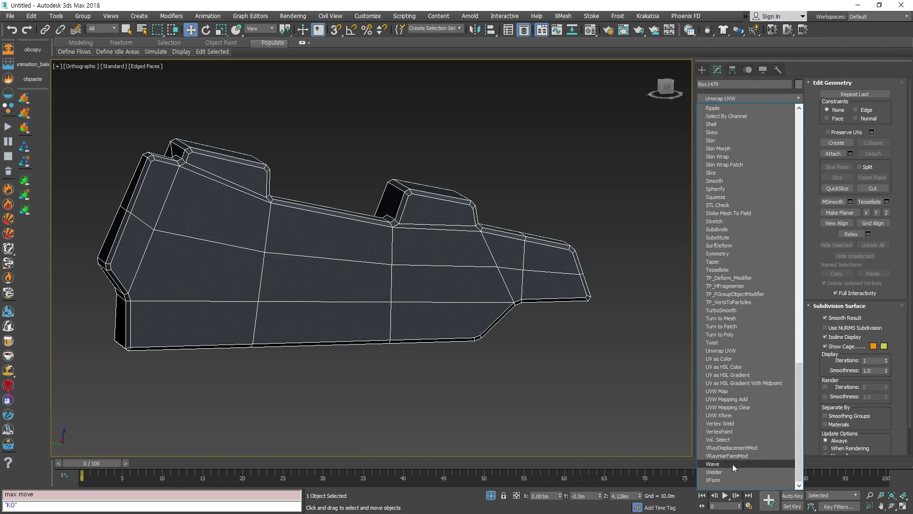
click(740, 414)
click(799, 98)
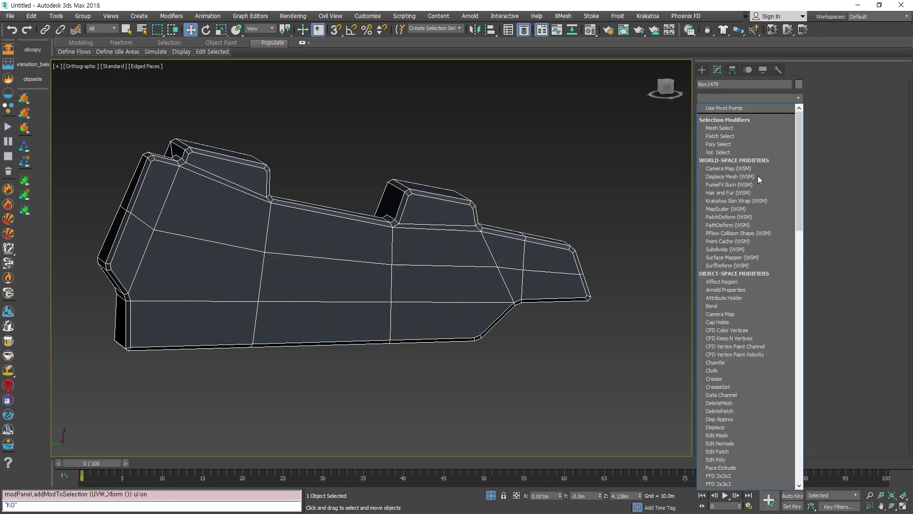
key(u)
click(730, 352)
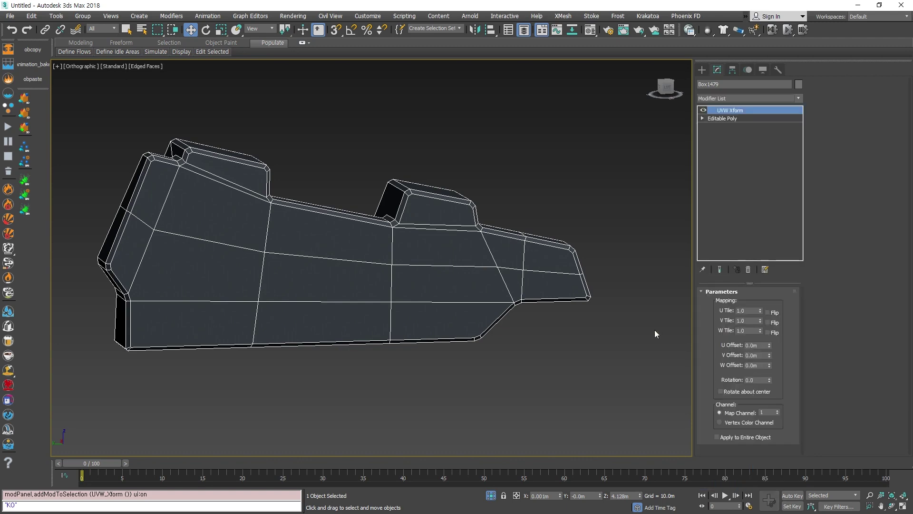
alt+middle_drag(541, 309, 400, 299)
scroll(395, 314, down, 3)
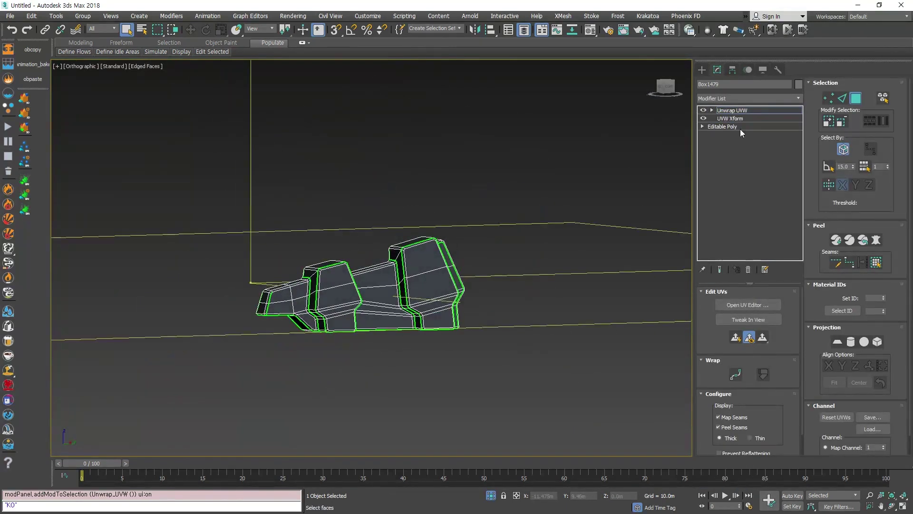
click(748, 270)
click(748, 270)
Add an Unwrap UVW modifier to the isolated armour piece and inspect its seams
click(798, 99)
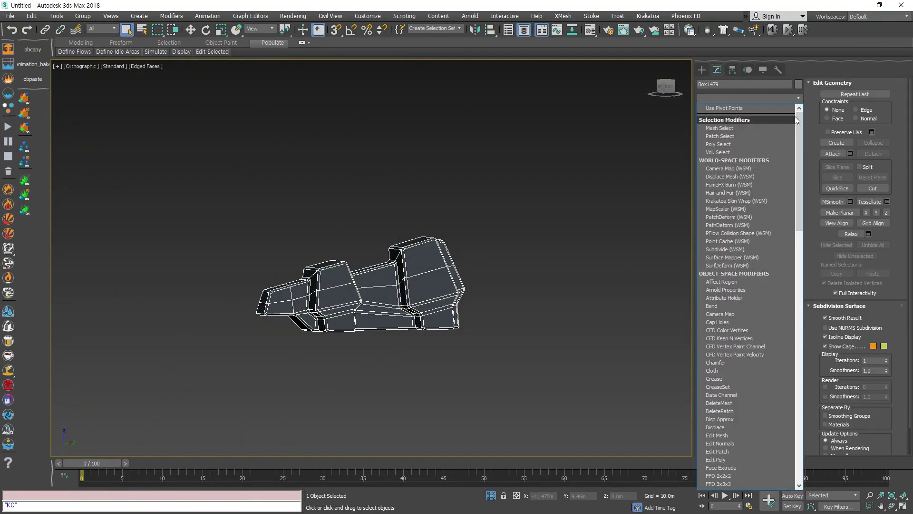
key(u)
click(760, 351)
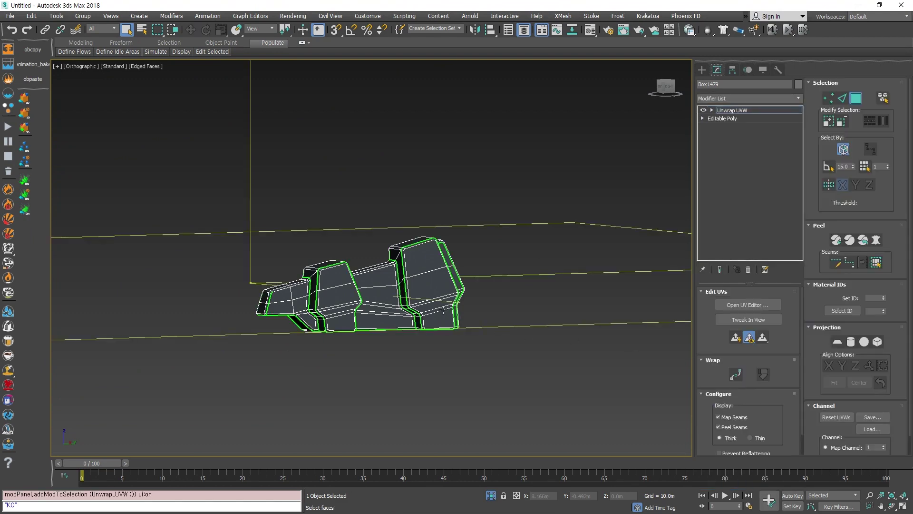
mouse_move(395, 276)
alt+middle_down()
mouse_move(422, 318)
mouse_move(427, 193)
mouse_move(516, 220)
mouse_move(502, 276)
mouse_move(400, 290)
alt+middle_up()
scroll(426, 193, up, 3)
scroll(502, 276, down, 4)
key(q)
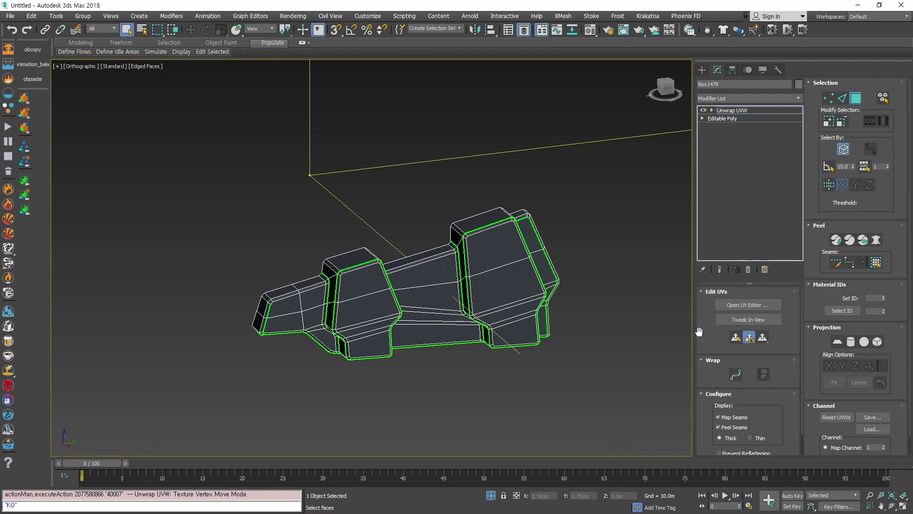
Reset the armour piece's UVWs and open its UV layout in the UV editor, framed on the shells
click(840, 419)
click(492, 300)
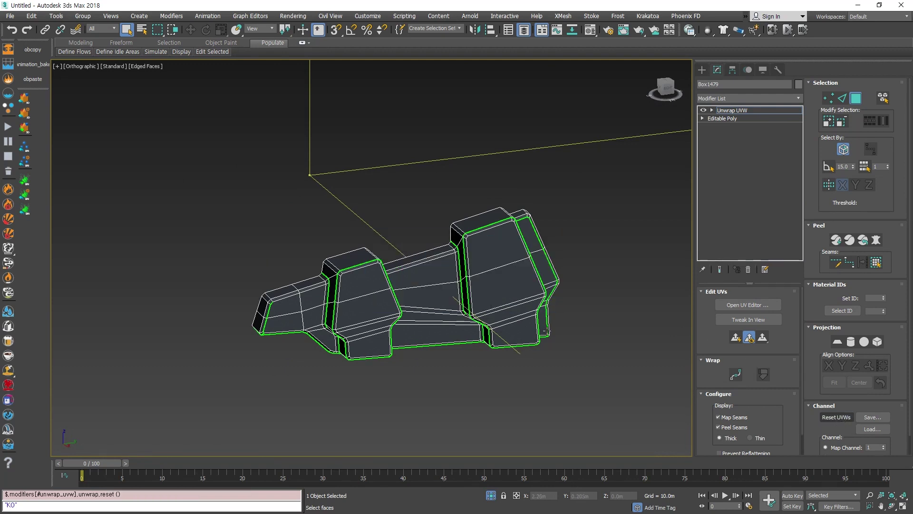
alt+middle_drag(443, 311, 666, 323)
click(748, 304)
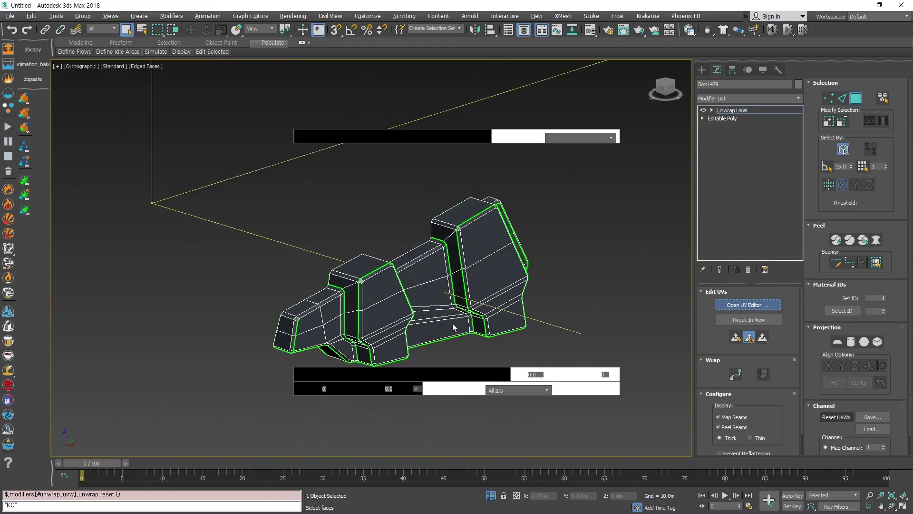
middle_drag(221, 299, 153, 224)
scroll(153, 223, up, 7)
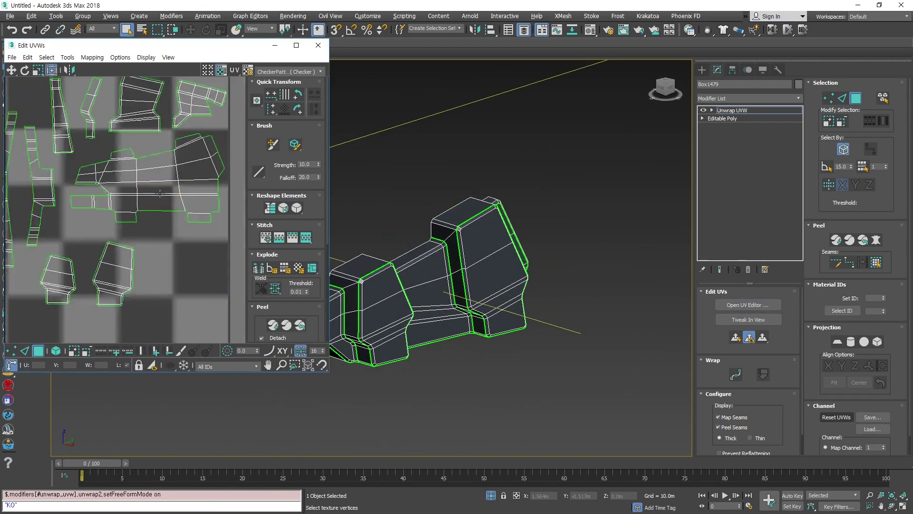
Enlarge the UV editor window and frame the armour piece's UV shells in it
scroll(152, 214, down, 1)
drag(329, 374, 421, 471)
scroll(210, 349, down, 2)
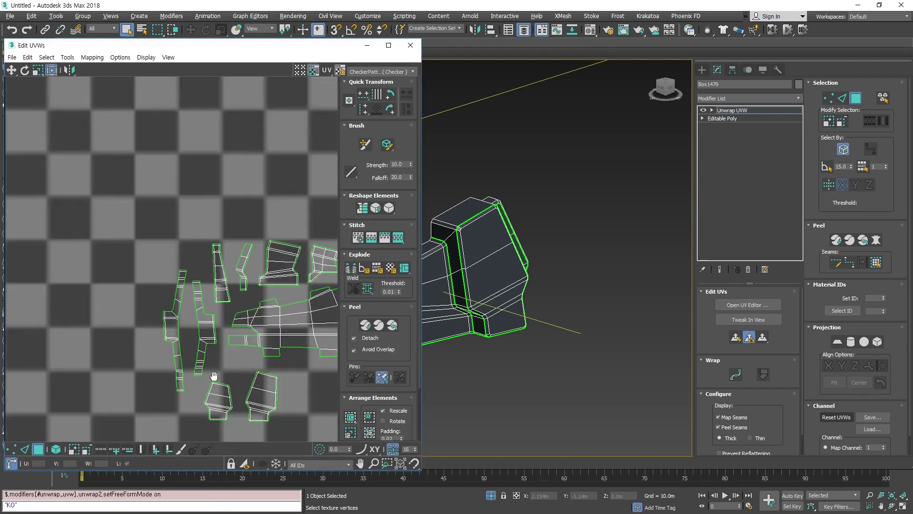
middle_drag(213, 375, 59, 291)
scroll(140, 310, up, 2)
middle_drag(140, 310, 194, 356)
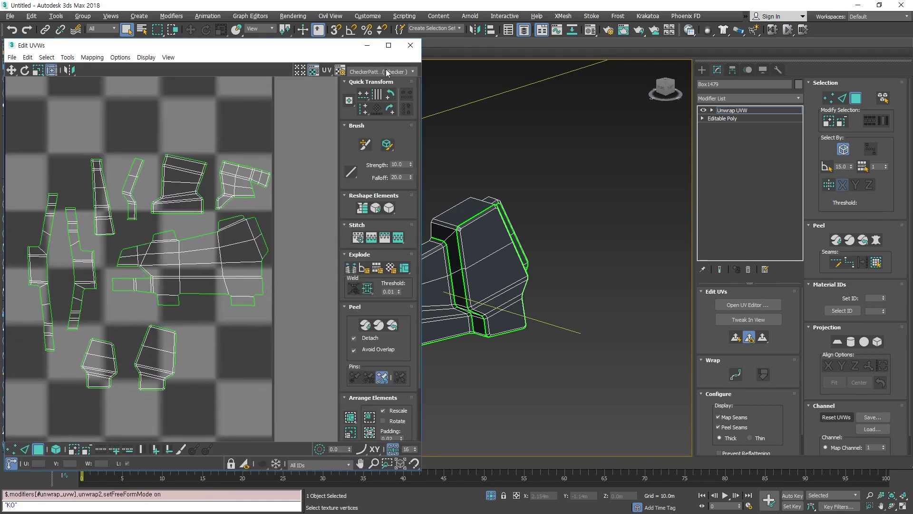
scroll(819, 424, down, 1)
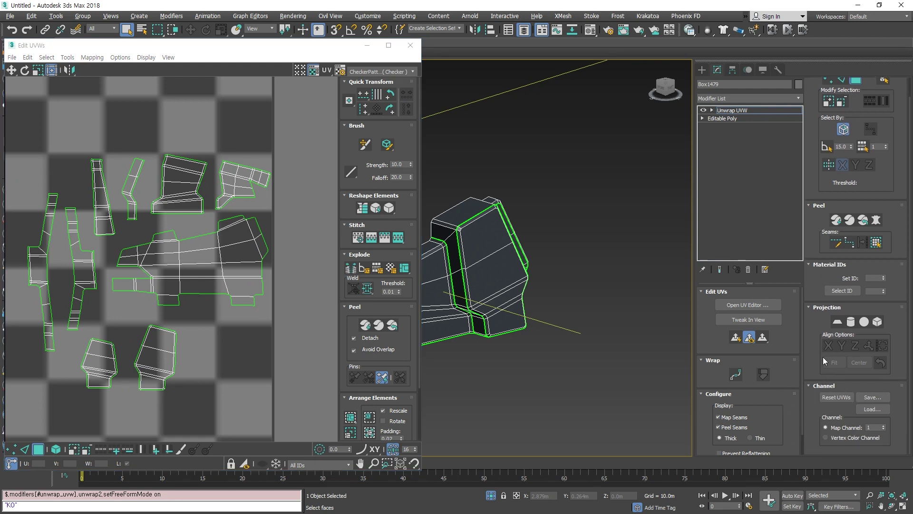
Reset the armour piece's UVWs and switch the unwrap to map channel 2, abandoning the modifier's current changes
drag(777, 415, 790, 269)
drag(782, 383, 780, 420)
drag(813, 157, 814, 180)
click(833, 399)
click(492, 300)
click(884, 425)
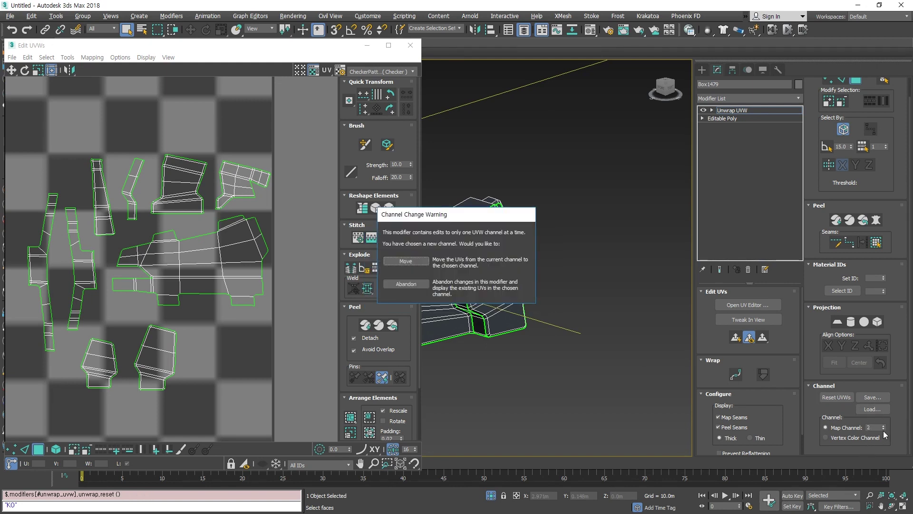
click(406, 284)
Examine the armour piece's UV layout on map channel 2, then close the UV editor
scroll(138, 341, down, 9)
middle_drag(138, 341, 193, 273)
scroll(142, 246, down, 6)
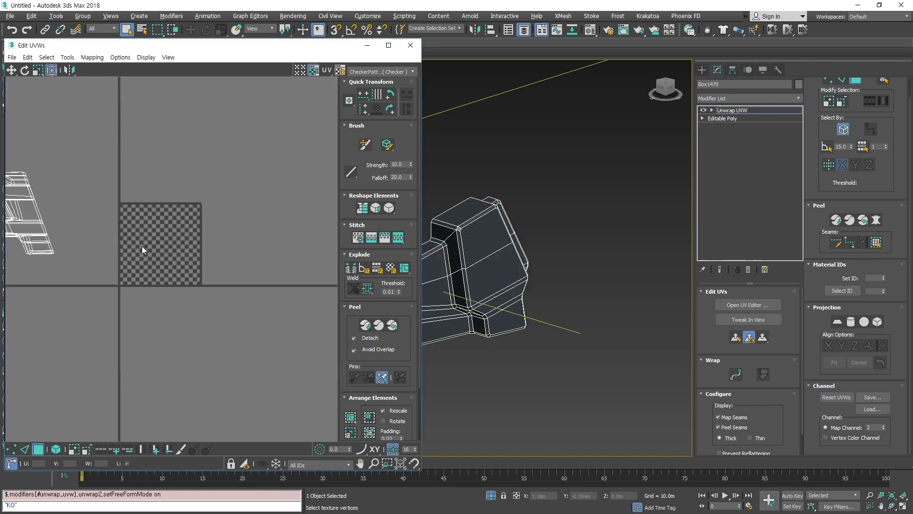
middle_drag(124, 252, 257, 324)
scroll(190, 287, up, 7)
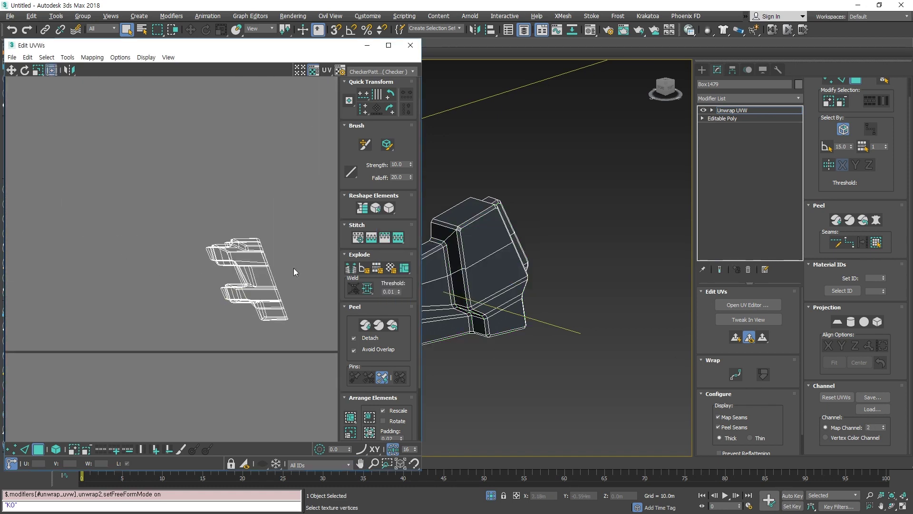
drag(161, 214, 305, 343)
middle_drag(563, 362, 639, 363)
scroll(639, 362, down, 3)
click(610, 405)
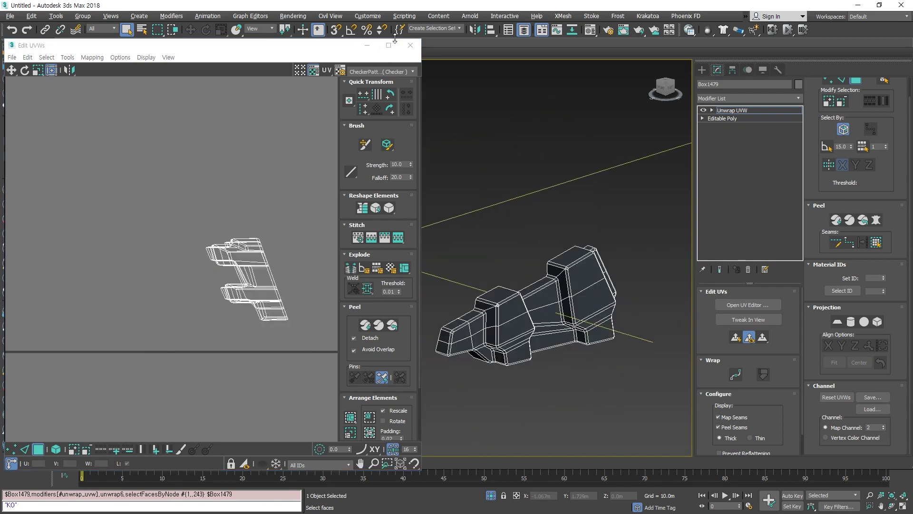
click(410, 45)
Select the outer side faces of the smaller raised block, from its top down to the lower edge
middle_drag(583, 374, 514, 374)
click(443, 308)
scroll(450, 333, up, 4)
key(q)
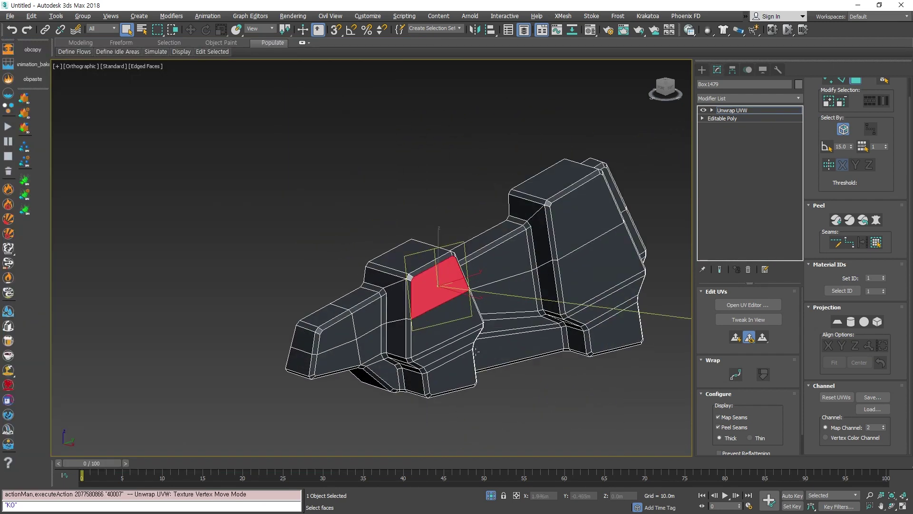
alt+middle_drag(475, 351, 477, 383)
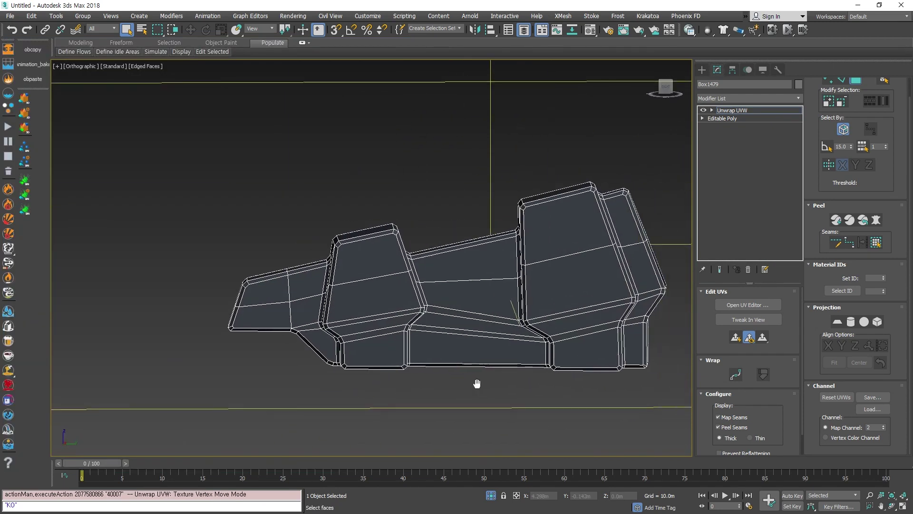
scroll(500, 372, down, 4)
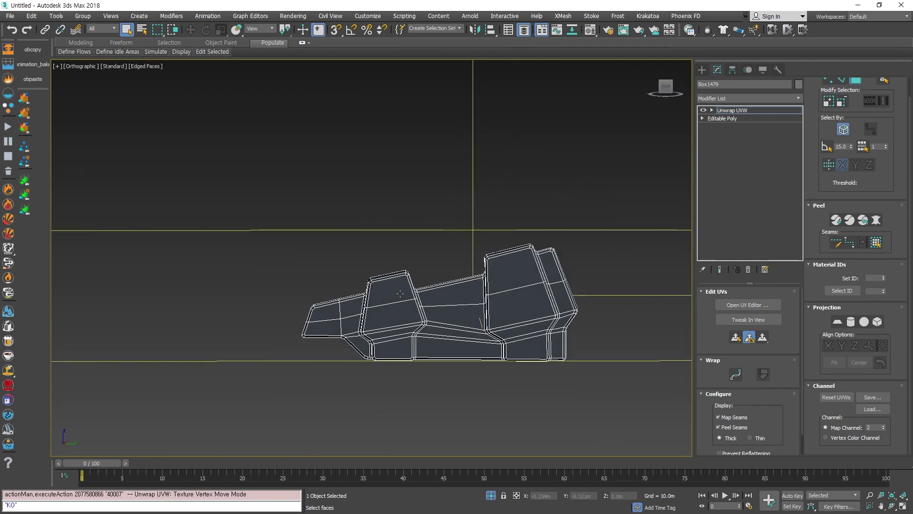
click(400, 294)
scroll(386, 335, up, 5)
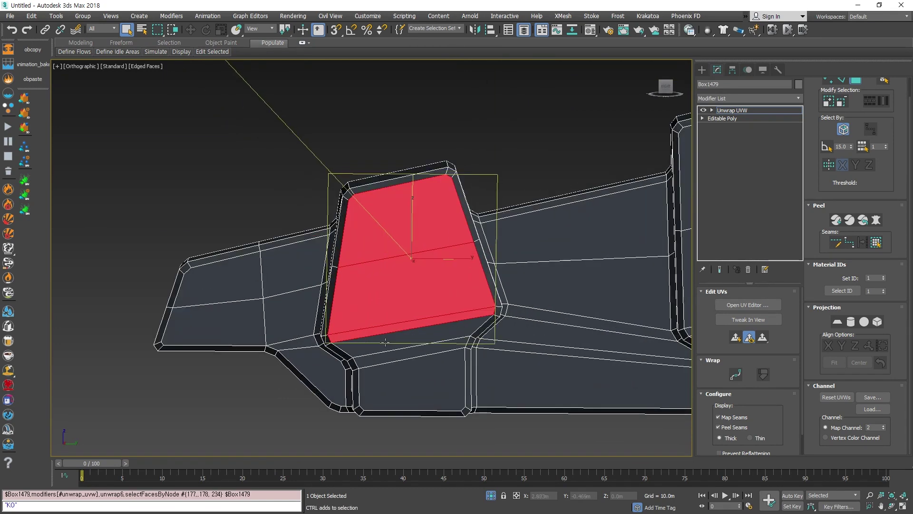
ctrl+click(385, 342)
ctrl+click(389, 357)
ctrl+click(398, 384)
Add the outer side faces of the larger raised block to the face selection
middle_drag(411, 386, 241, 386)
ctrl+click(609, 394)
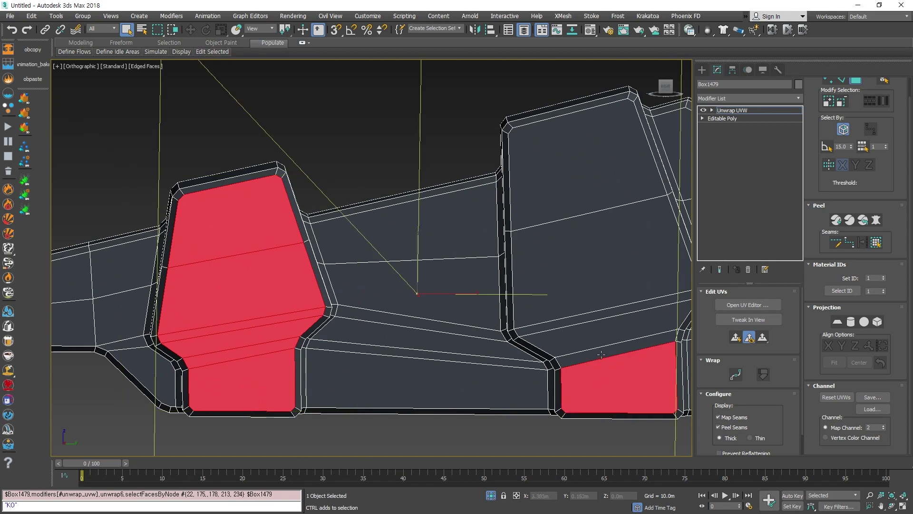
ctrl+click(601, 354)
ctrl+click(597, 333)
ctrl+click(593, 314)
ctrl+click(591, 273)
ctrl+click(578, 197)
scroll(513, 360, down, 5)
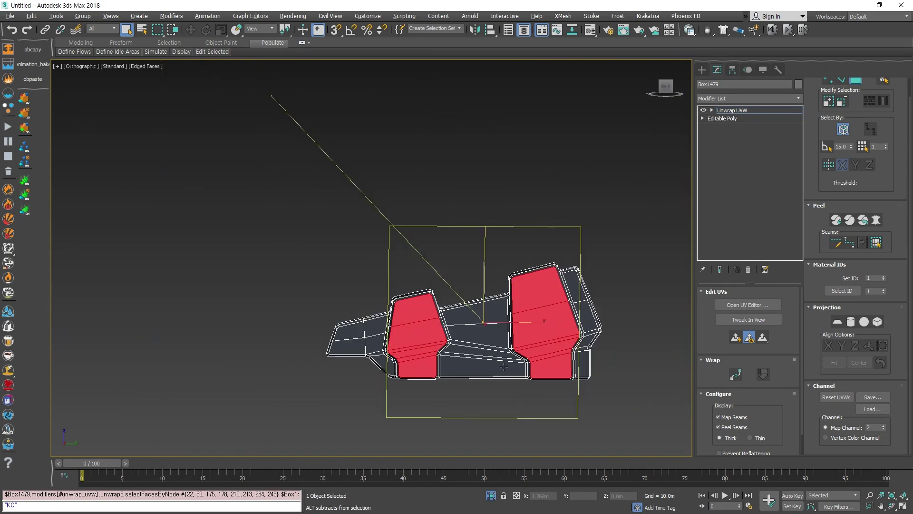
Break off the raised blocks' selected faces in the UV editor and move them above the checker tile
alt+middle_drag(503, 366, 525, 368)
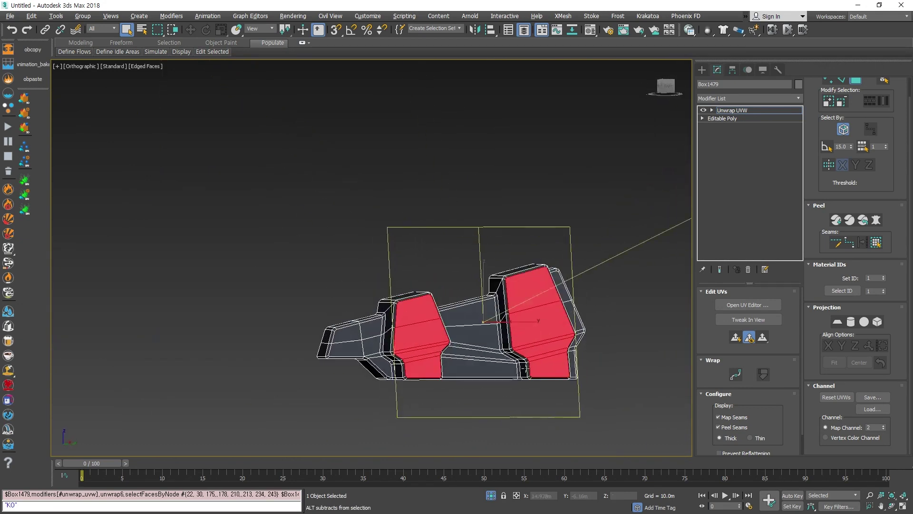
scroll(406, 360, up, 5)
alt+middle_drag(373, 340, 478, 278)
click(722, 306)
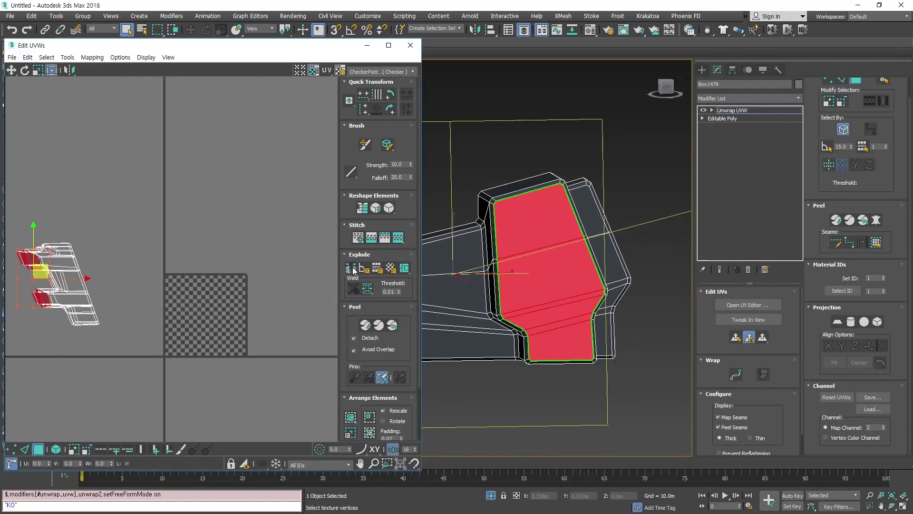
middle_drag(104, 339, 154, 335)
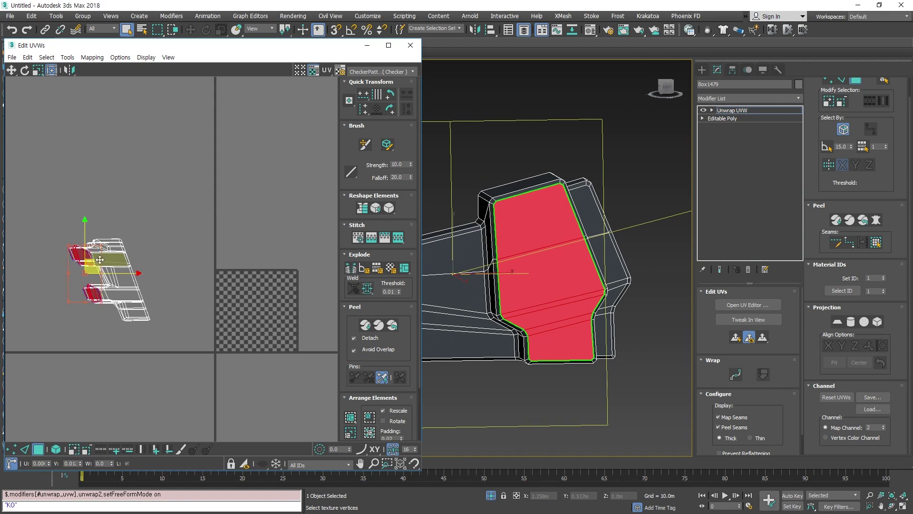
drag(99, 260, 260, 149)
Select the underside faces along the whole armour piece, including the undersides of both raised blocks
scroll(495, 371, down, 4)
middle_drag(495, 373, 555, 259)
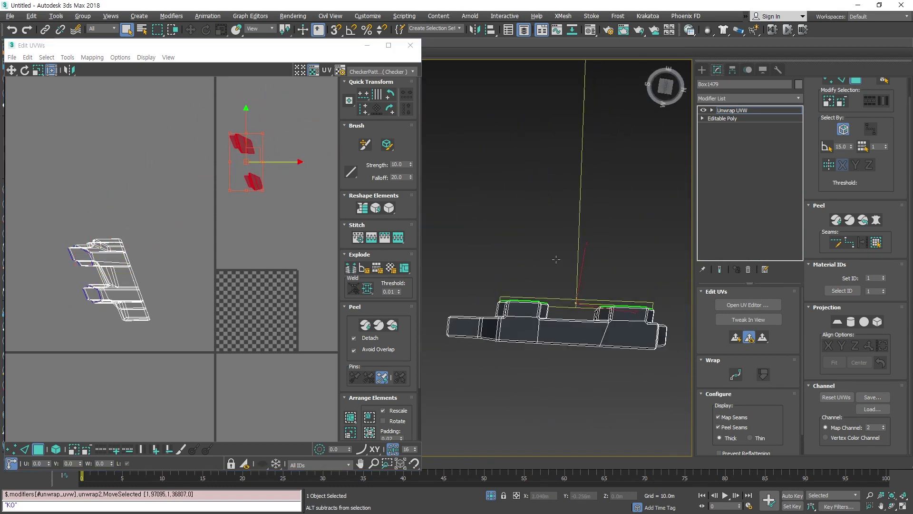
scroll(490, 319, up, 4)
alt+middle_drag(492, 311, 524, 363)
alt+middle_drag(558, 396, 555, 333)
click(442, 297)
ctrl+click(486, 307)
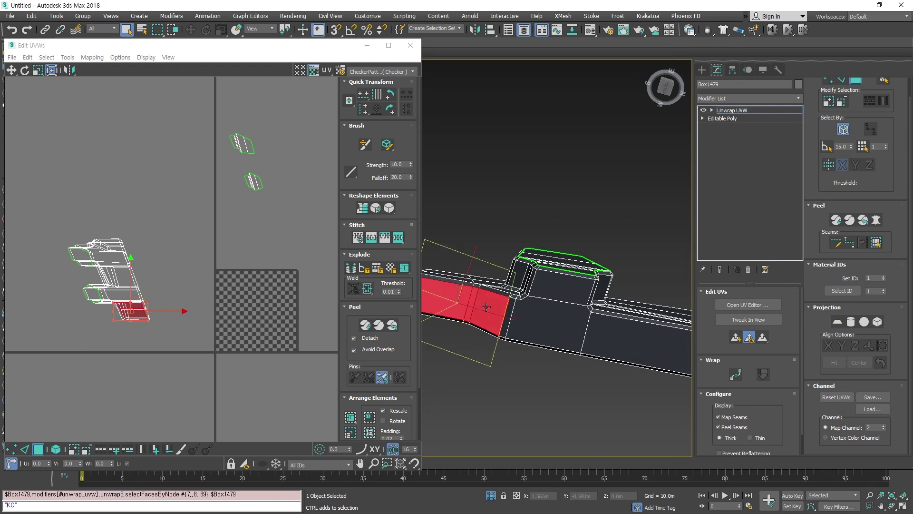
ctrl+click(516, 319)
ctrl+click(560, 290)
middle_drag(588, 365, 471, 353)
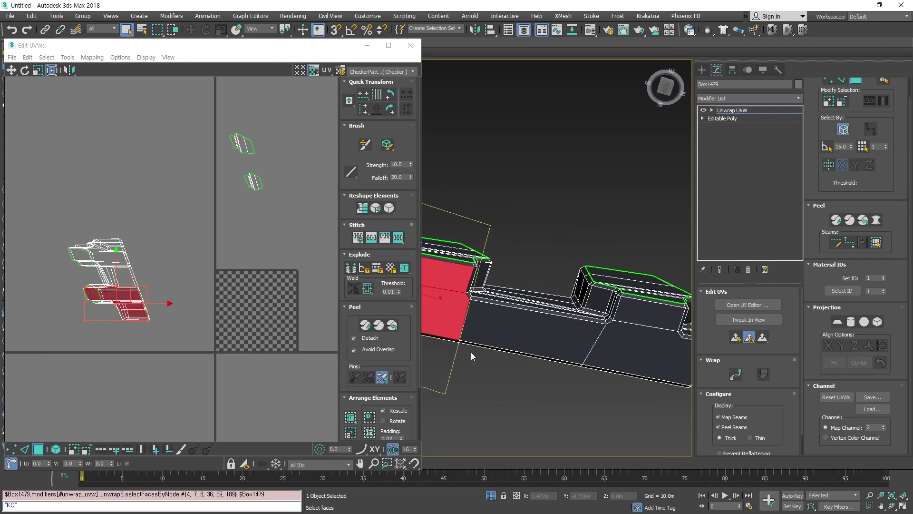
ctrl+click(528, 336)
ctrl+click(624, 359)
ctrl+click(644, 316)
Break the selected underside faces into their own UV shell and move it above the remaining layout
middle_drag(605, 393, 406, 381)
alt+middle_drag(595, 352, 492, 408)
middle_drag(537, 367, 618, 365)
scroll(611, 380, up, 4)
scroll(590, 339, down, 3)
middle_drag(618, 366, 577, 358)
scroll(583, 356, down, 3)
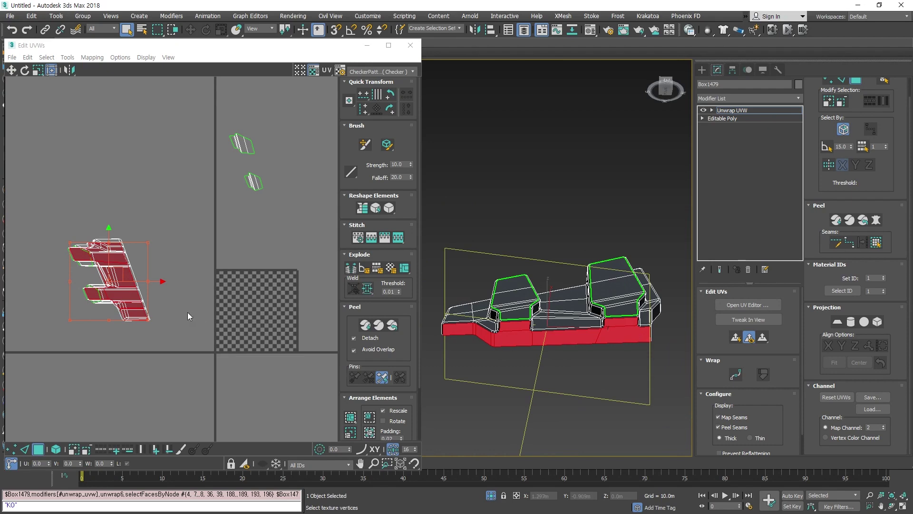
click(350, 272)
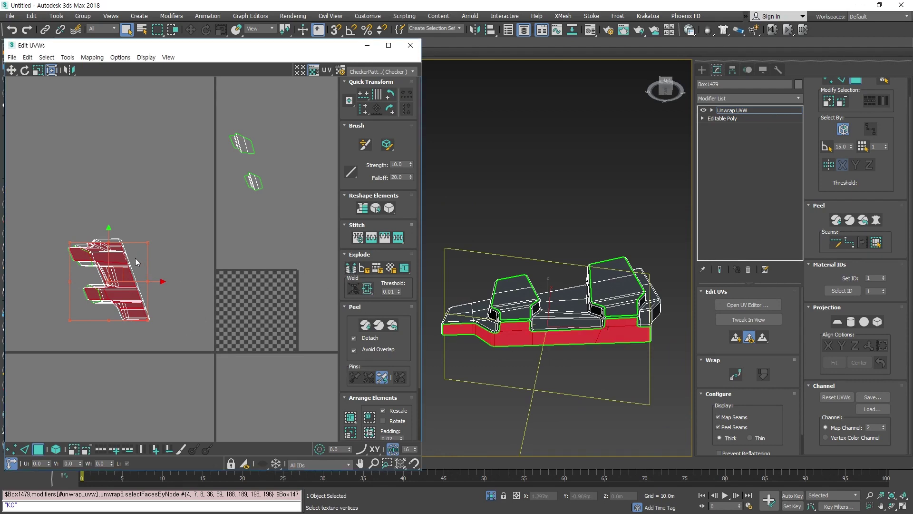
drag(123, 267, 174, 144)
Select the flat back faces of the armour piece's rear half, including the back of the larger block
alt+middle_drag(516, 353, 707, 411)
scroll(573, 346, up, 3)
alt+middle_drag(572, 346, 553, 322)
click(452, 254)
ctrl+click(440, 296)
ctrl+click(481, 307)
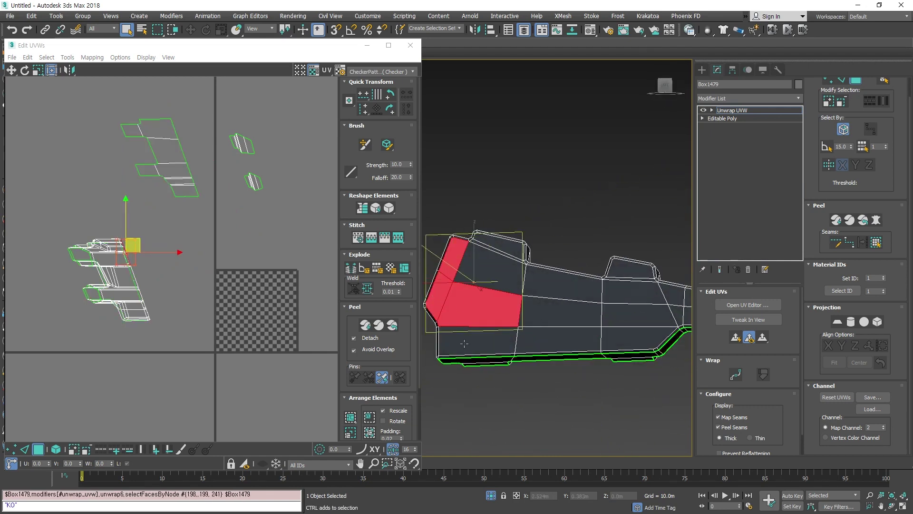
ctrl+click(480, 338)
ctrl+click(545, 347)
ctrl+click(563, 304)
ctrl+click(562, 283)
ctrl+click(493, 271)
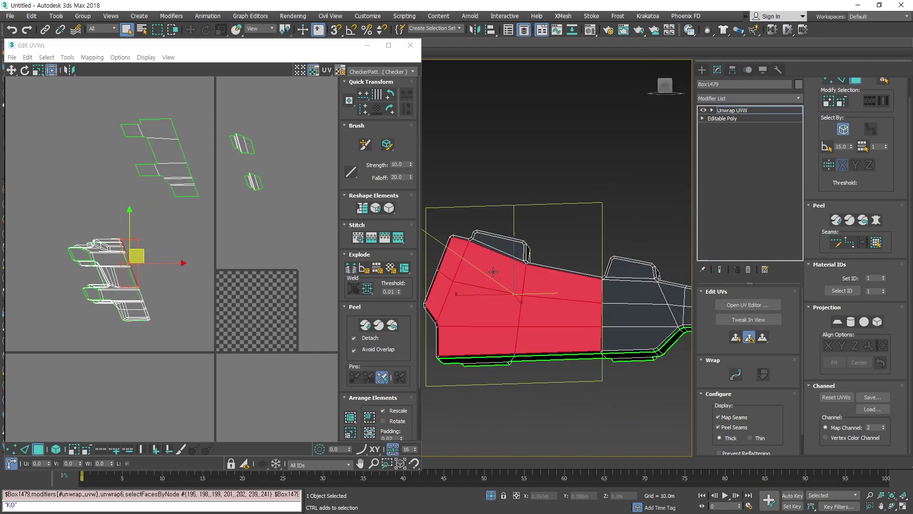
ctrl+click(499, 243)
scroll(496, 259, up, 4)
ctrl+click(497, 260)
scroll(548, 332, down, 5)
Add the flat back faces of the front half, through the smaller block to the toe, to the selection
middle_drag(548, 332, 464, 328)
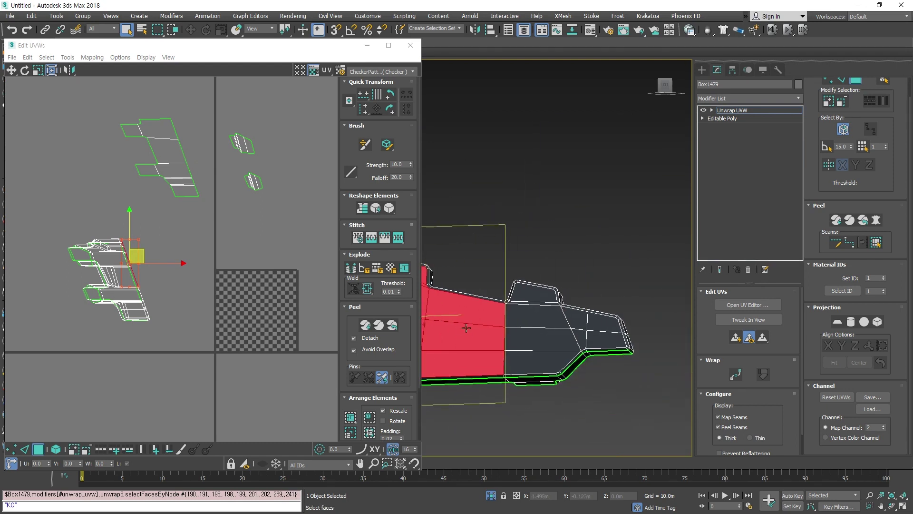
scroll(518, 306, up, 3)
ctrl+click(546, 280)
ctrl+click(547, 301)
ctrl+click(544, 328)
ctrl+click(536, 373)
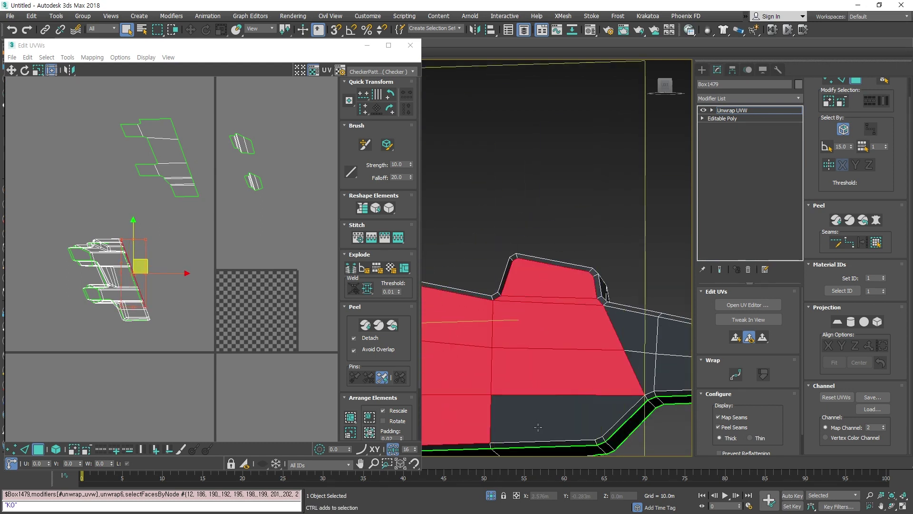
ctrl+click(539, 427)
middle_drag(577, 398, 318, 394)
ctrl+click(533, 372)
ctrl+click(535, 340)
ctrl+click(579, 346)
ctrl+click(592, 375)
Break the selected back faces into their own UV shell and move it beside the raised blocks' shells
scroll(609, 351, down, 5)
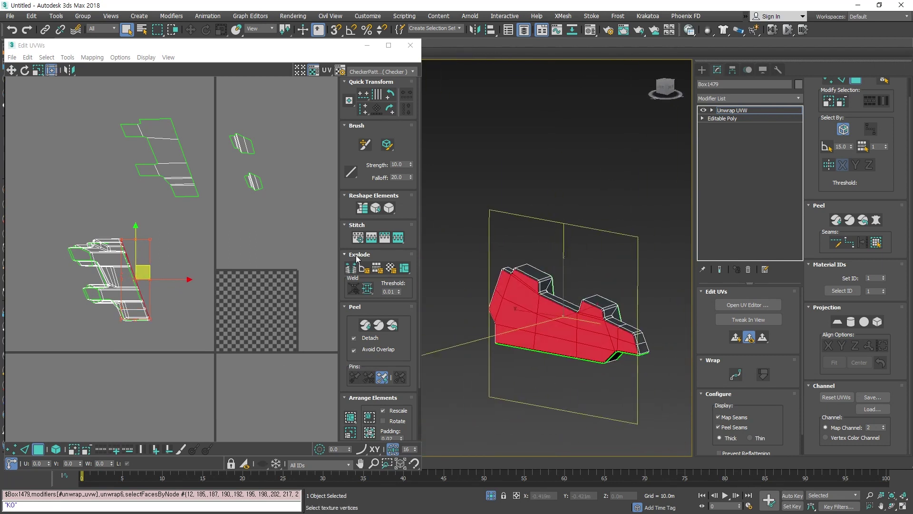
click(348, 268)
drag(142, 268, 302, 167)
Select the remaining UV shell to check which faces it covers on the model, then clear the selection
alt+middle_drag(551, 364, 528, 365)
drag(187, 360, 38, 218)
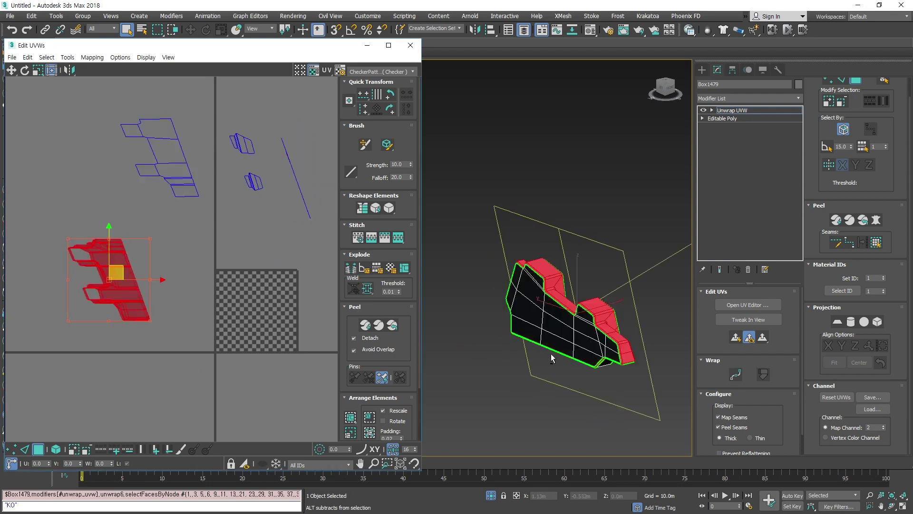
alt+middle_drag(551, 353, 427, 379)
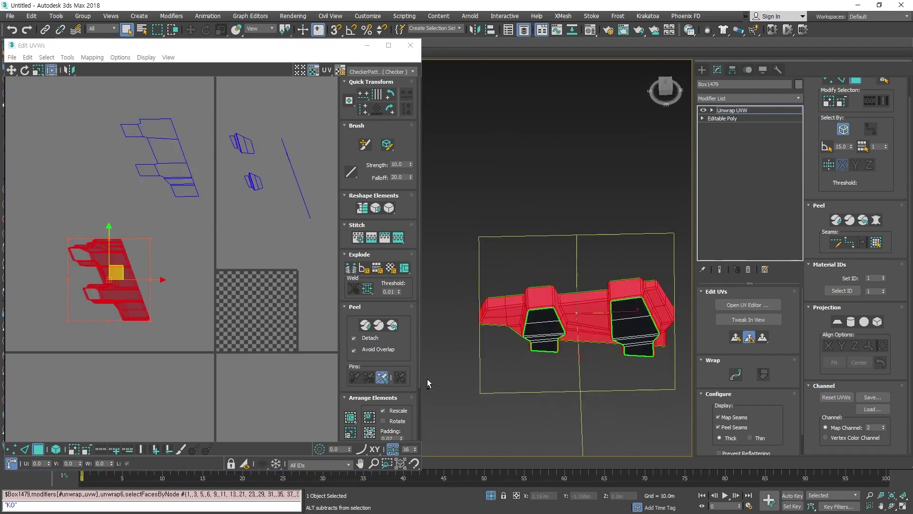
scroll(575, 309, up, 3)
alt+middle_drag(577, 310, 566, 291)
alt+middle_drag(564, 324, 504, 326)
click(501, 419)
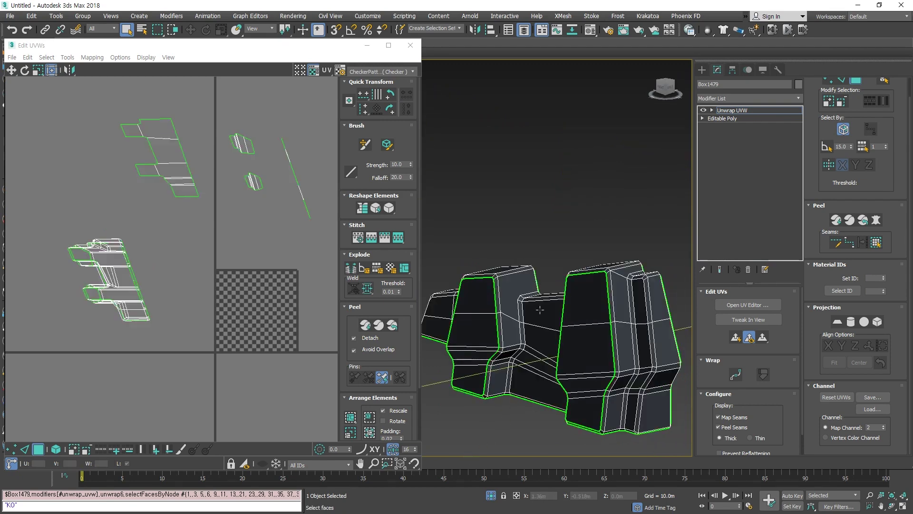
Select the recessed outer side faces between the two raised blocks, down to the lower edge
click(543, 314)
ctrl+click(543, 341)
alt+middle_drag(529, 371, 548, 356)
ctrl+click(547, 358)
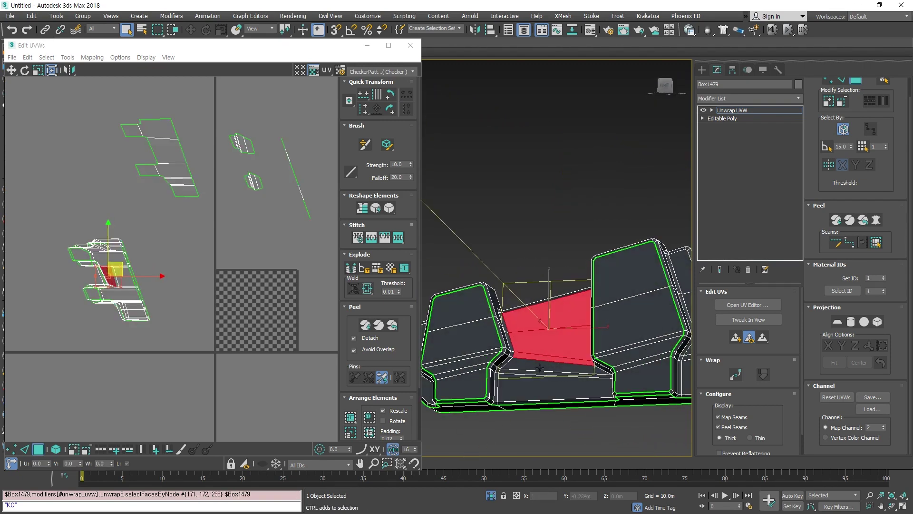
ctrl+click(537, 373)
ctrl+click(535, 367)
ctrl+click(539, 386)
middle_drag(572, 407, 458, 412)
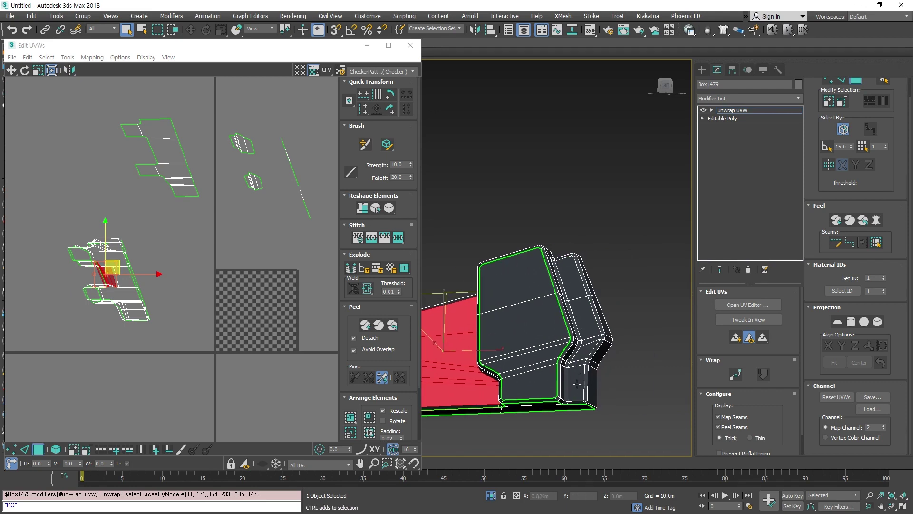
Add the column of outer side faces behind the larger raised block to the selection
ctrl+click(577, 375)
scroll(578, 372, up, 4)
ctrl+click(580, 356)
ctrl+click(595, 330)
ctrl+click(609, 300)
ctrl+click(600, 259)
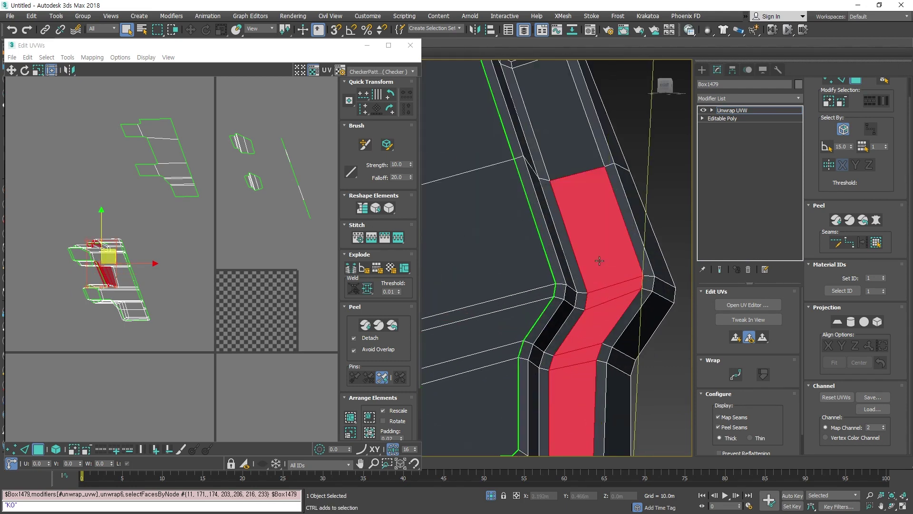
middle_drag(600, 260, 616, 330)
scroll(615, 331, down, 2)
ctrl+click(588, 260)
Add the outer side faces of the toe section in front of the smaller raised block to the selection
scroll(591, 276, down, 5)
middle_drag(452, 321, 565, 339)
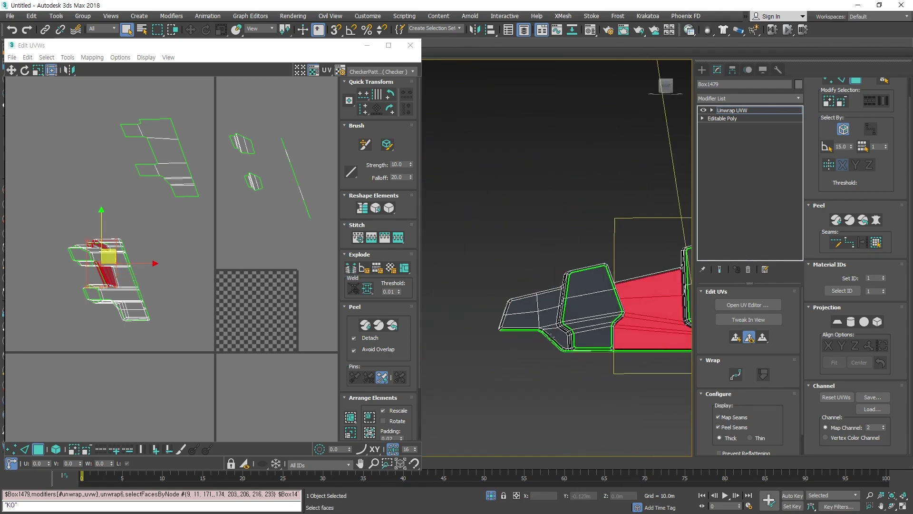
scroll(566, 339, up, 4)
ctrl+click(571, 340)
scroll(571, 340, up, 4)
ctrl+click(555, 325)
ctrl+click(547, 274)
ctrl+click(543, 220)
ctrl+click(472, 238)
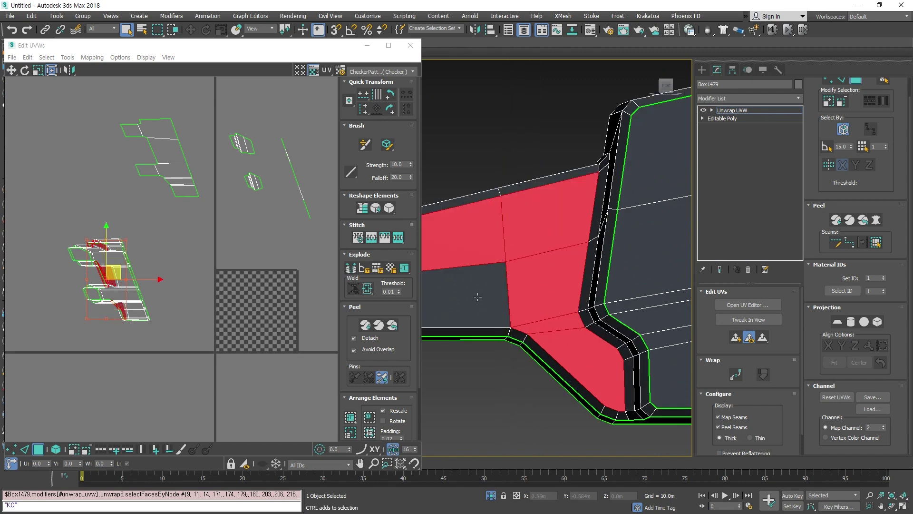
ctrl+click(476, 298)
scroll(495, 295, down, 5)
alt+middle_drag(561, 323, 528, 364)
alt+middle_drag(528, 363, 615, 343)
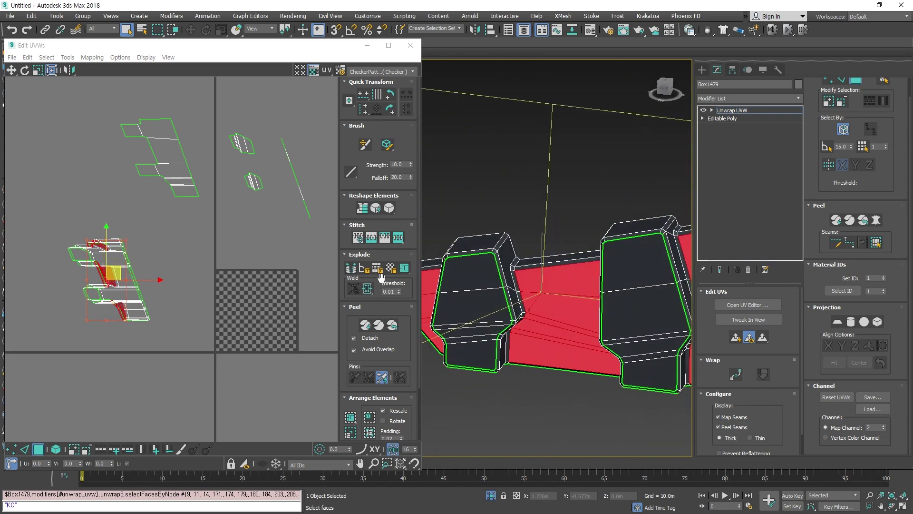
Break the selected outer side faces off the remaining UV shell and move them up beside the other split shells
click(351, 269)
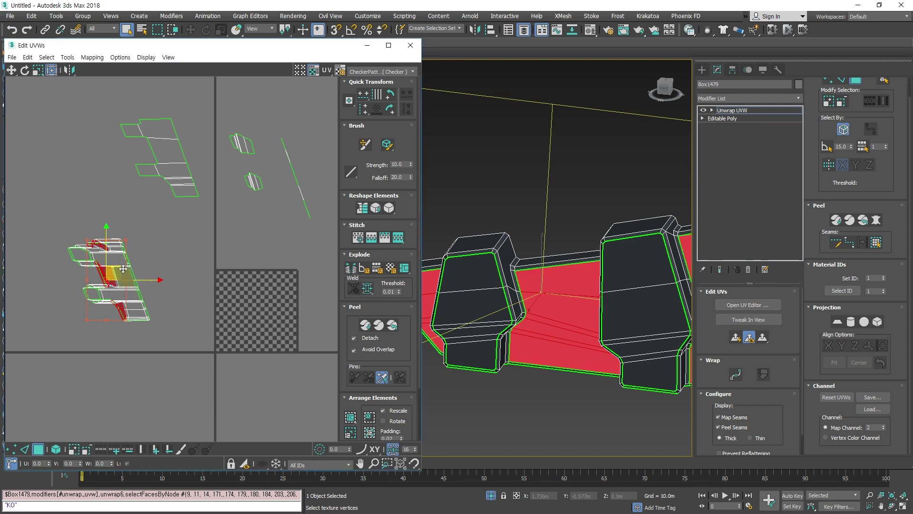
drag(123, 269, 81, 153)
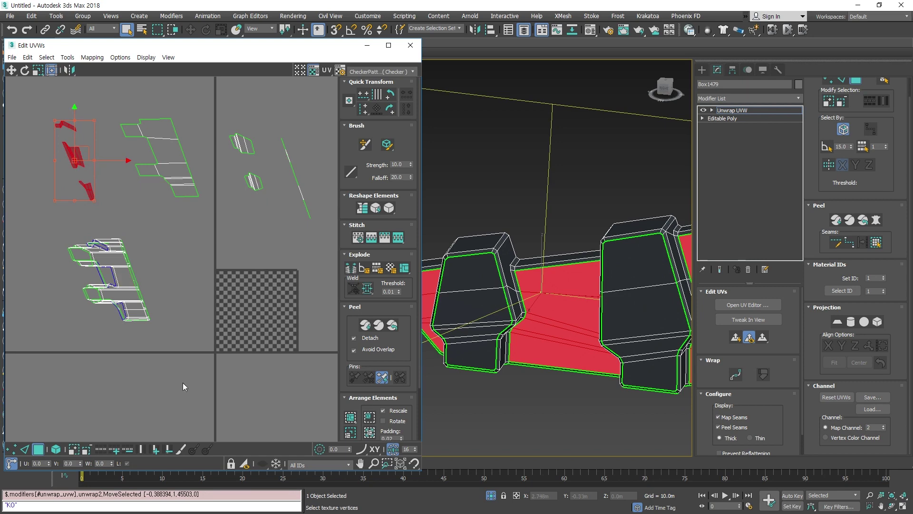
Examine which model faces the remaining shell and the already split shells cover by selecting each group
drag(172, 368, 56, 222)
scroll(580, 364, down, 3)
alt+middle_drag(580, 364, 509, 363)
scroll(490, 294, up, 4)
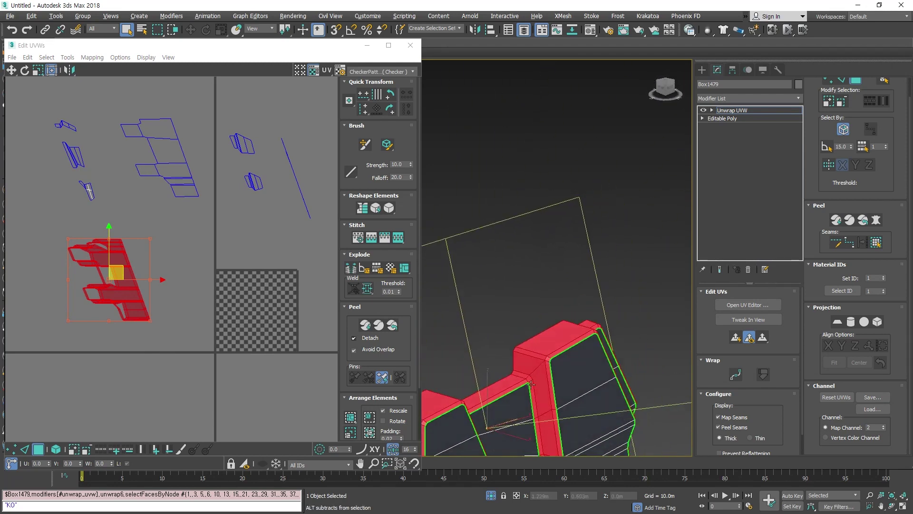
scroll(484, 371, down, 4)
click(227, 331)
middle_drag(237, 227, 220, 337)
scroll(220, 337, down, 3)
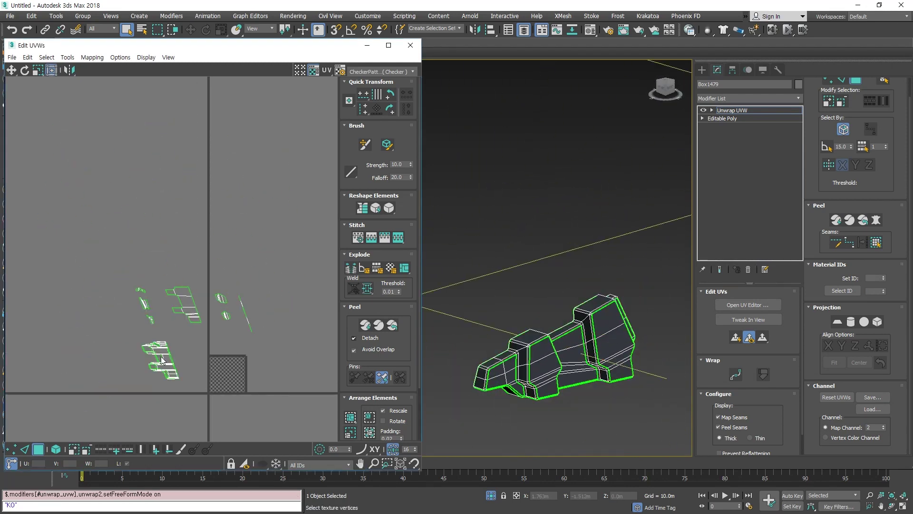
drag(72, 321, 73, 322)
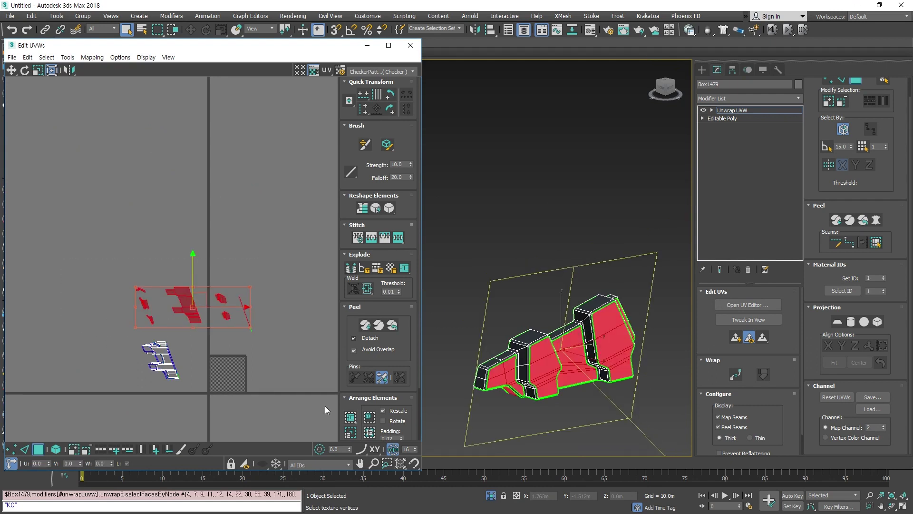
click(279, 379)
scroll(250, 358, up, 3)
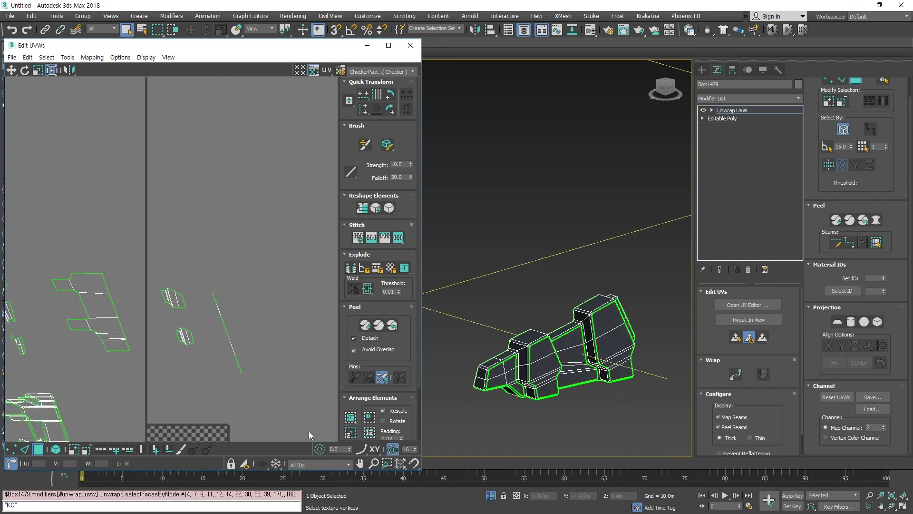
Select the collapsed, line-like shell of the flat inner side and relax it by polygon angles
drag(309, 431, 220, 328)
alt+middle_drag(578, 386, 632, 340)
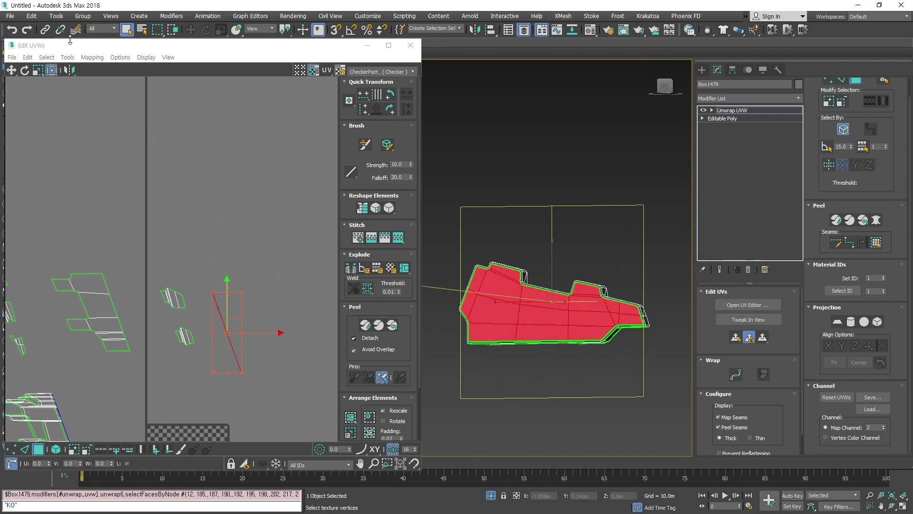
click(61, 61)
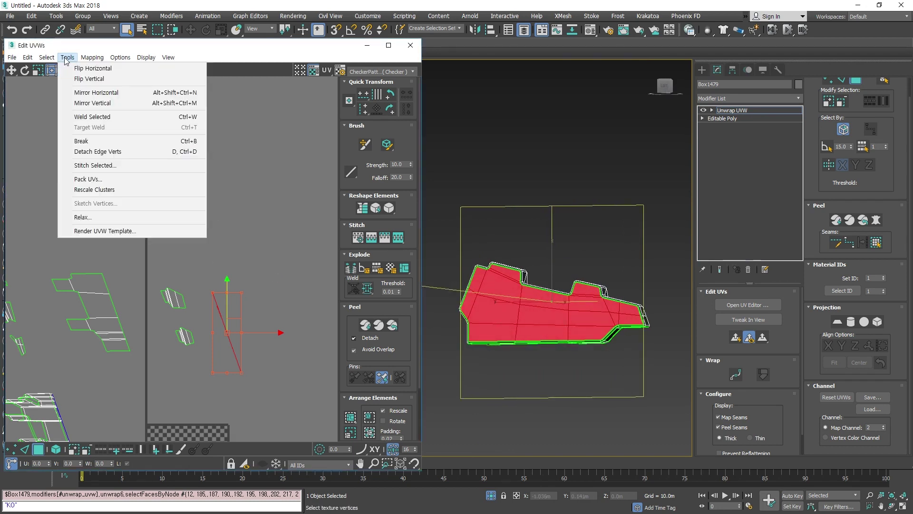
click(91, 219)
click(109, 127)
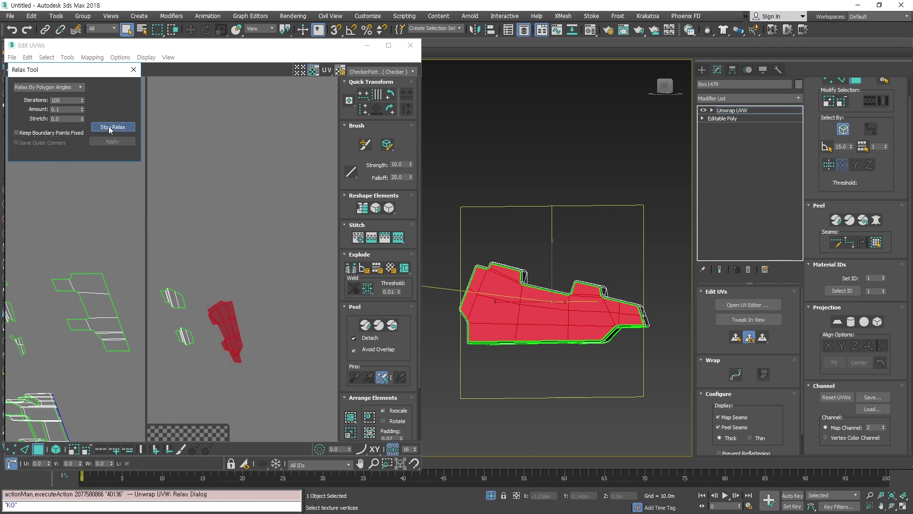
Rotate the relaxed inner side shell to lie horizontally and place it beside the two block-face shells
middle_drag(236, 368, 269, 335)
scroll(270, 311, up, 2)
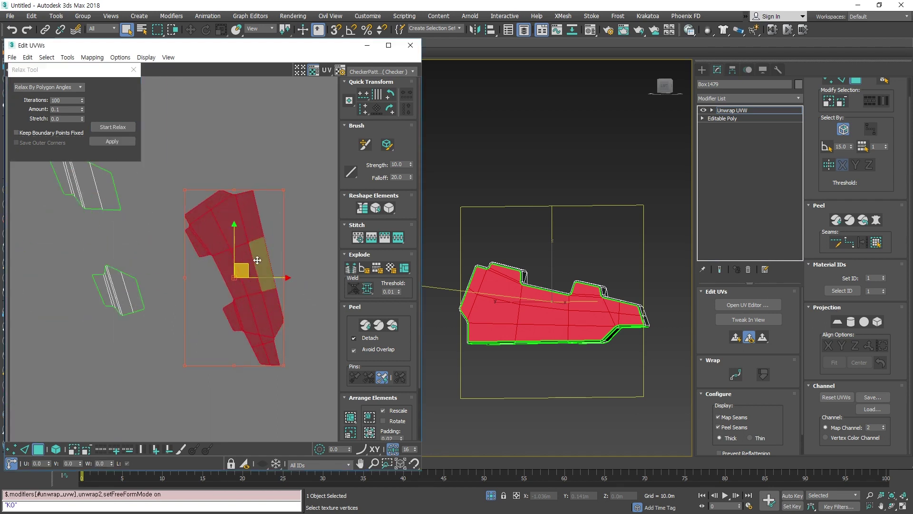
scroll(254, 348, down, 1)
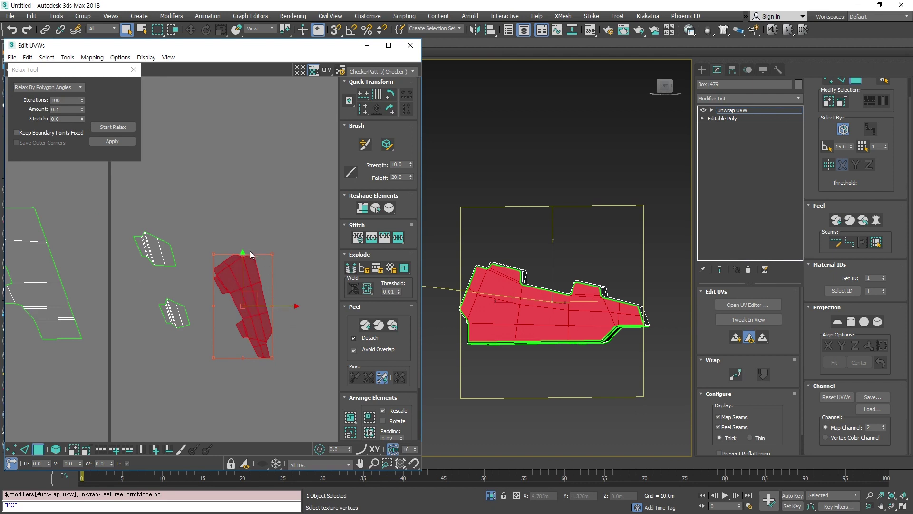
drag(271, 305, 220, 377)
scroll(252, 296, down, 2)
drag(252, 296, 253, 368)
middle_drag(268, 409, 255, 276)
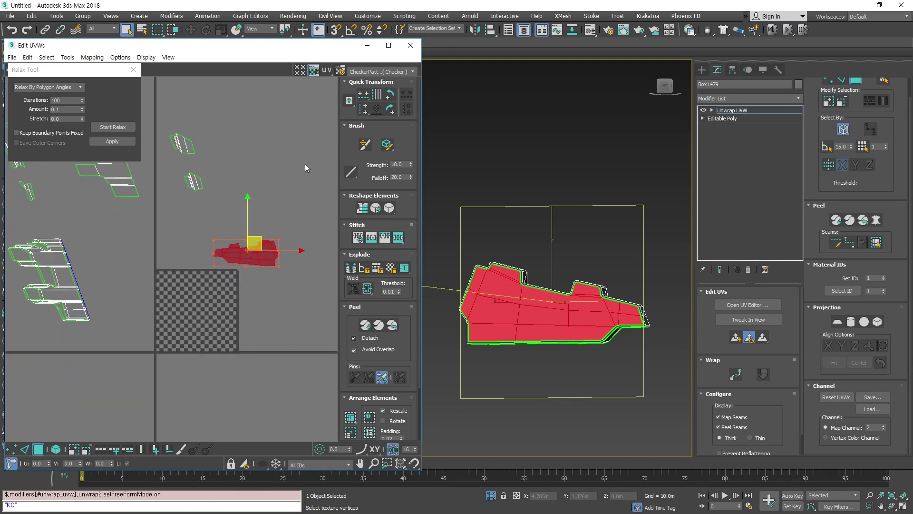
middle_drag(544, 370, 555, 349)
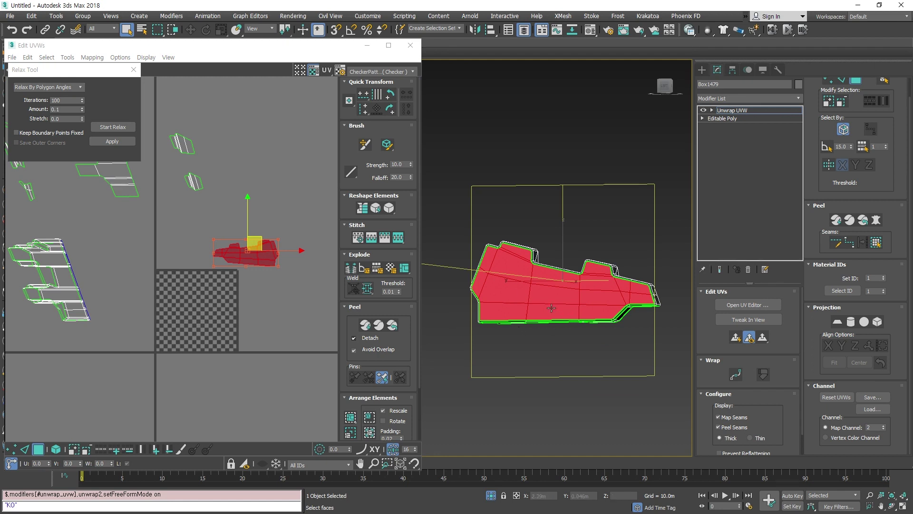
middle_drag(285, 318, 274, 332)
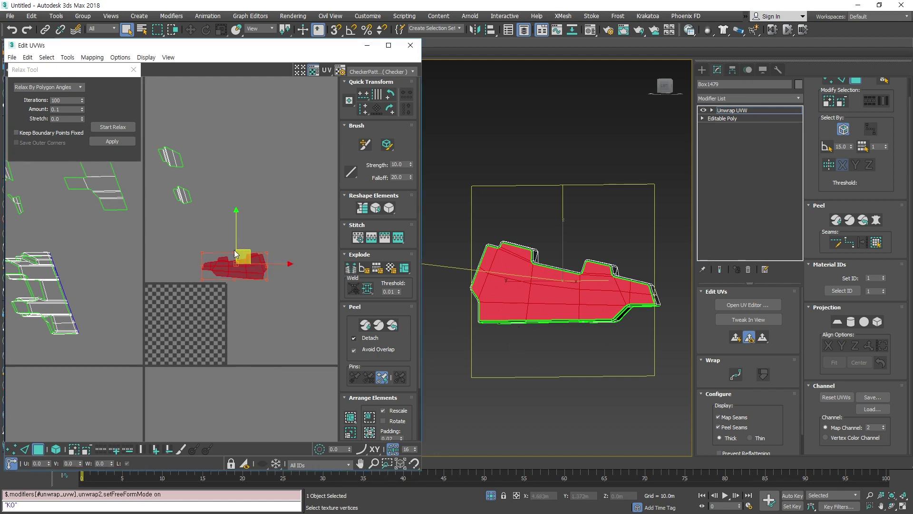
drag(249, 254, 283, 155)
middle_drag(503, 344, 529, 358)
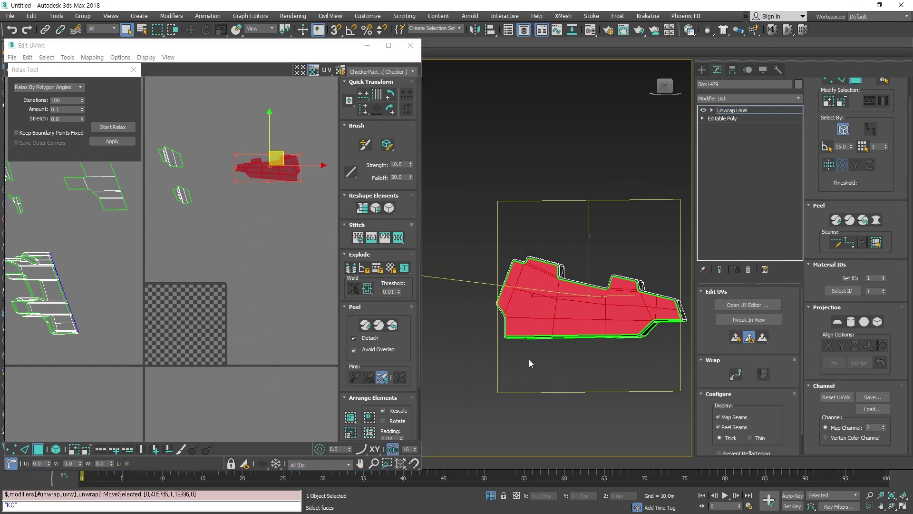
Select the shells of the two raised block faces and relax them by polygon angles
drag(215, 239, 150, 130)
alt+middle_drag(596, 370, 382, 375)
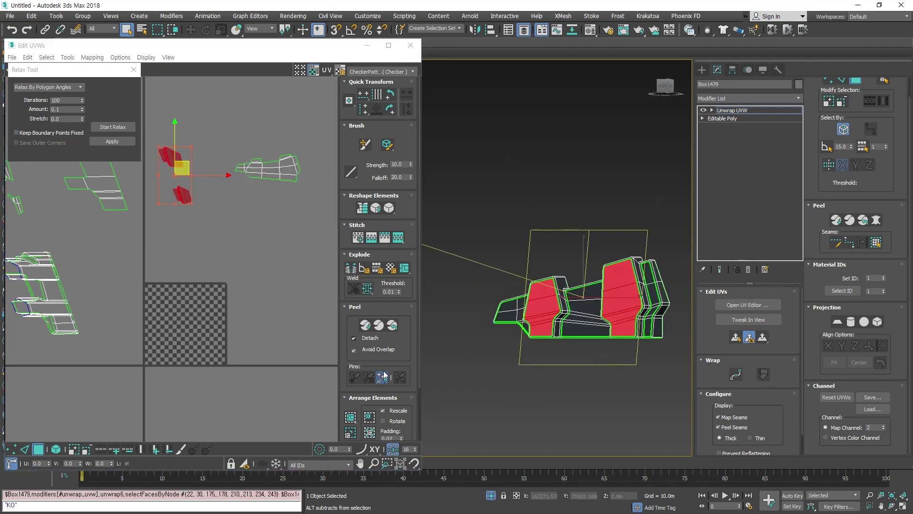
middle_drag(142, 174, 250, 239)
click(124, 128)
click(230, 298)
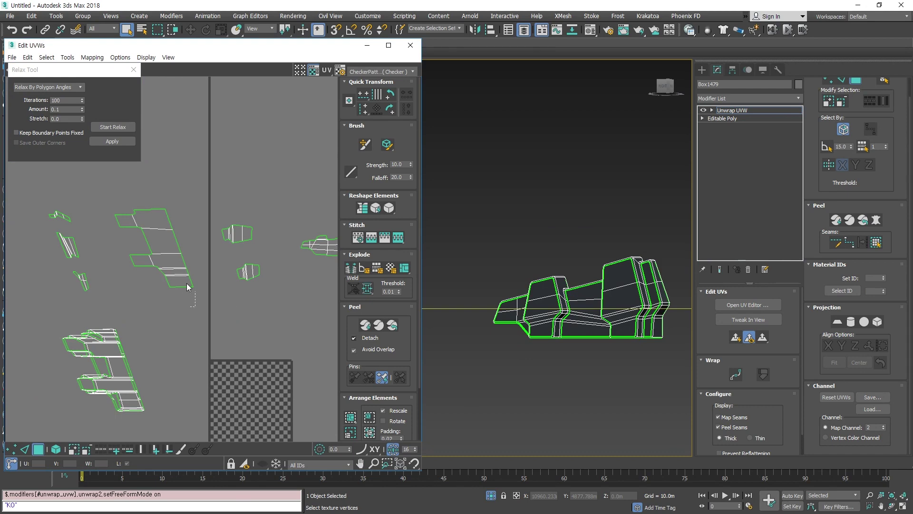
Select the underside shell and relax it by polygon angles into a long straight strip
drag(187, 286, 110, 171)
alt+middle_drag(525, 389, 534, 301)
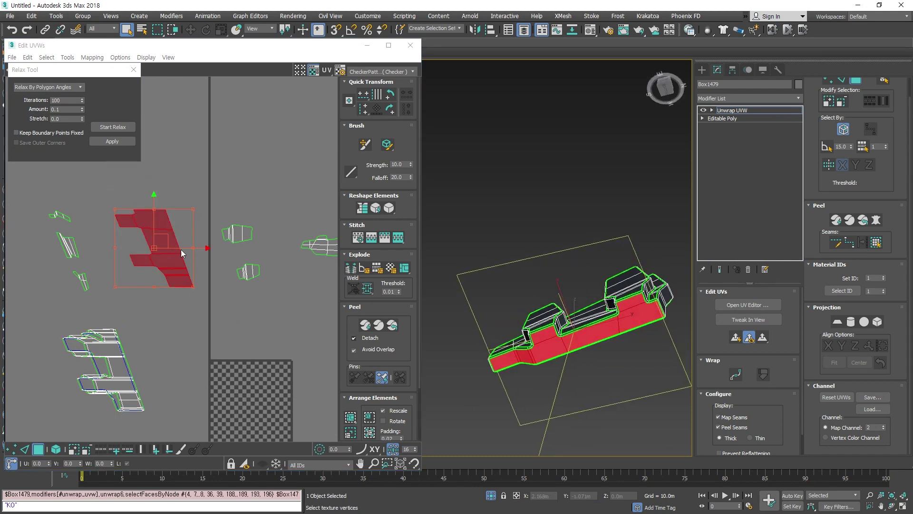
click(114, 127)
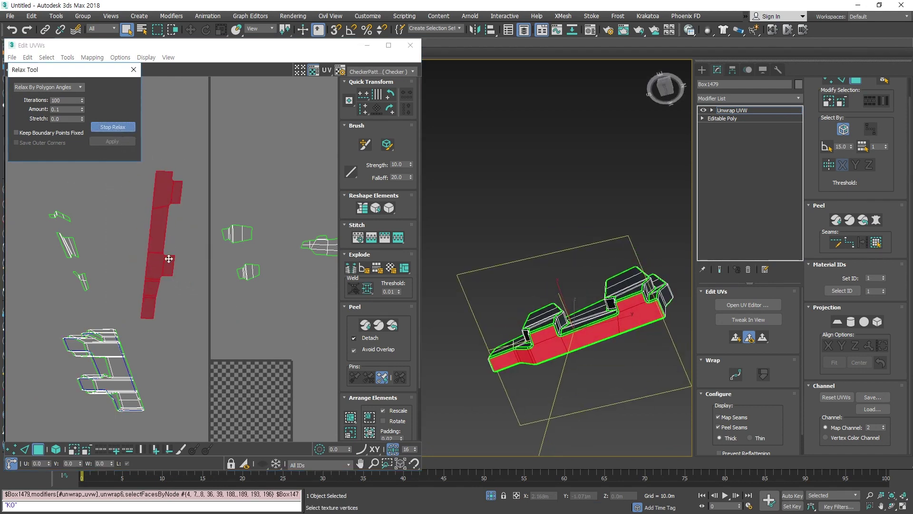
click(116, 128)
Select the three small shells of the recessed outer side faces and relax them by polygon angles
click(86, 289)
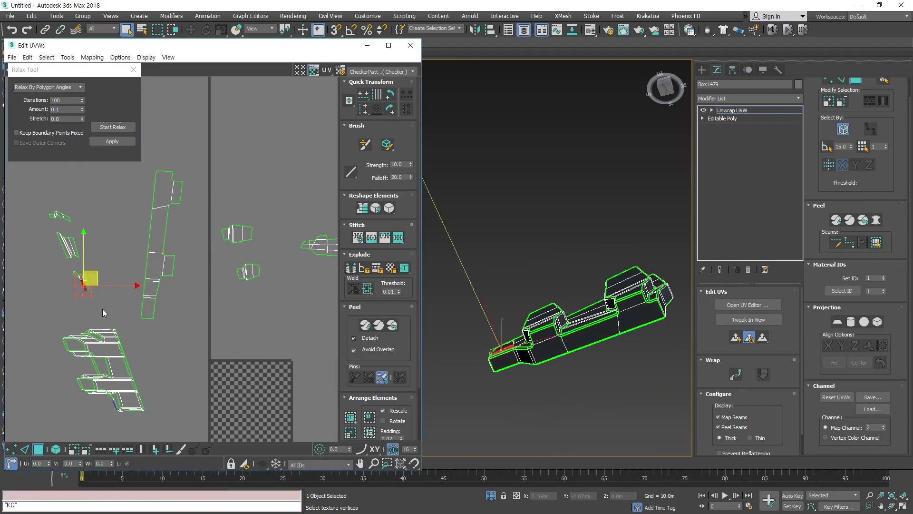
middle_drag(102, 313, 167, 326)
drag(167, 326, 64, 203)
click(109, 127)
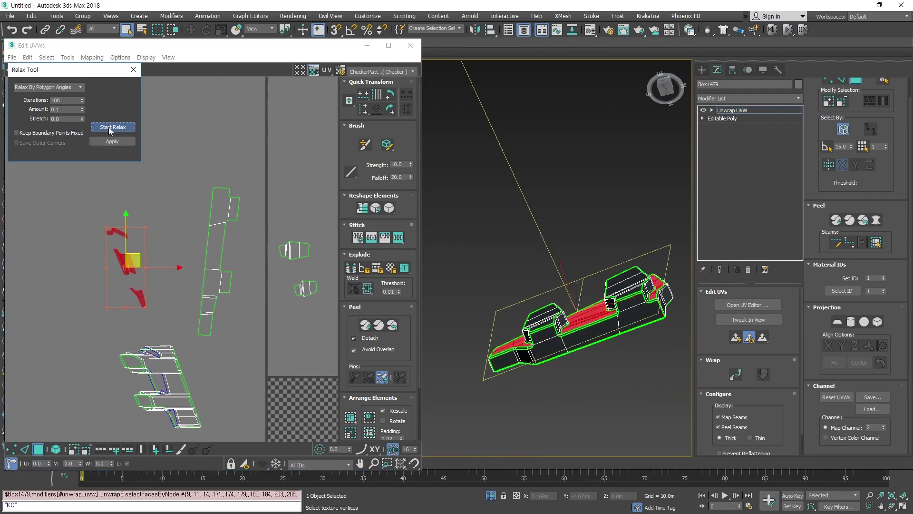
click(109, 127)
Move the inner side shell down beside the checker tile and undo the accidental scaling of the block-face shells
alt+middle_drag(550, 361, 568, 416)
middle_drag(324, 357, 142, 317)
scroll(142, 317, down, 2)
drag(207, 288, 190, 314)
drag(127, 283, 143, 351)
key(ctrl+z)
key(ctrl+z)
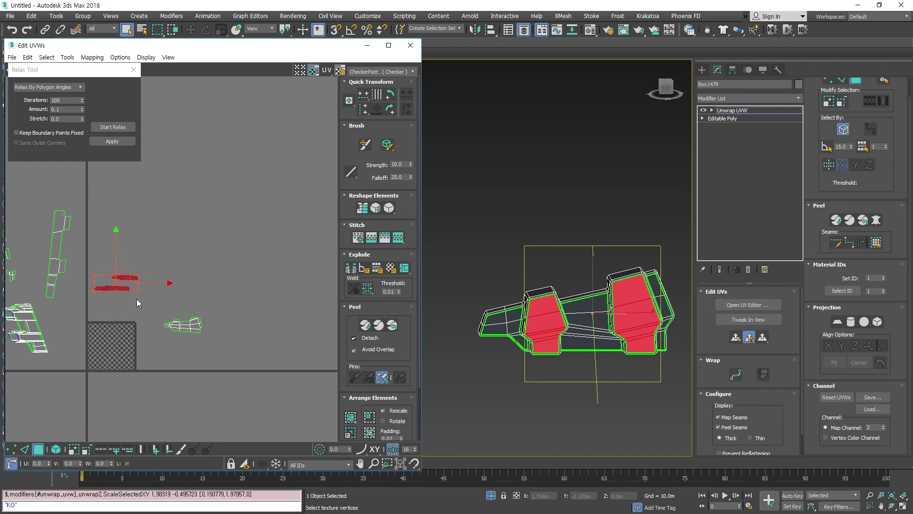
Move the two block-face shells onto the checker tile and place the long underside shell just above it
drag(118, 247, 136, 336)
scroll(116, 371, up, 3)
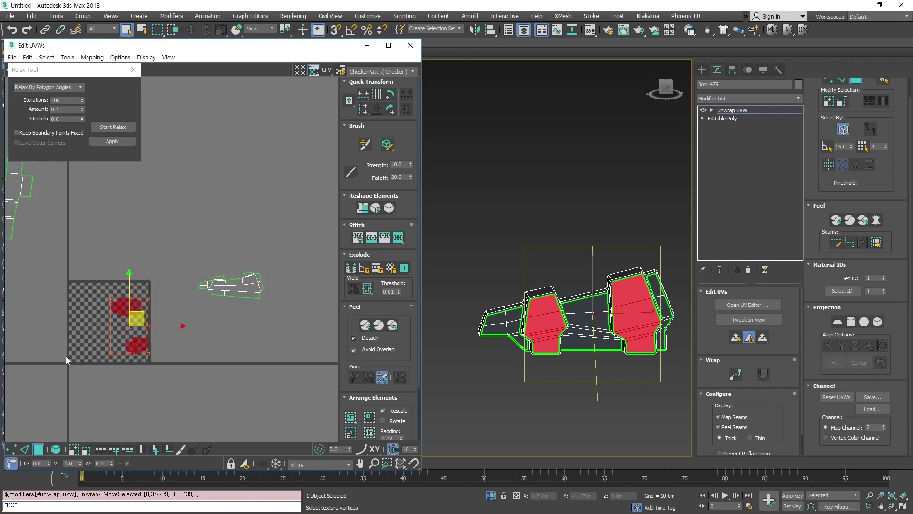
scroll(66, 356, down, 3)
middle_drag(66, 356, 195, 372)
drag(177, 206, 138, 314)
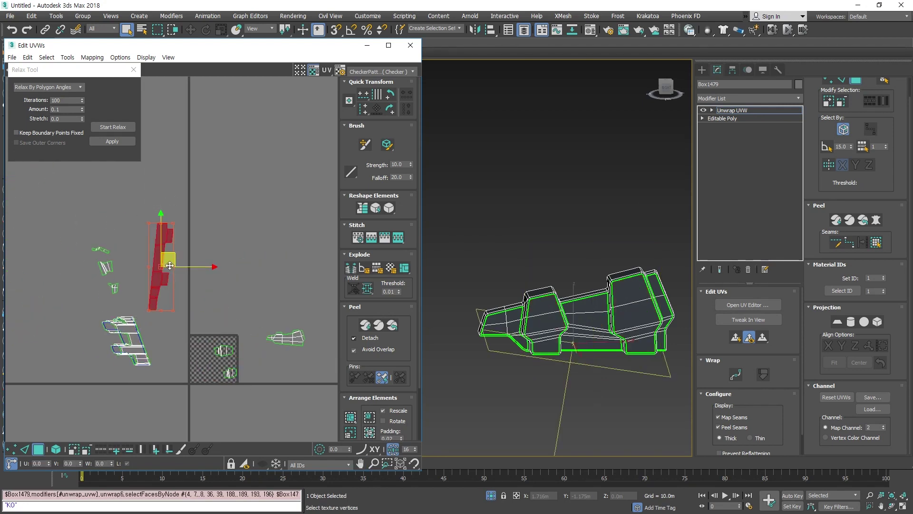
mouse_move(174, 252)
mouse_down()
mouse_move(207, 305)
mouse_move(212, 238)
mouse_up()
click(258, 408)
scroll(241, 353, up, 3)
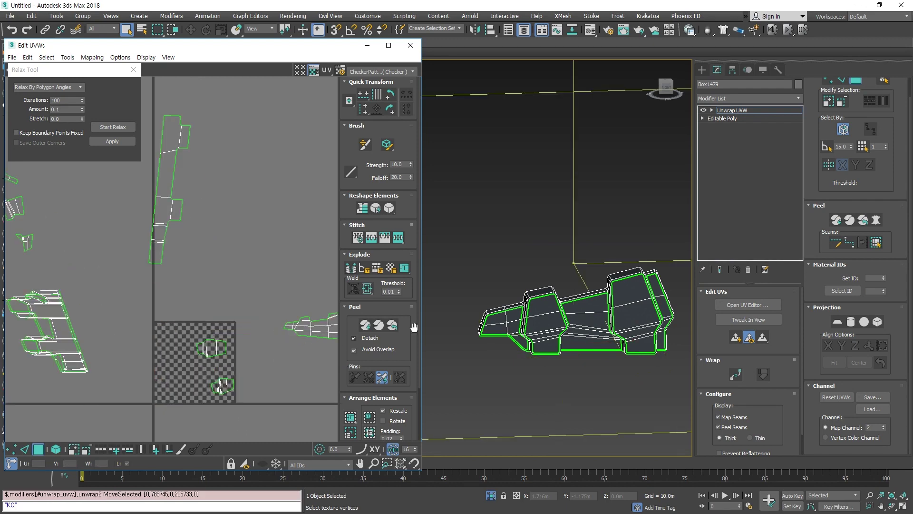
Select the remaining UV shell and examine how its faces wrap around the raised blocks on the model
drag(100, 399, 17, 284)
alt+middle_drag(477, 404, 451, 385)
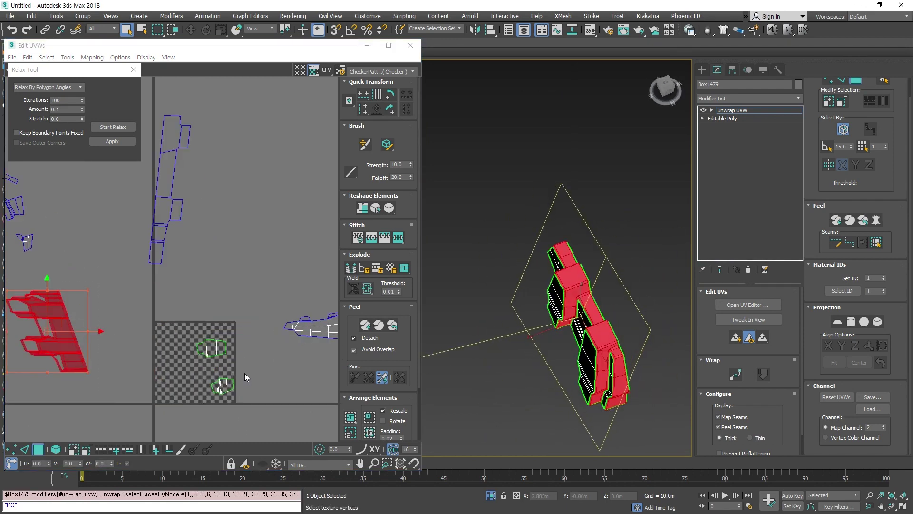
scroll(554, 306, up, 5)
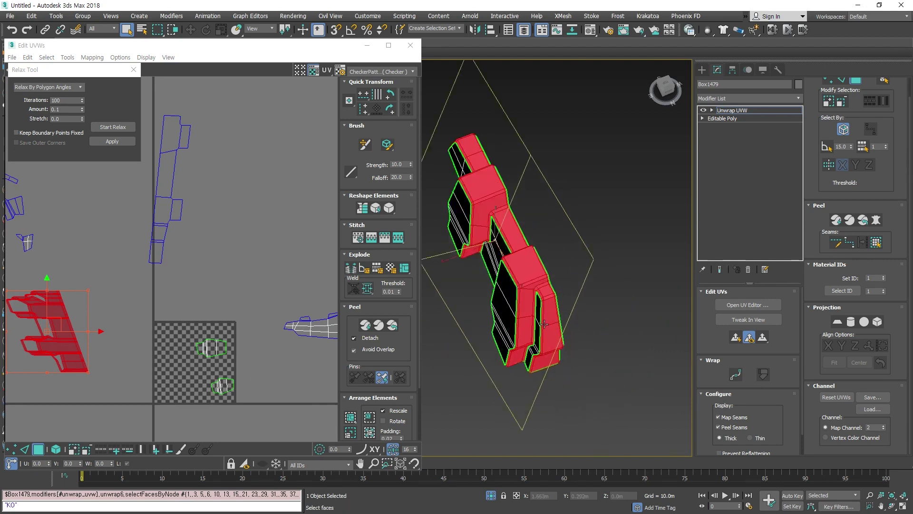
mouse_move(554, 307)
alt+middle_down()
mouse_move(585, 236)
mouse_move(611, 338)
mouse_move(566, 312)
alt+middle_up()
scroll(586, 238, up, 4)
scroll(605, 324, down, 5)
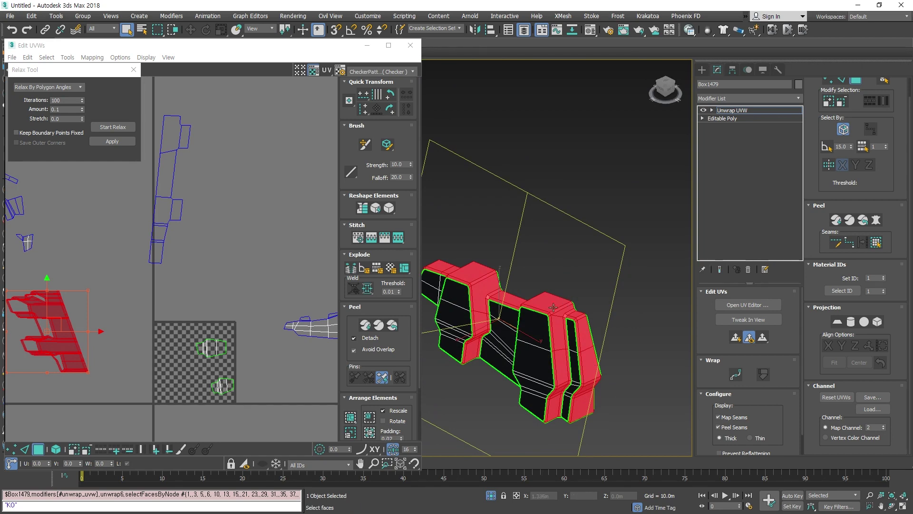
scroll(572, 312, up, 4)
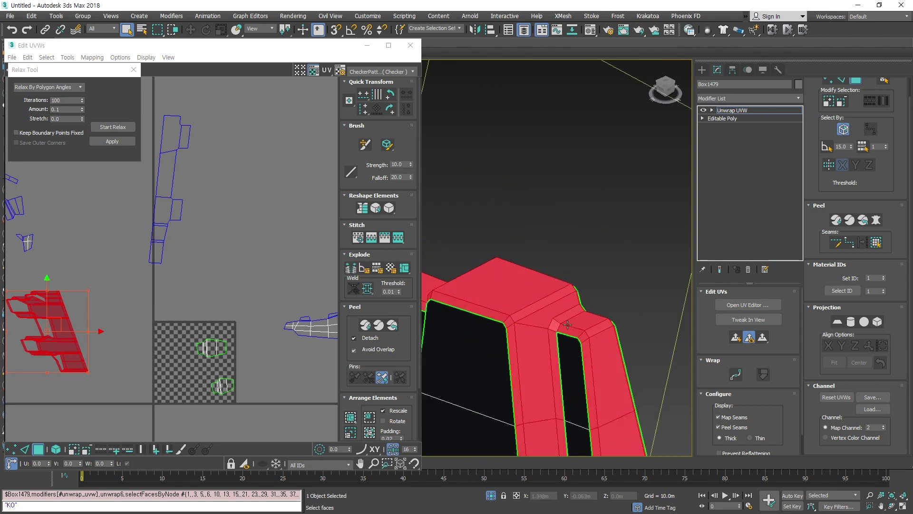
Select the larger raised block's top faces and add side faces down to the lower end of its rear column
click(606, 297)
click(554, 311)
alt+middle_drag(554, 312, 546, 354)
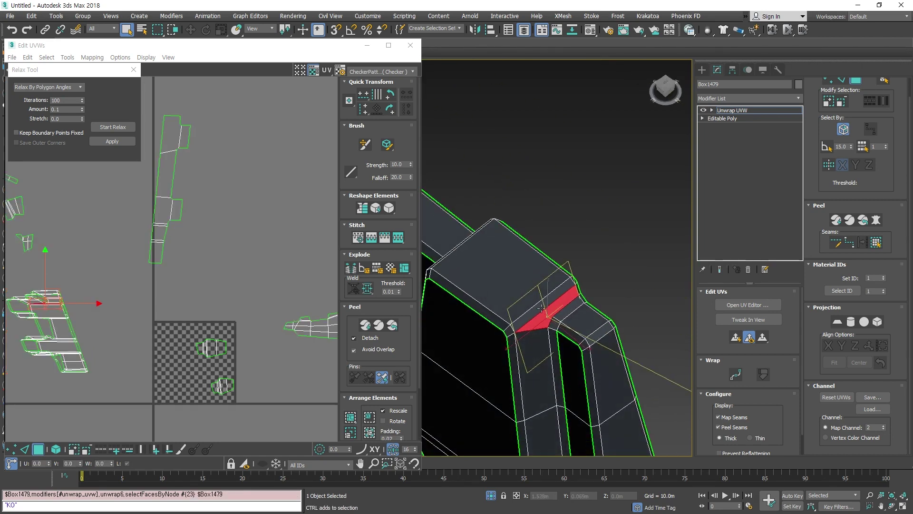
ctrl+click(533, 290)
alt+middle_drag(532, 290, 527, 369)
ctrl+click(499, 337)
ctrl+click(547, 327)
ctrl+click(548, 328)
ctrl+click(527, 369)
ctrl+click(537, 333)
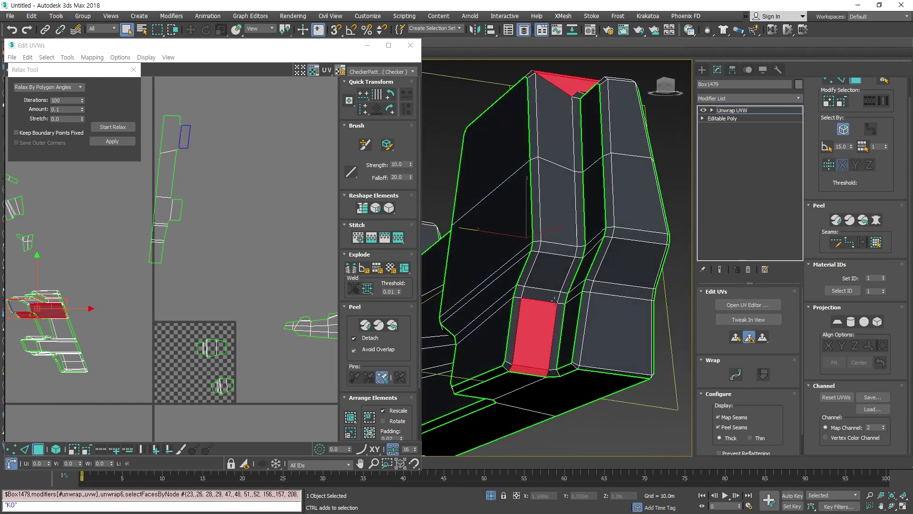
Add the remaining faces up the column between the larger block's outer face and the narrow rear recess
ctrl+click(546, 294)
ctrl+click(554, 274)
ctrl+click(560, 249)
ctrl+click(562, 214)
middle_drag(604, 186, 588, 282)
alt+middle_drag(588, 283, 583, 295)
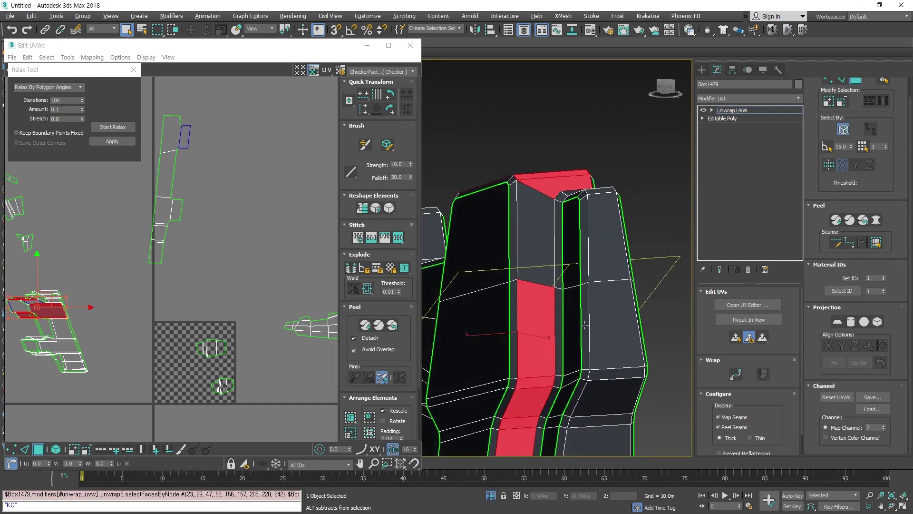
ctrl+click(539, 237)
Examine the selected strip of faces along the rear and front sides of the larger raised block
alt+middle_drag(538, 238, 558, 335)
middle_drag(558, 336, 578, 243)
scroll(564, 317, down, 3)
scroll(578, 243, up, 4)
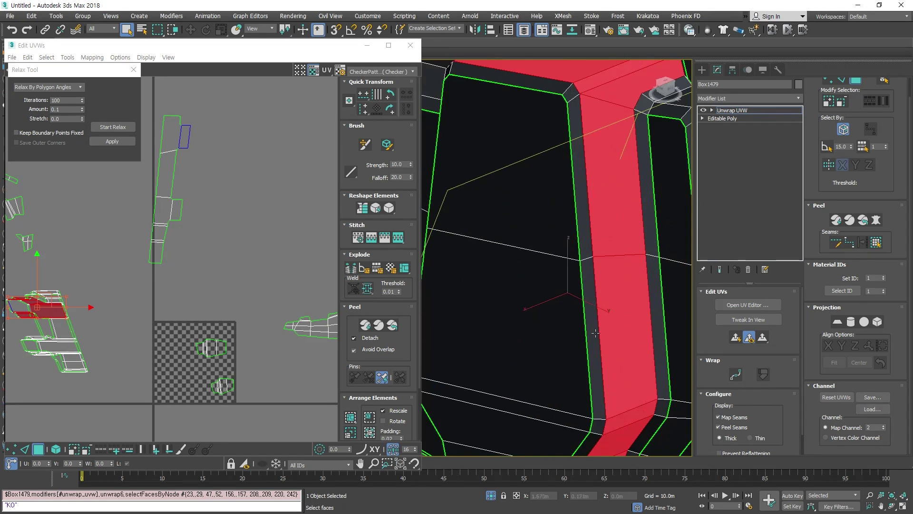
scroll(595, 333, down, 5)
mouse_move(595, 332)
alt+middle_down()
mouse_move(525, 331)
mouse_move(584, 323)
mouse_move(588, 347)
alt+middle_up()
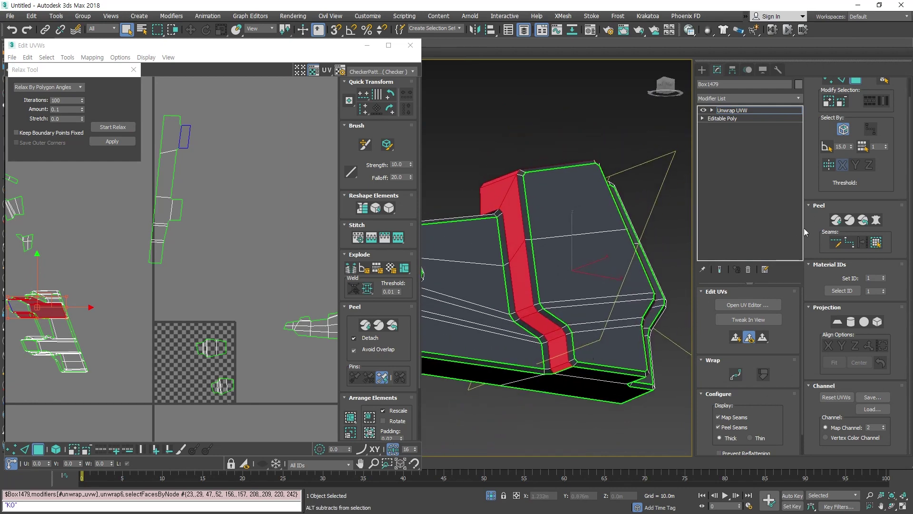
drag(775, 413, 786, 454)
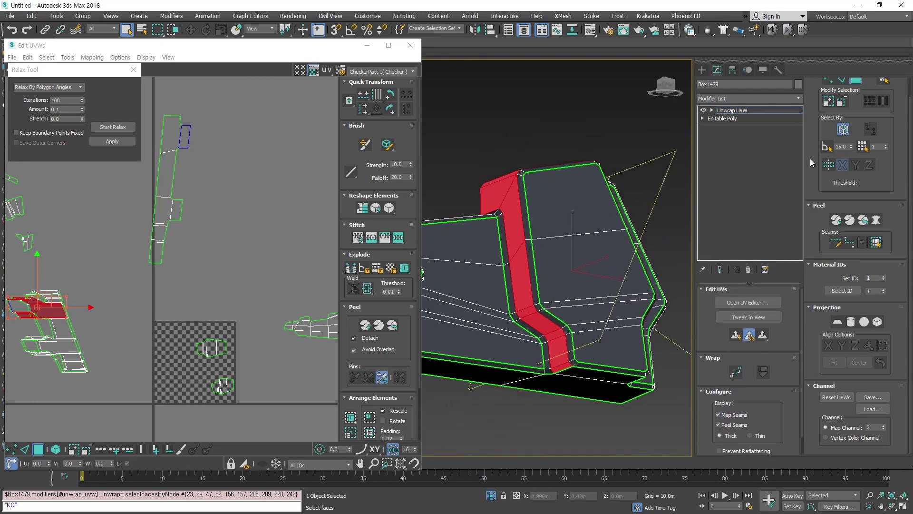
Try Grow Ring and Shrink Loop on the selected face strip of the larger raised block, then undo them
scroll(810, 163, up, 1)
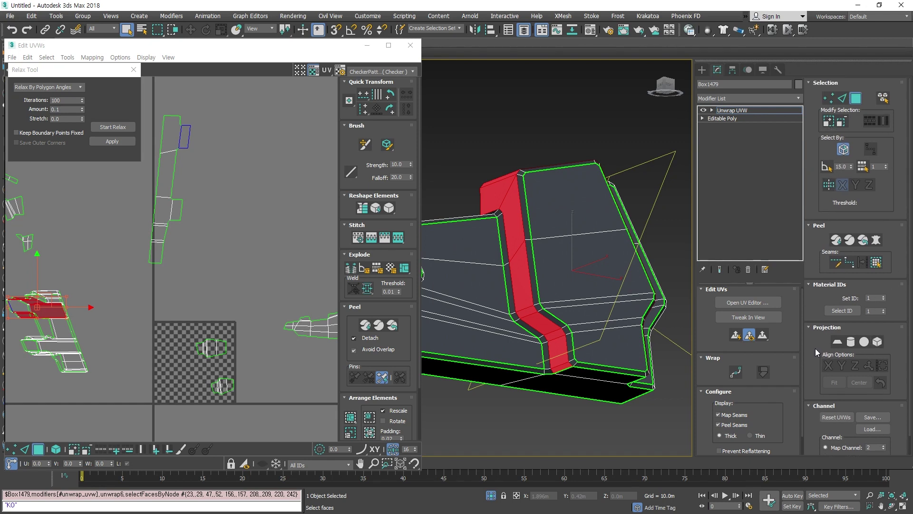
scroll(816, 353, down, 1)
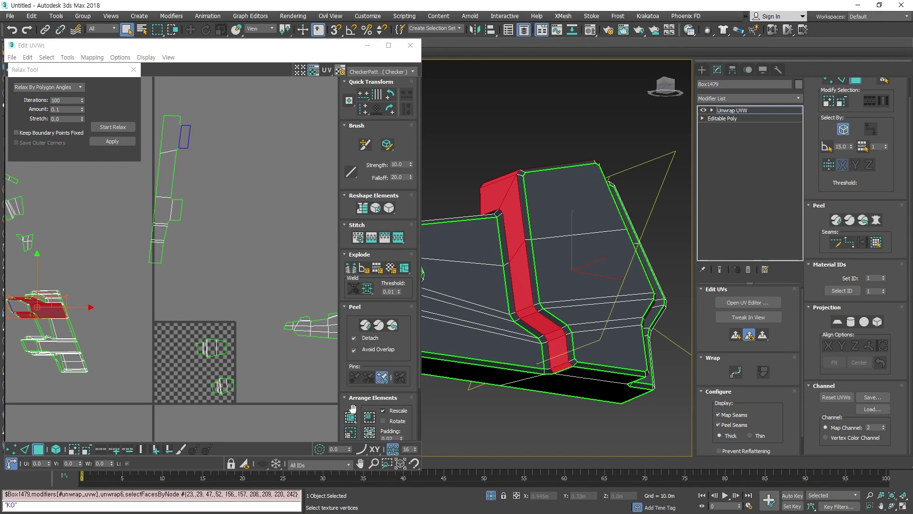
scroll(388, 208, down, 2)
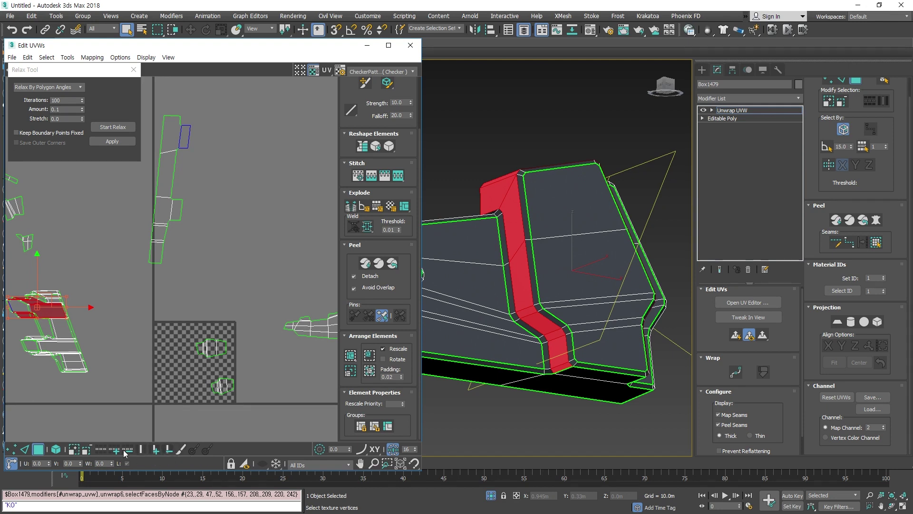
click(154, 451)
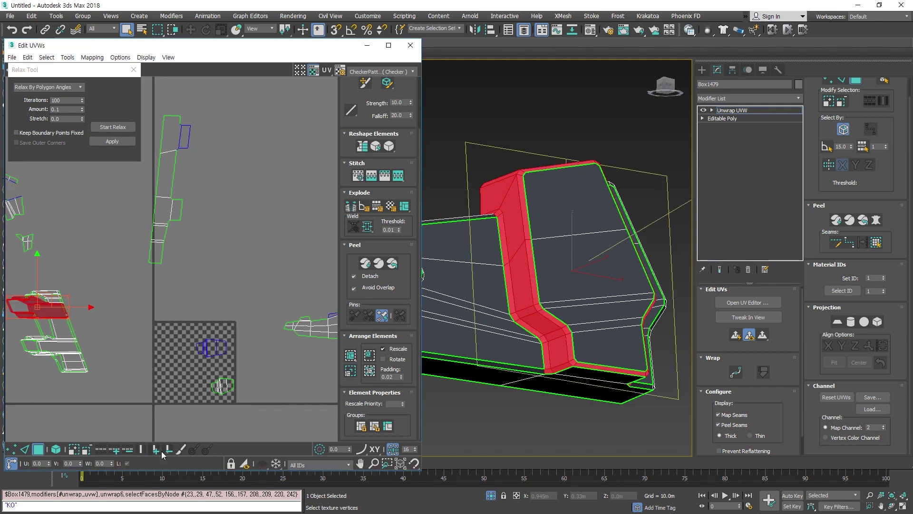
middle_drag(568, 315, 592, 282)
alt+middle_drag(554, 241, 568, 191)
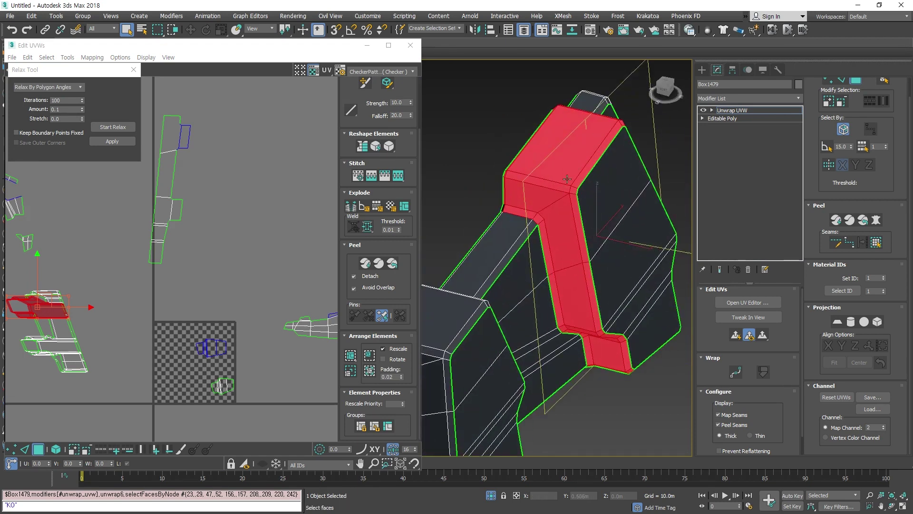
click(128, 450)
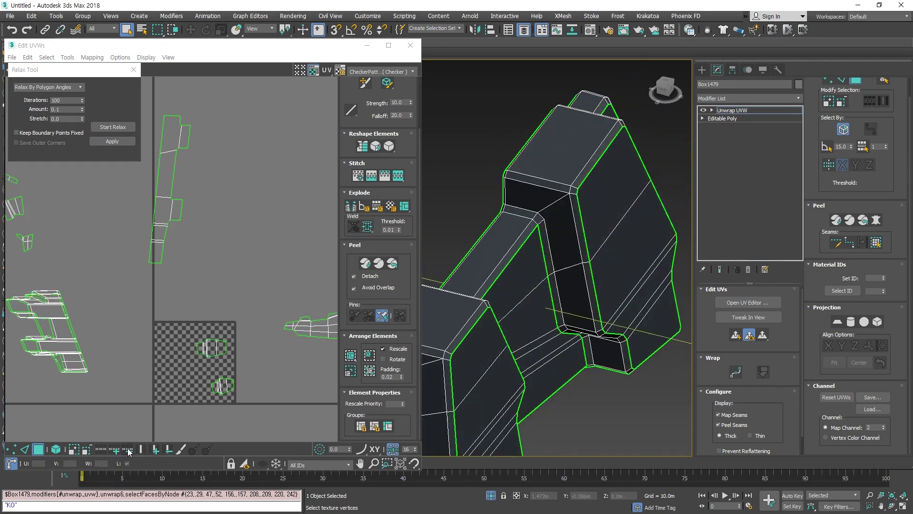
key(ctrl+z)
key(z)
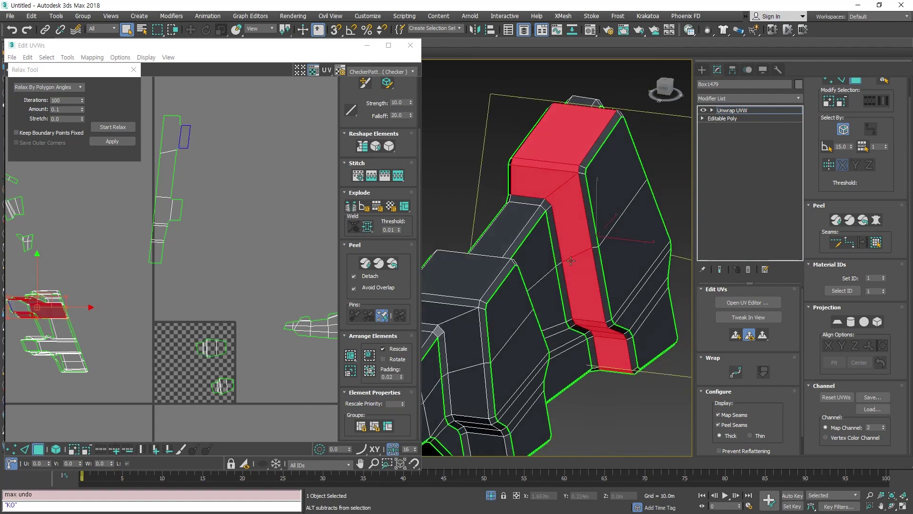
Try Grow Ring twice in a row on the block's selected face strip, then restore the original strip selection
click(123, 451)
right_click(552, 347)
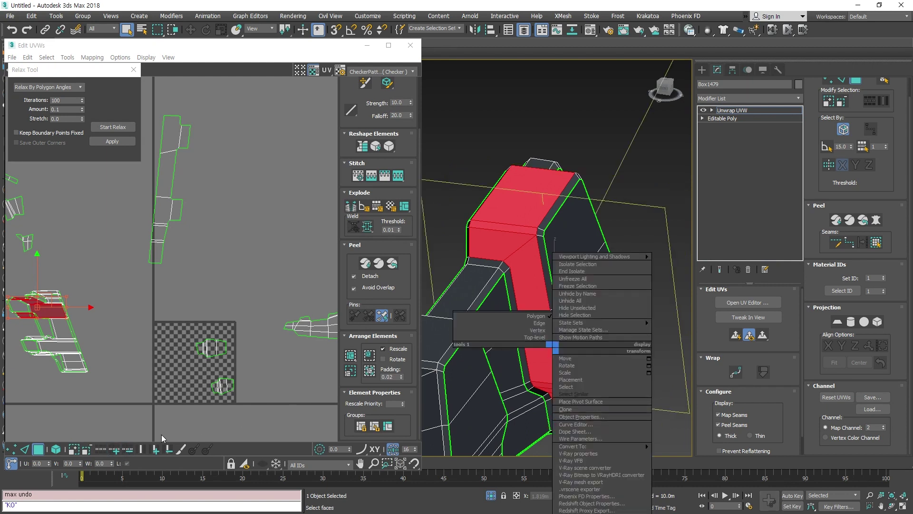
click(156, 477)
click(155, 451)
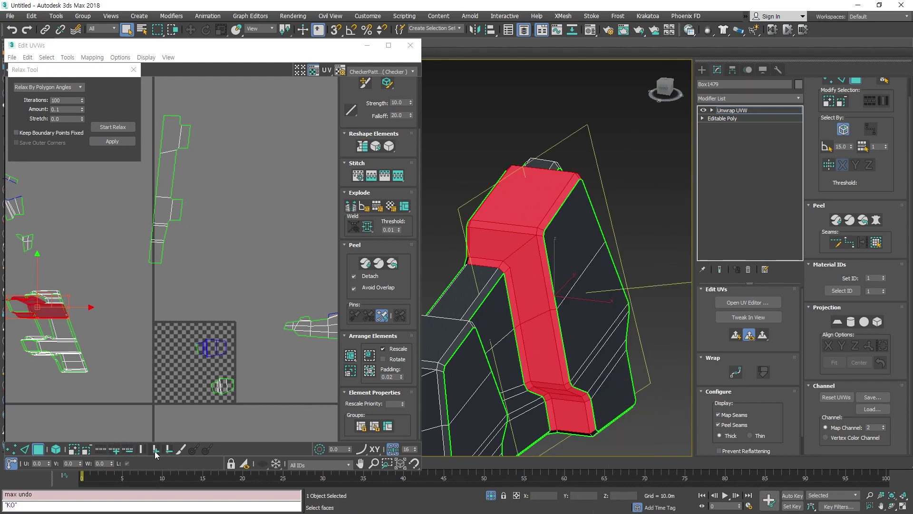
click(156, 450)
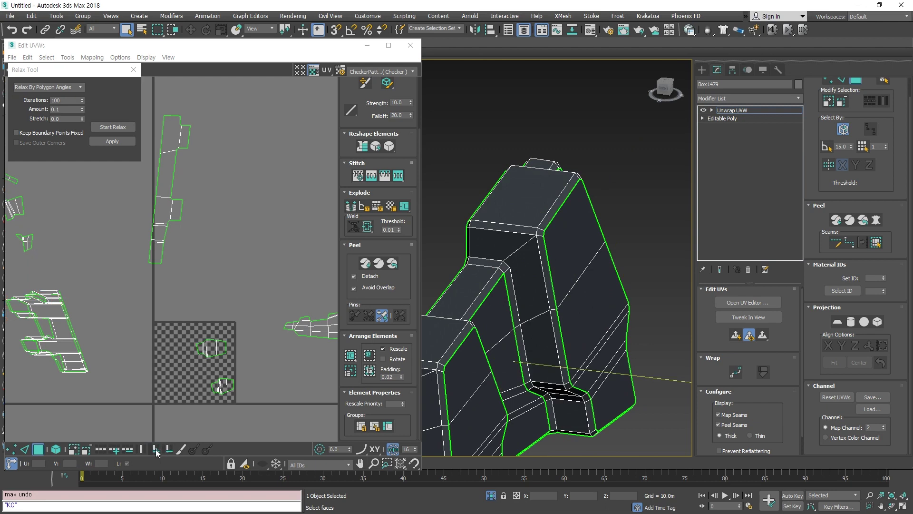
click(502, 245)
key(ctrl+z)
key(ctrl+z)
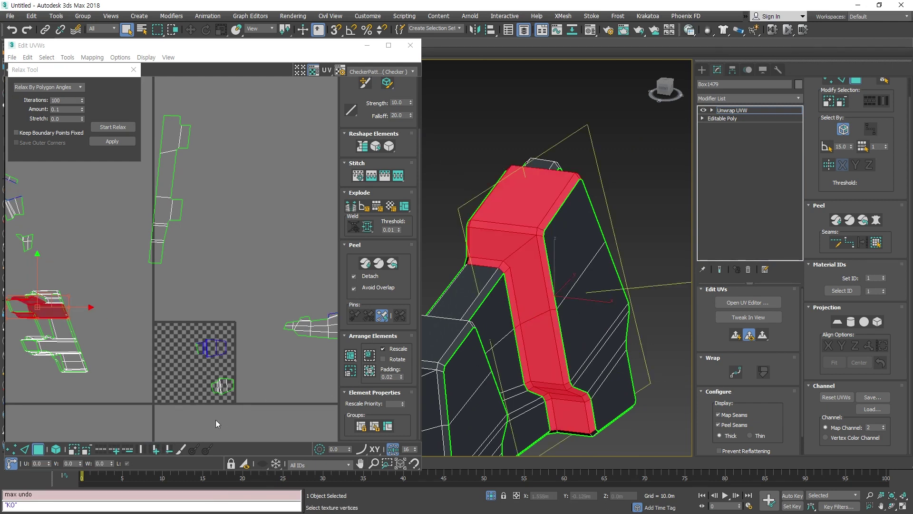
key(ctrl+z)
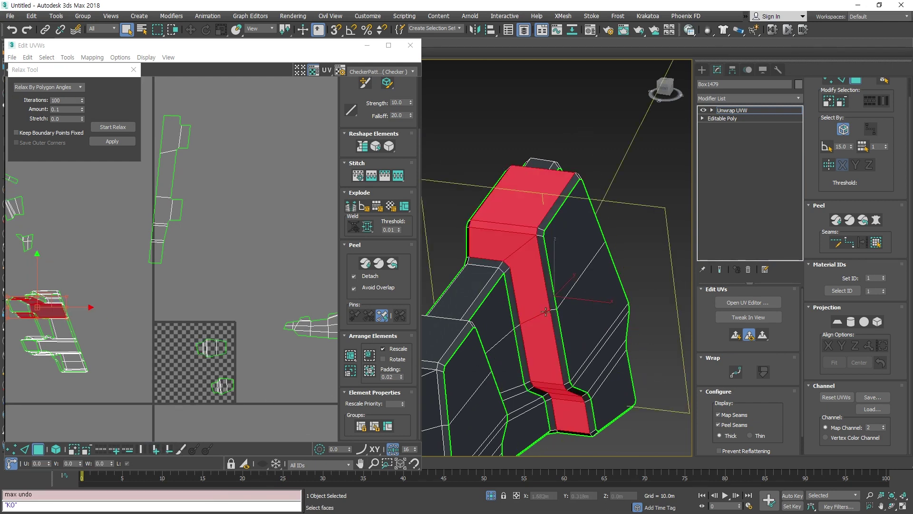
Expand the strip once with Grow Ring, inspect the added faces around the raised block, and undo the expansion
click(155, 452)
alt+middle_drag(535, 288, 393, 310)
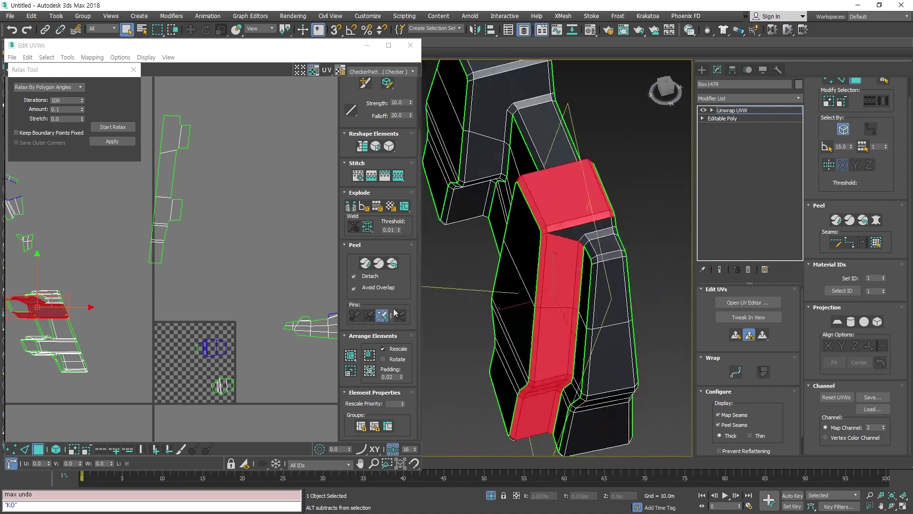
alt+middle_drag(502, 304, 565, 272)
scroll(511, 281, up, 3)
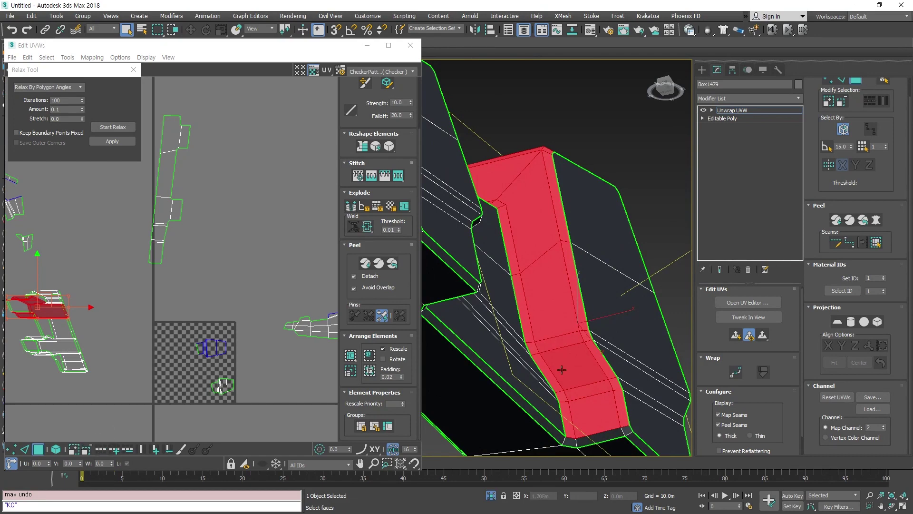
scroll(546, 285, down, 3)
alt+middle_drag(547, 285, 559, 254)
key(ctrl+z)
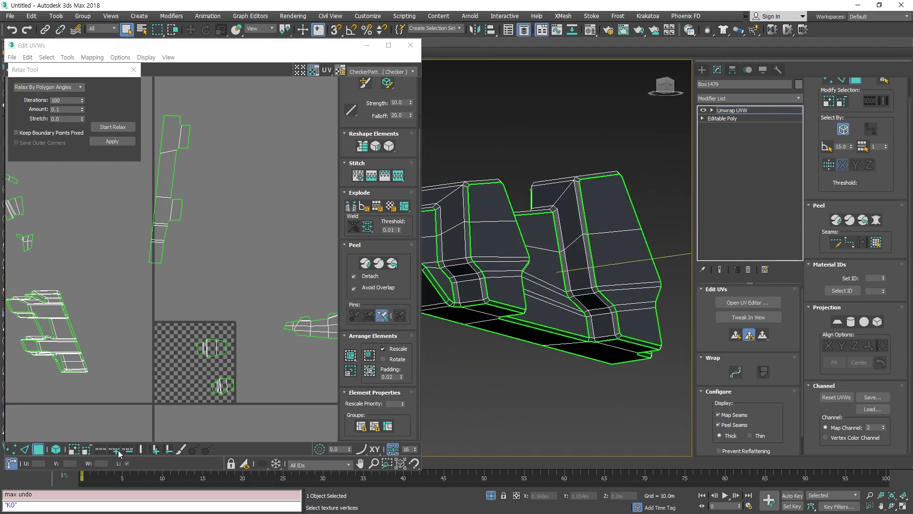
Select two adjoining middle faces on the armour's flat side and try Grow Loop on them
alt+middle_drag(490, 343, 593, 315)
click(586, 285)
mouse_move(517, 337)
alt+middle_down()
mouse_move(528, 316)
mouse_move(510, 339)
alt+middle_up()
click(509, 306)
ctrl+click(560, 313)
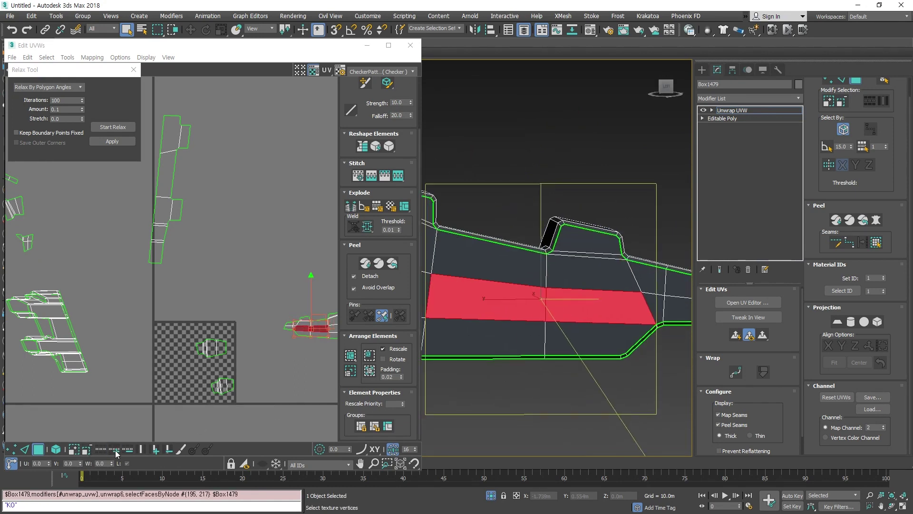
click(565, 382)
middle_drag(510, 372, 503, 378)
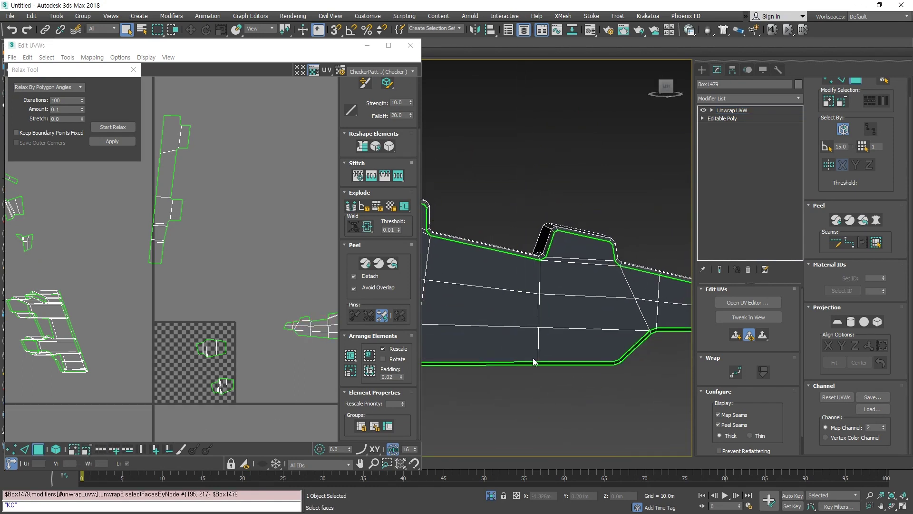
Switch to edge selection, select the upper lengthwise edge below the raised block on the flat side, and extend it with Grow Loop
key(2)
click(571, 293)
click(114, 450)
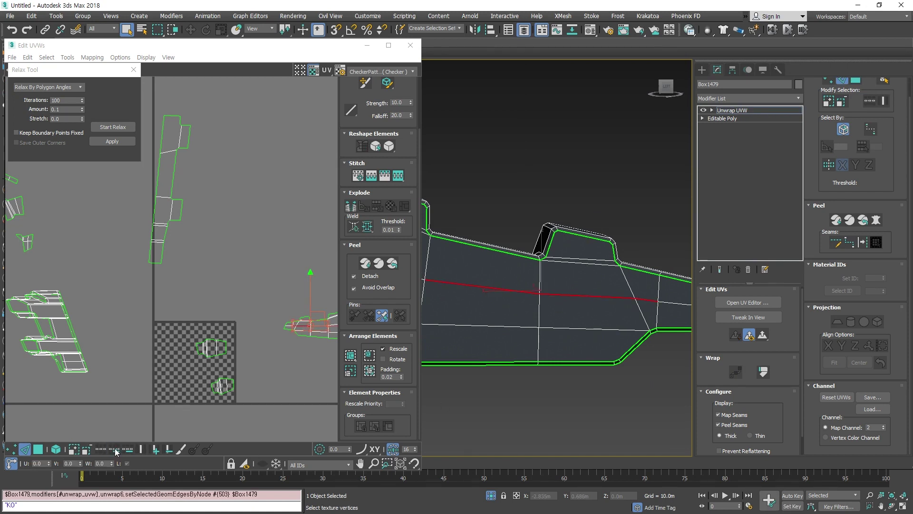
alt+middle_drag(479, 349, 620, 336)
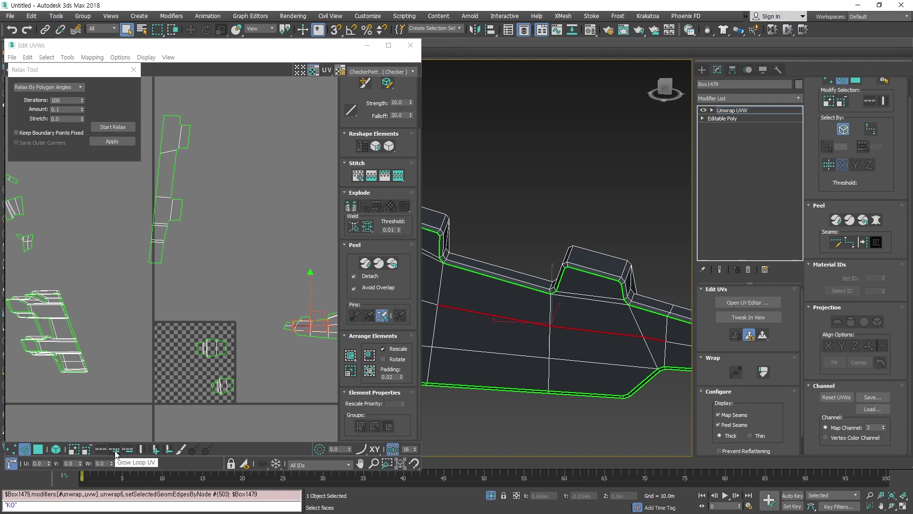
Reselect only the single lengthwise edge below the raised block, try Grow Ring on it, and undo that growth
click(553, 407)
click(607, 331)
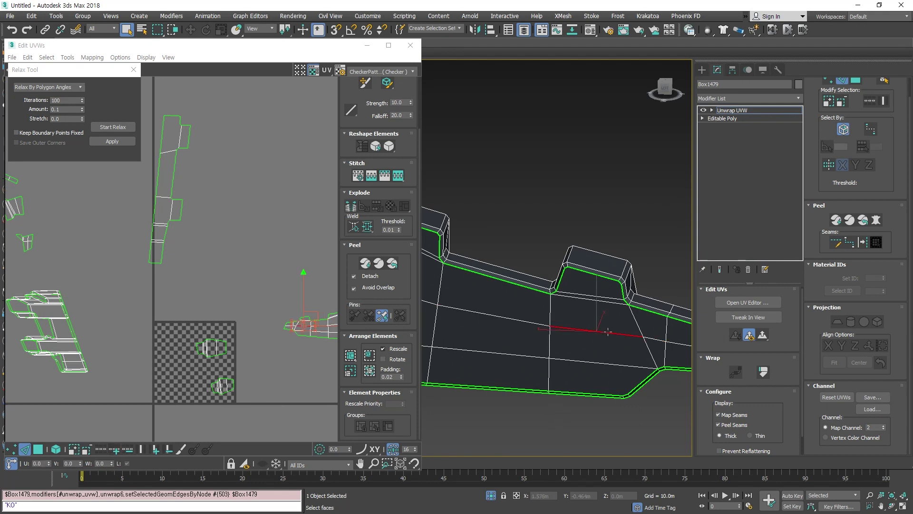
click(155, 448)
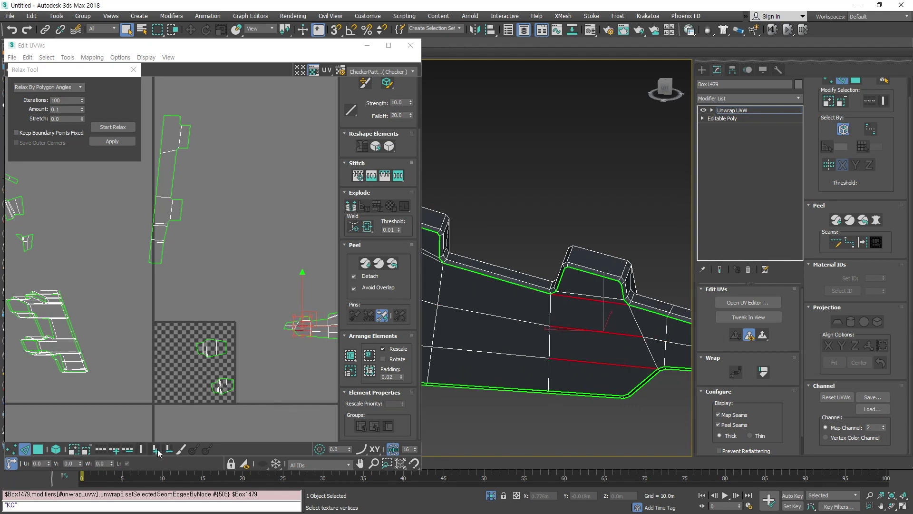
key(ctrl+z)
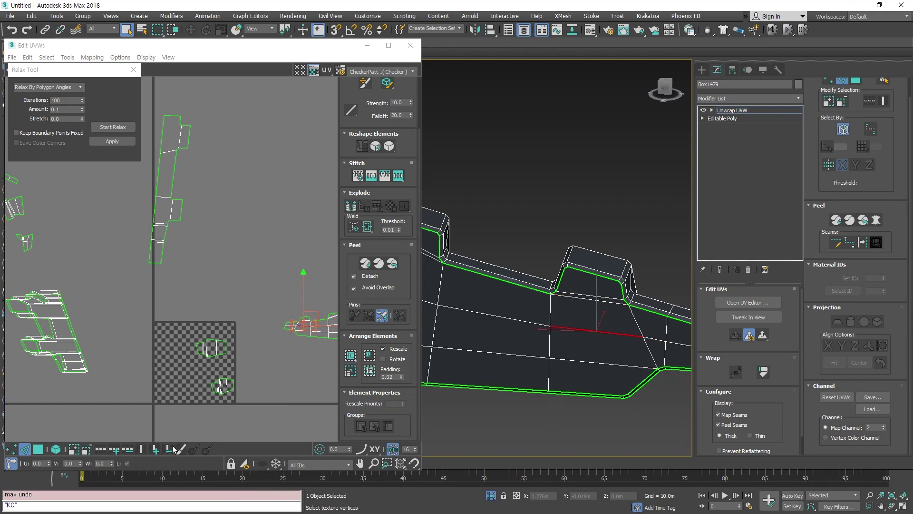
Extend the single edge along the flat side with Grow Loop, then expand the selection with Grow Ring
click(114, 450)
scroll(537, 349, down, 4)
alt+middle_drag(537, 348, 533, 340)
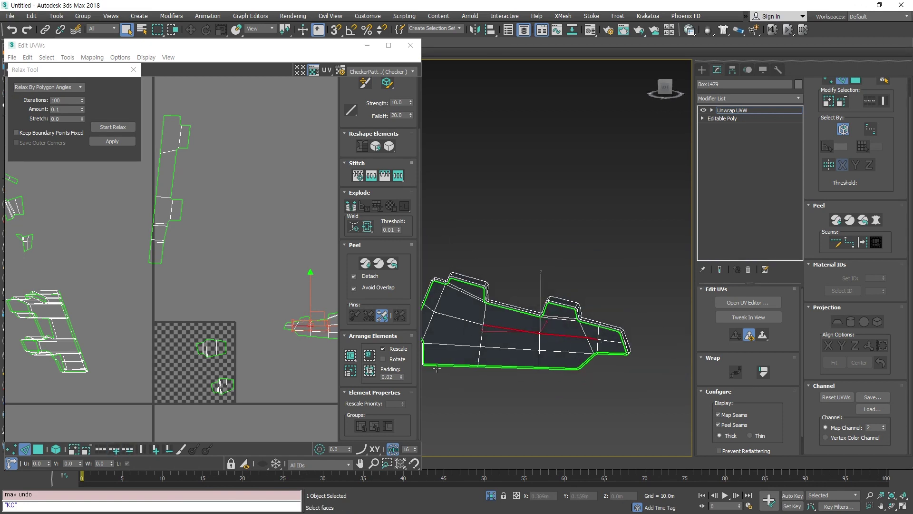
click(154, 451)
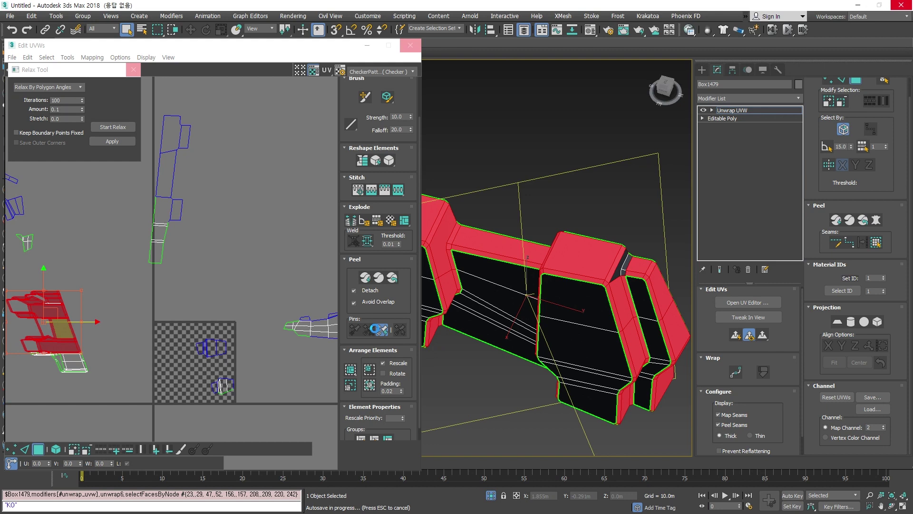